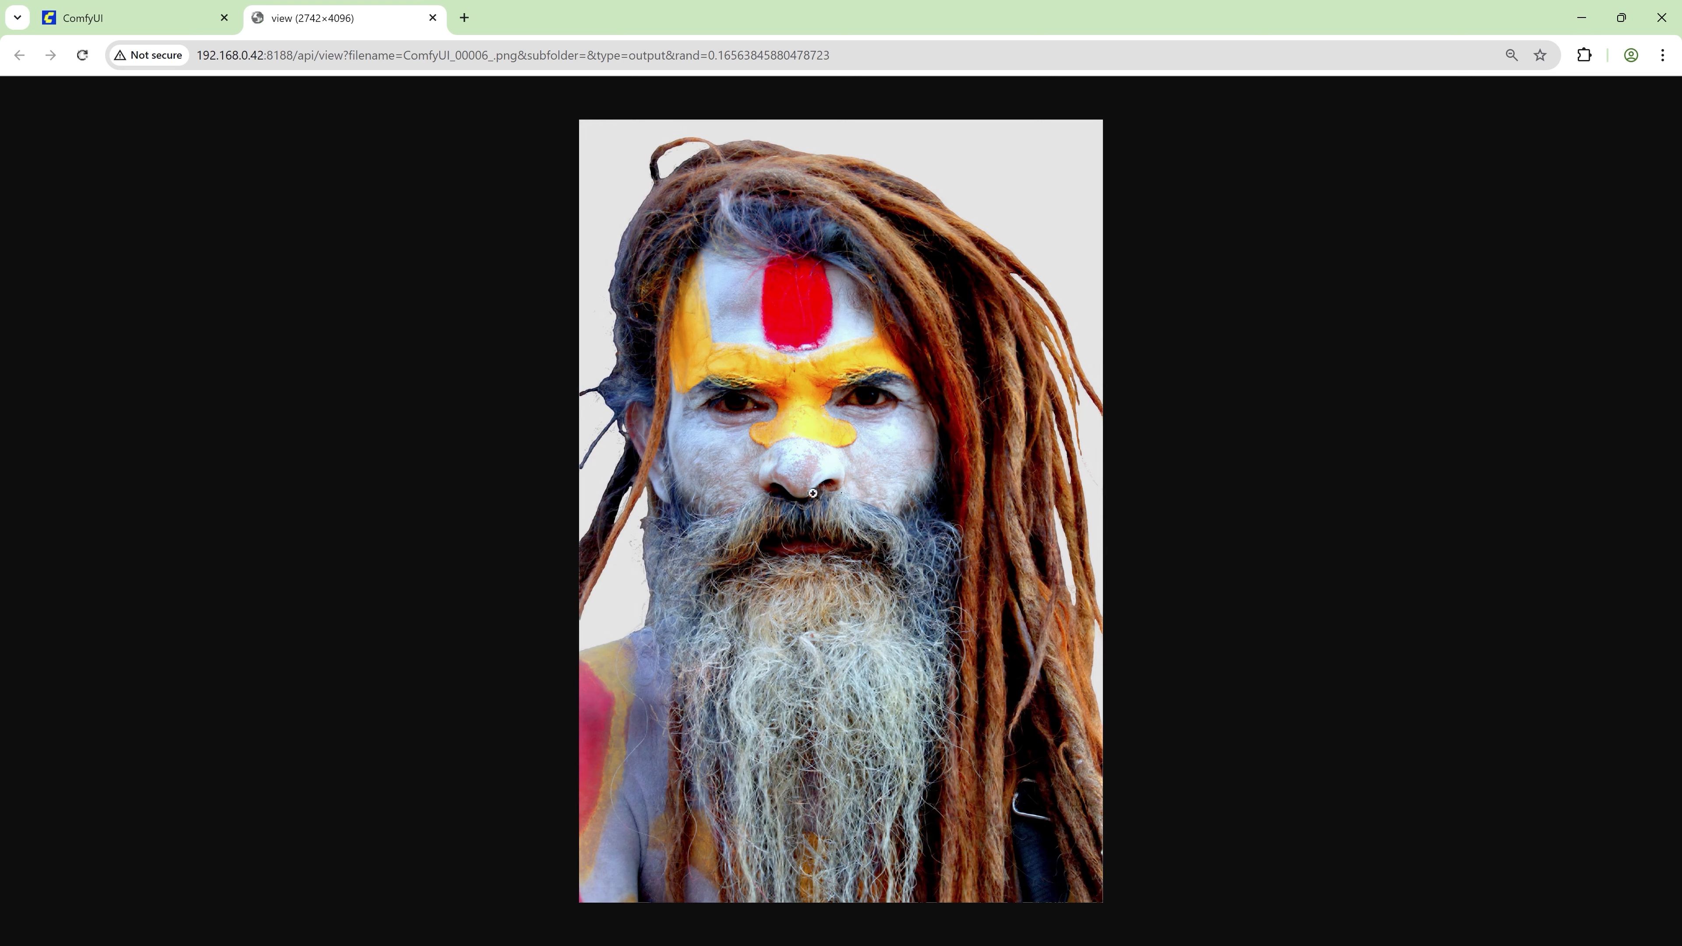
- Examine the upscaled portrait at full size and close its image tab
left_click(816, 493)
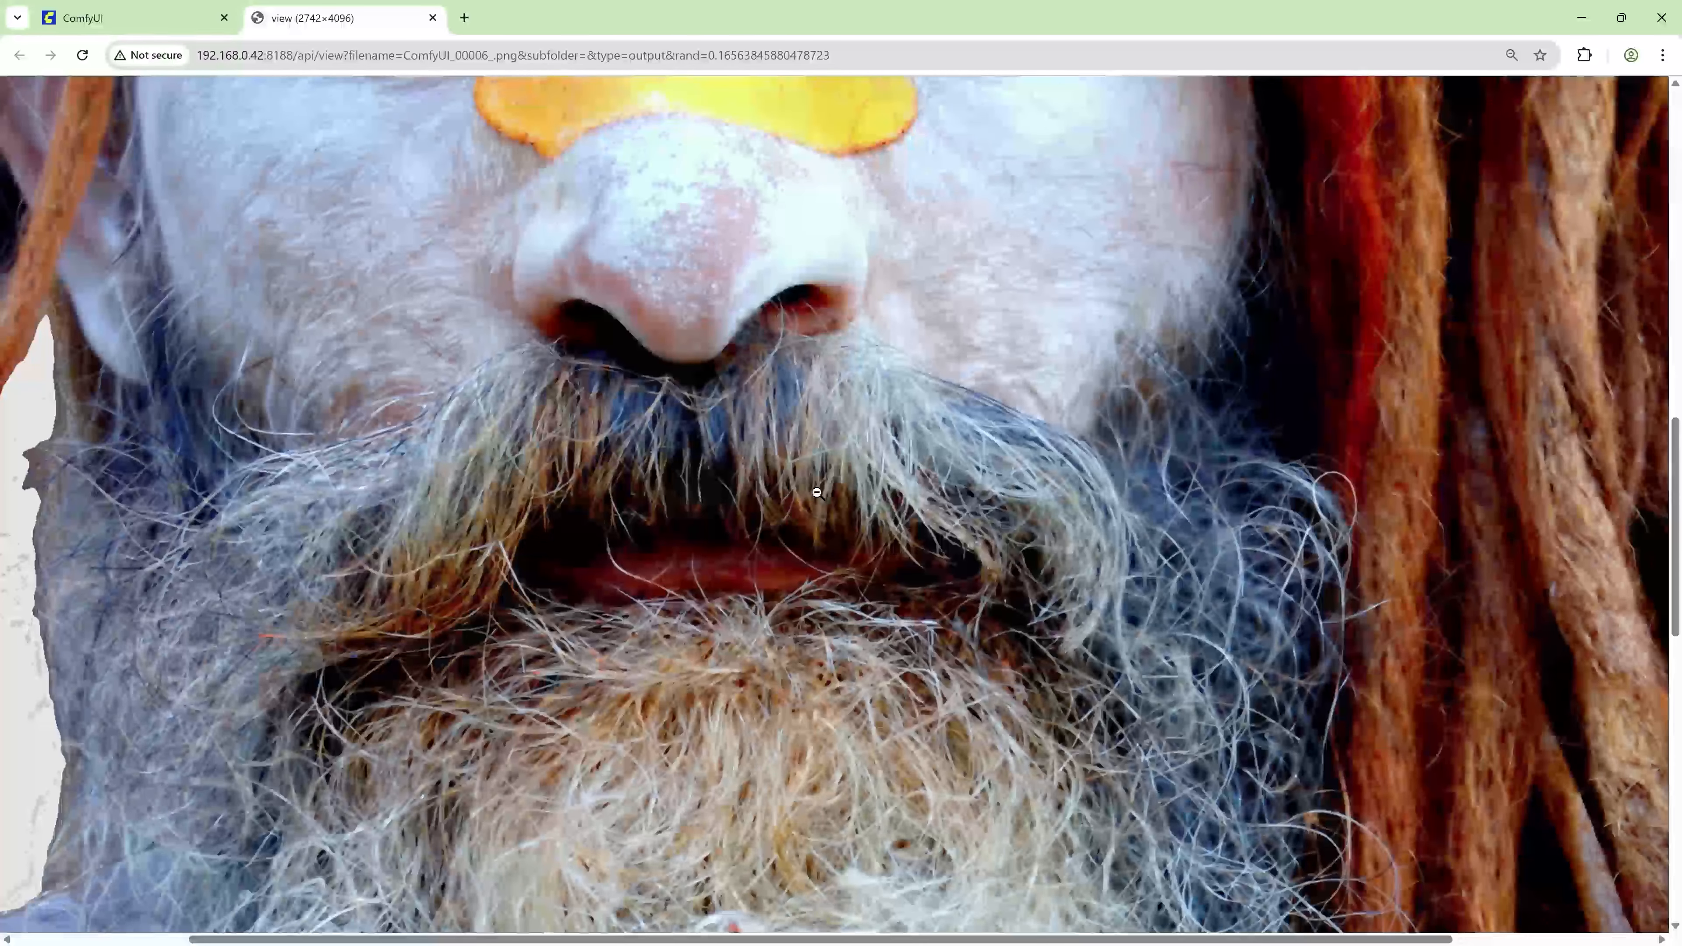
left_click(905, 491)
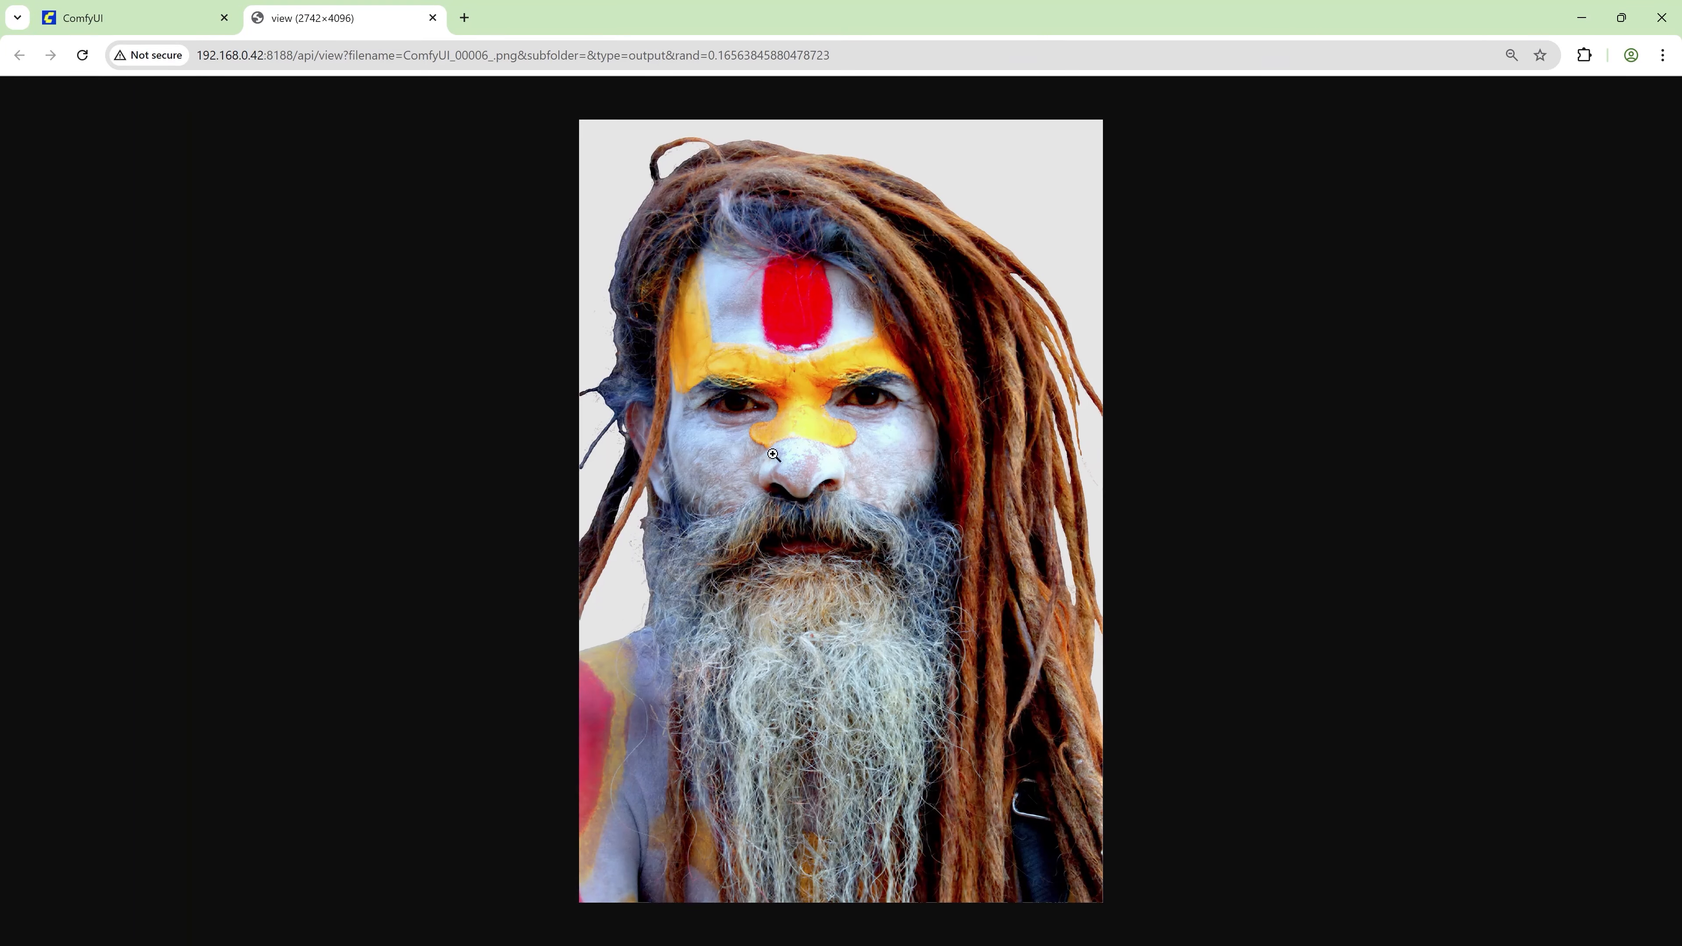
left_click(432, 18)
- Add an Image Comparer (rgthree) node to the workflow and place it beside the Save Image node
left_click(1132, 683)
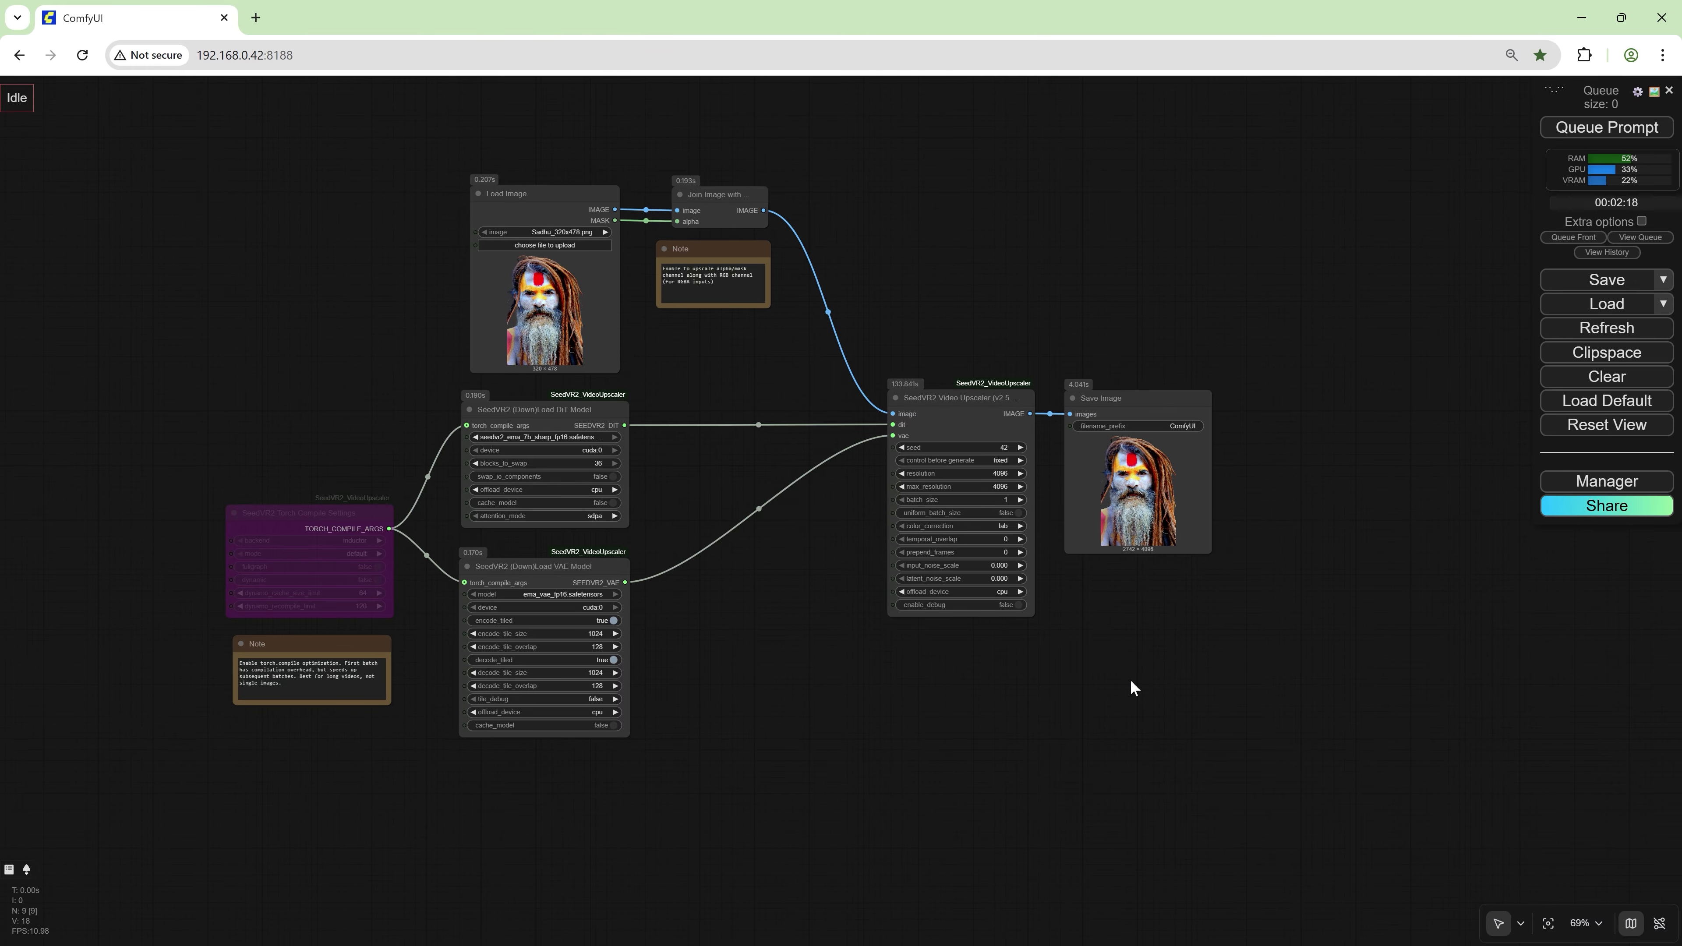
double_click(1131, 680)
type("image compare")
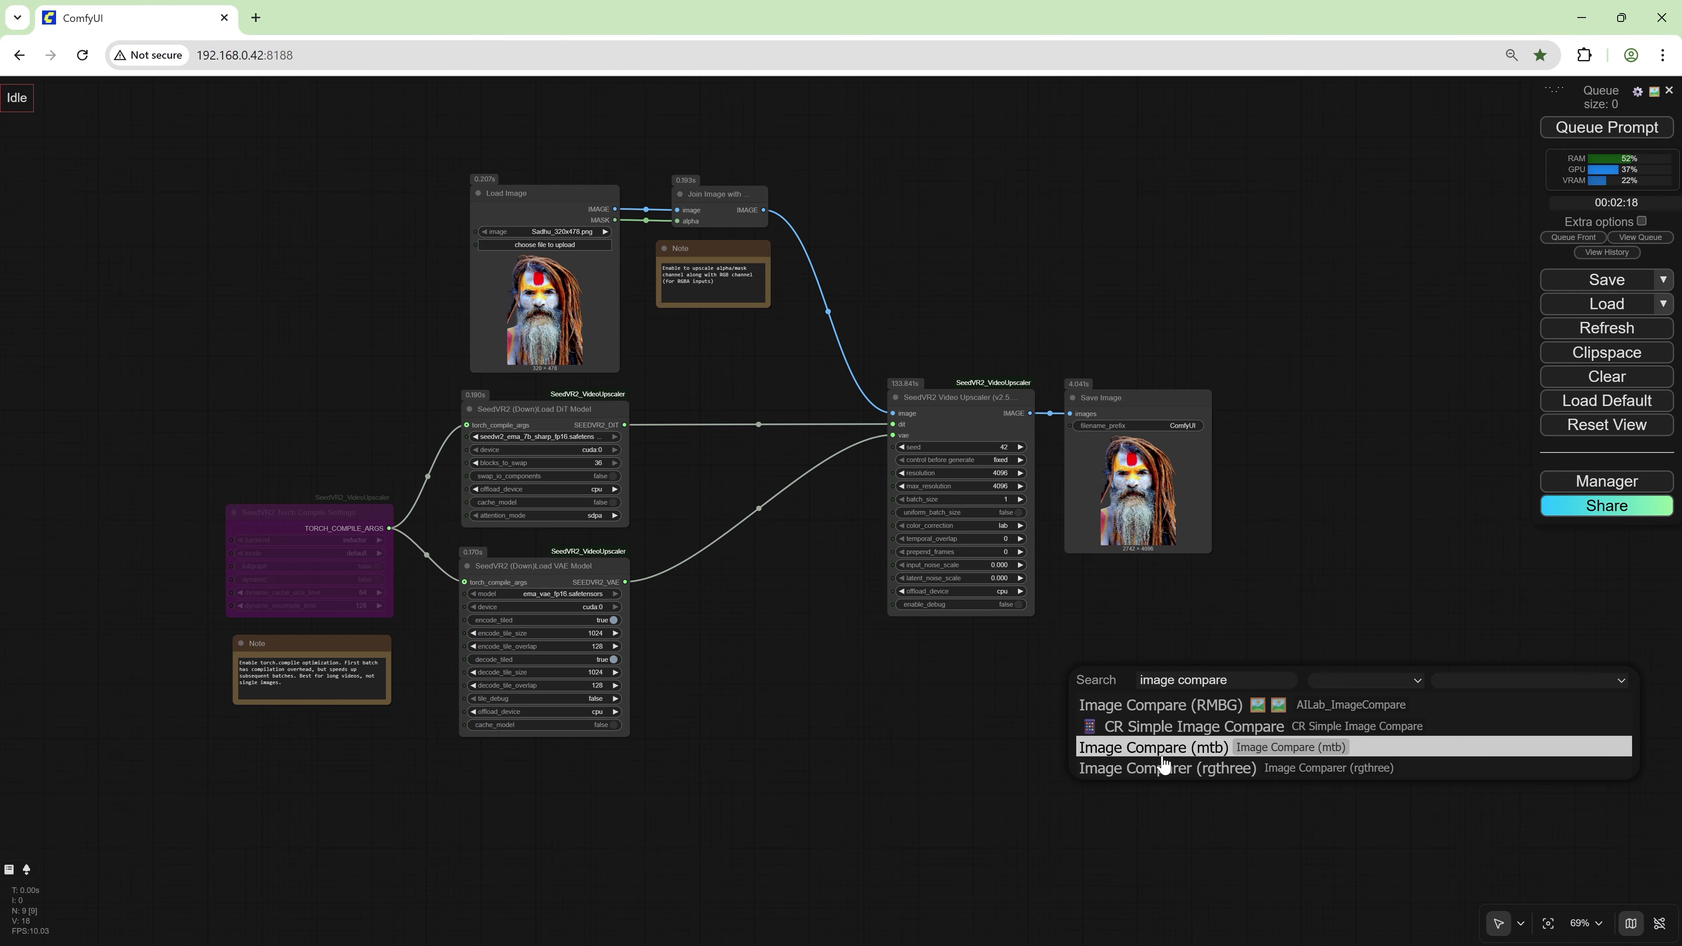
left_click(1166, 768)
left_click_drag(816, 637, 725, 623)
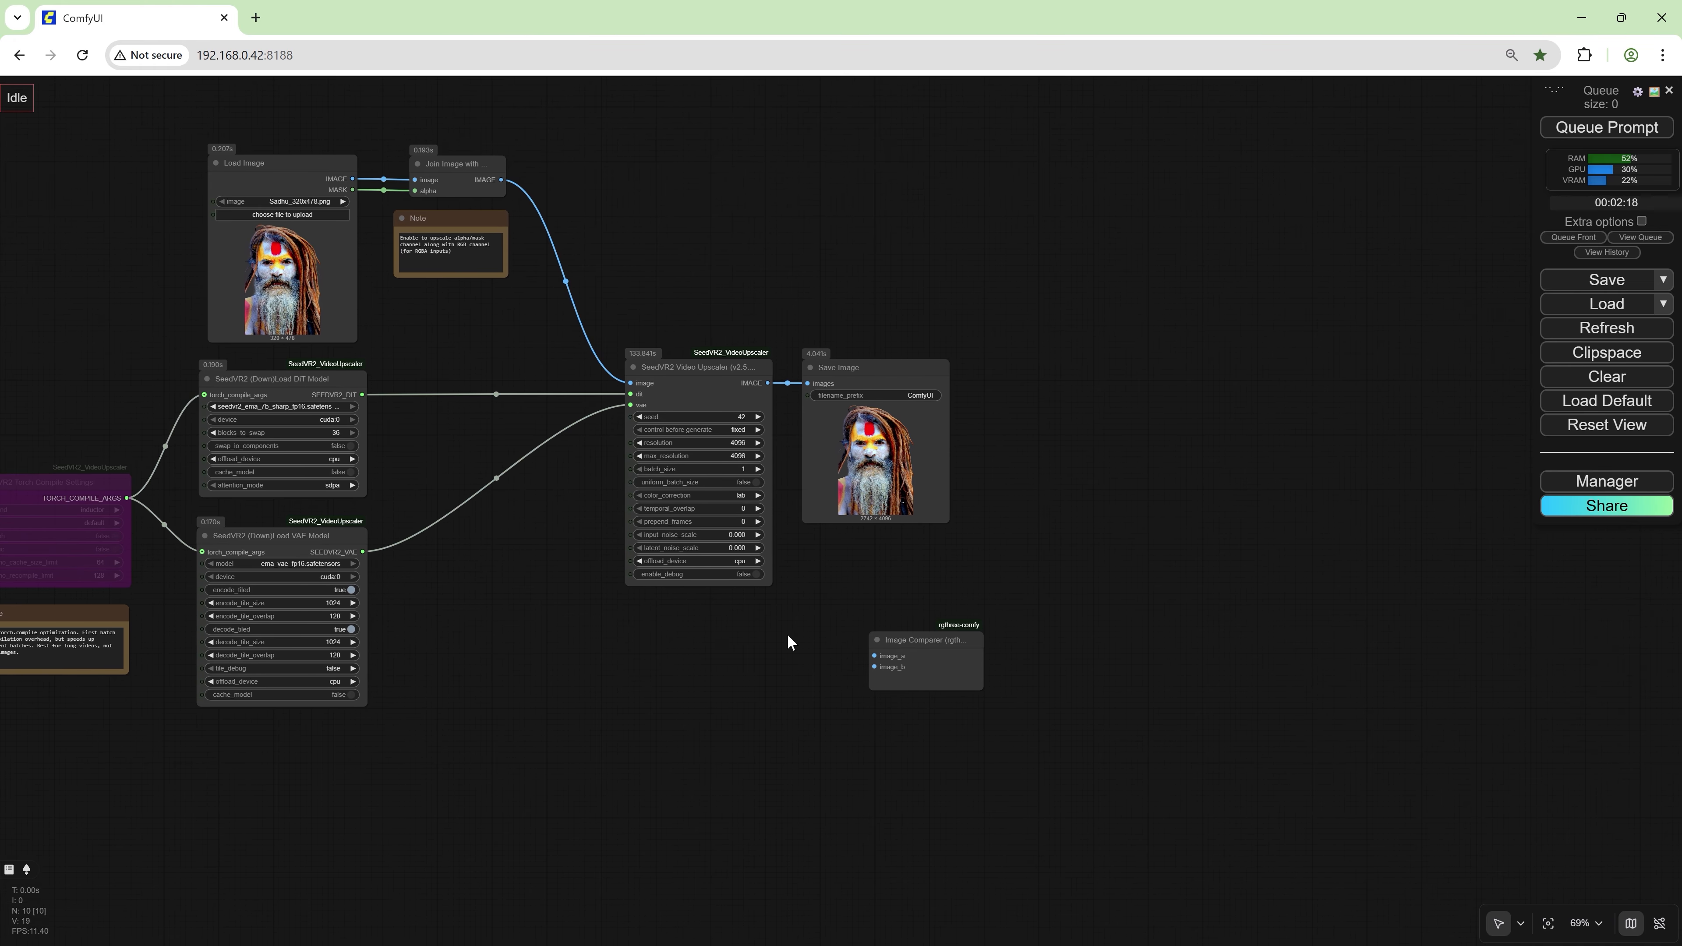
left_click_drag(946, 657, 1044, 377)
- Connect the Load Image output to the comparer's image_a and the upscaler output to image_b, and run the workflow
left_click_drag(352, 177, 973, 377)
left_click_drag(768, 382, 973, 387)
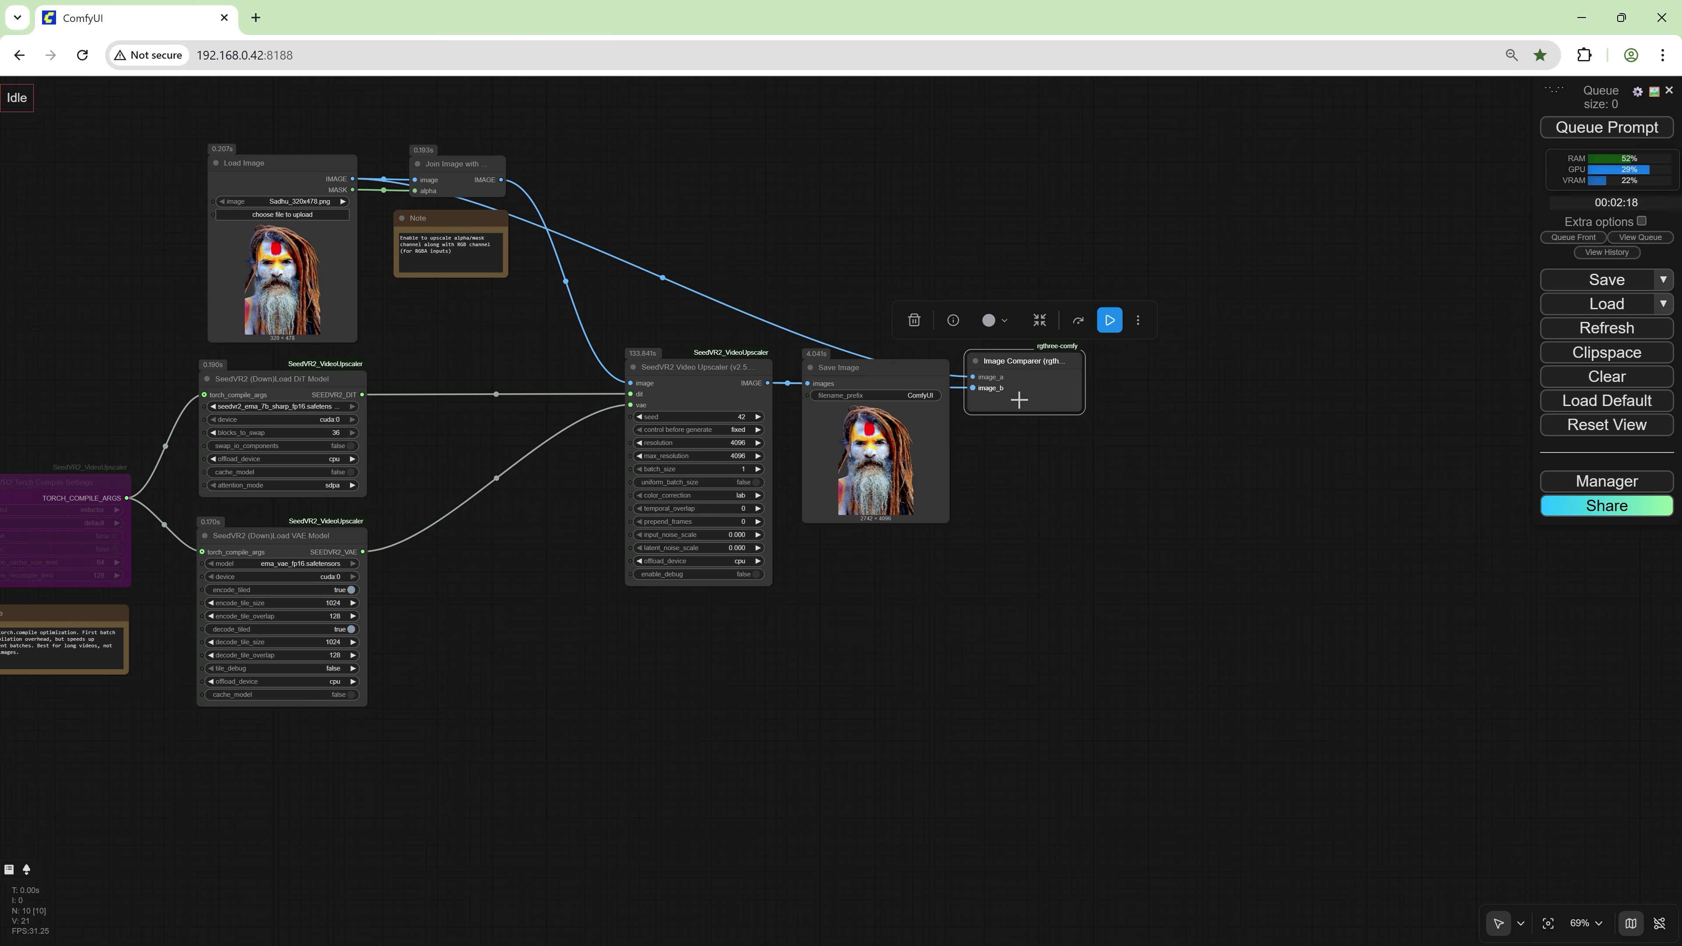
left_click(1558, 133)
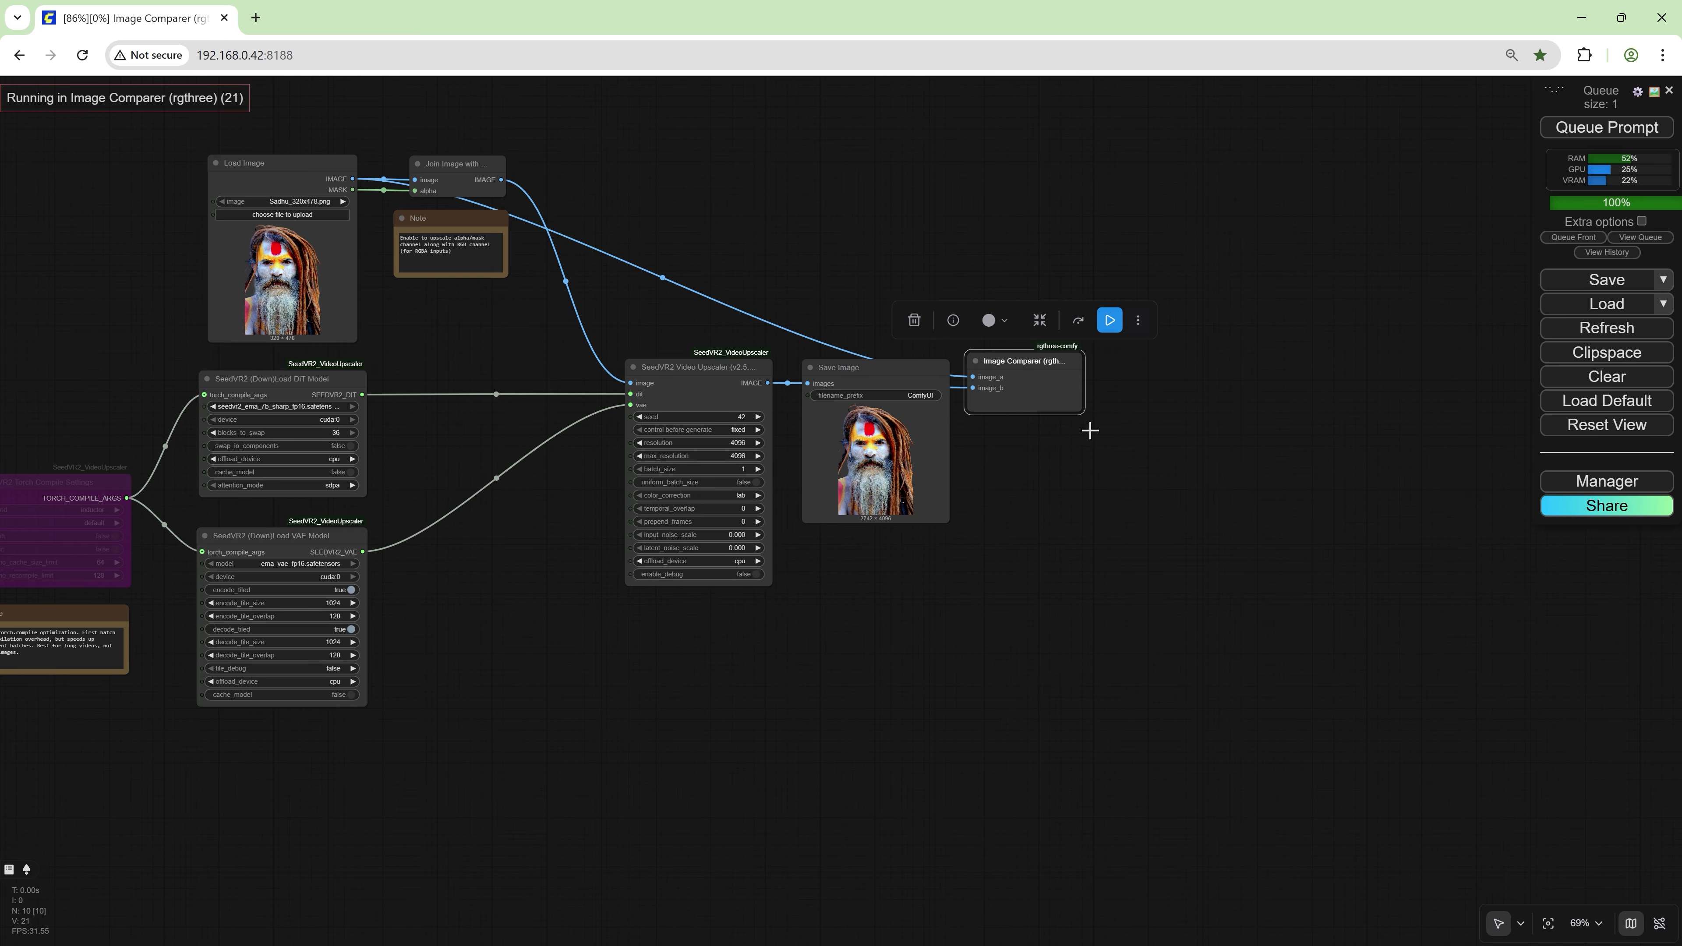
- Enlarge the Image Comparer node and compare the original portrait with the upscaled one up close
left_click_drag(1082, 412, 1518, 801)
scroll(1280, 600, "up", 4)
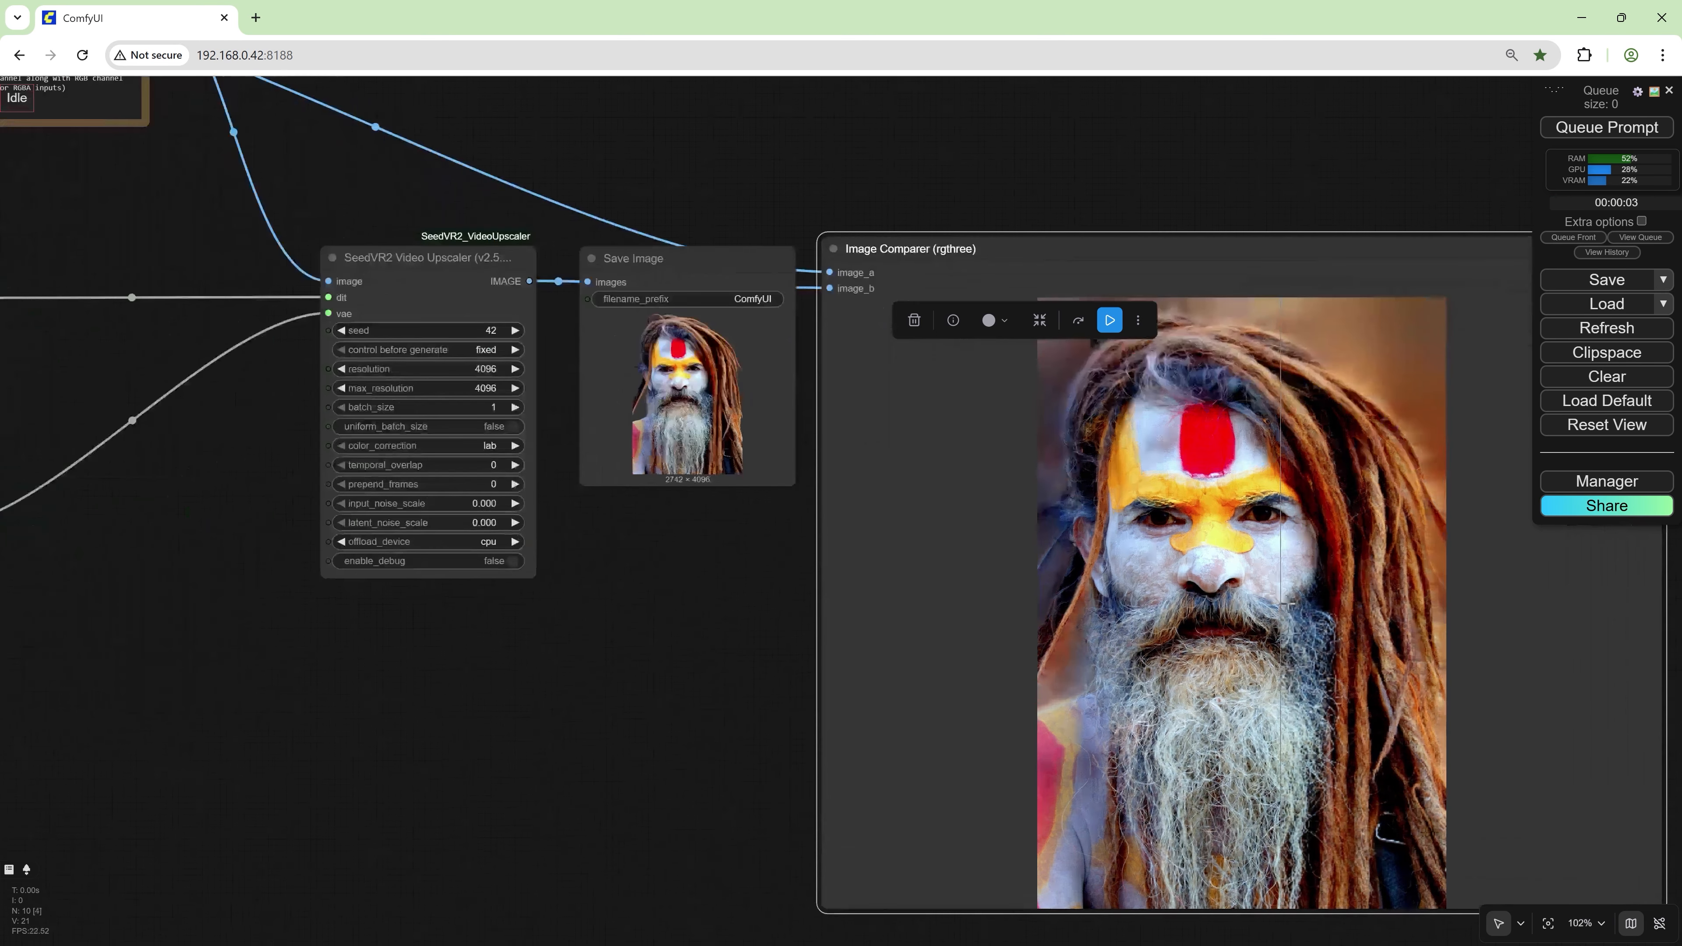
scroll(1529, 668, "up", 11)
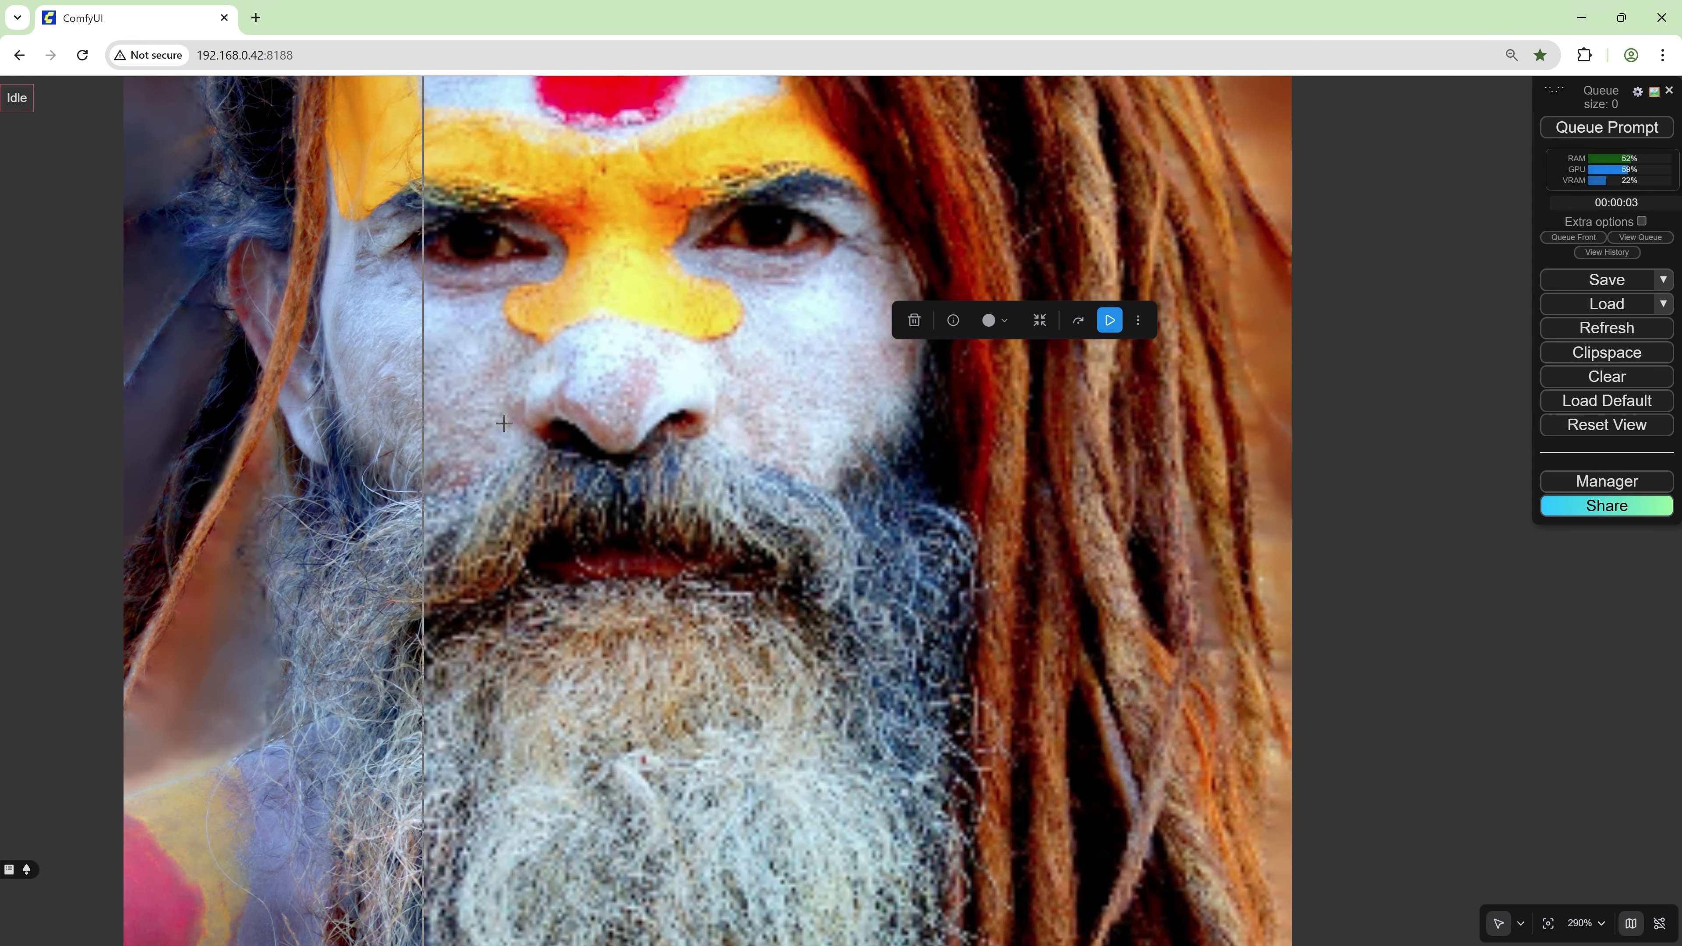
scroll(663, 441, "down", 16)
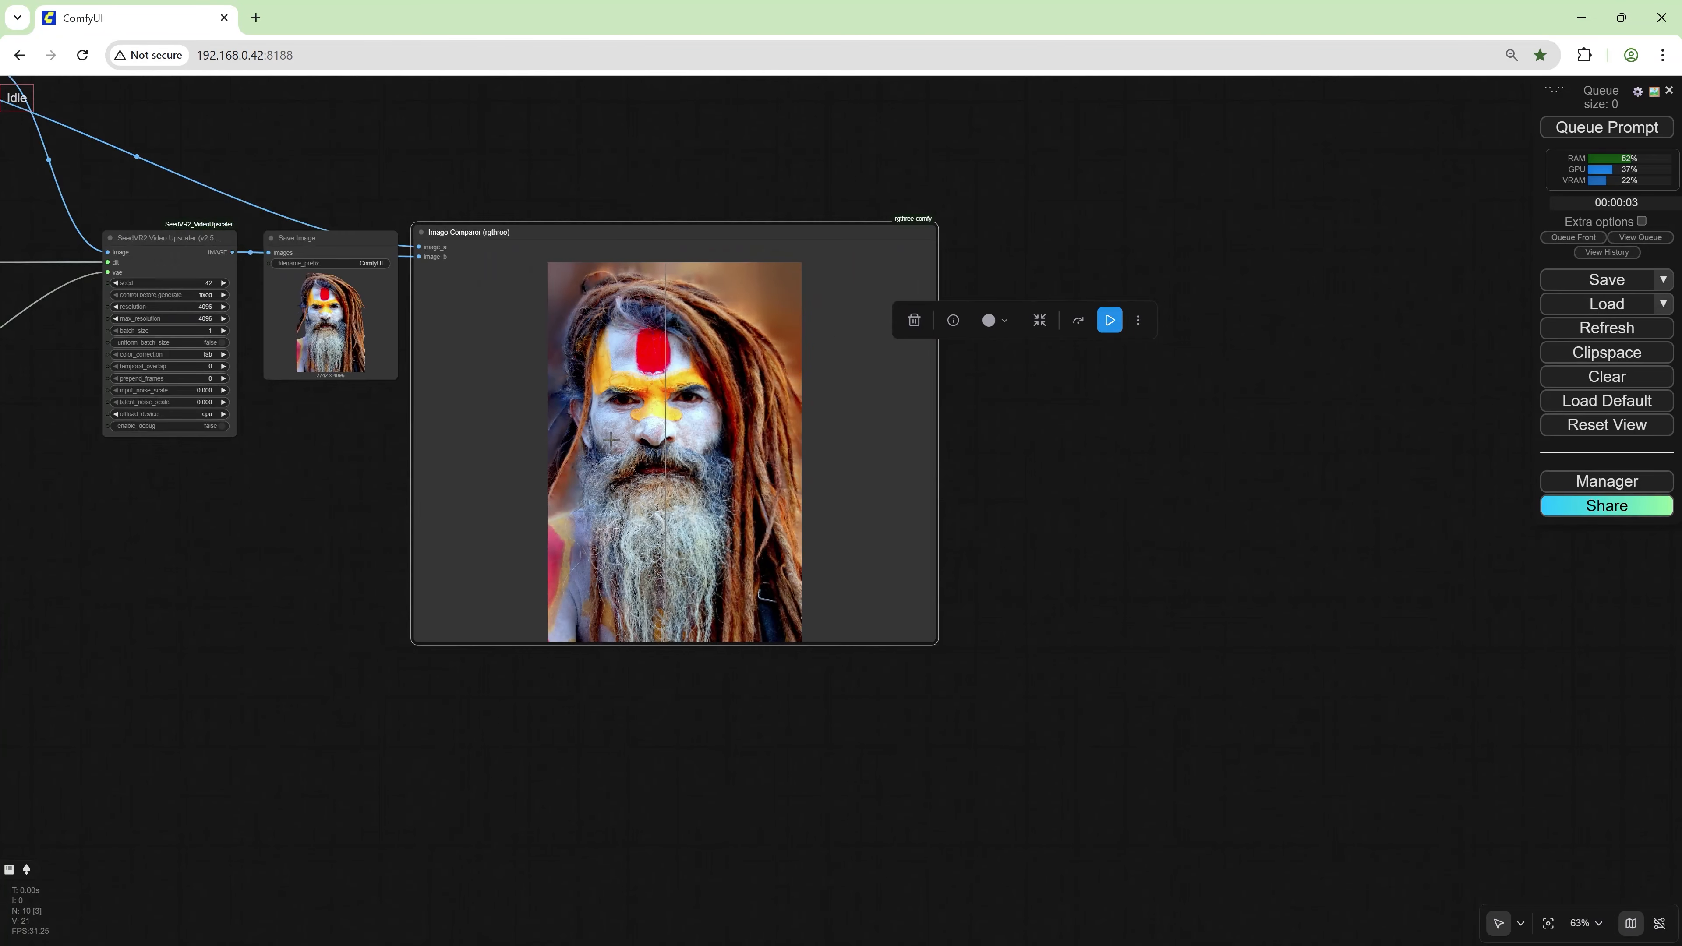
- Delete the node joining image and alpha, and the bypassed torch compile node together with its note
scroll(610, 439, "down", 1)
left_click_drag(290, 476, 683, 556)
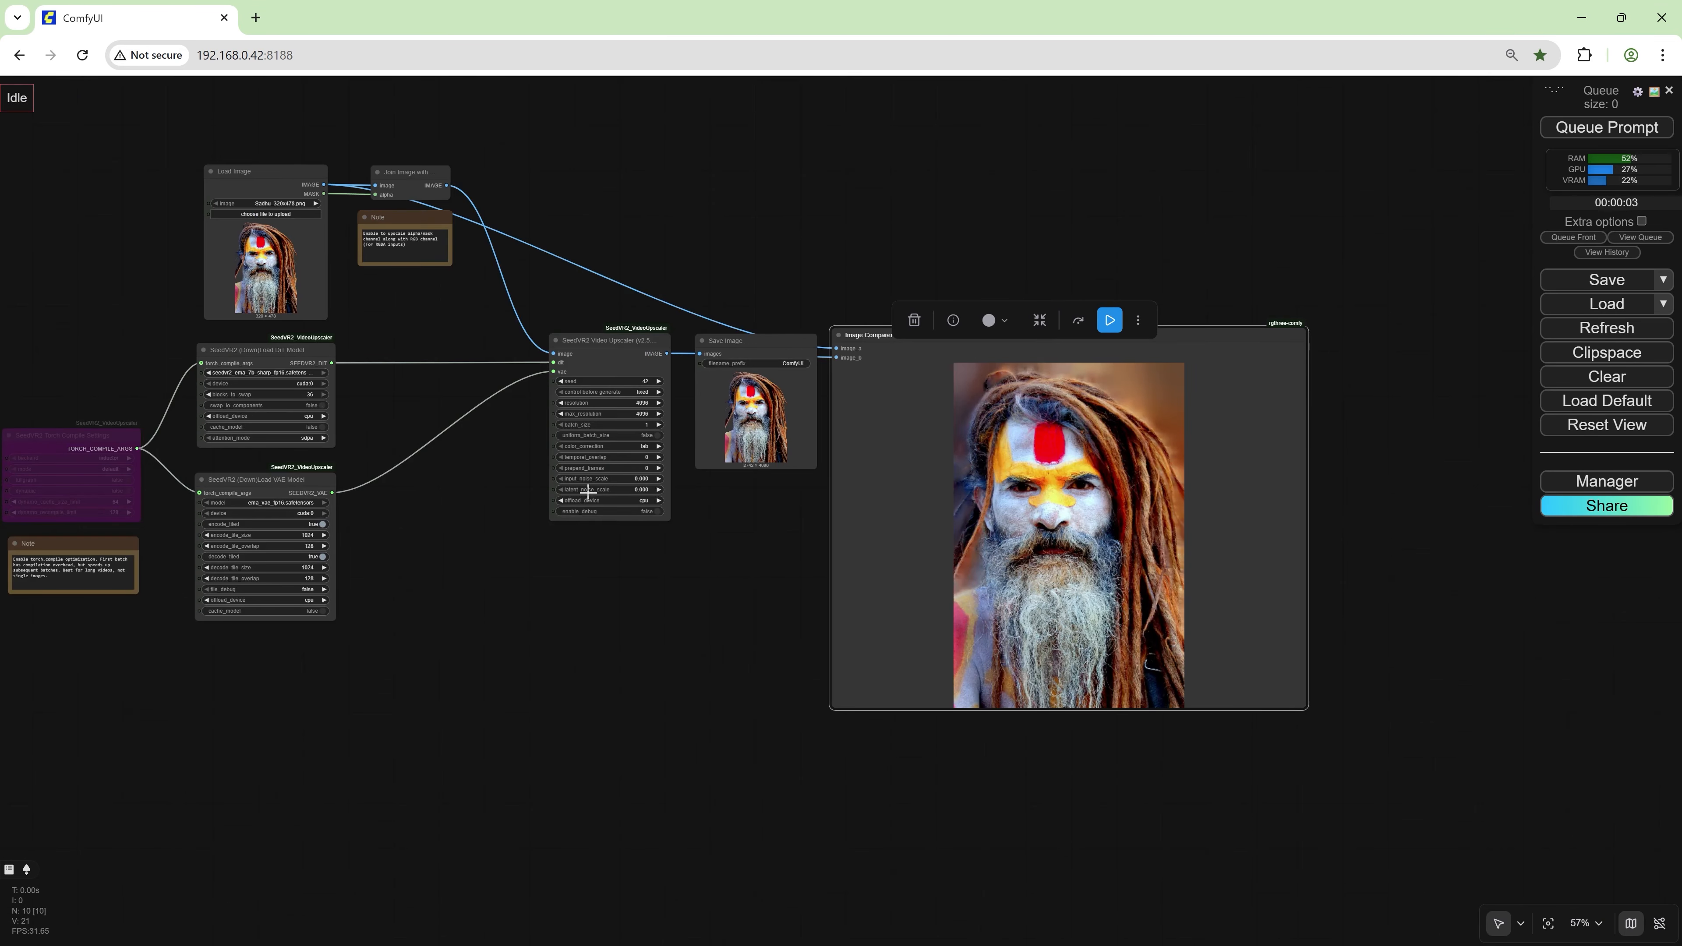
left_click(406, 176)
key("Delete")
left_click(82, 439)
key("Delete")
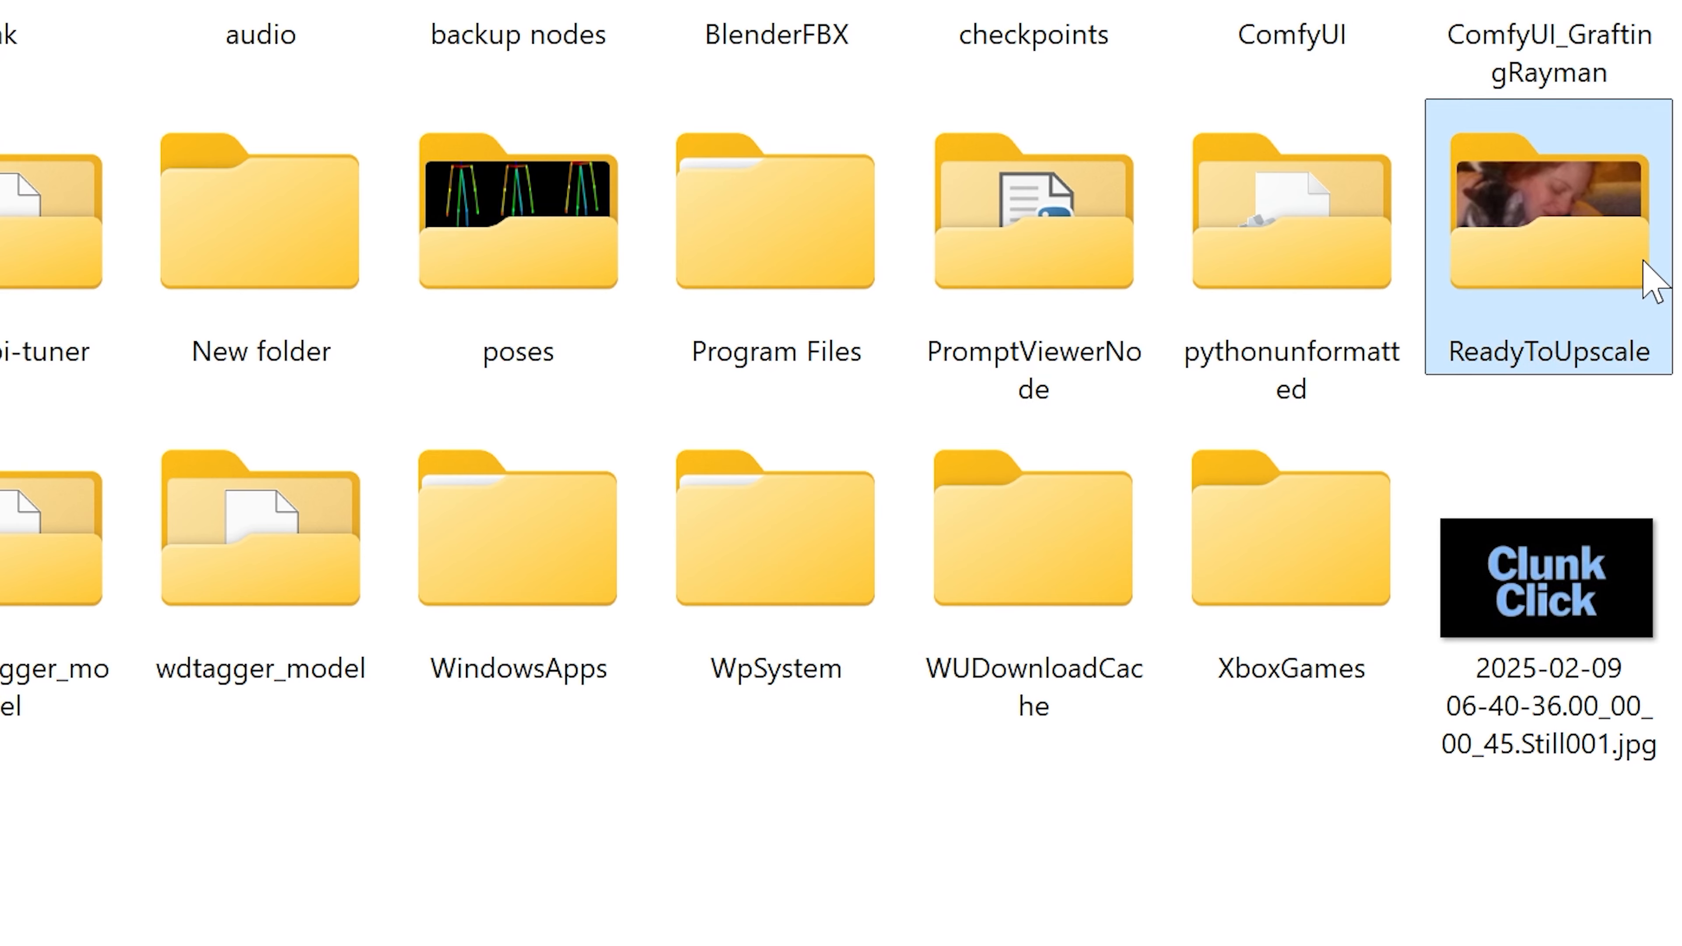
- Load mrk2uv73ln8g1.jpeg from the ReadyToUpscale folder as the input image and run the upscale
double_click(1635, 265)
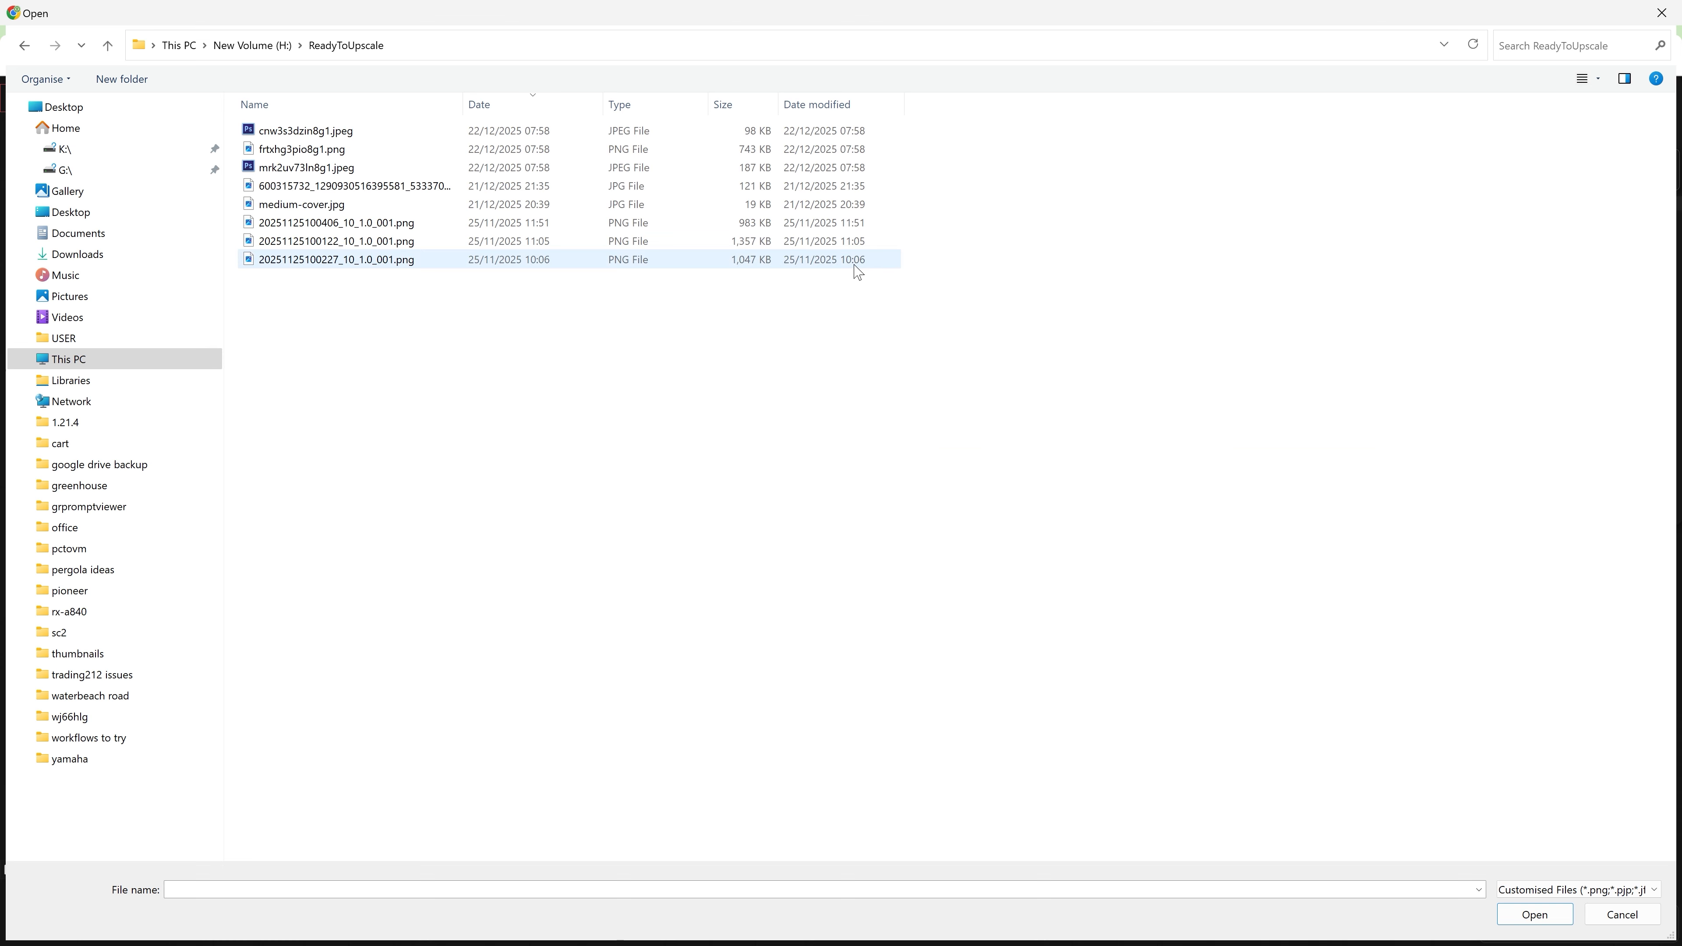
left_click(1597, 79)
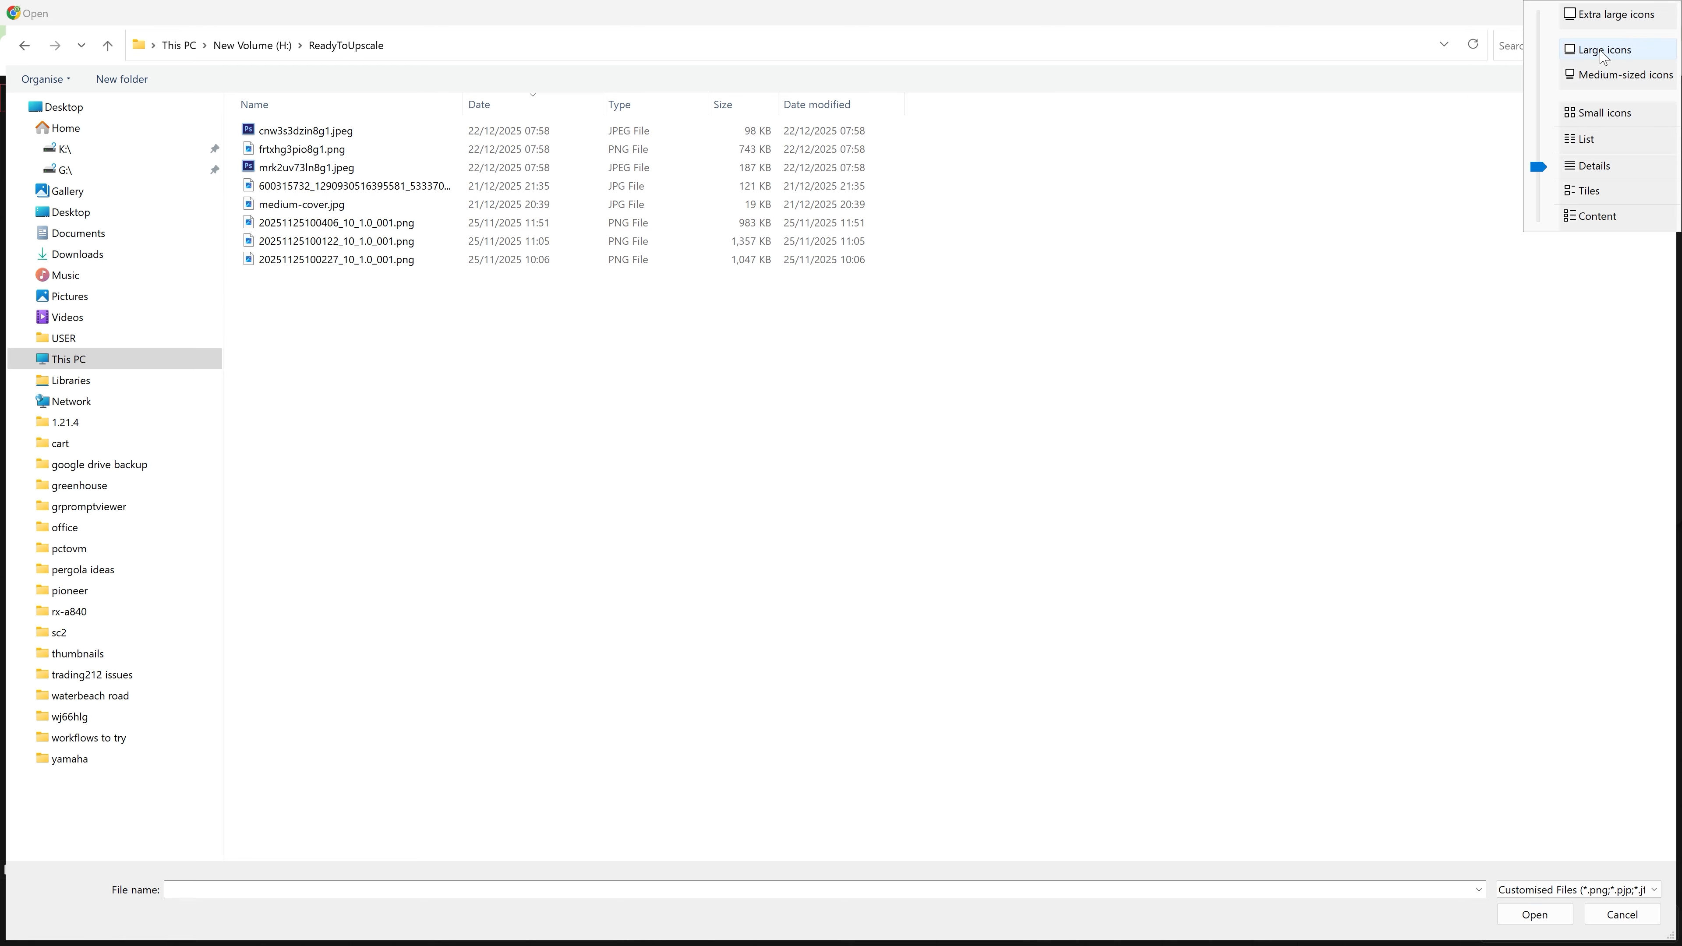
left_click(1603, 52)
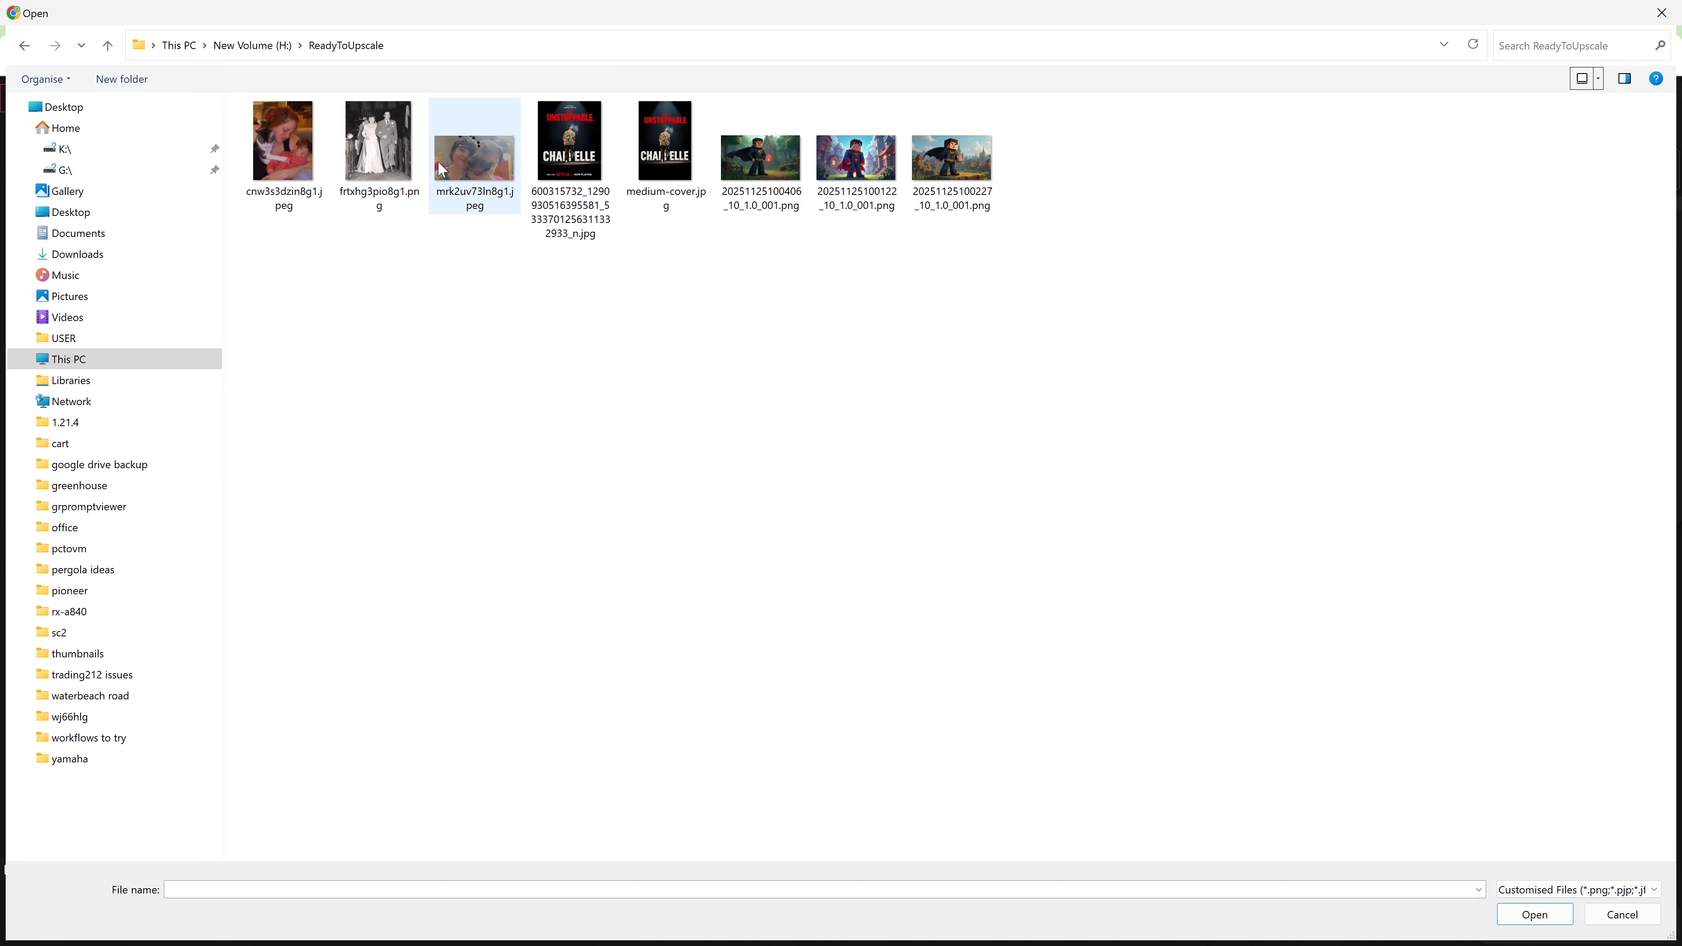
double_click(453, 166)
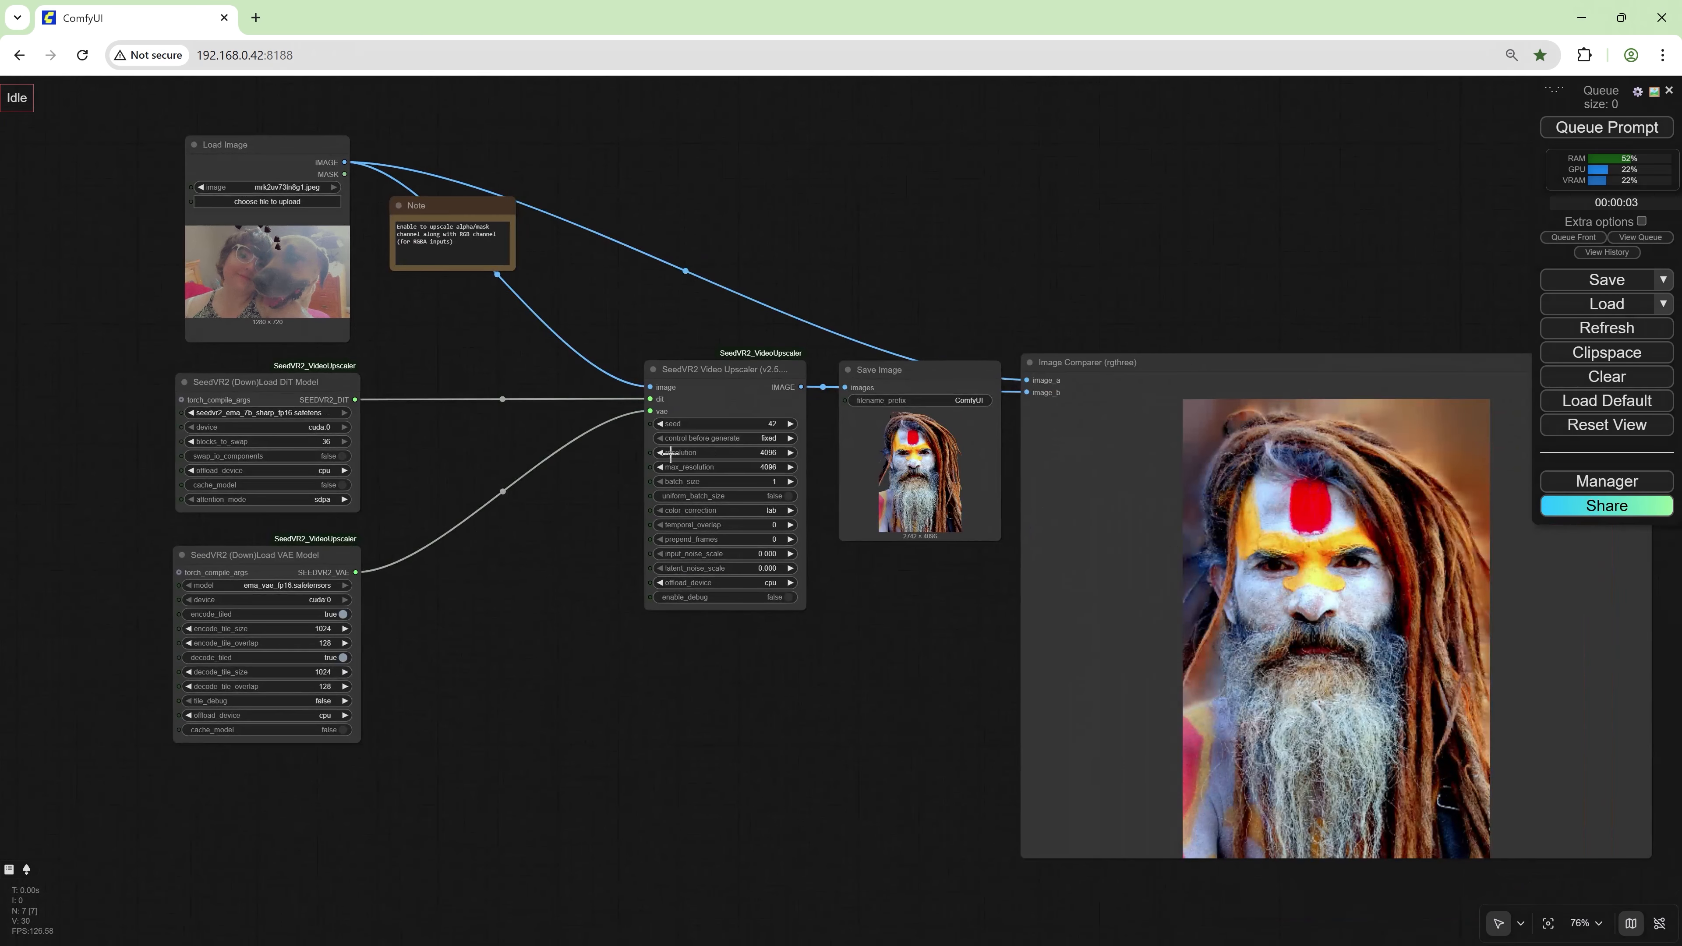
left_click(1576, 129)
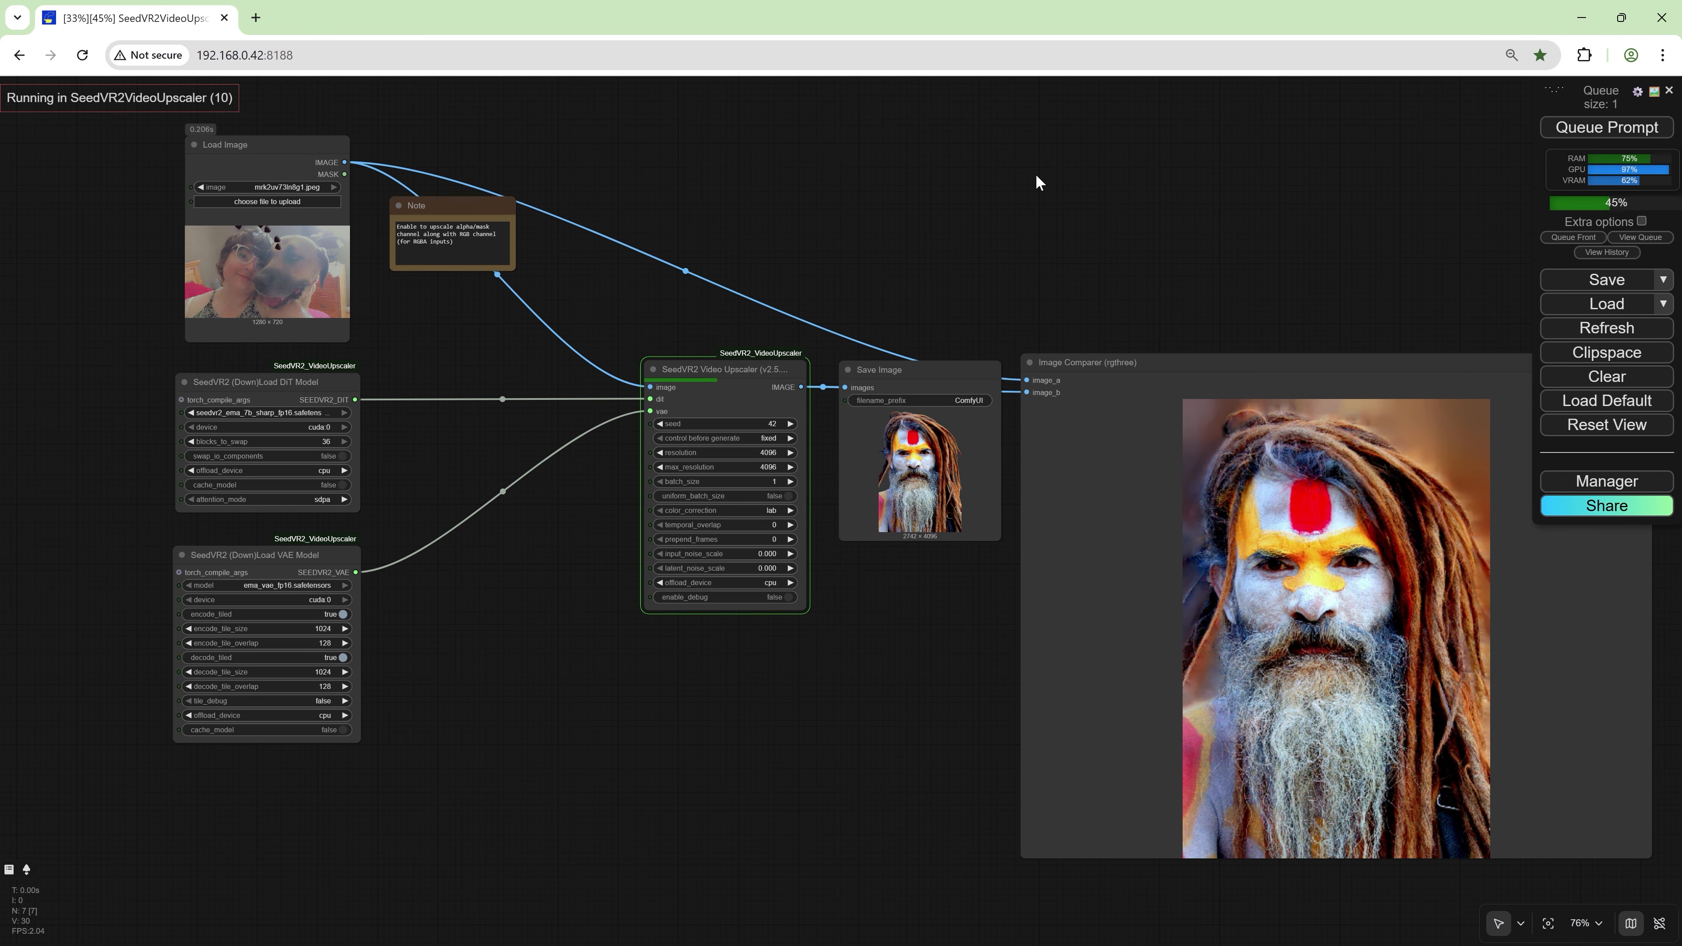
- Compare the original and upscaled photo of the woman and dog in the Image Comparer
left_click_drag(1126, 683, 616, 656)
scroll(708, 658, "up", 6)
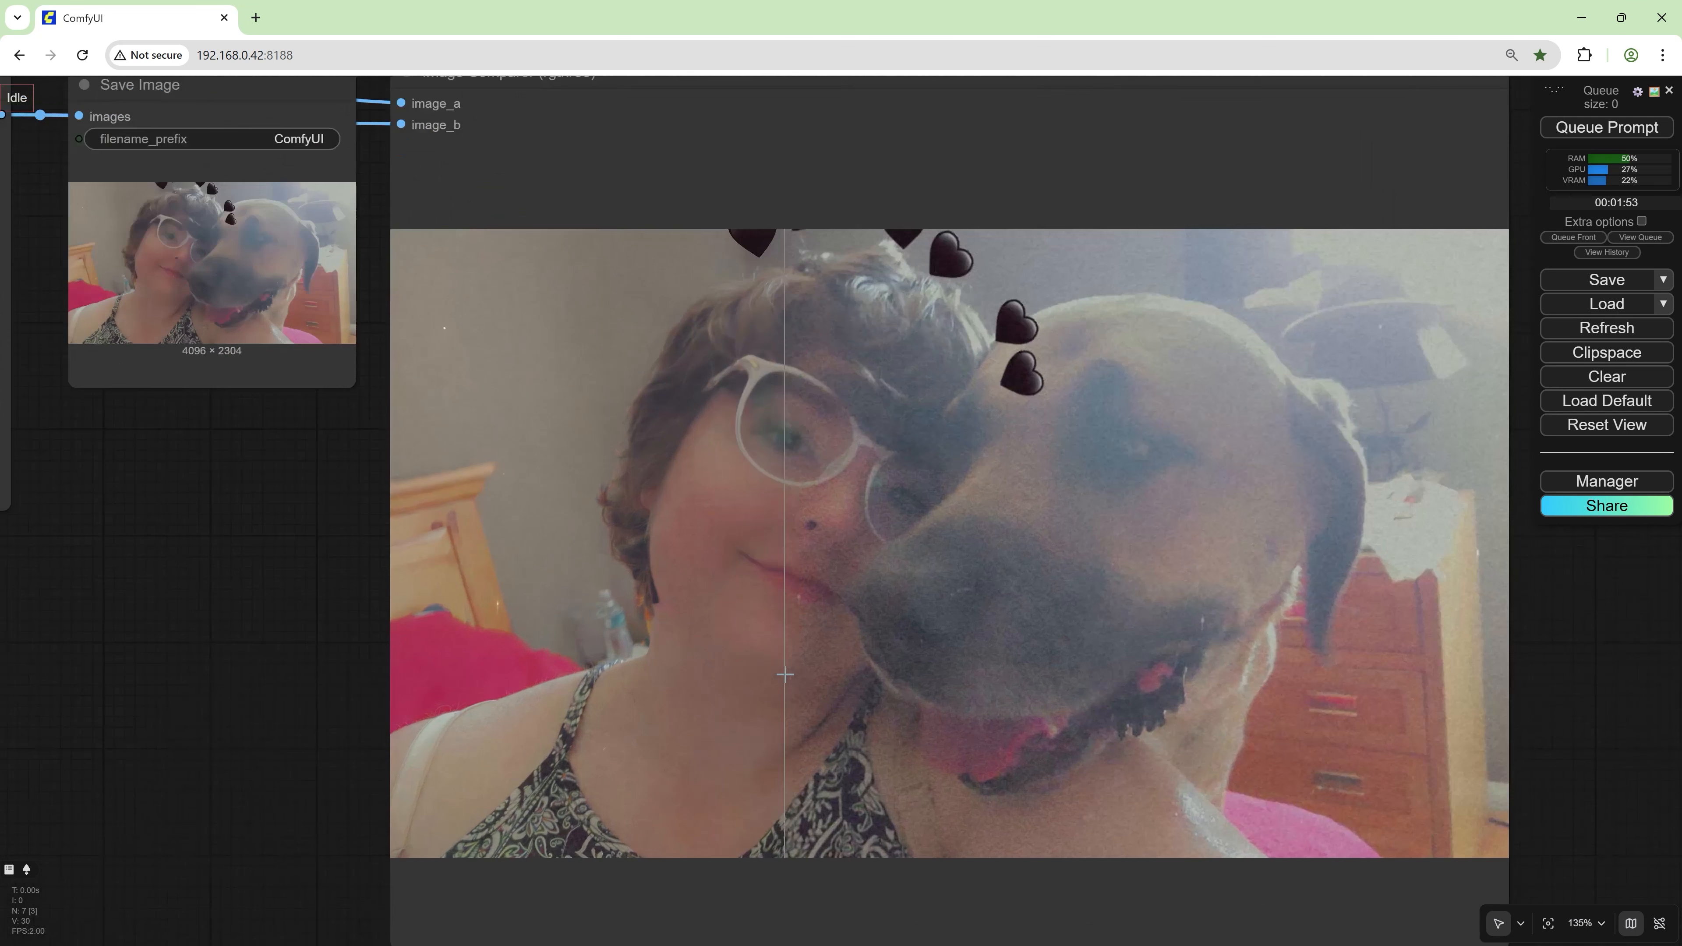
scroll(784, 675, "up", 2)
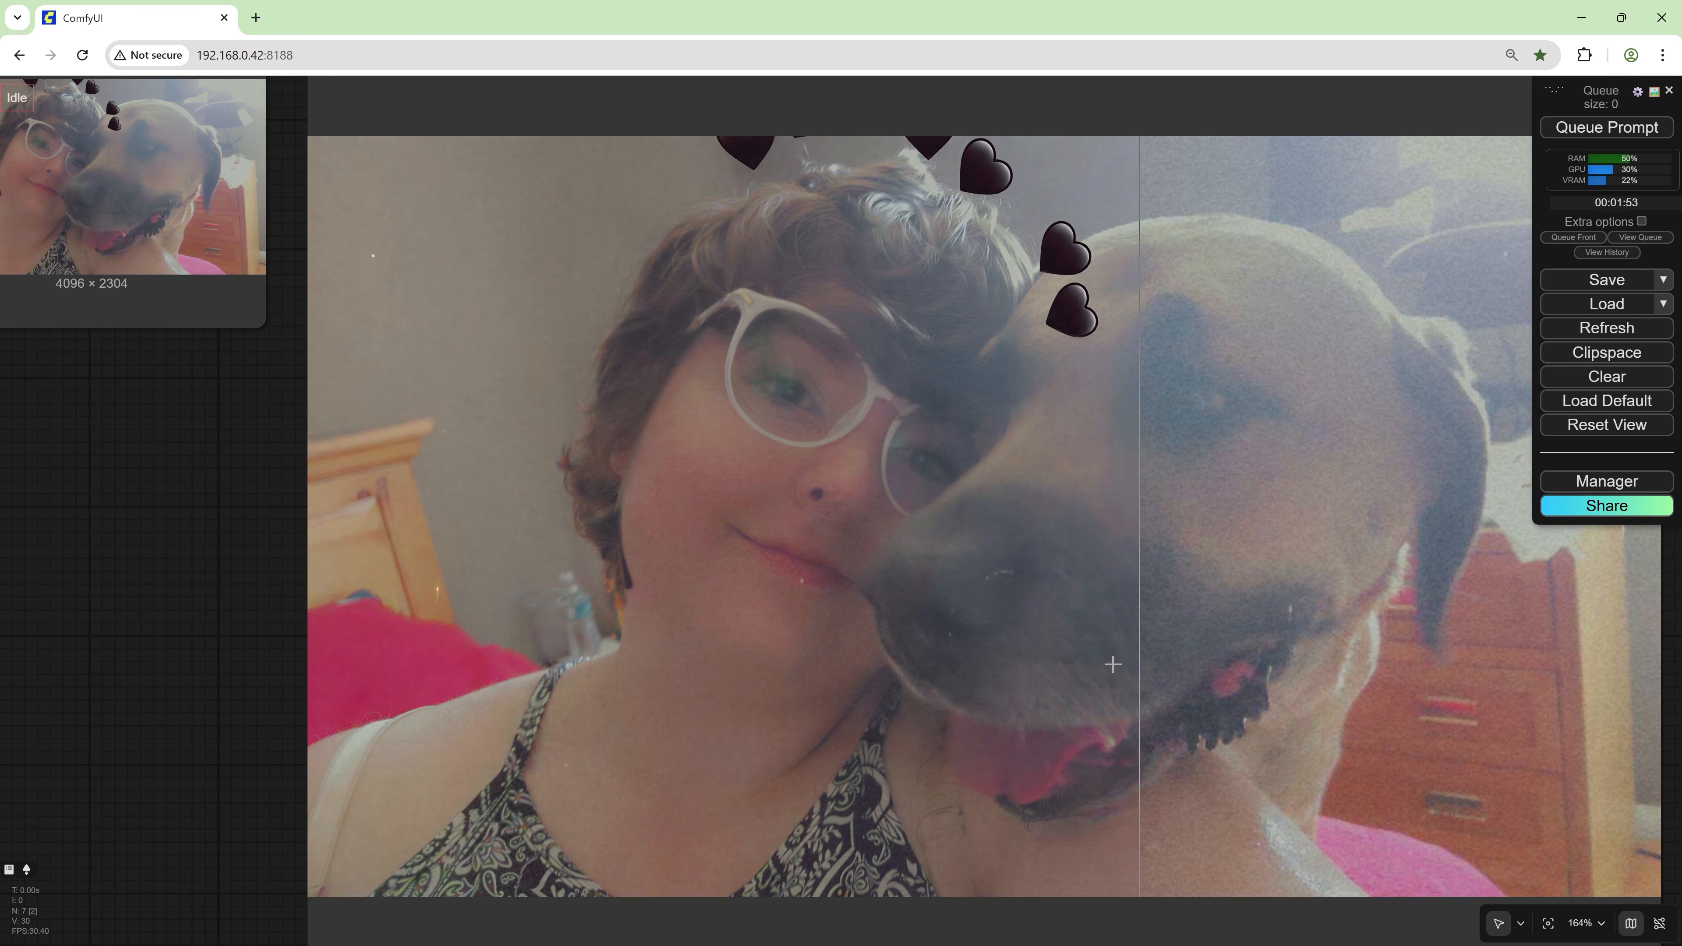
scroll(229, 619, "down", 3)
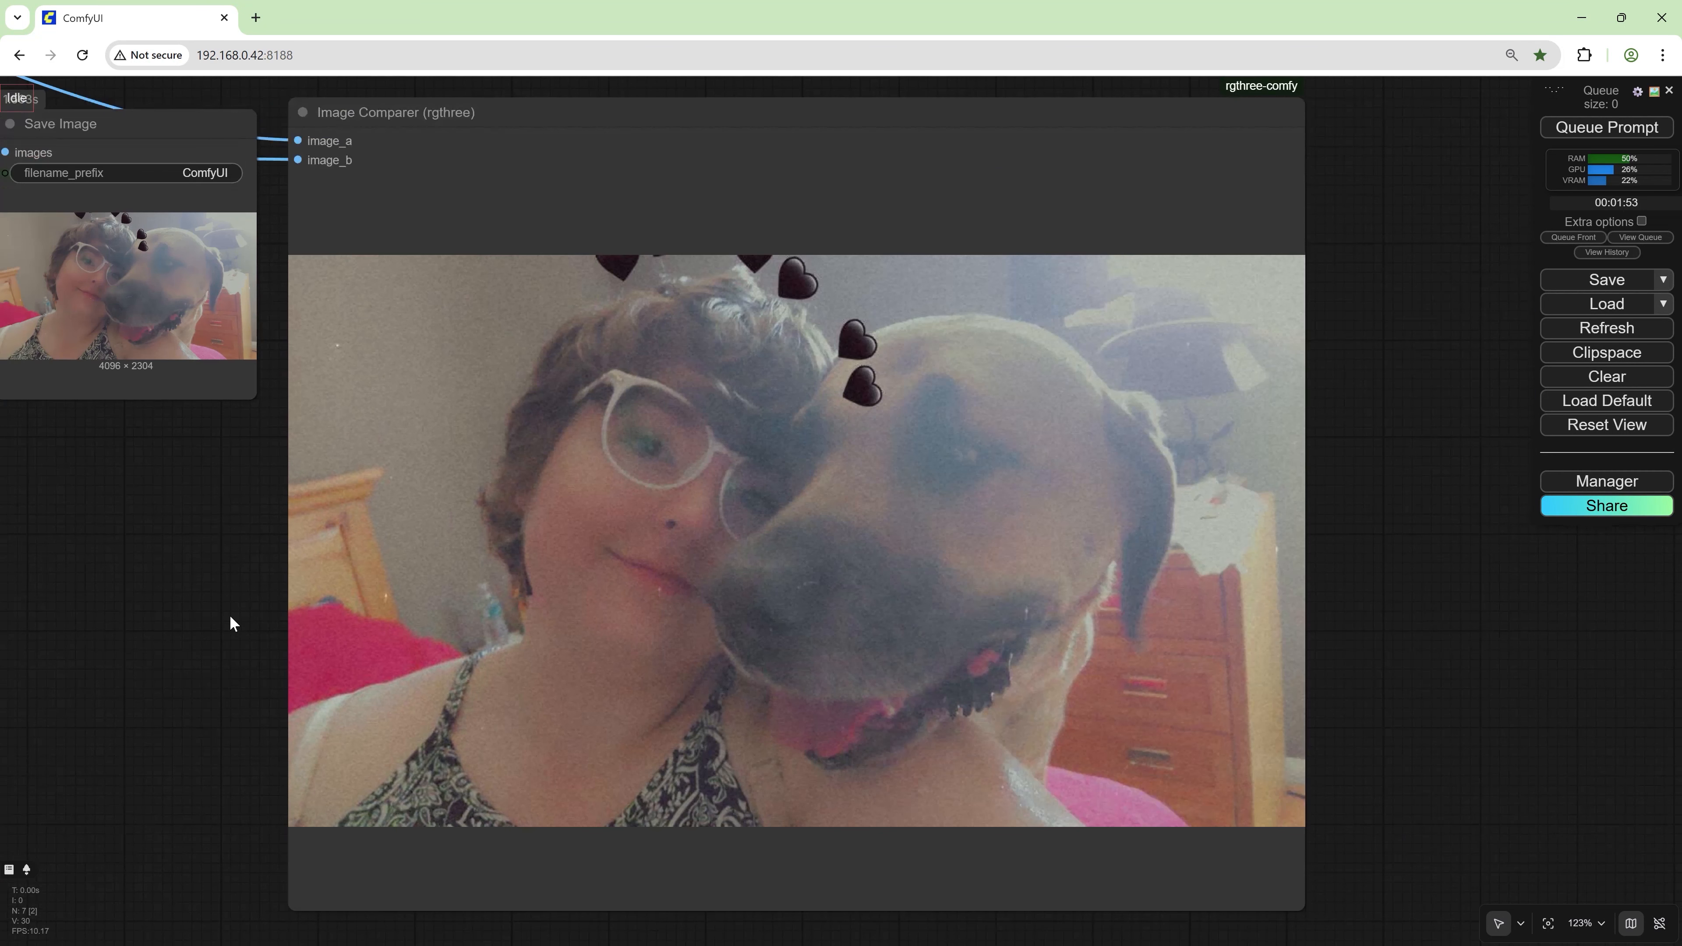
scroll(230, 619, "down", 3)
- Set blocks_to_swap to 30 in the SeedVR2 DiT model loader and rerun the upscale
left_click_drag(153, 627, 649, 646)
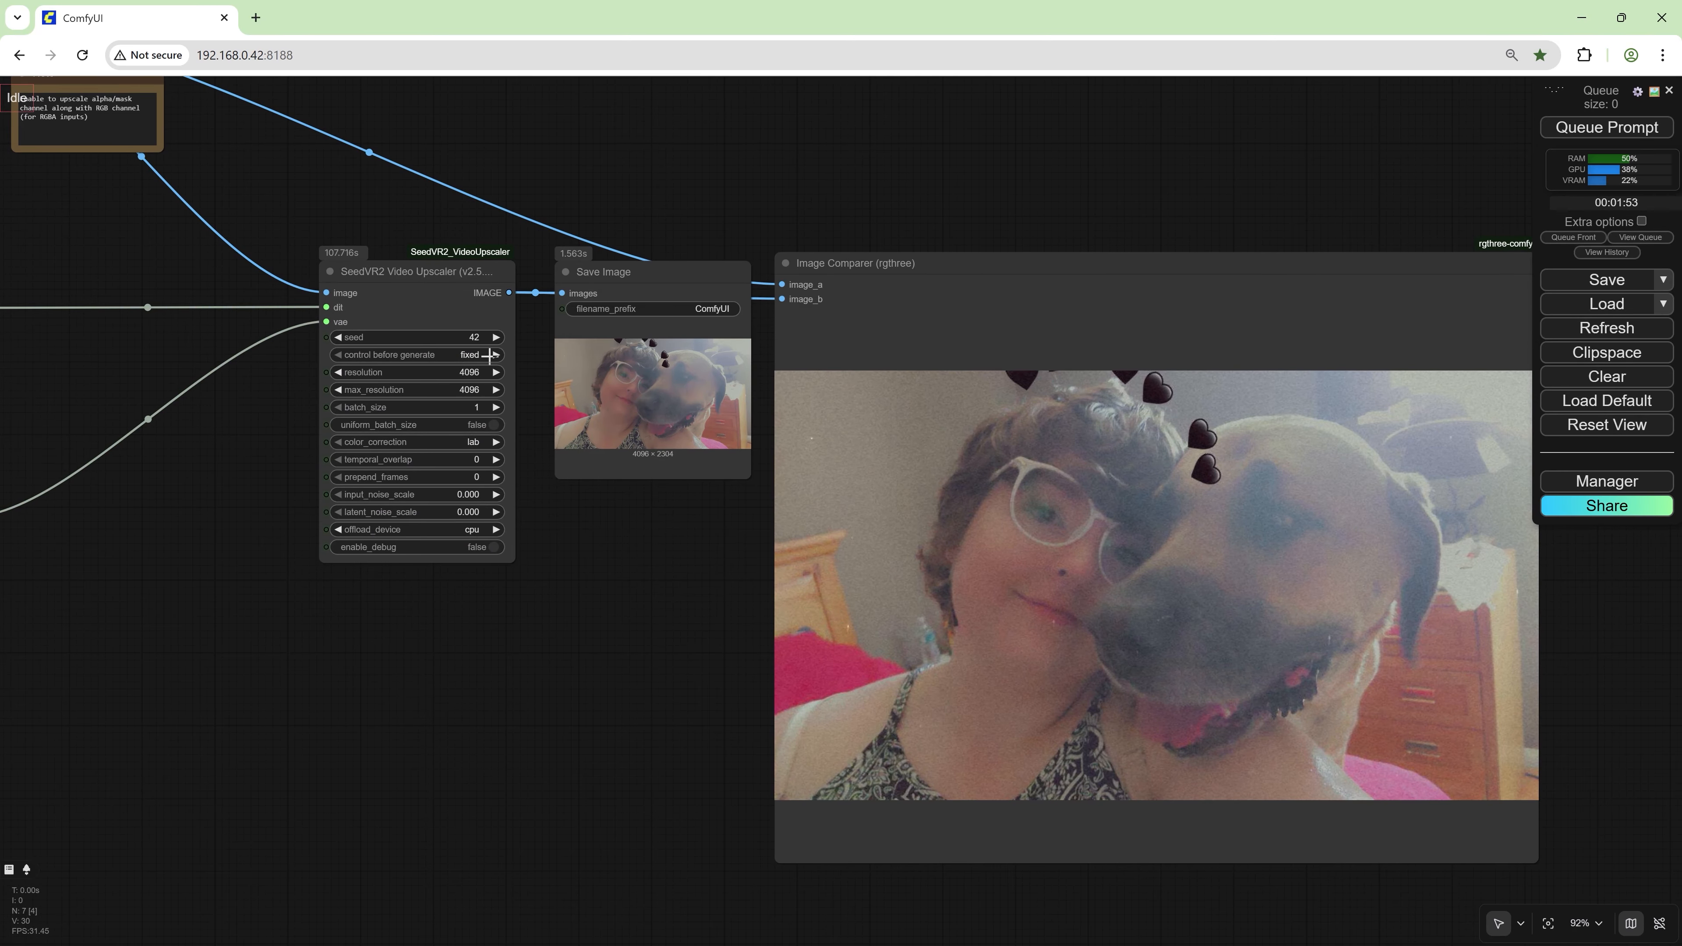
left_click_drag(379, 497, 757, 525)
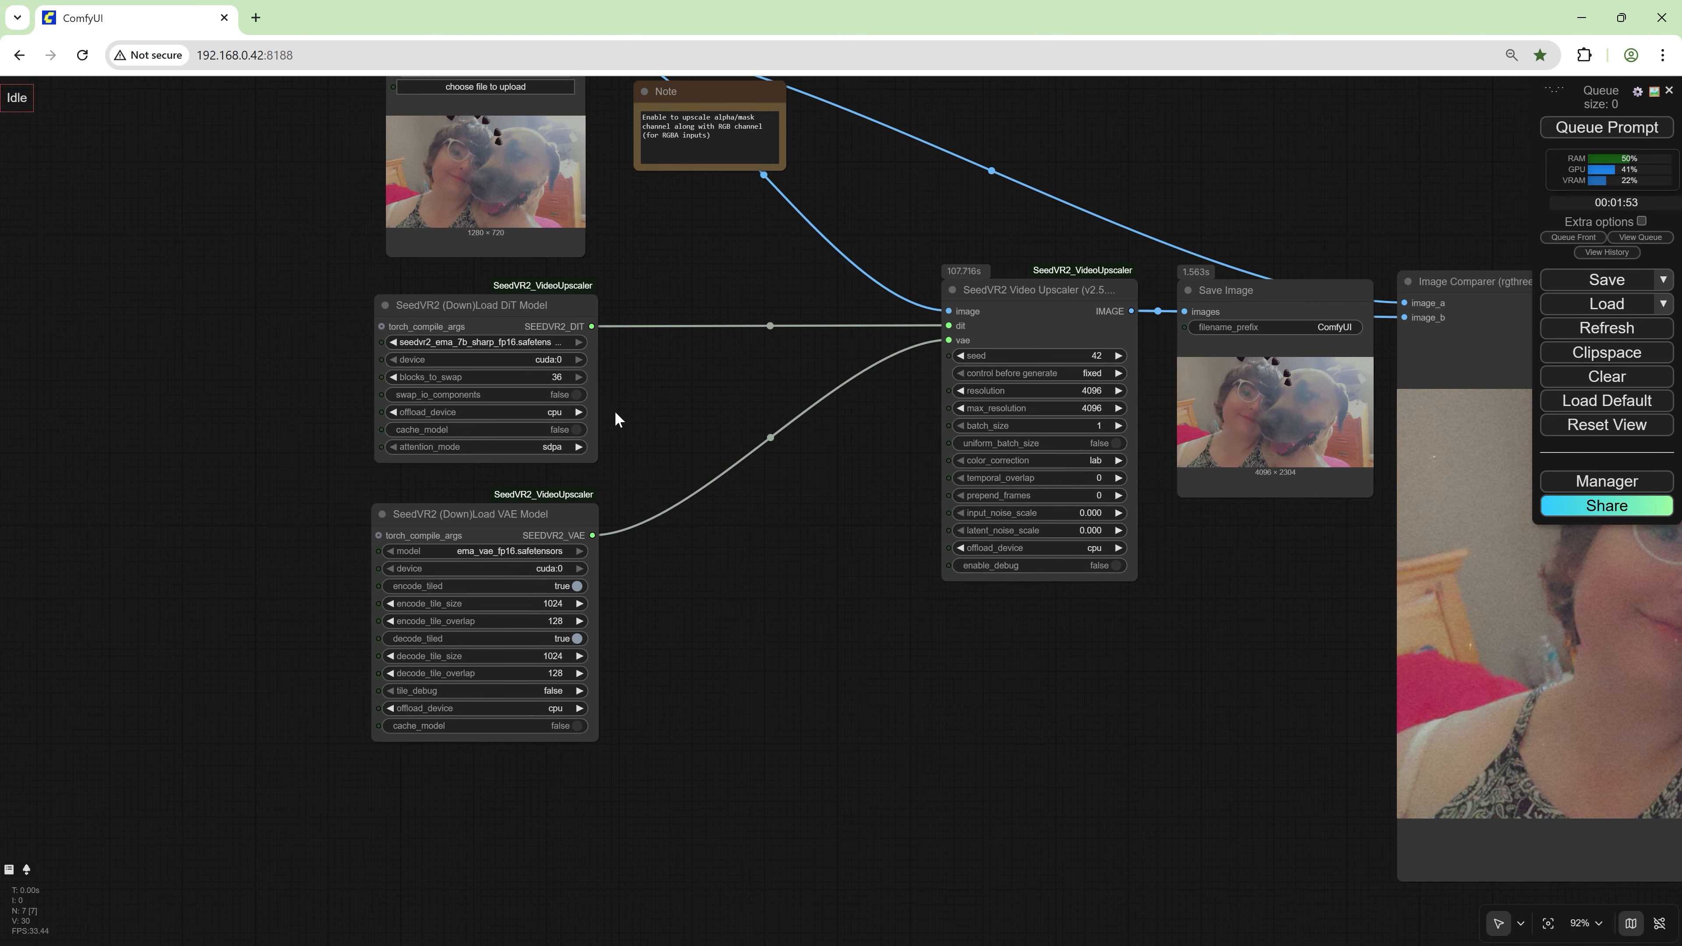
left_click(543, 378)
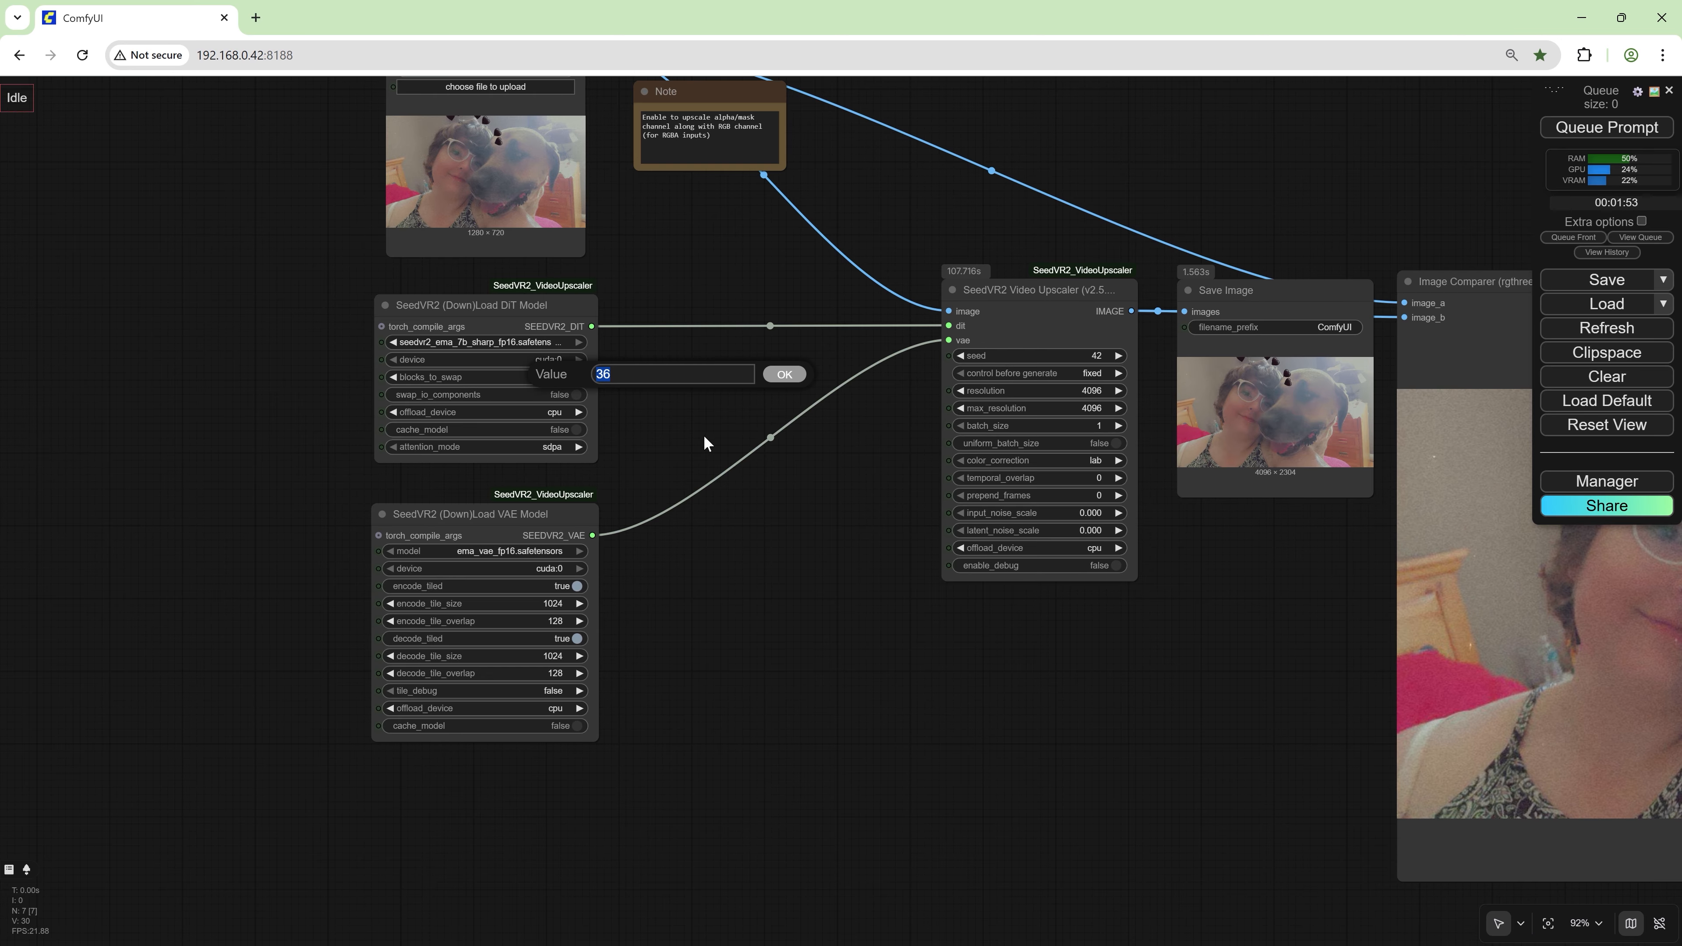
type("30")
key("Return")
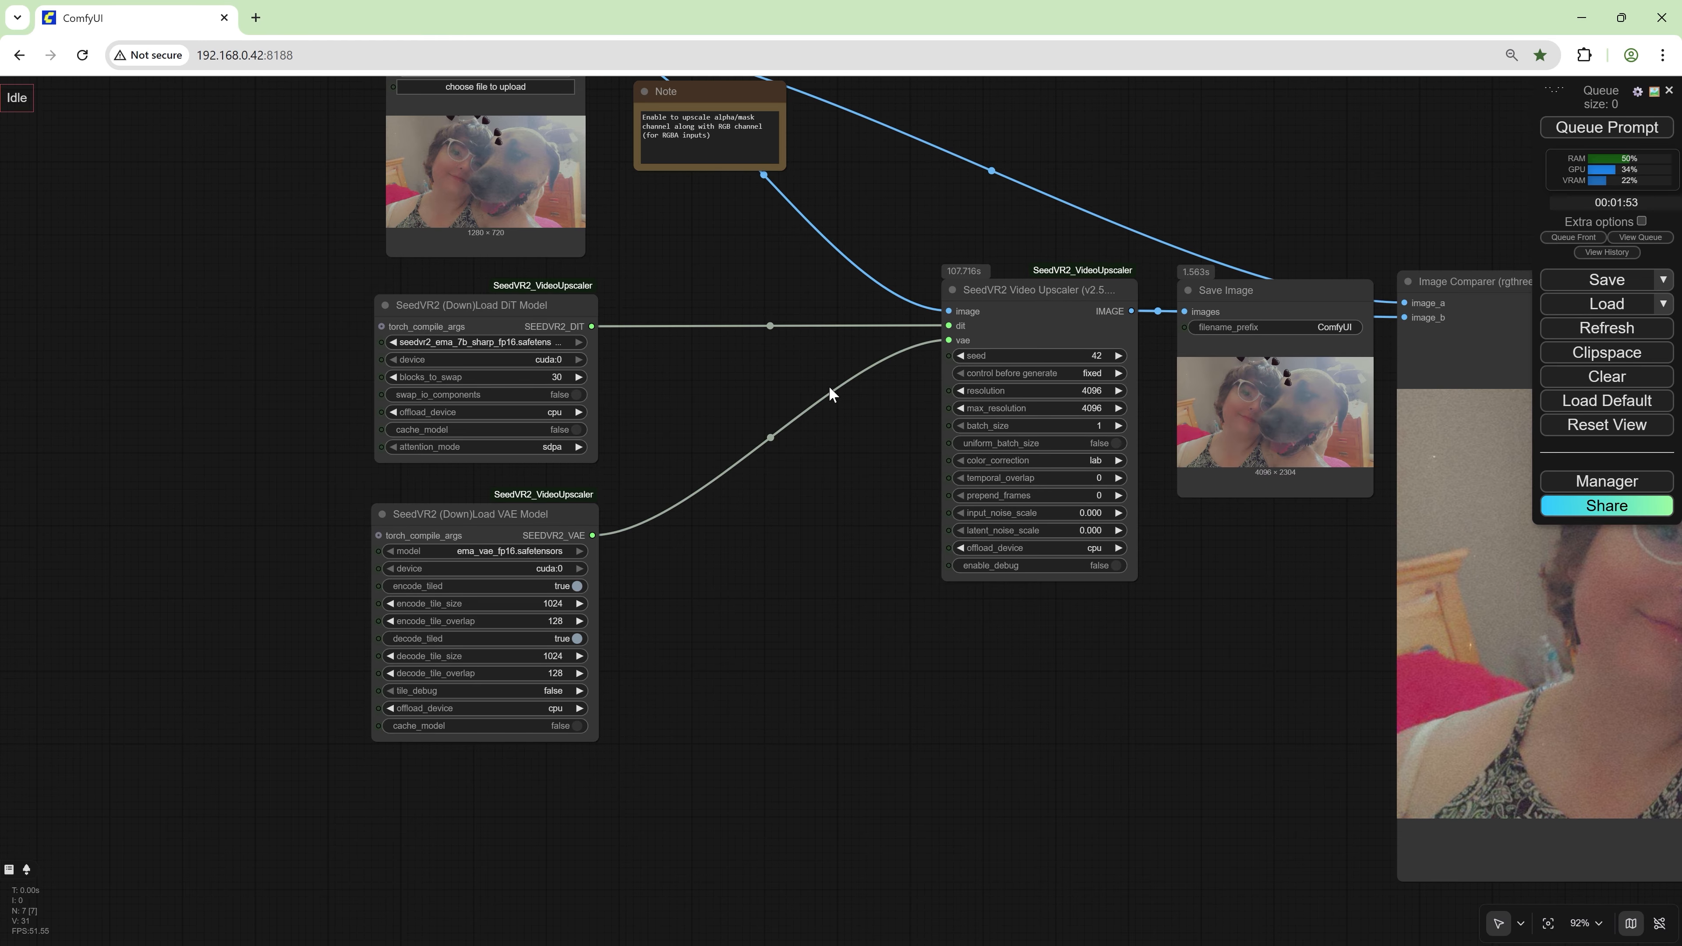
left_click_drag(788, 444, 676, 479)
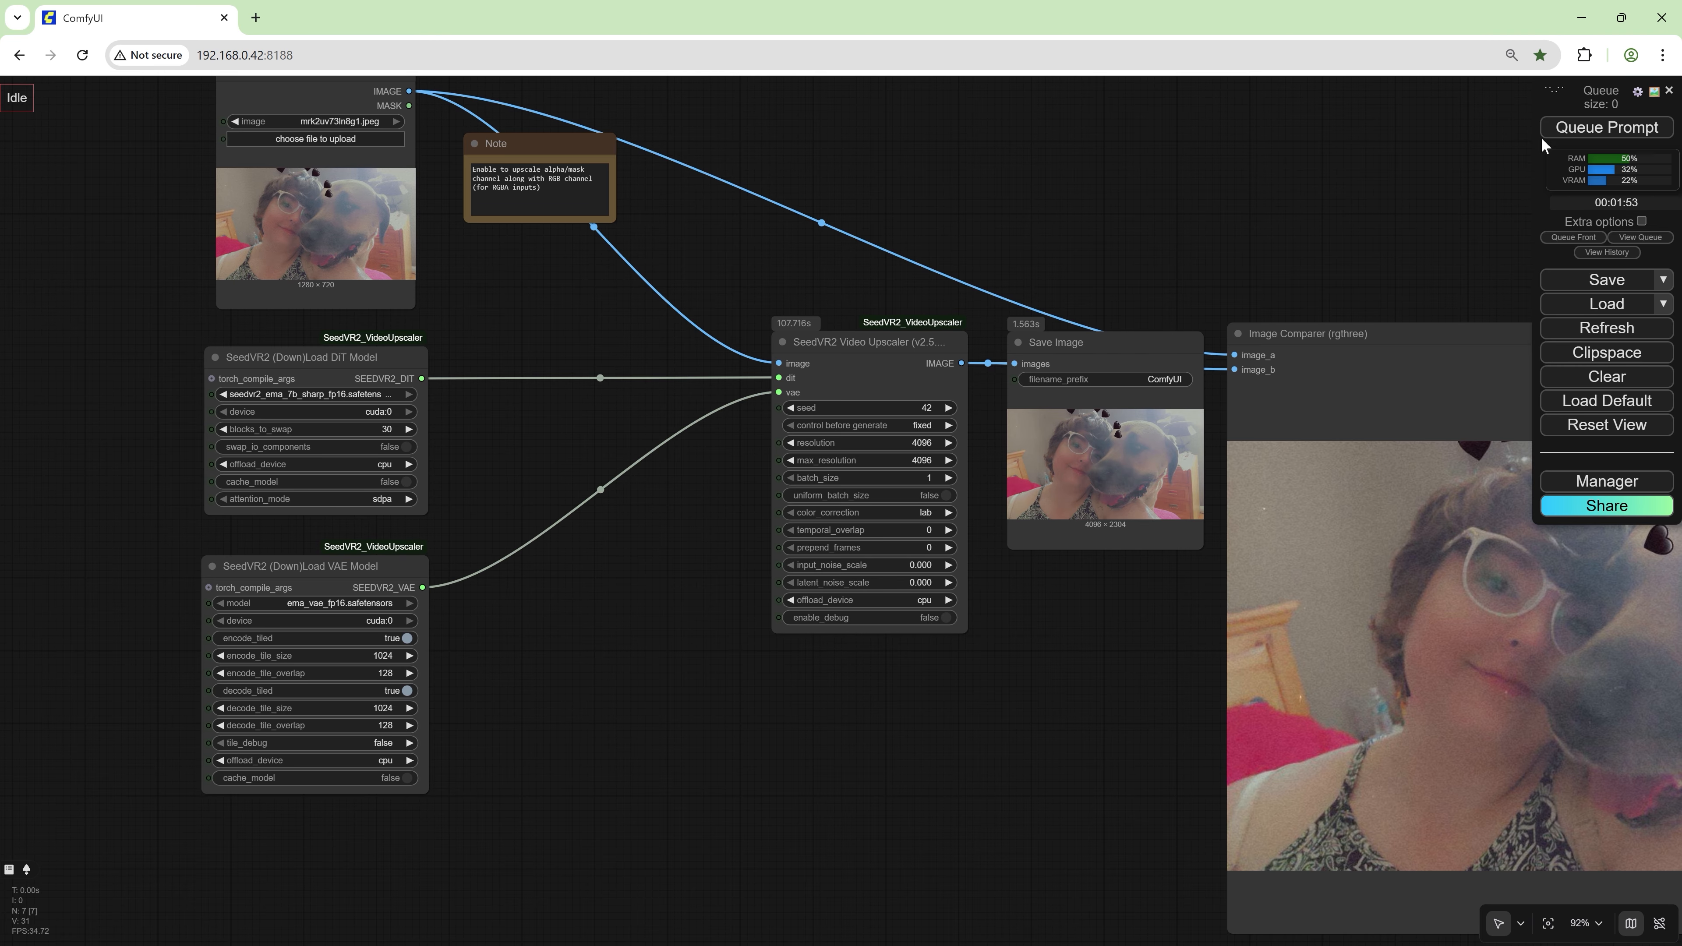
left_click(1615, 130)
- Examine the rerun's result against the original photo in the Image Comparer
left_click_drag(1110, 716, 496, 632)
scroll(496, 632, "up", 4)
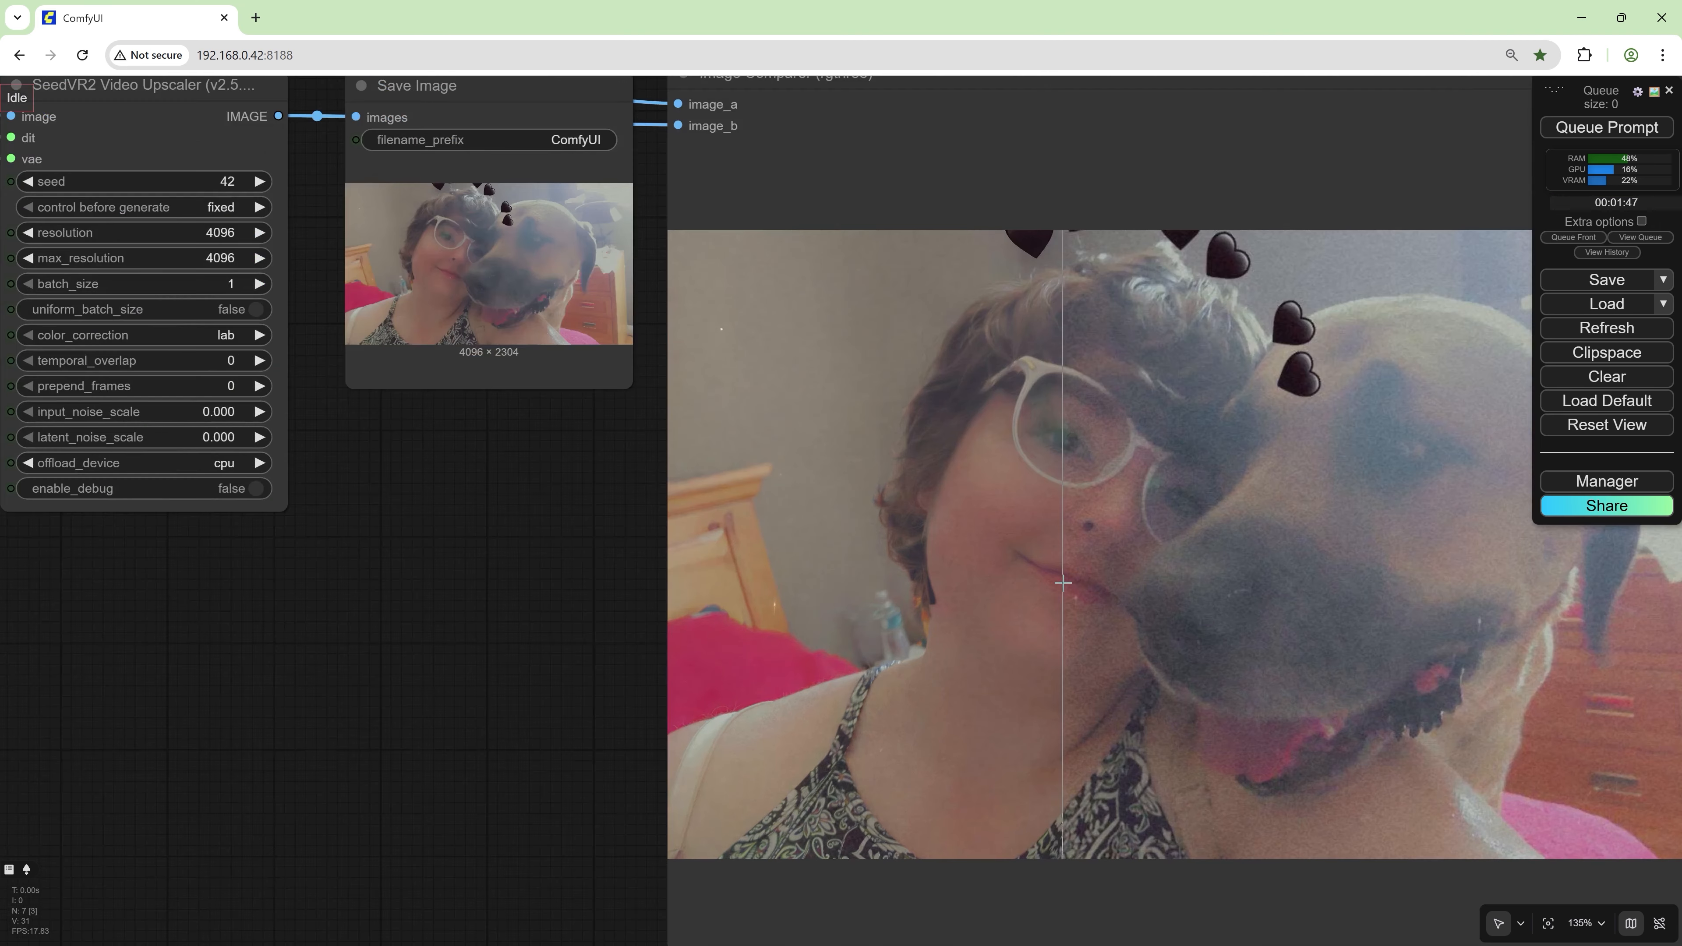
scroll(791, 643, "down", 5)
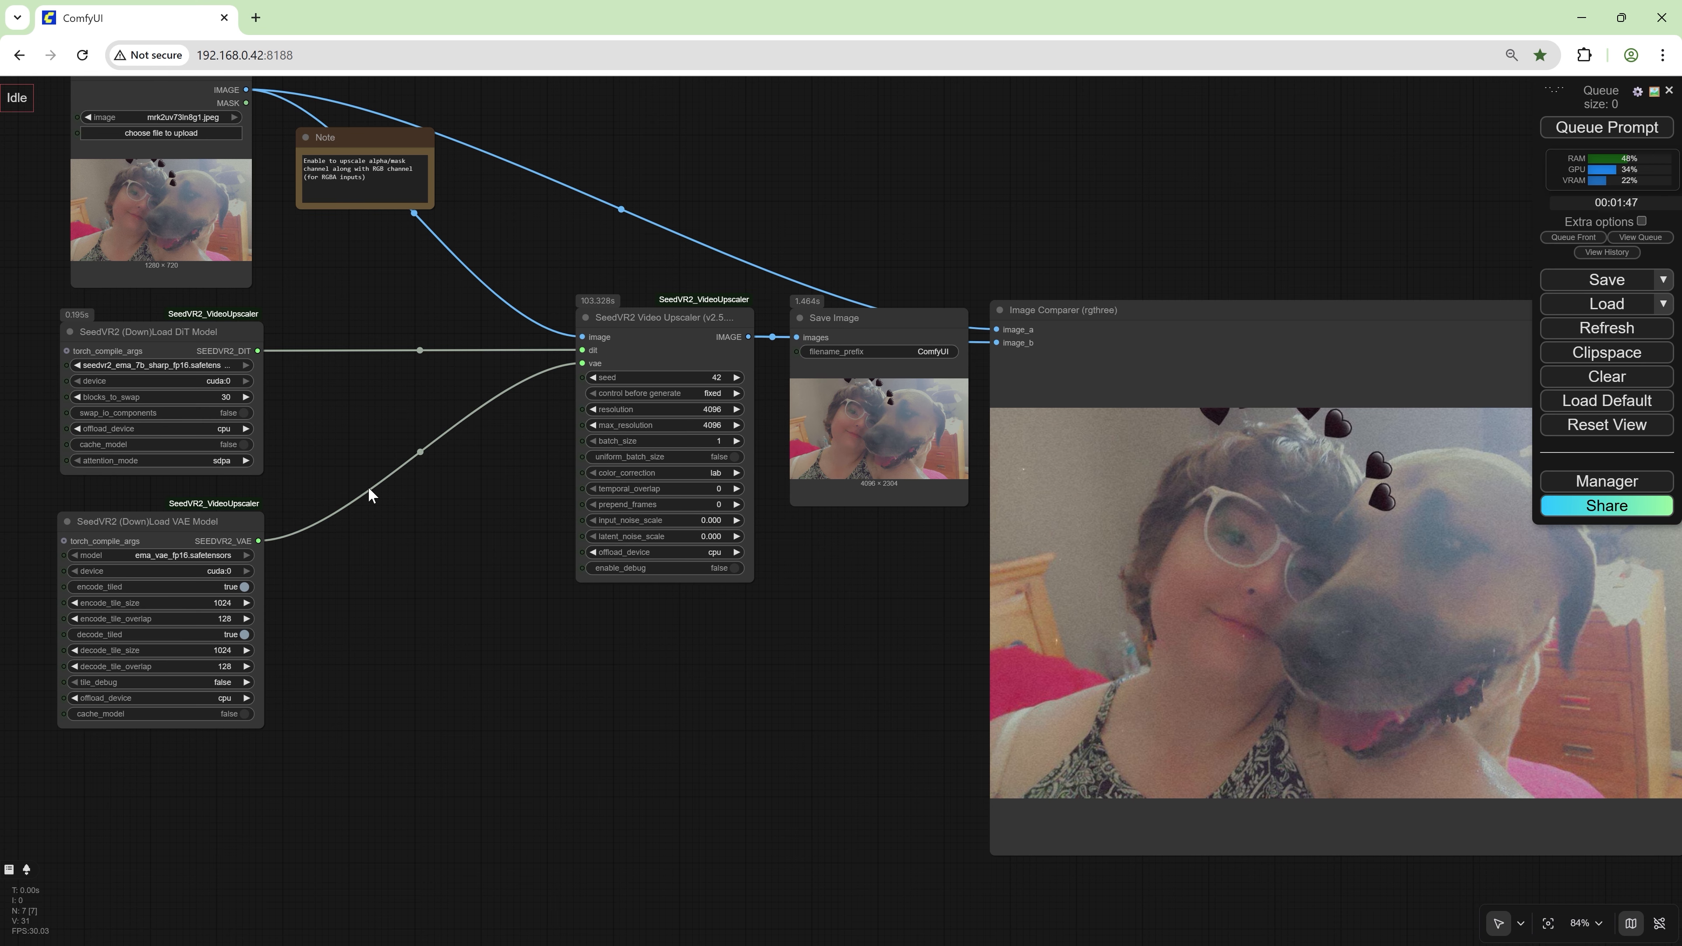
- Add a GR Image Multiplication node and place it between the model loaders and the video upscaler
double_click(405, 513)
type("r i")
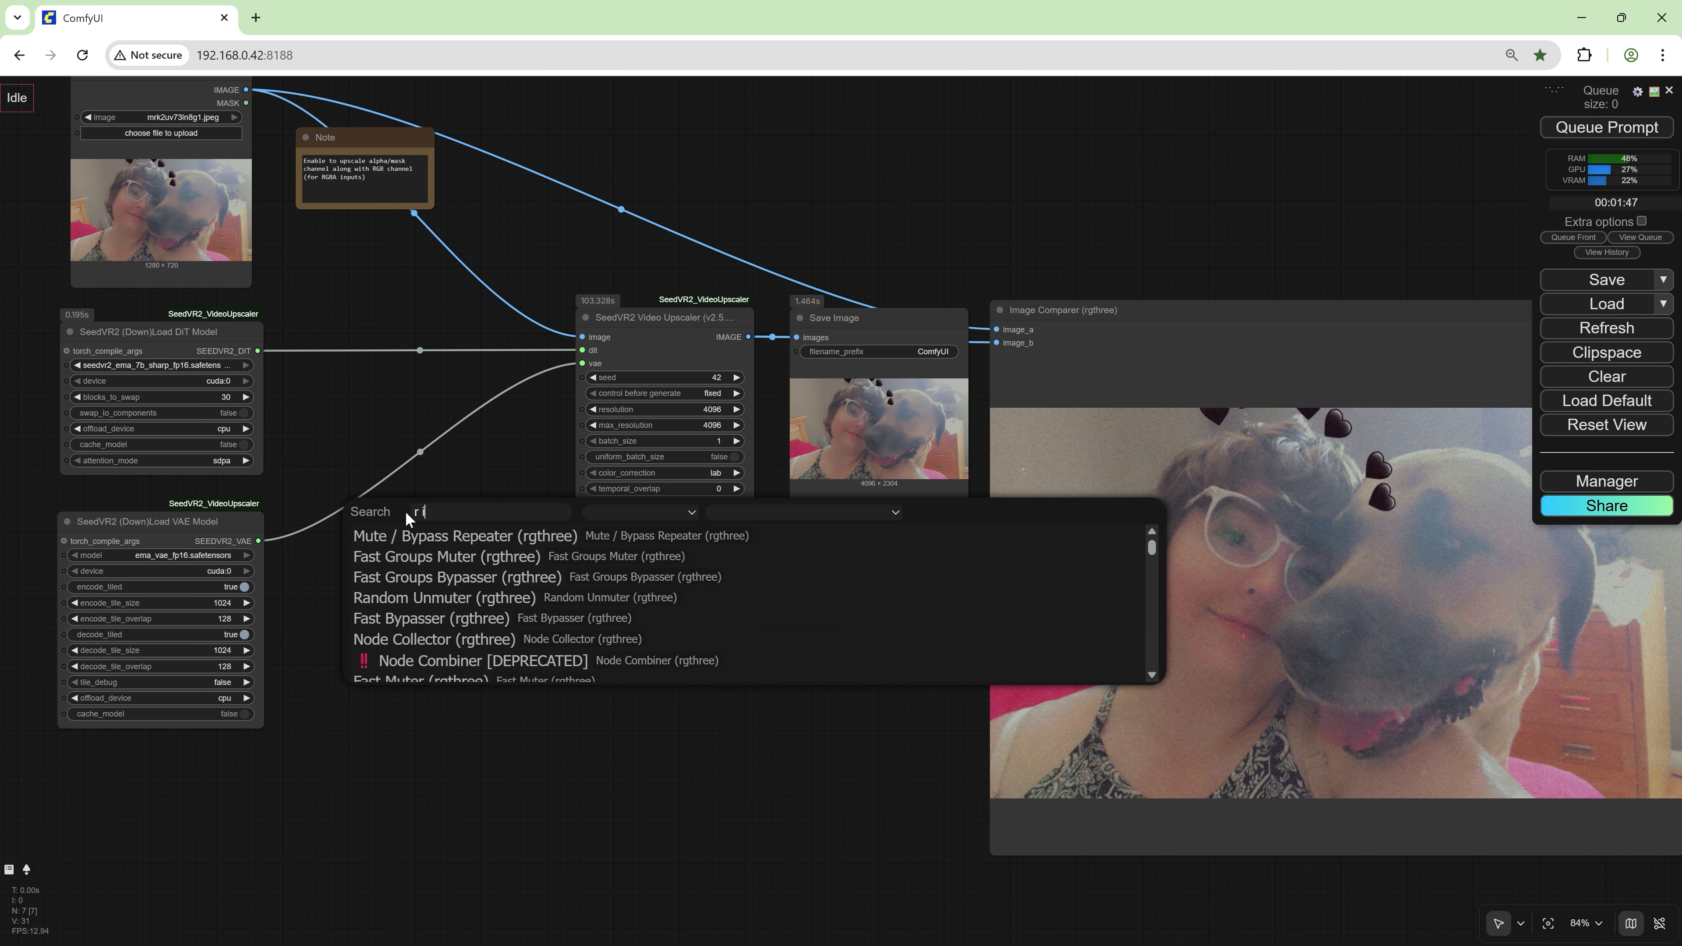
key("BackSpace")
key("BackSpace")
key("BackSpace")
type("gr ")
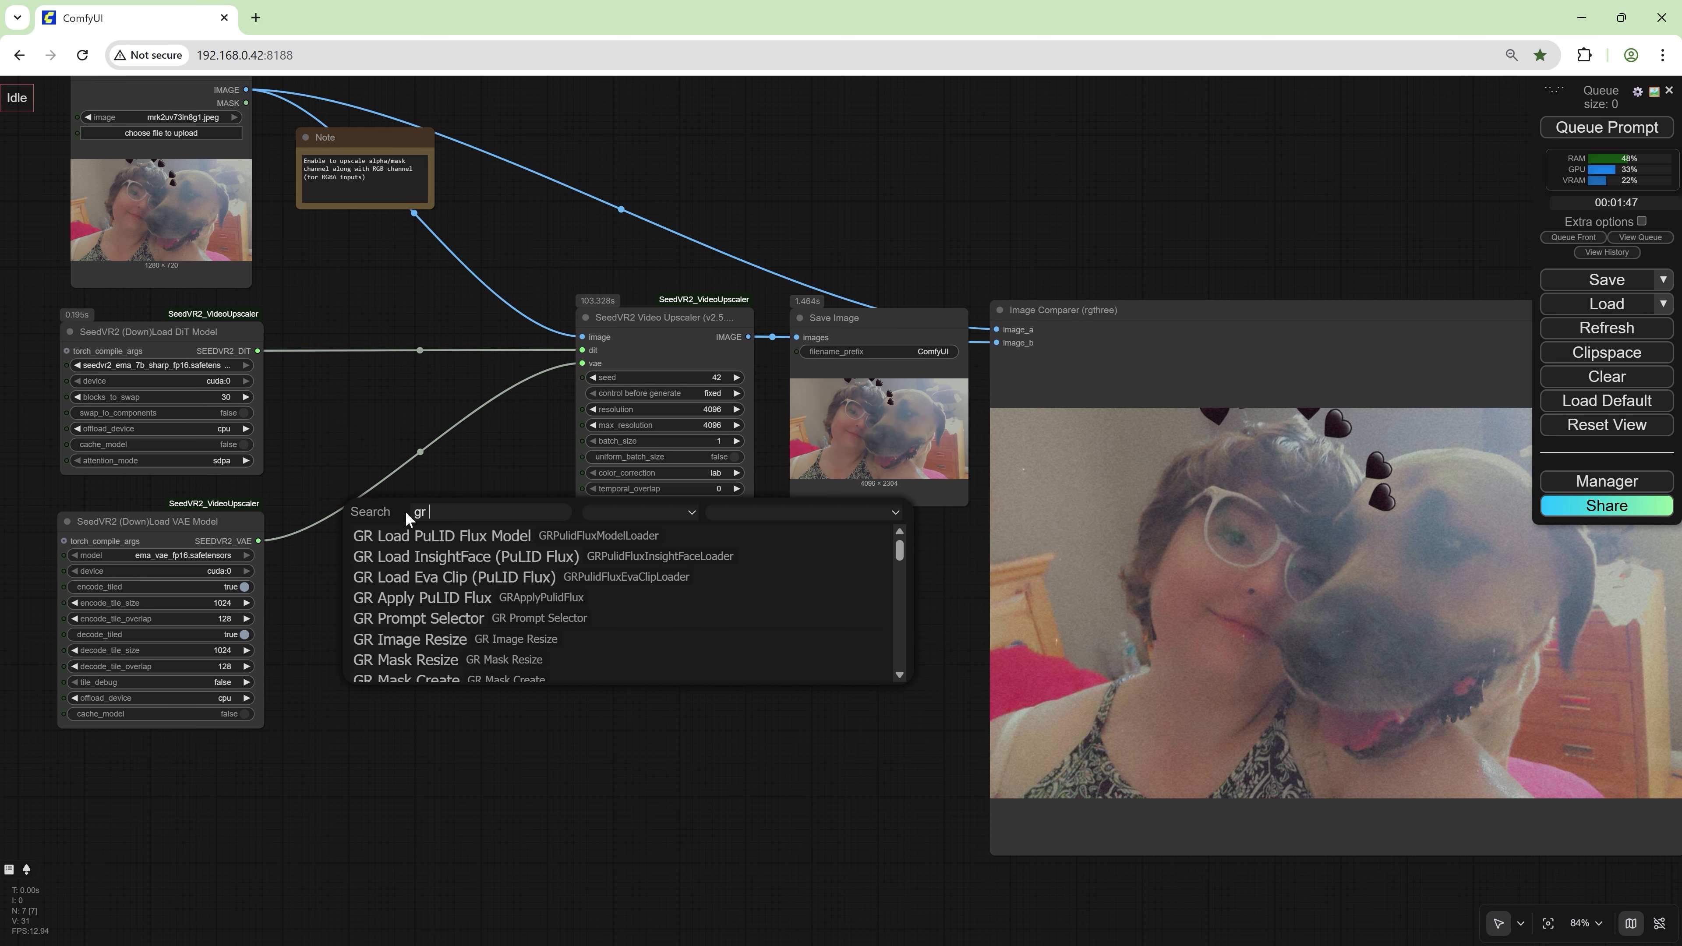
type("image mu")
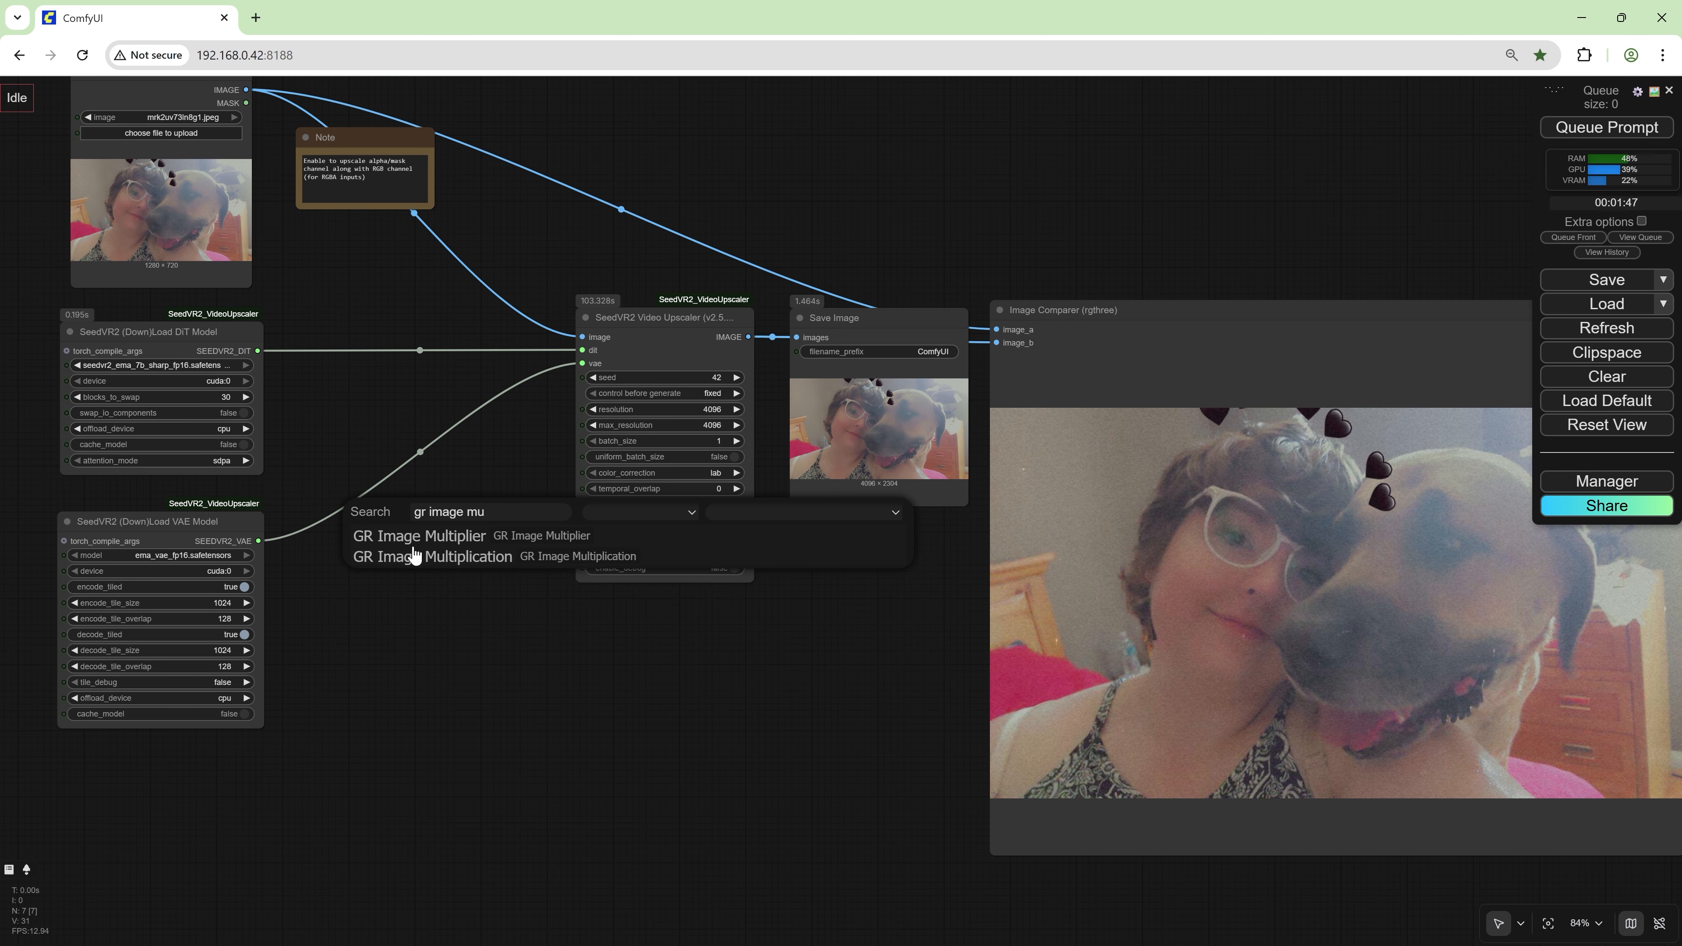
left_click(414, 556)
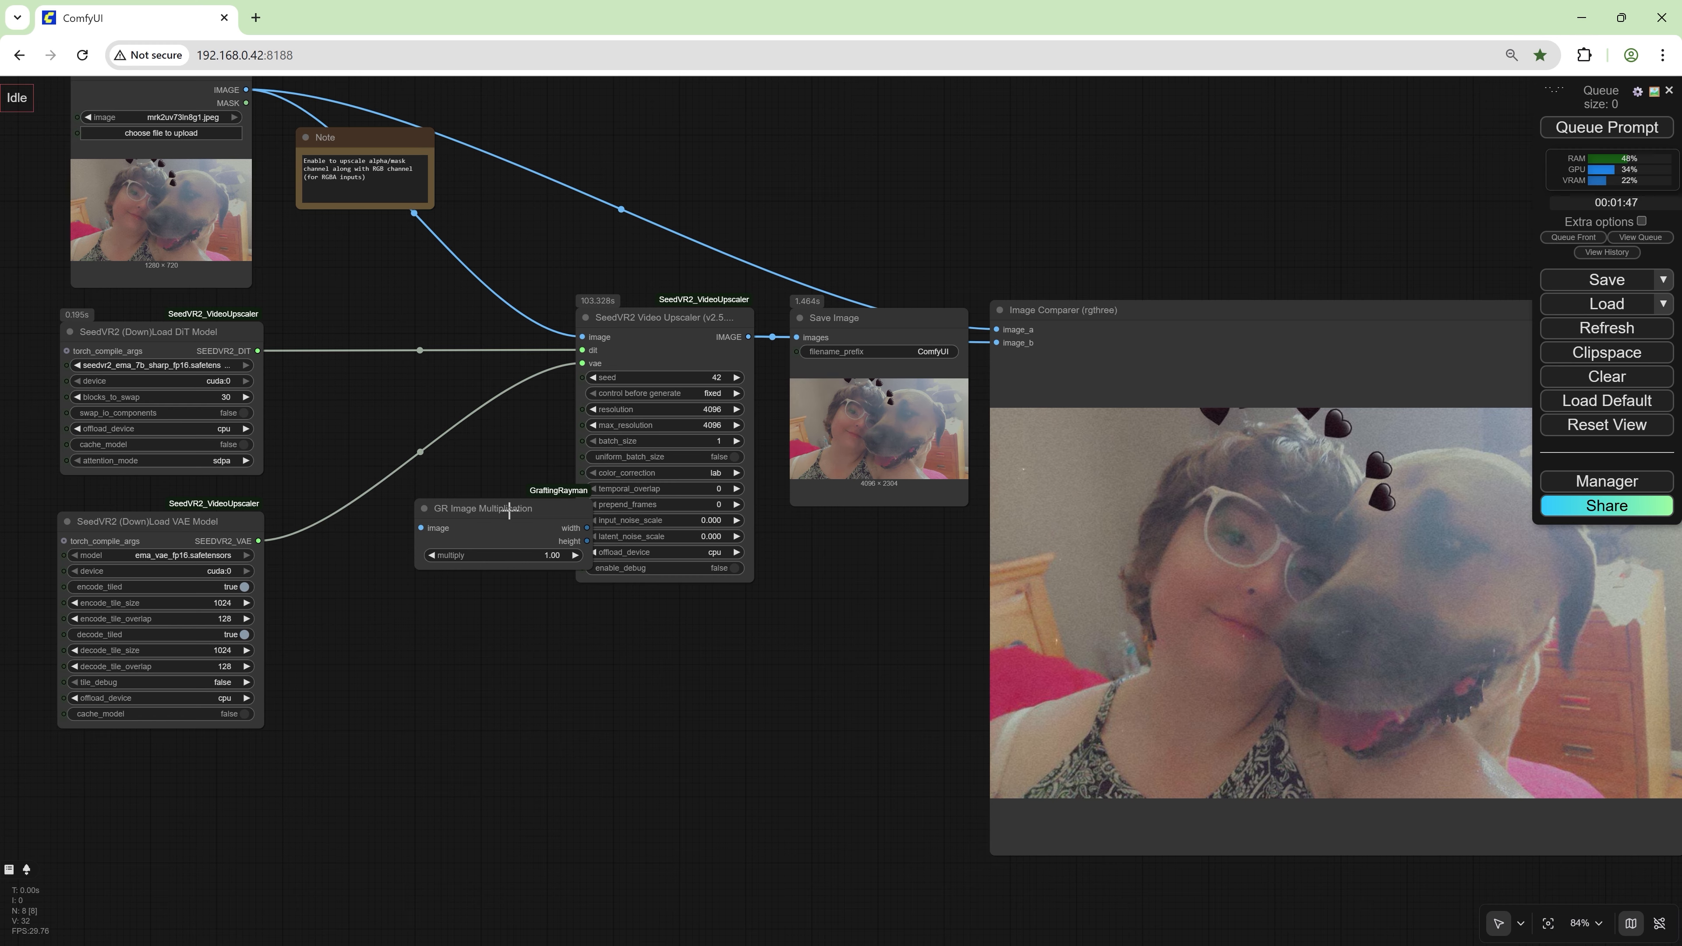
left_click_drag(515, 508, 471, 329)
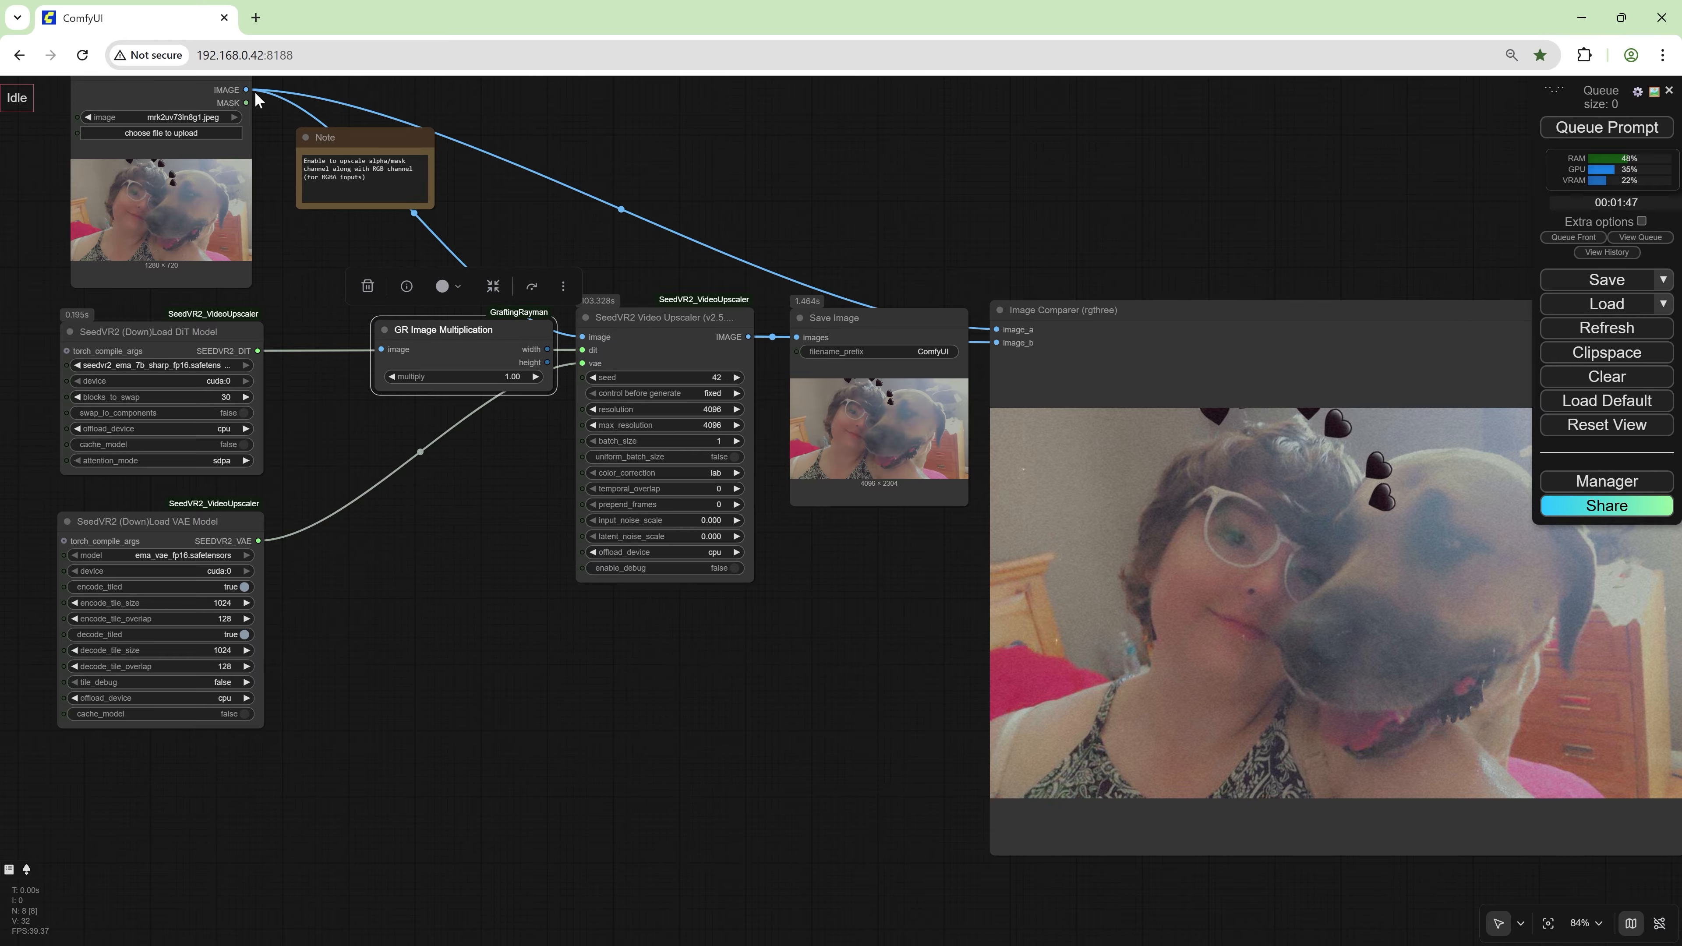
- Feed the loaded image's width, multiplied by 1.50 in GR Image Multiplication, into the upscaler's resolution and run the workflow
left_click(418, 358)
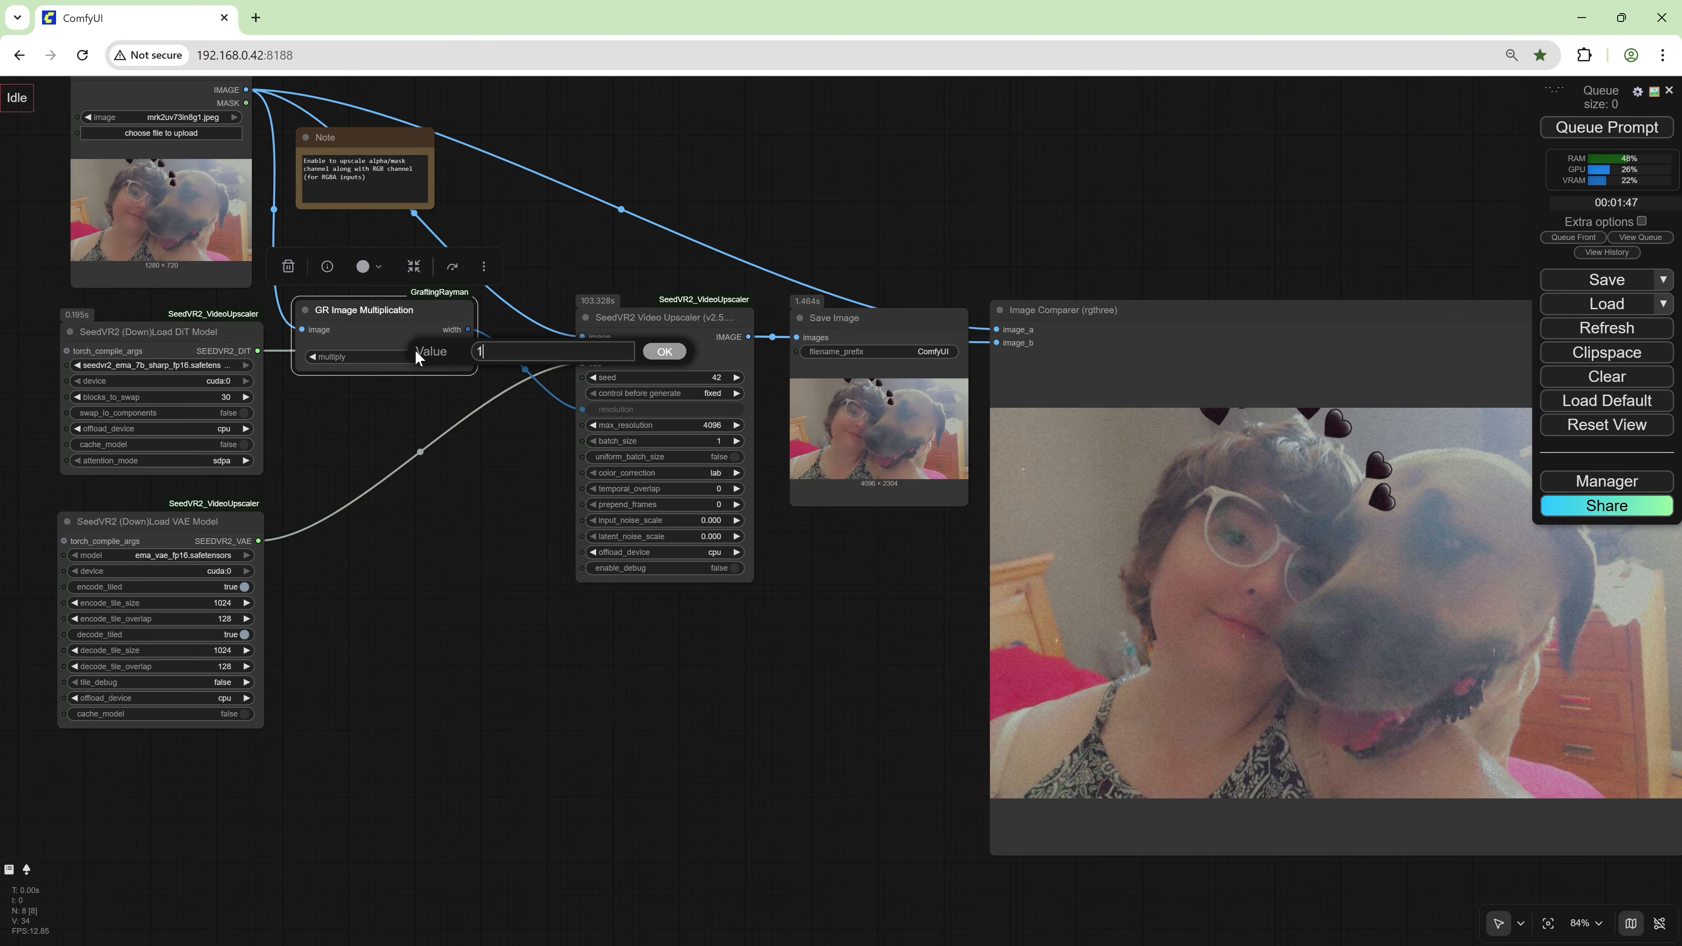
key("Return")
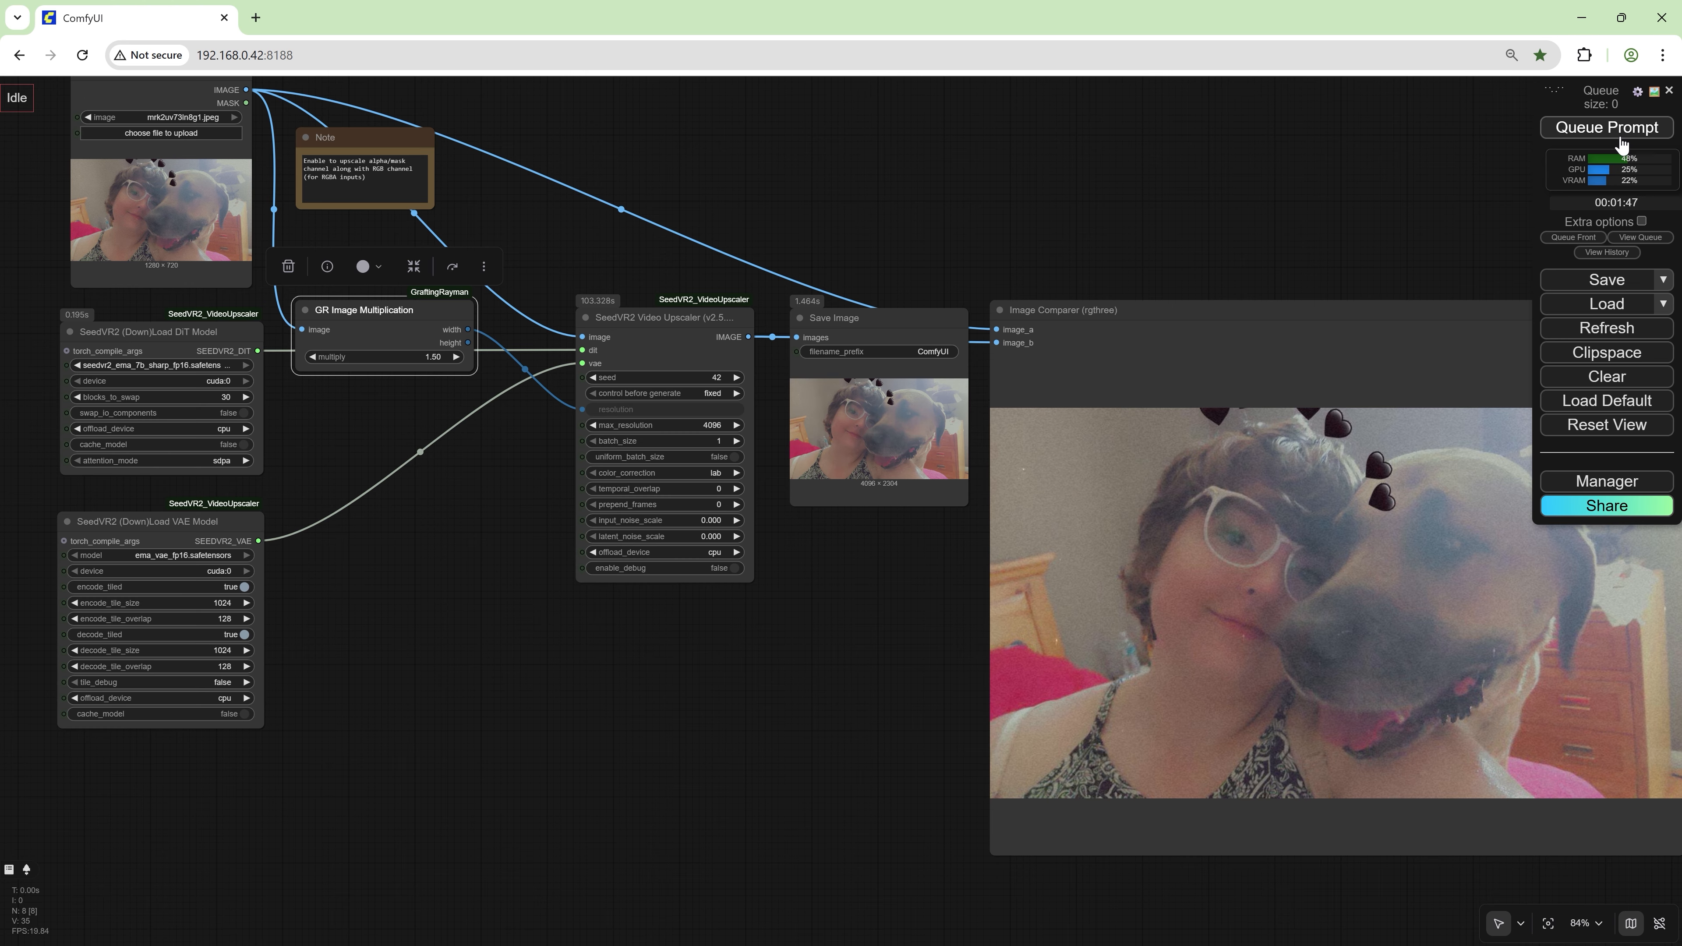
left_click(1620, 135)
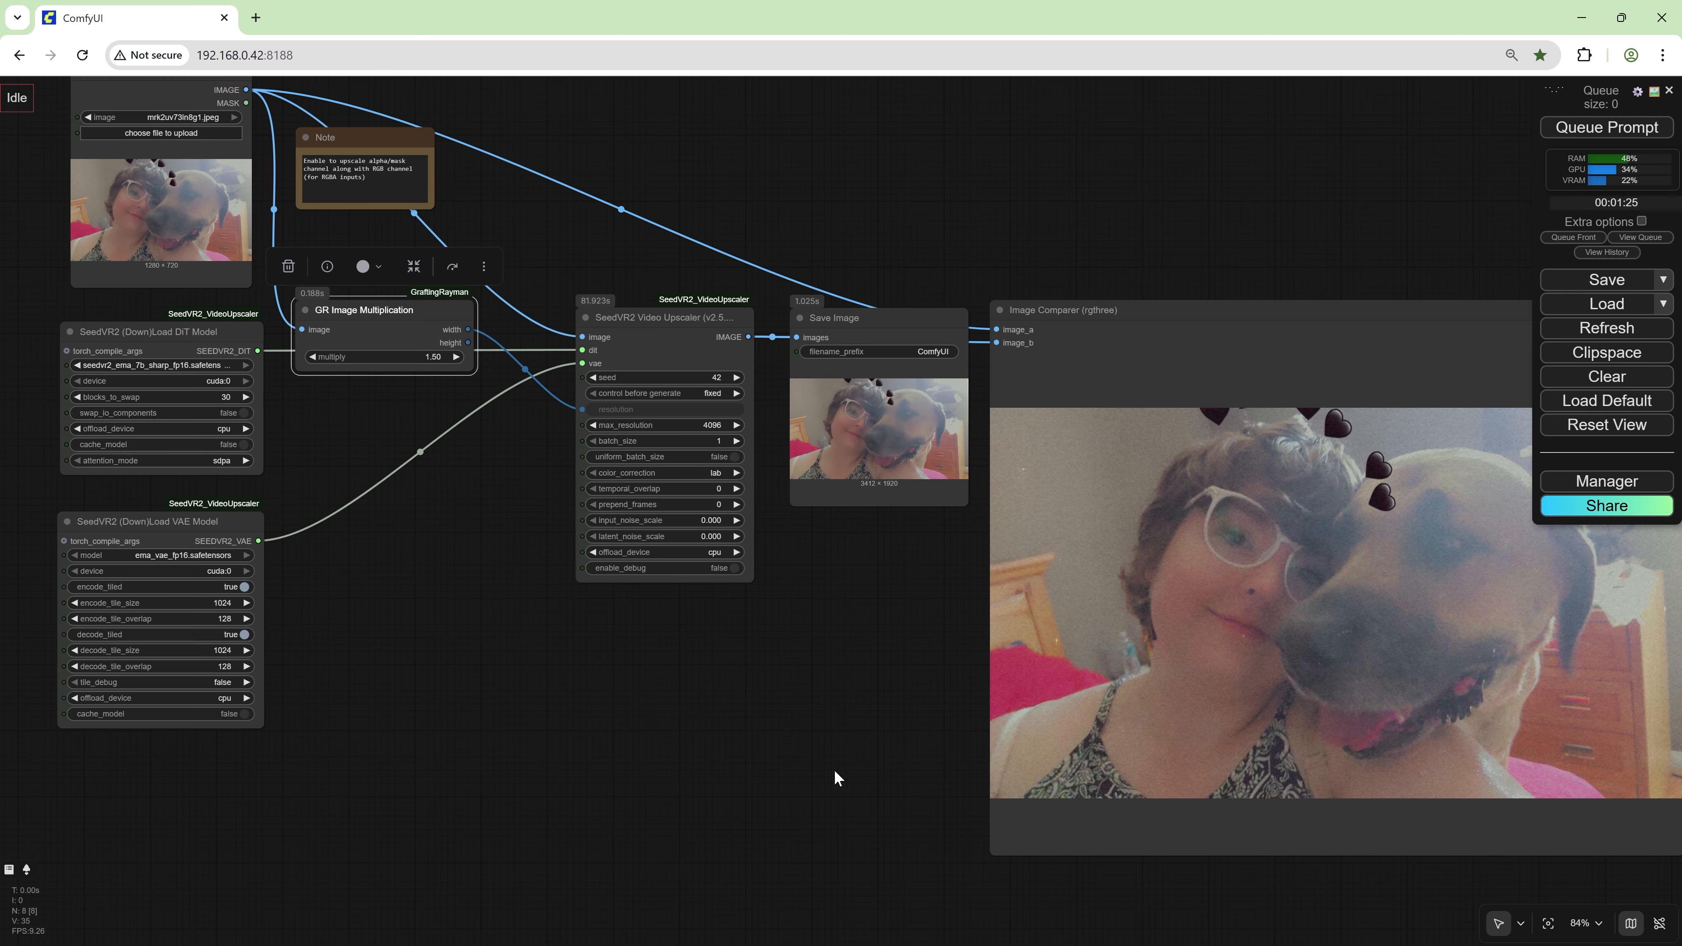
- Examine the 1.50x upscale against the original photo in the Image Comparer
left_click_drag(839, 778, 361, 685)
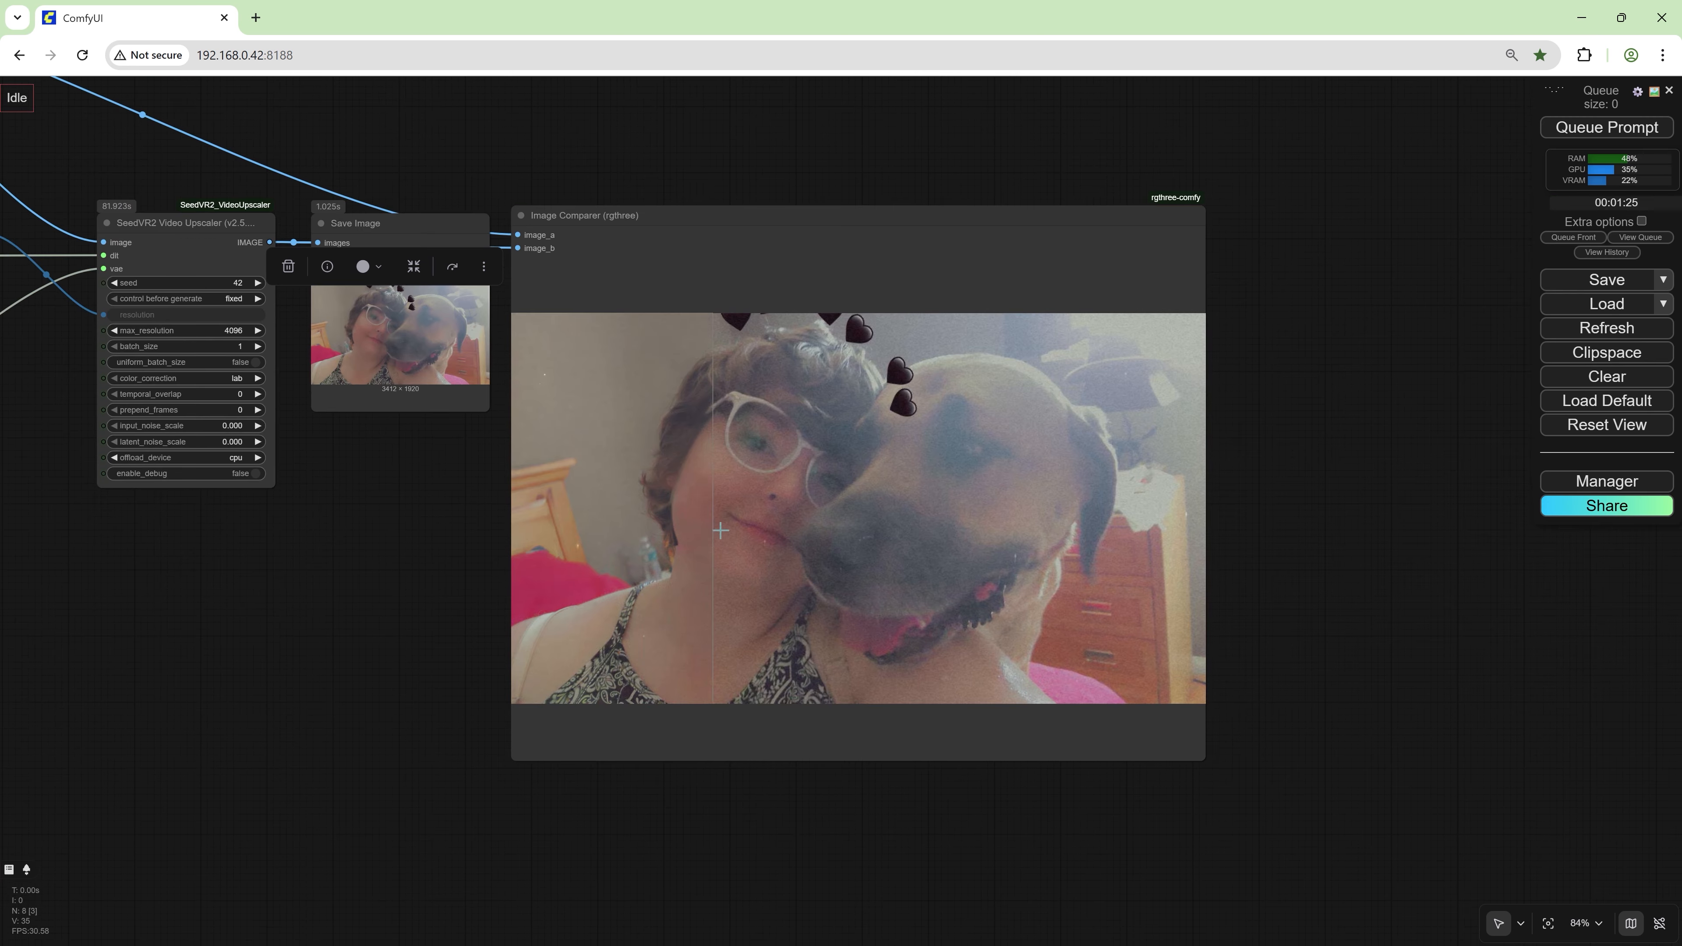
scroll(755, 551, "up", 3)
scroll(714, 547, "up", 4)
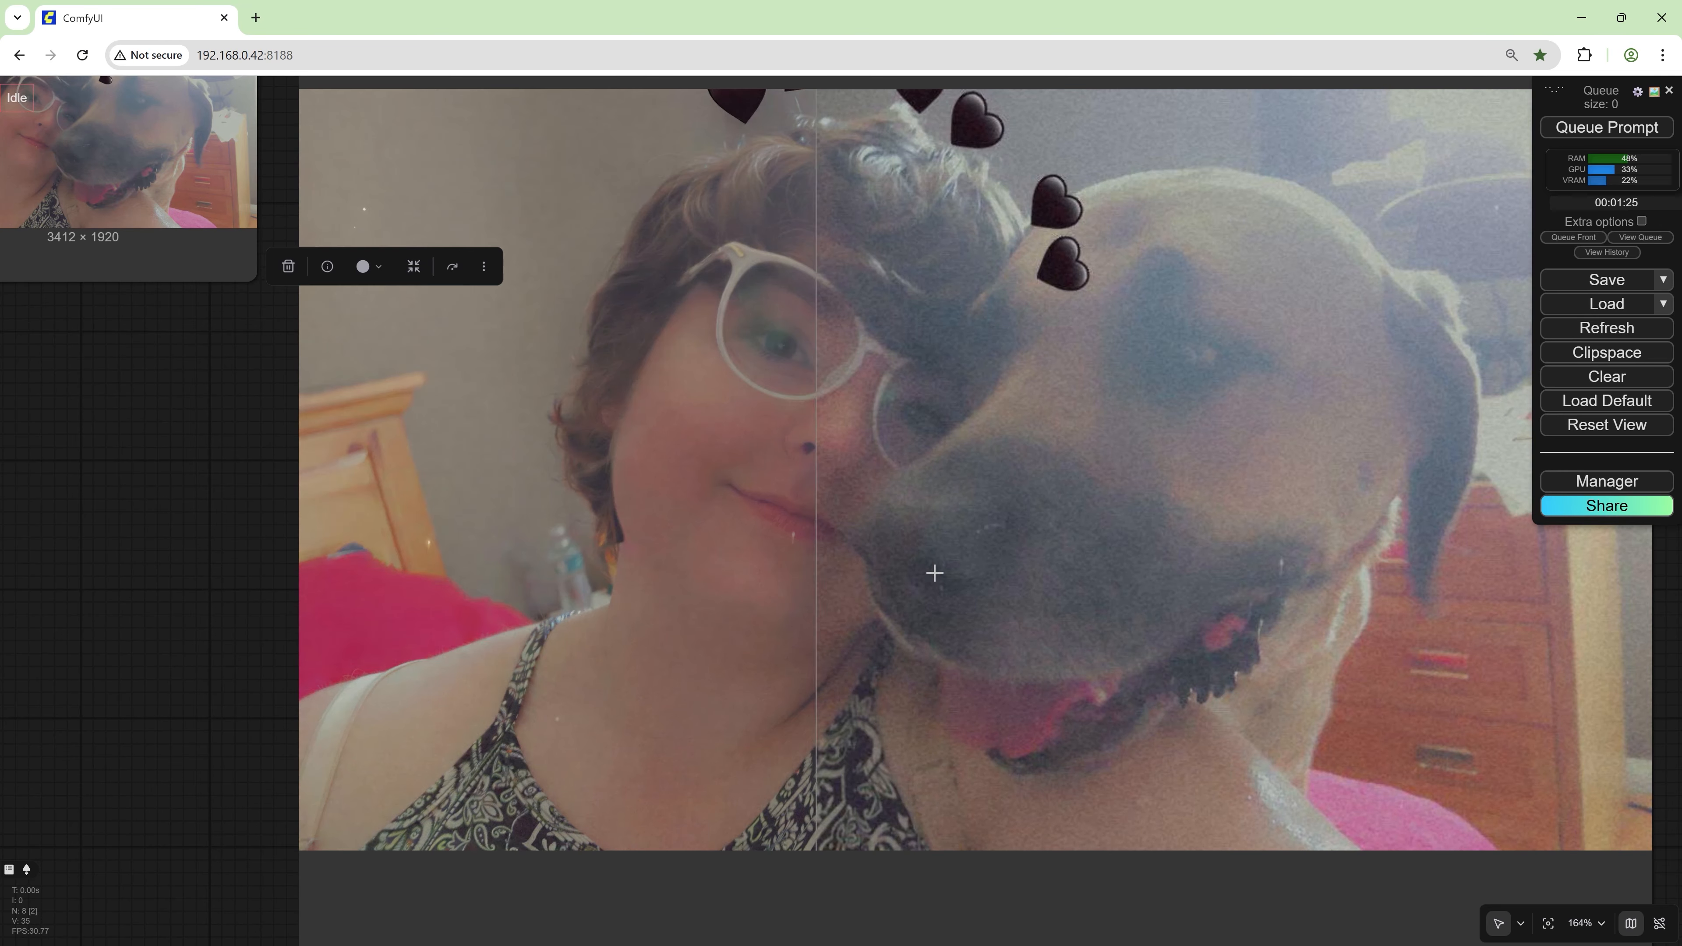
scroll(184, 636, "down", 9)
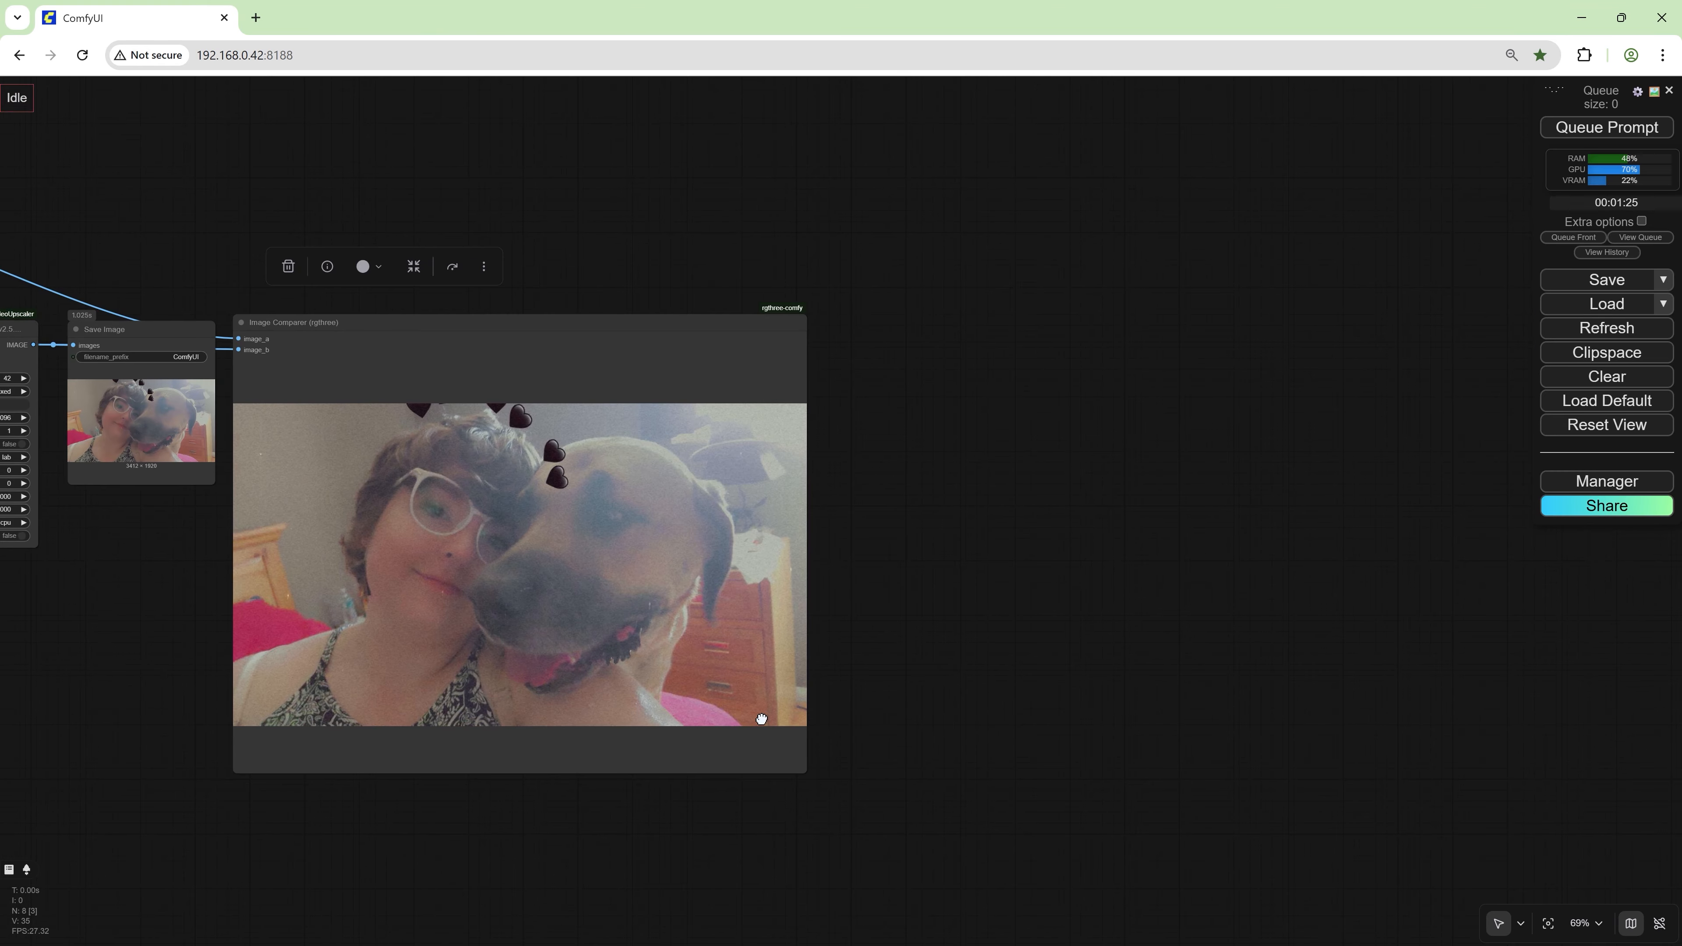
- Duplicate the SeedVR2 Video Upscaler with its input connections and place the copy above the original
left_click_drag(113, 615, 652, 730)
left_click(530, 541)
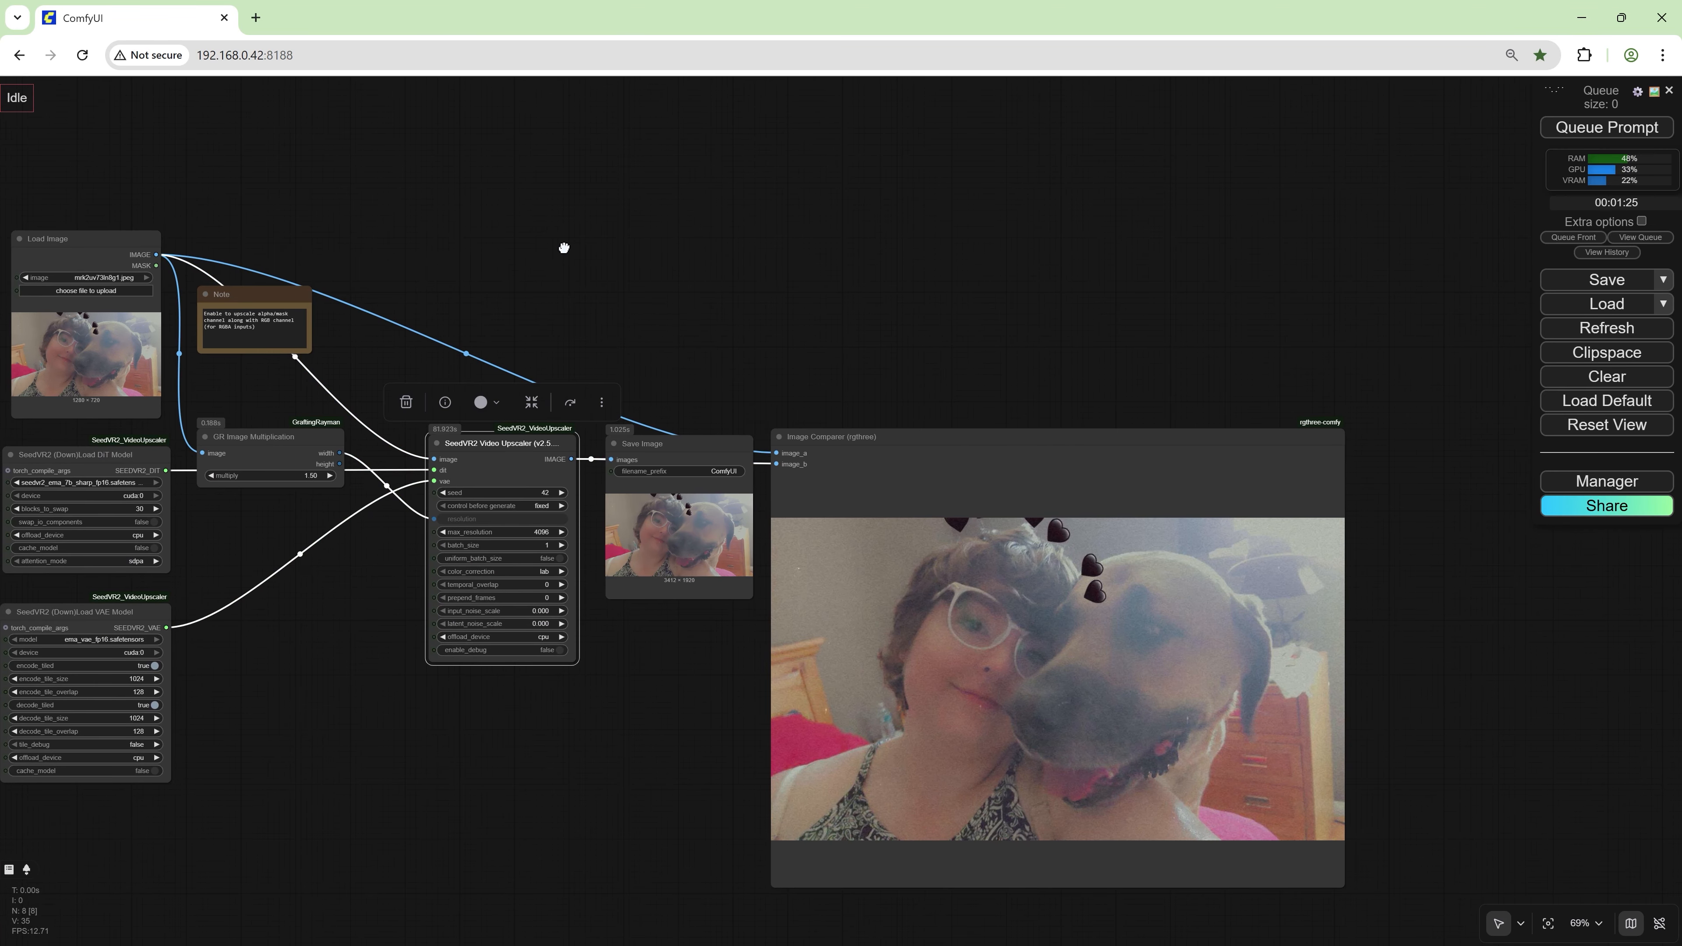
left_click(567, 253)
key("ctrl+shift+v")
left_click_drag(595, 314, 471, 307)
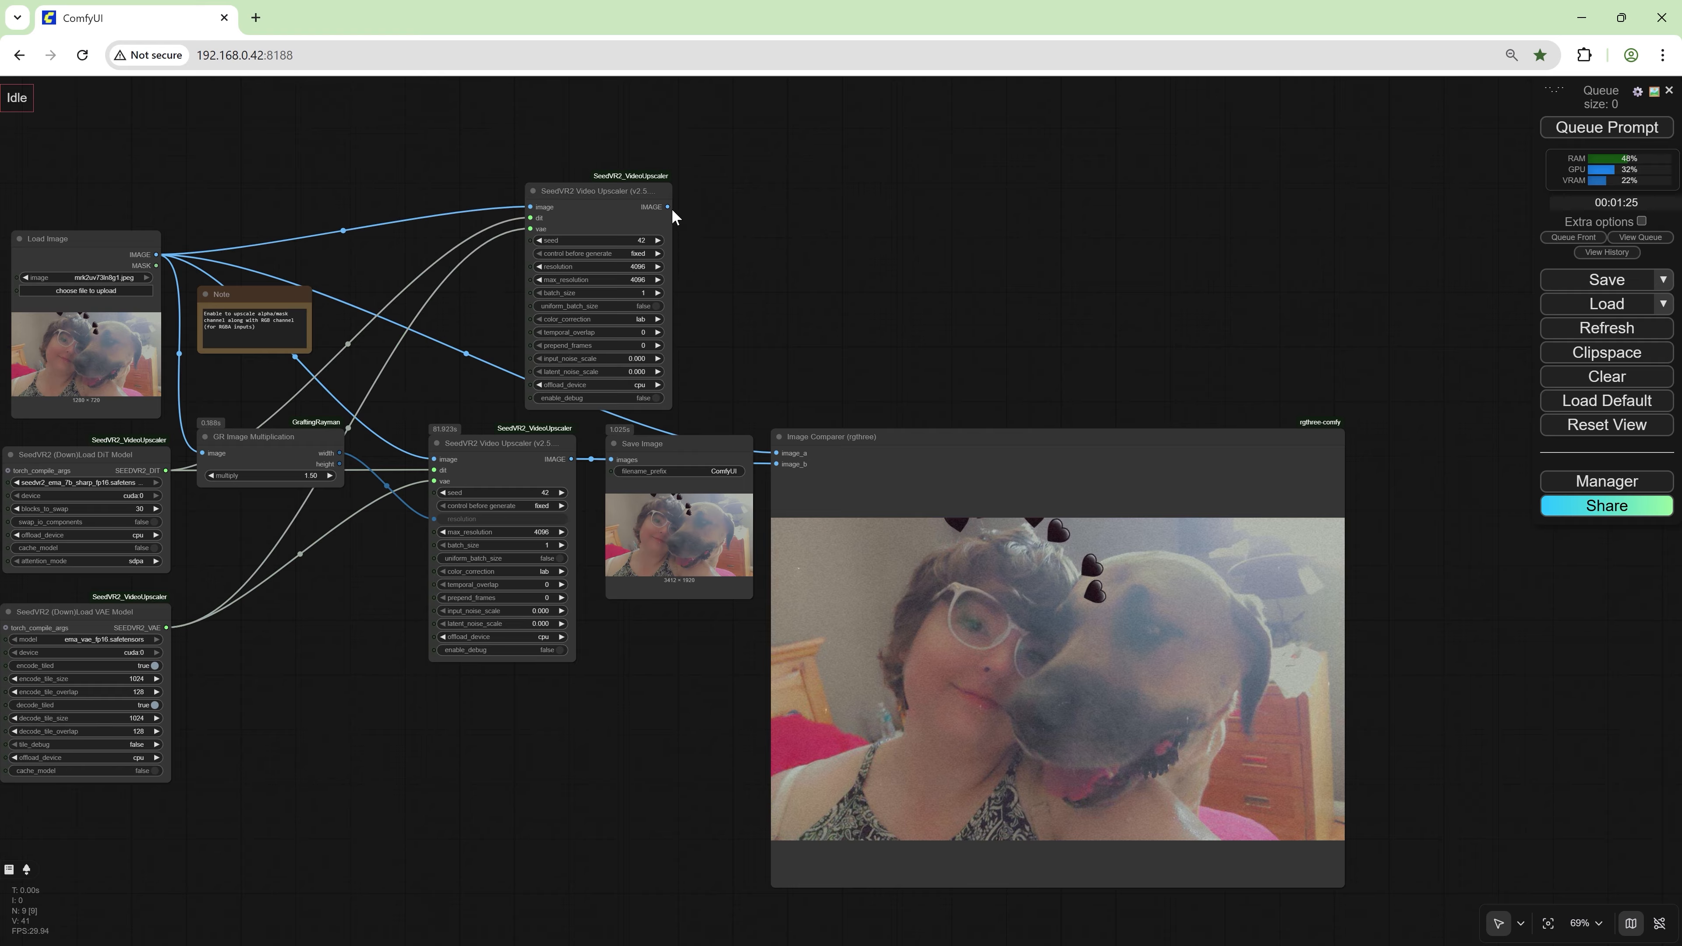
- Connect the copied upscaler's output to the Image Comparer's image_a, run the workflow and align the copy above the original upscaler
left_click_drag(668, 207, 777, 453)
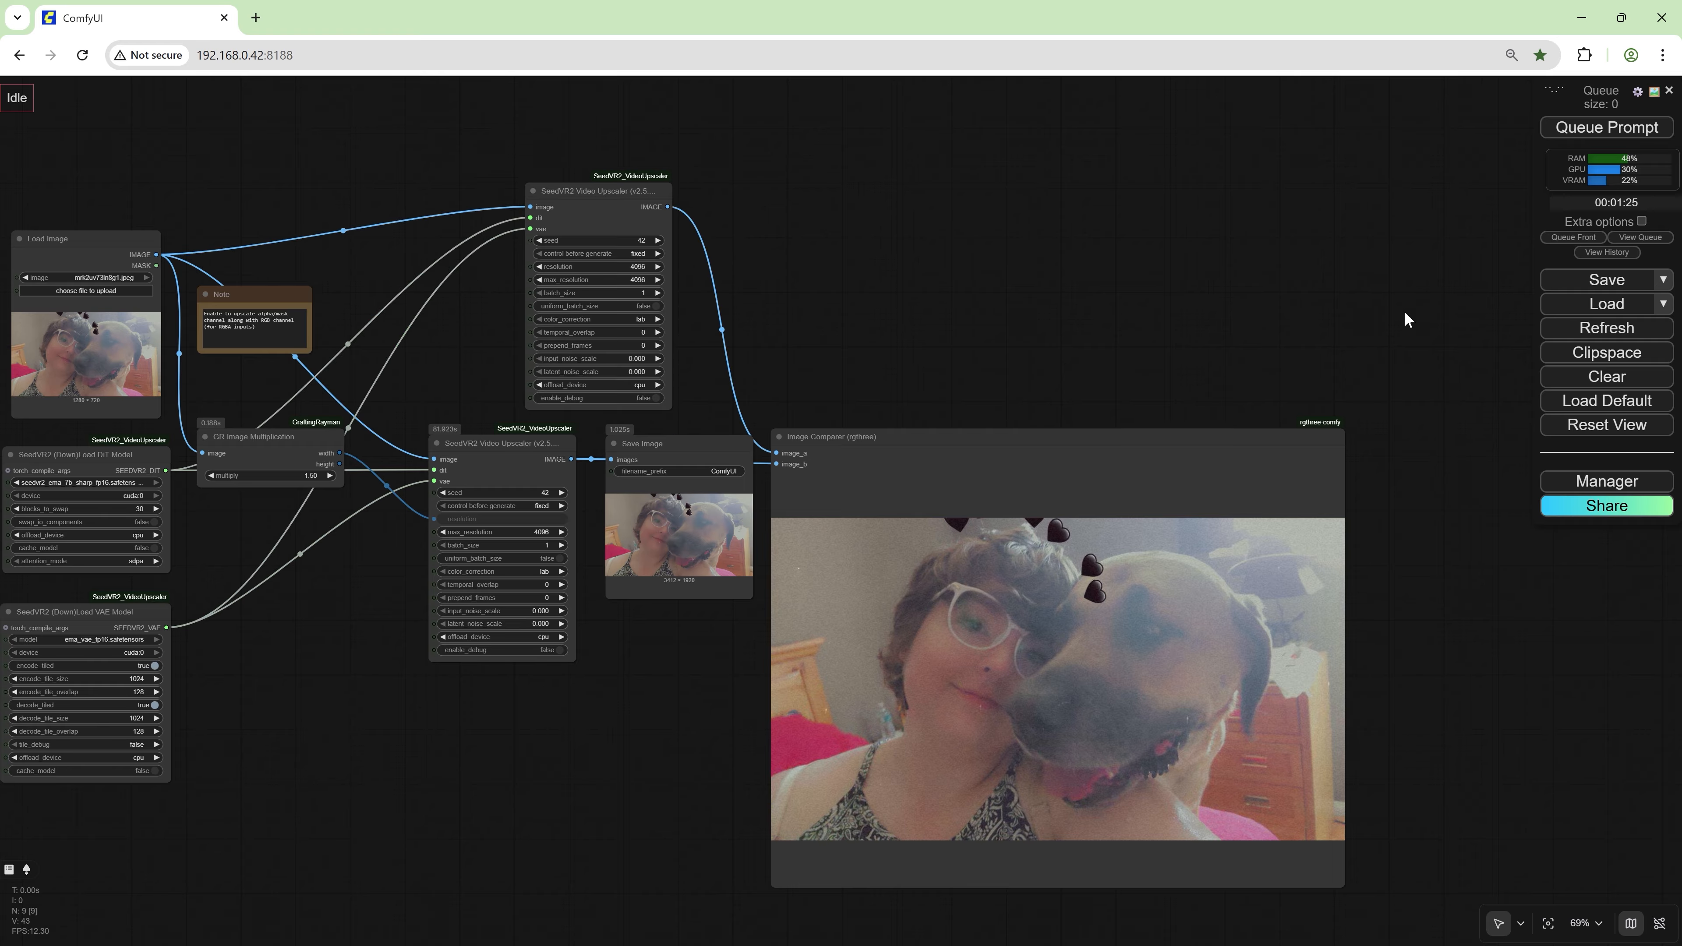
left_click(1610, 133)
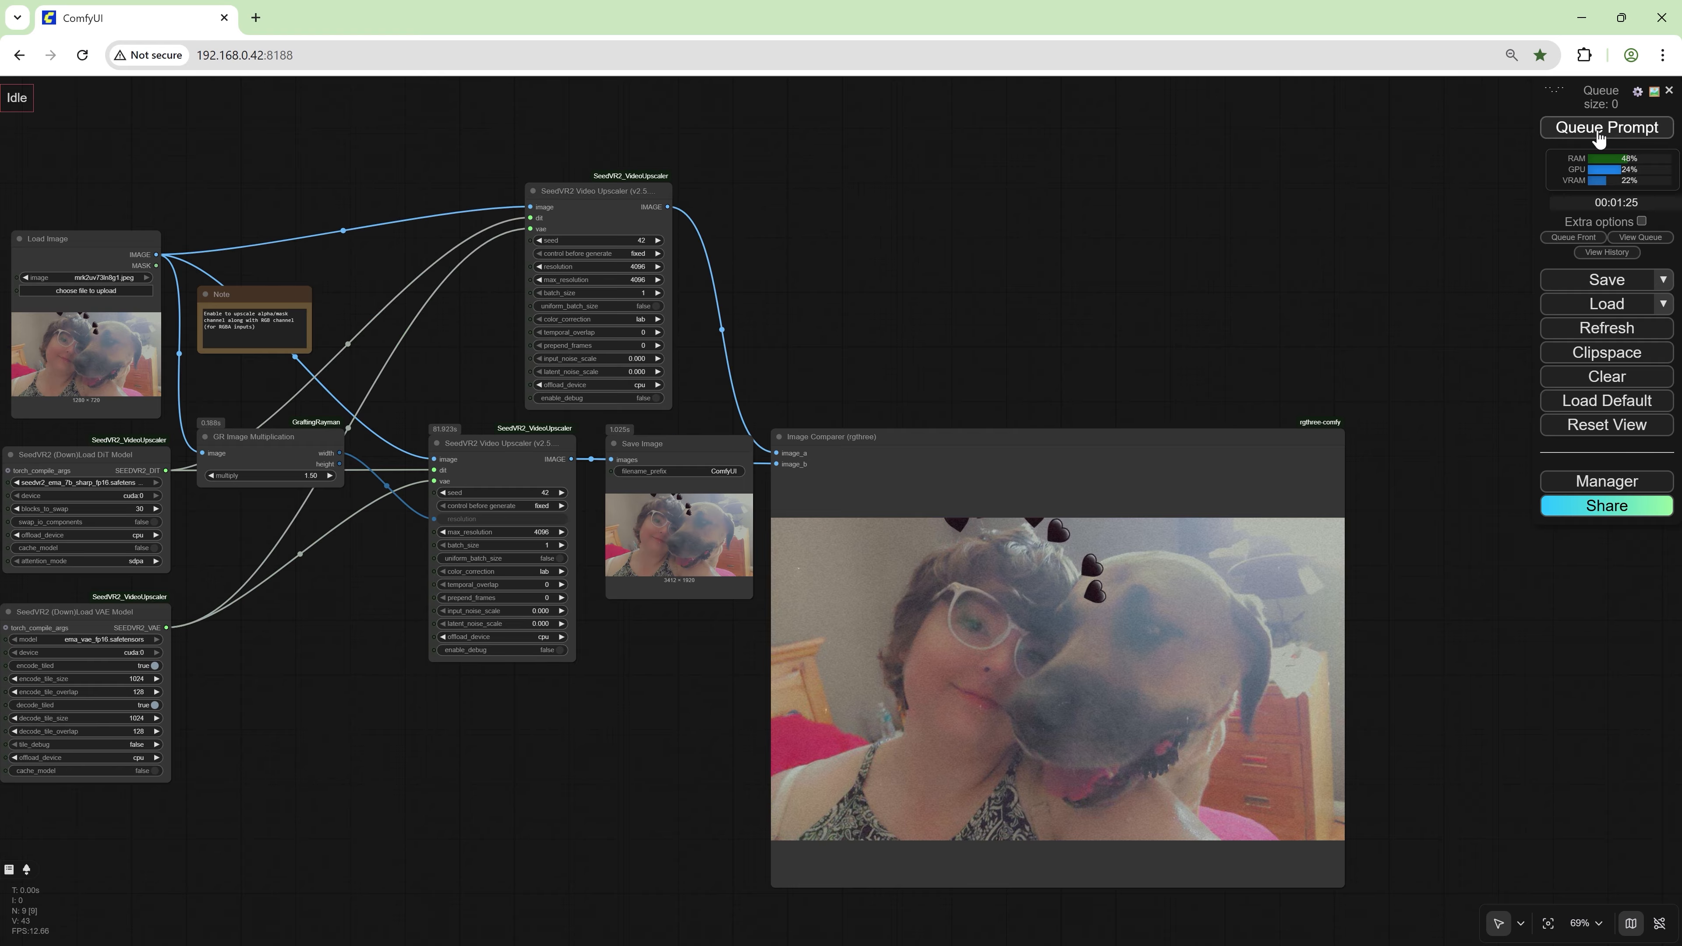
left_click_drag(613, 188, 513, 187)
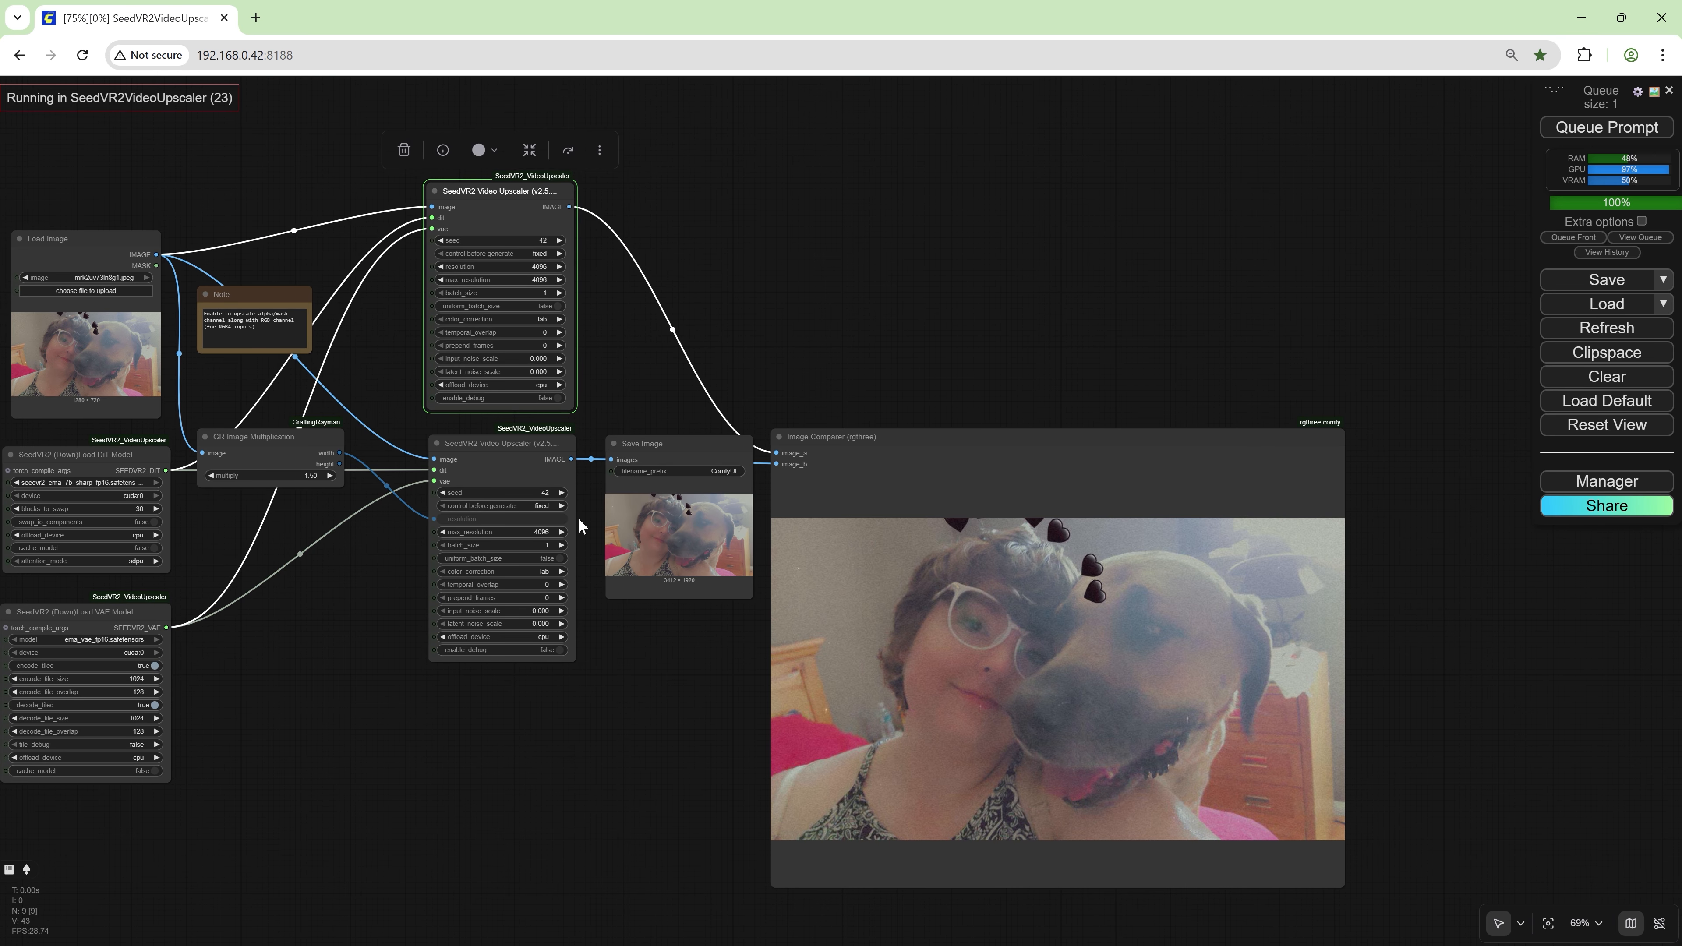
- Duplicate the Save Image node beside the upper upscaler and feed it that upscaler's image output
left_click(655, 445)
key("ctrl+c")
key("ctrl+v")
left_click_drag(569, 206, 611, 224)
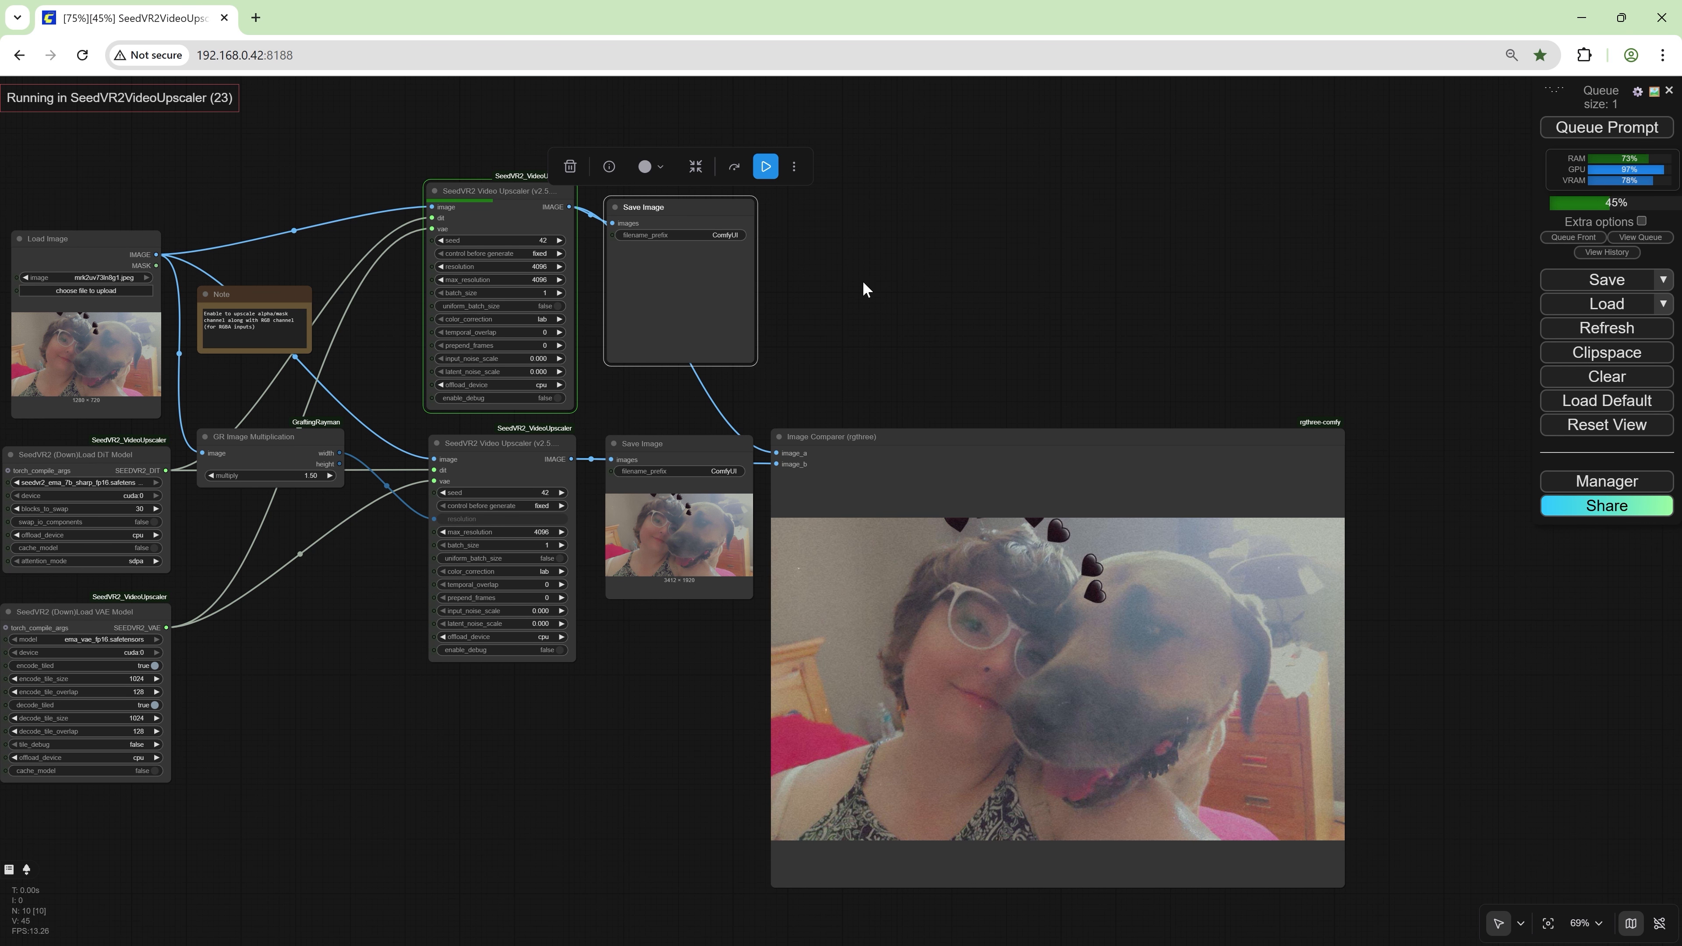
- Compare the saved image sizes and the detail of the two upscaled photos in the Image Comparer
scroll(725, 420, "up", 6)
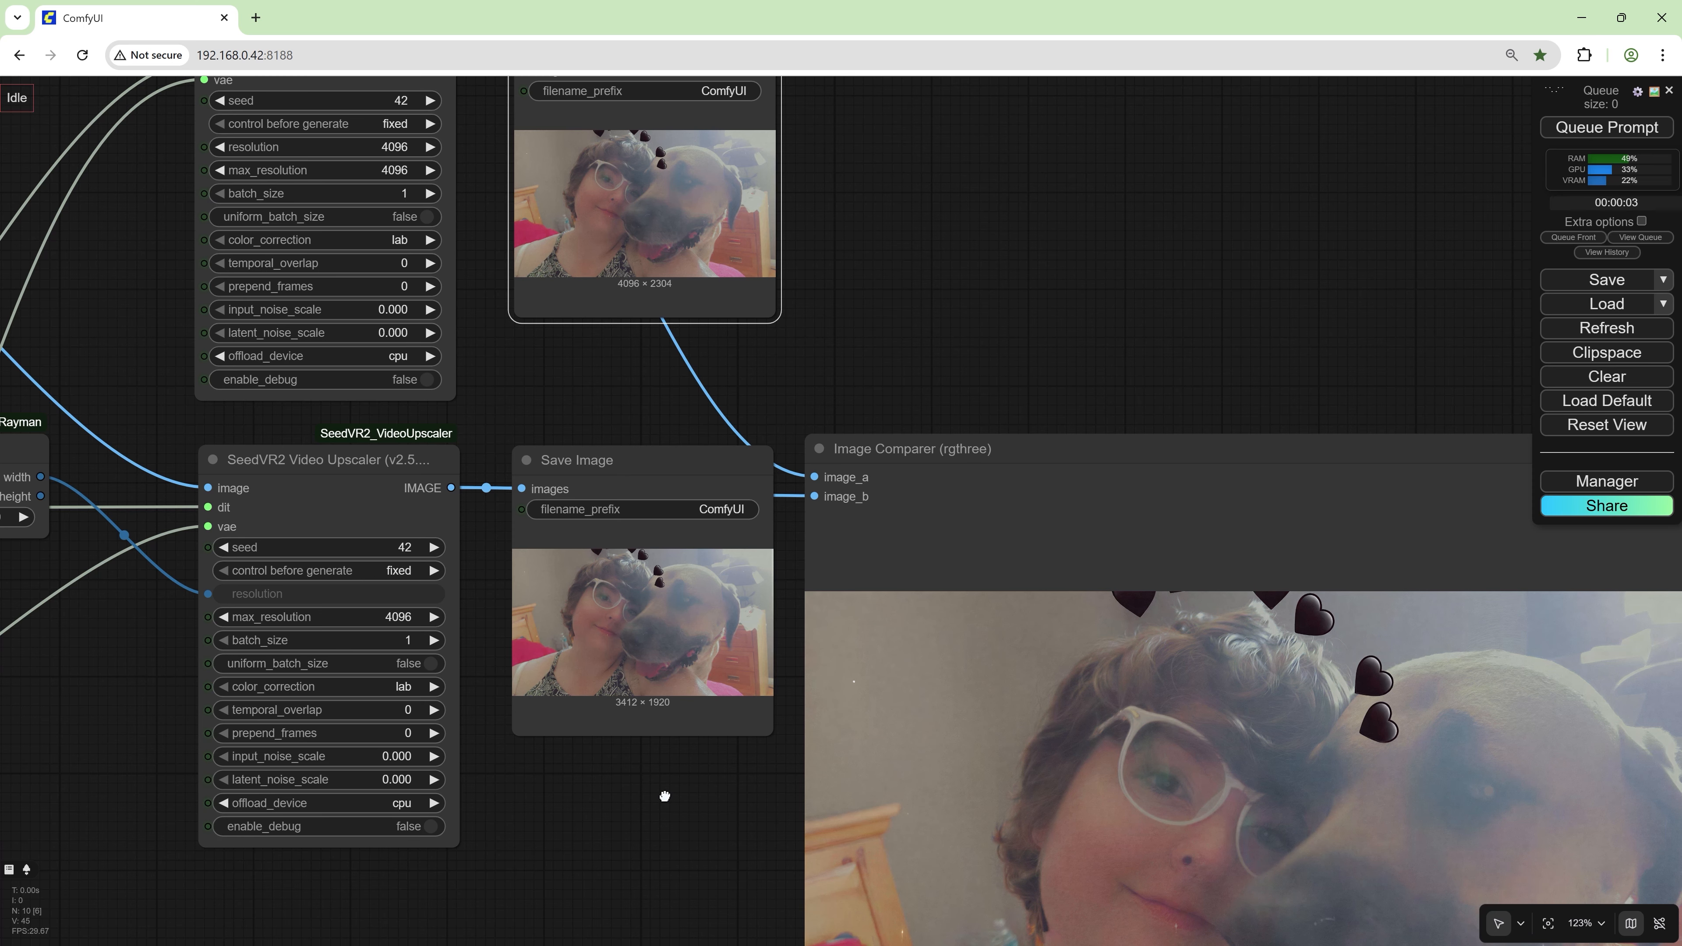
left_click_drag(665, 796, 214, 417)
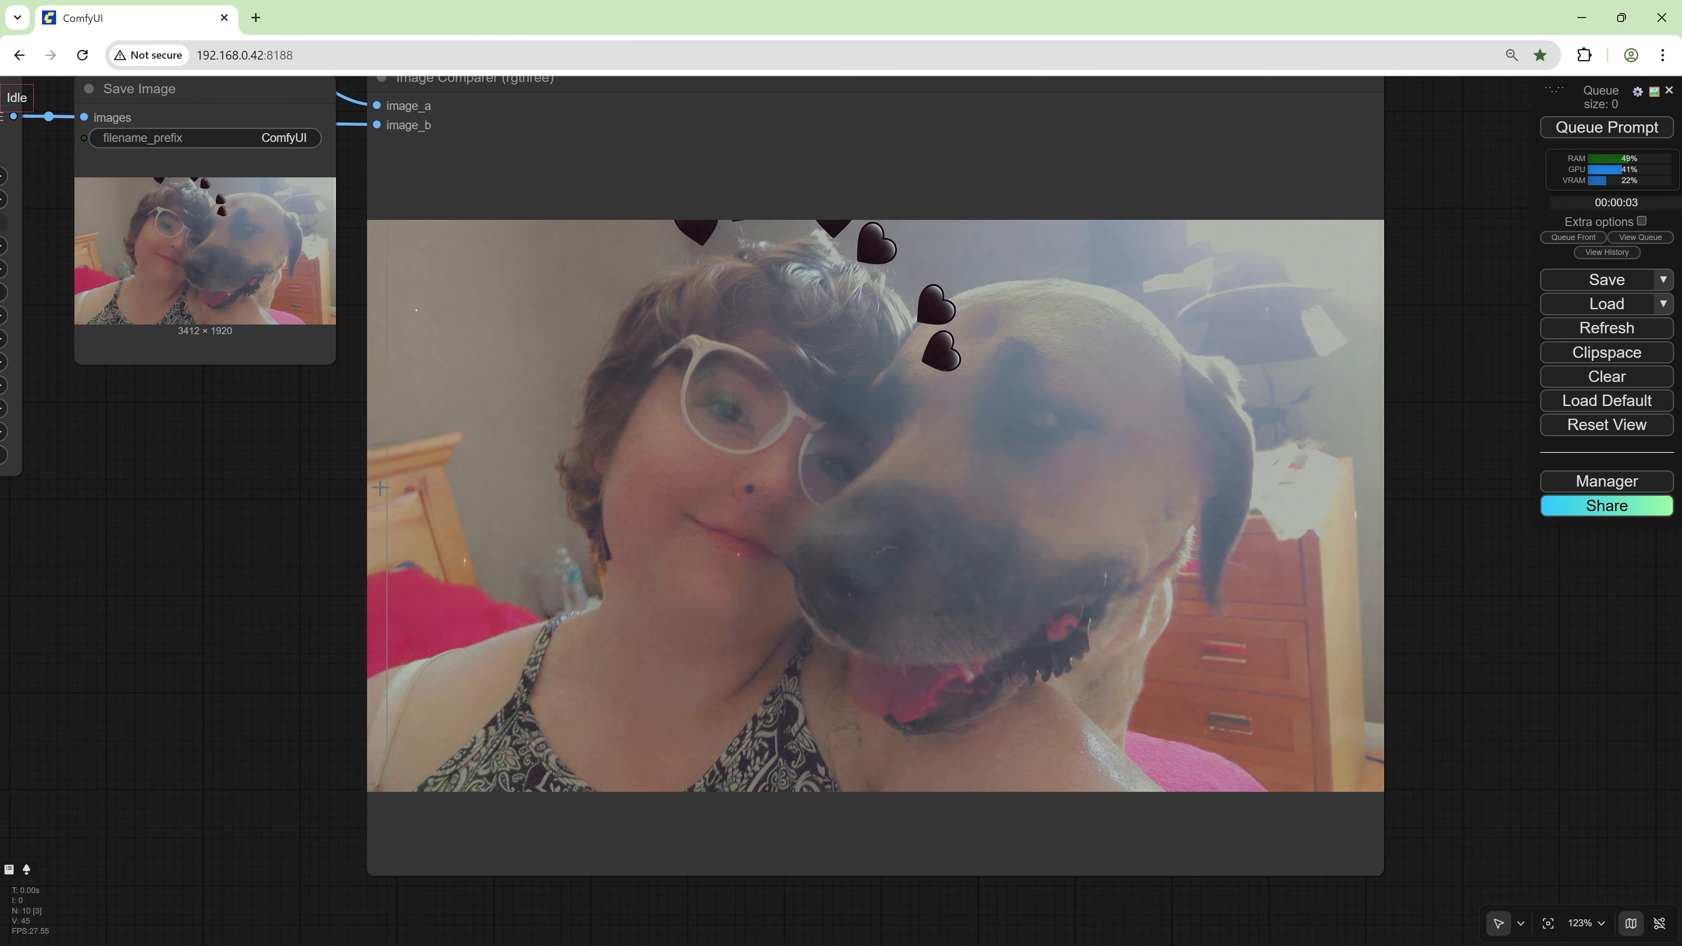
scroll(405, 523, "up", 5)
scroll(405, 524, "up", 8)
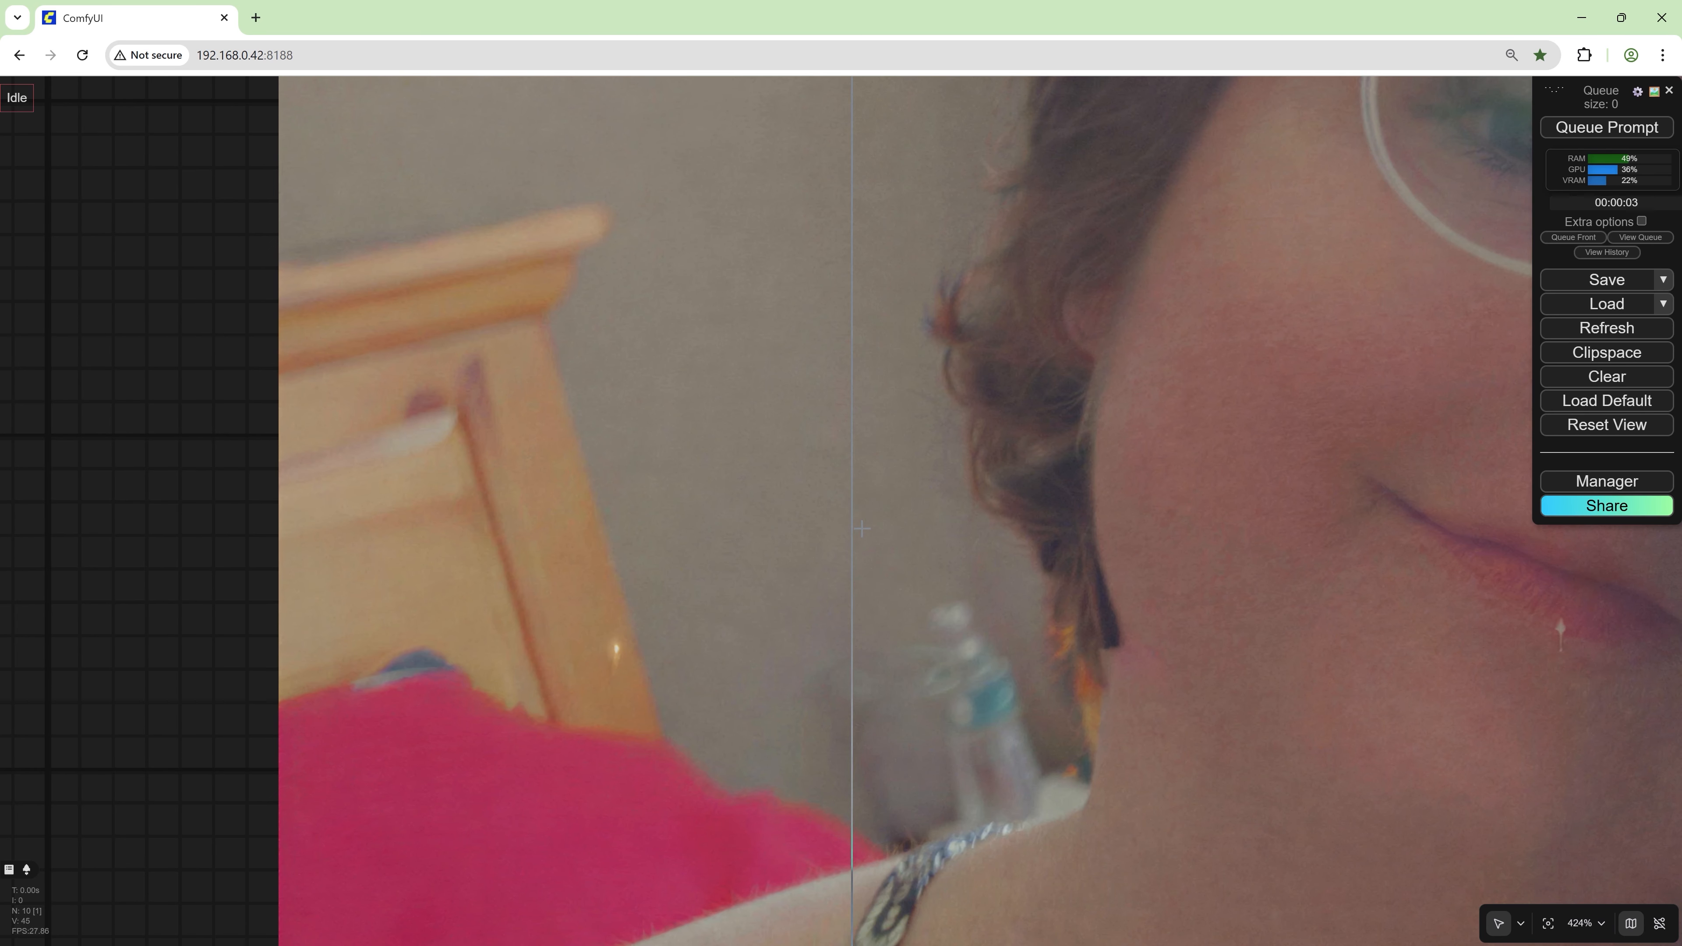
scroll(960, 550, "down", 9)
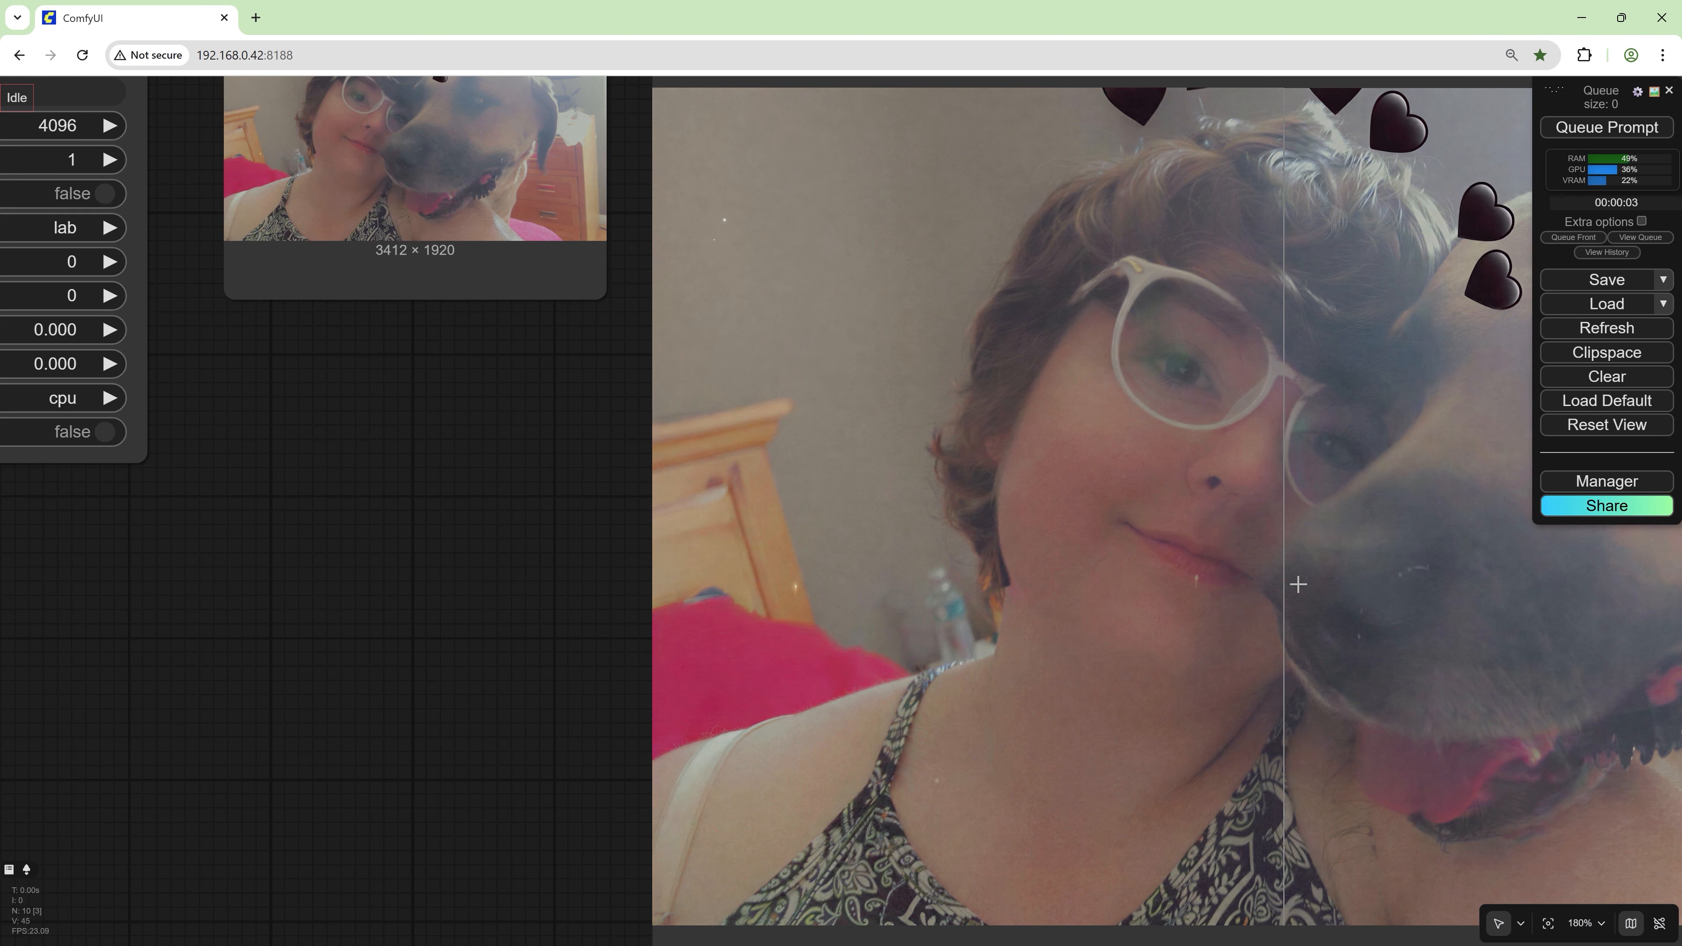
scroll(570, 556, "down", 10)
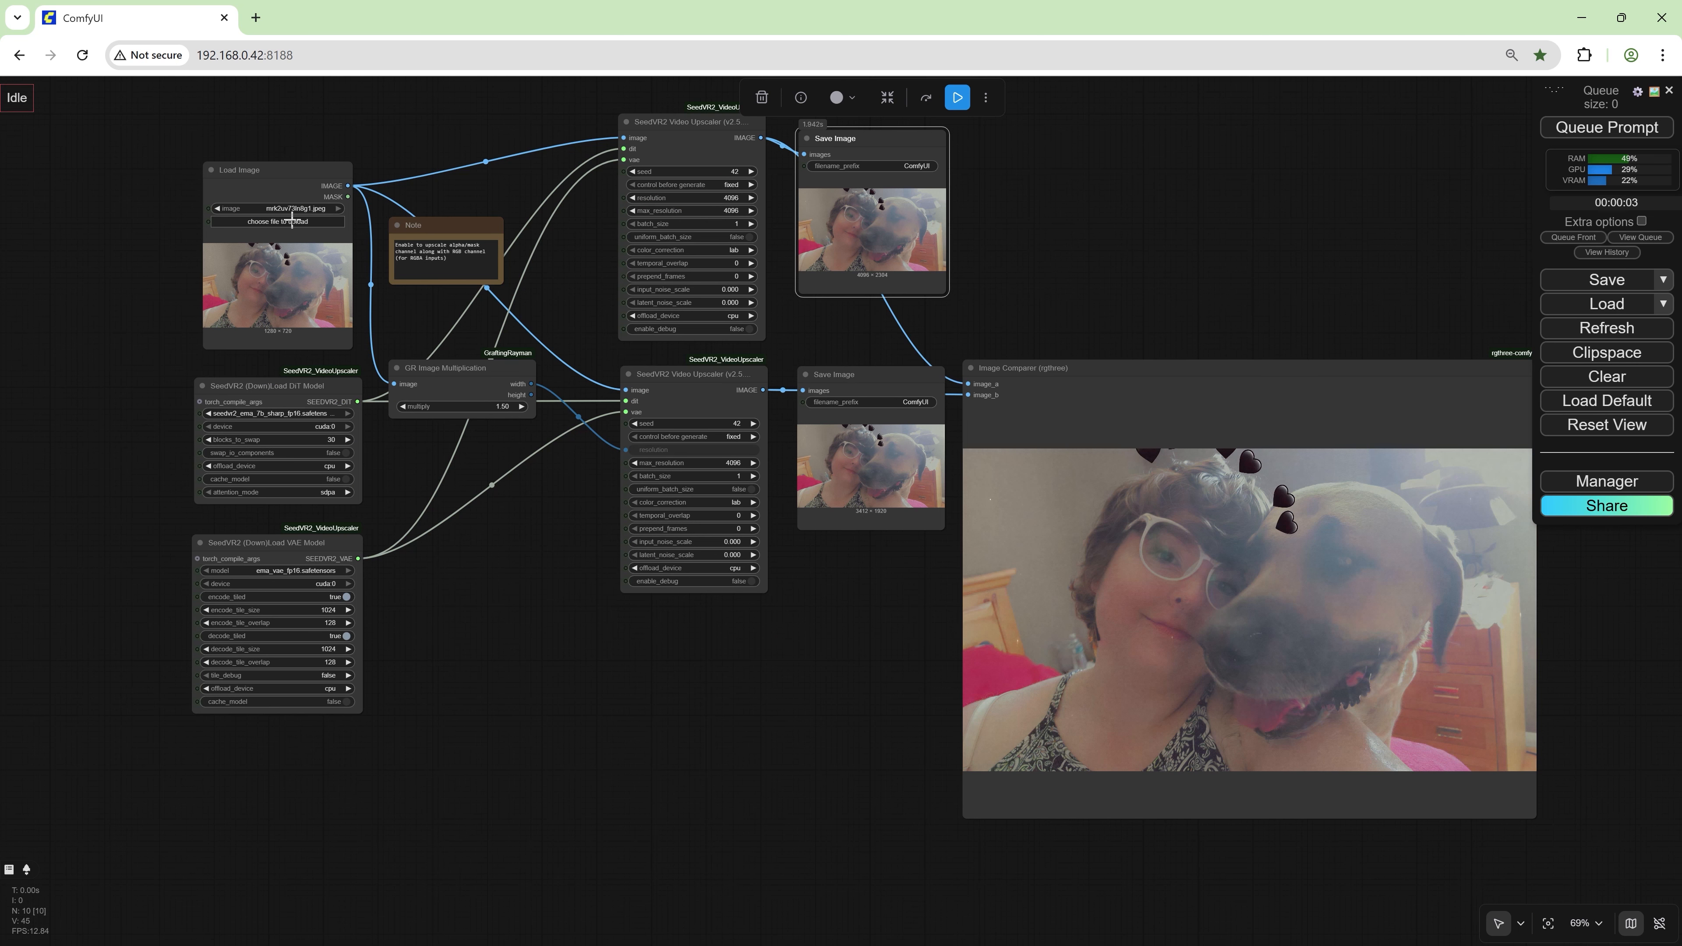
- Load medium-cover.jpg as the input image, run the workflow and check the source image's dimensions
left_click(292, 221)
double_click(665, 152)
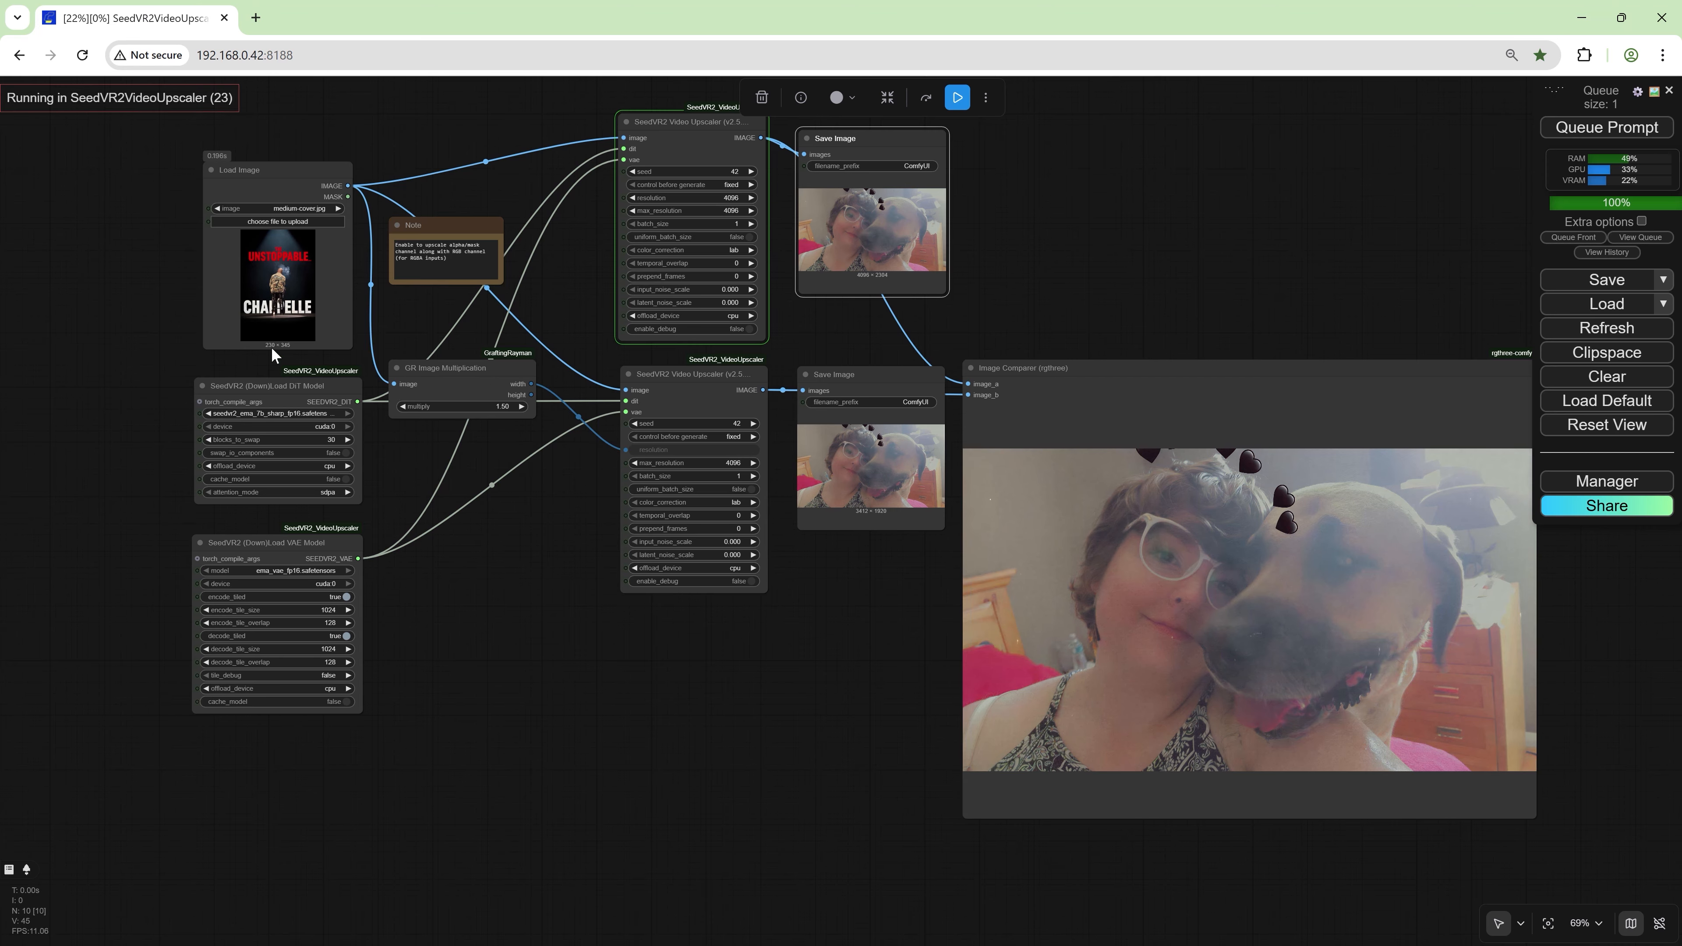
scroll(270, 350, "up", 4)
scroll(271, 350, "up", 4)
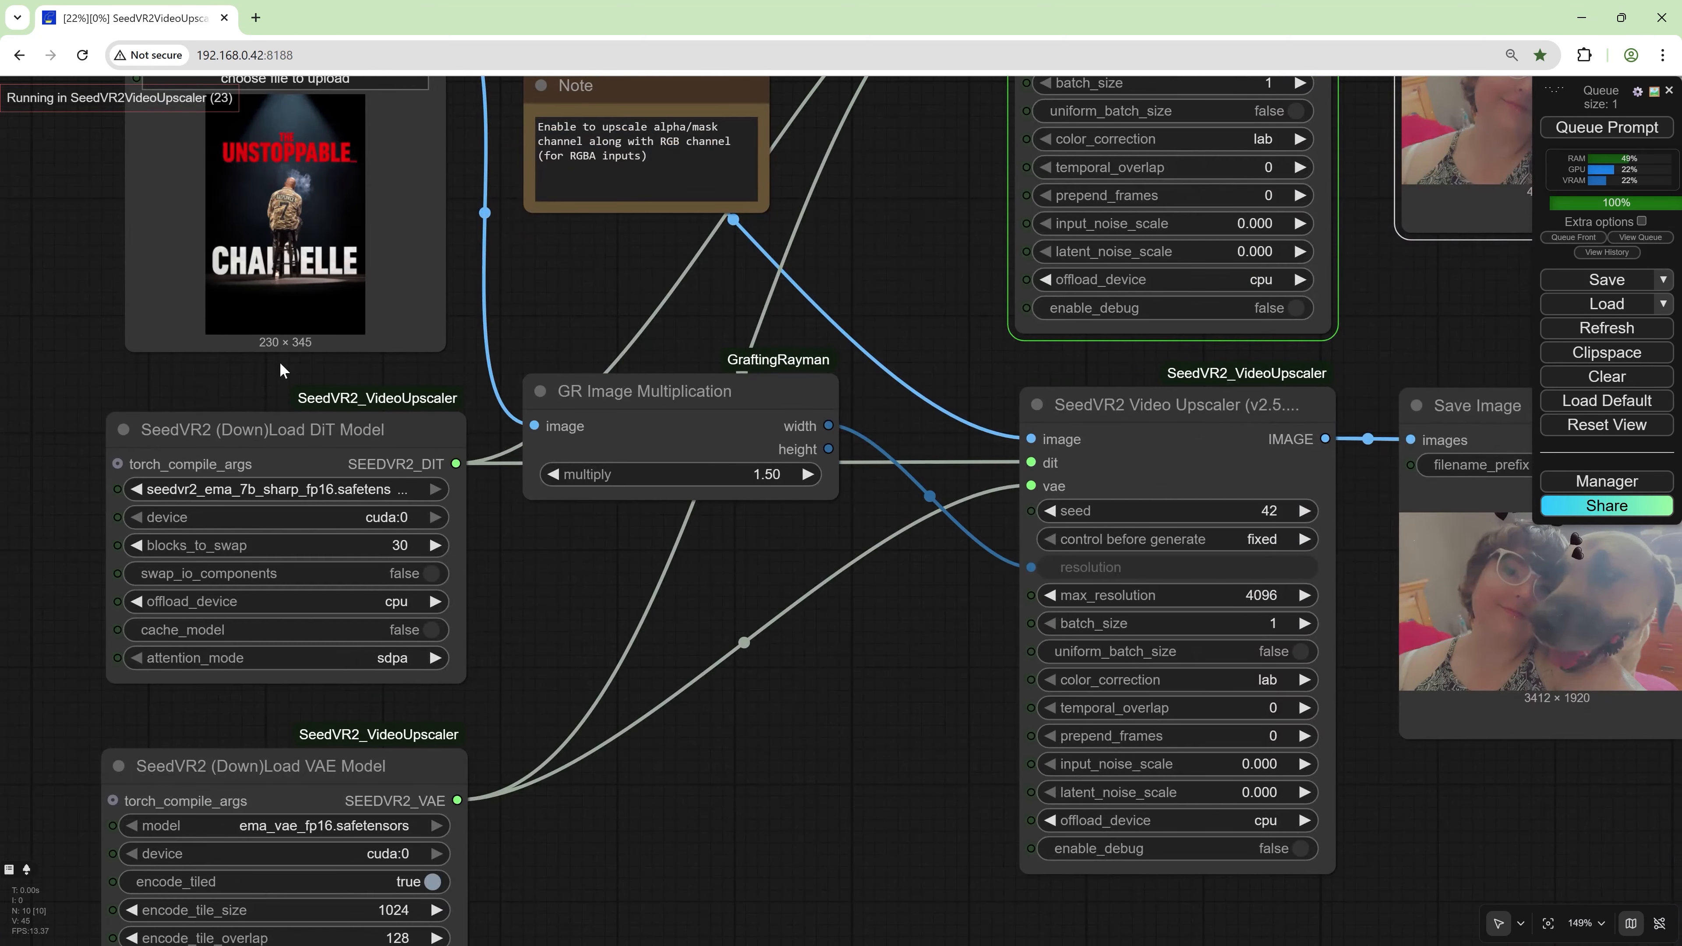
- Examine the two upscaled versions of the poster in the Image Comparer, including its lettering and jacket details
scroll(279, 362, "down", 6)
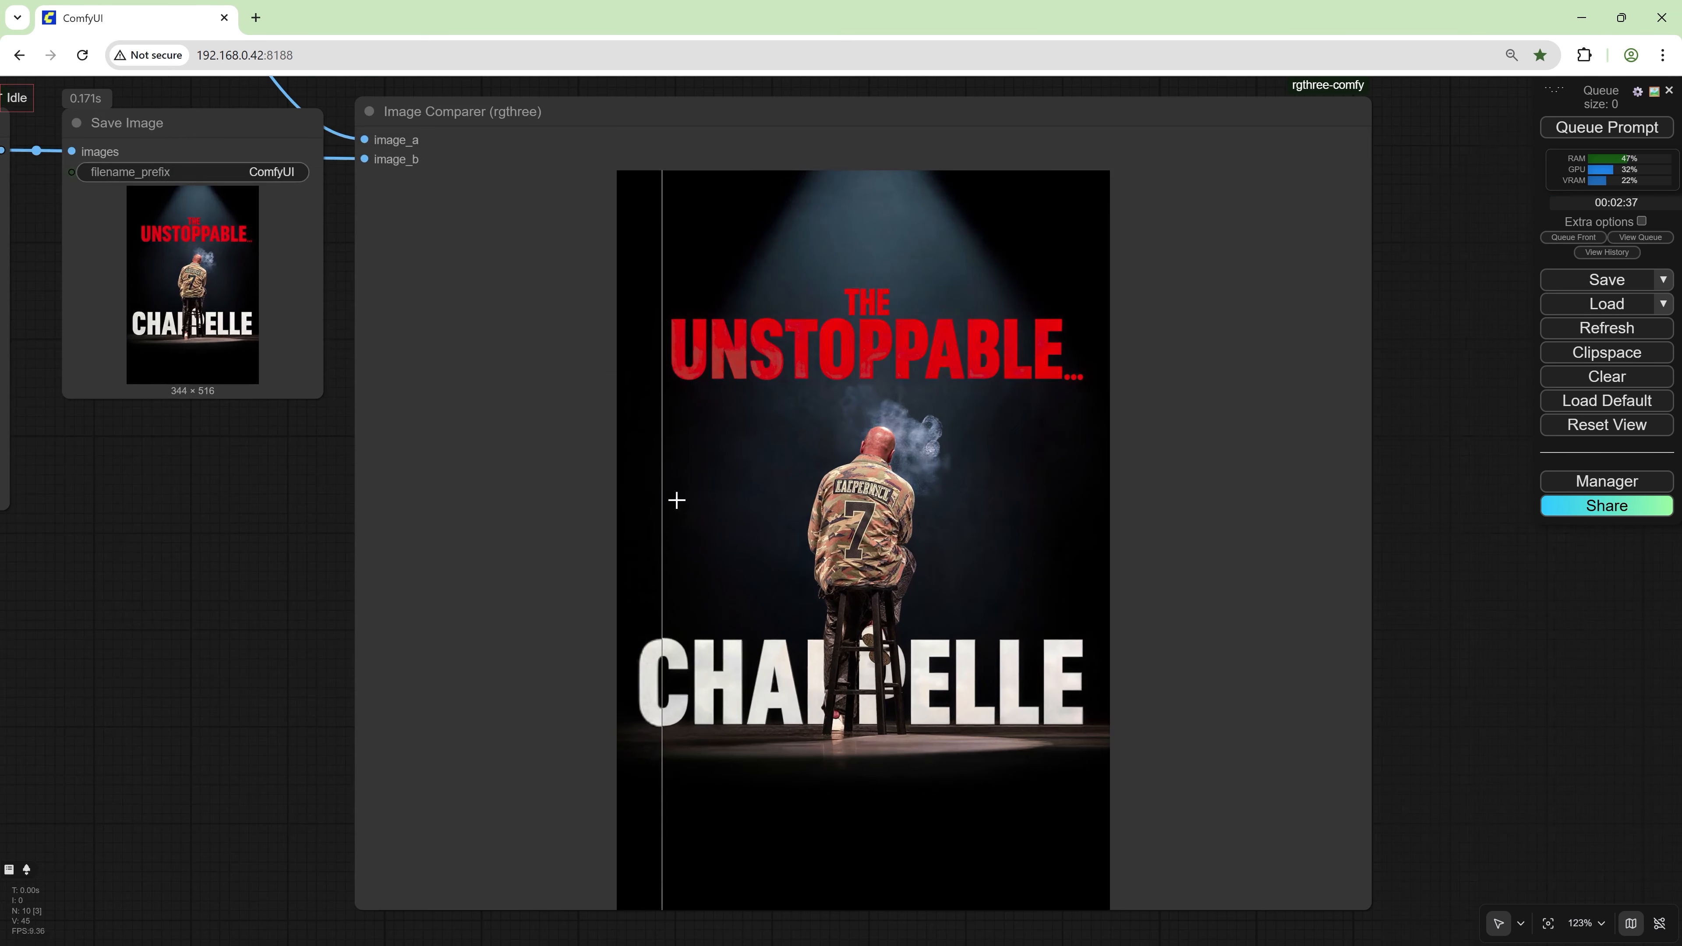
scroll(41, 489, "down", 3)
left_click_drag(120, 530, 233, 520)
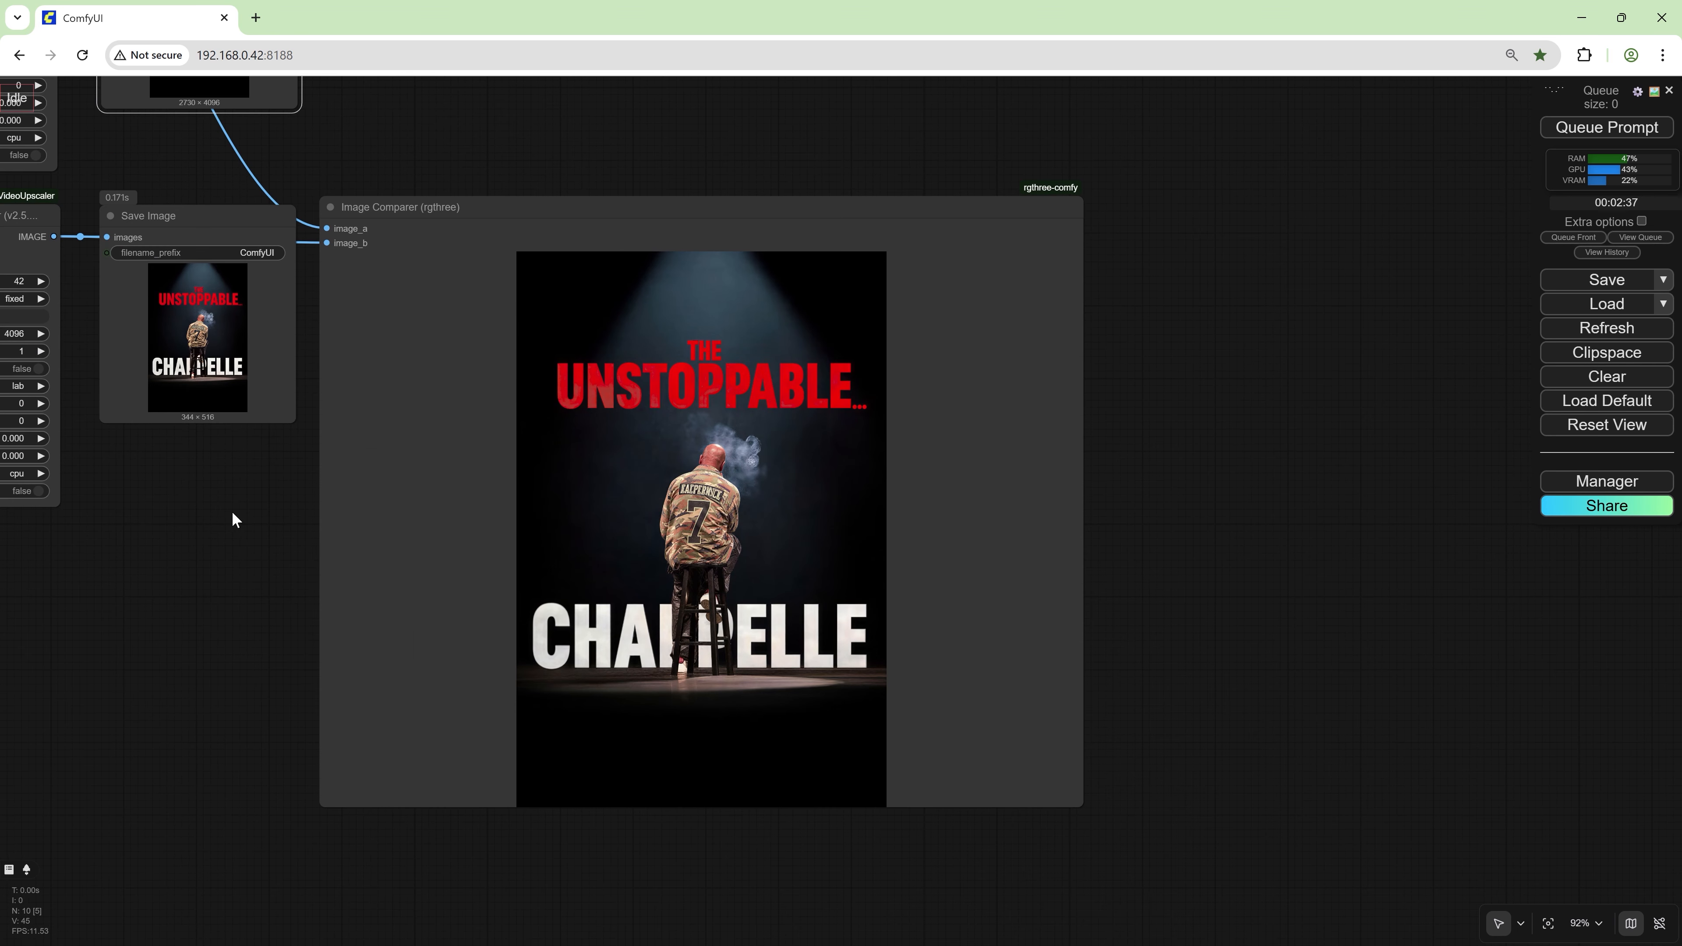
scroll(700, 559, "up", 8)
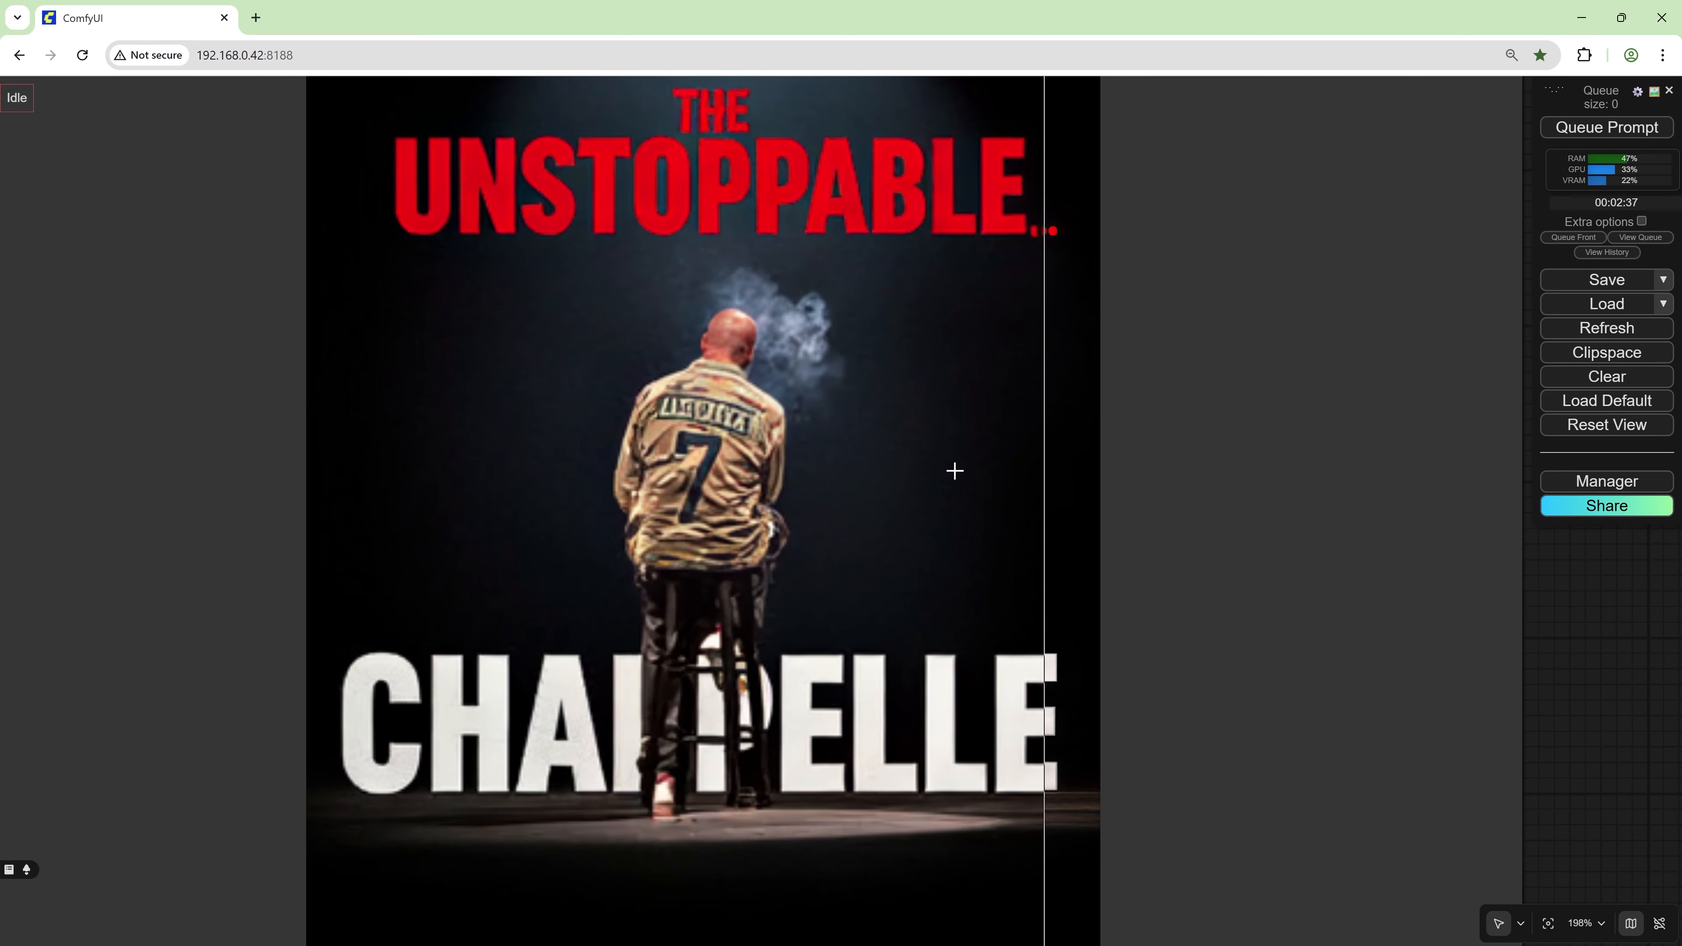
scroll(274, 428, "down", 10)
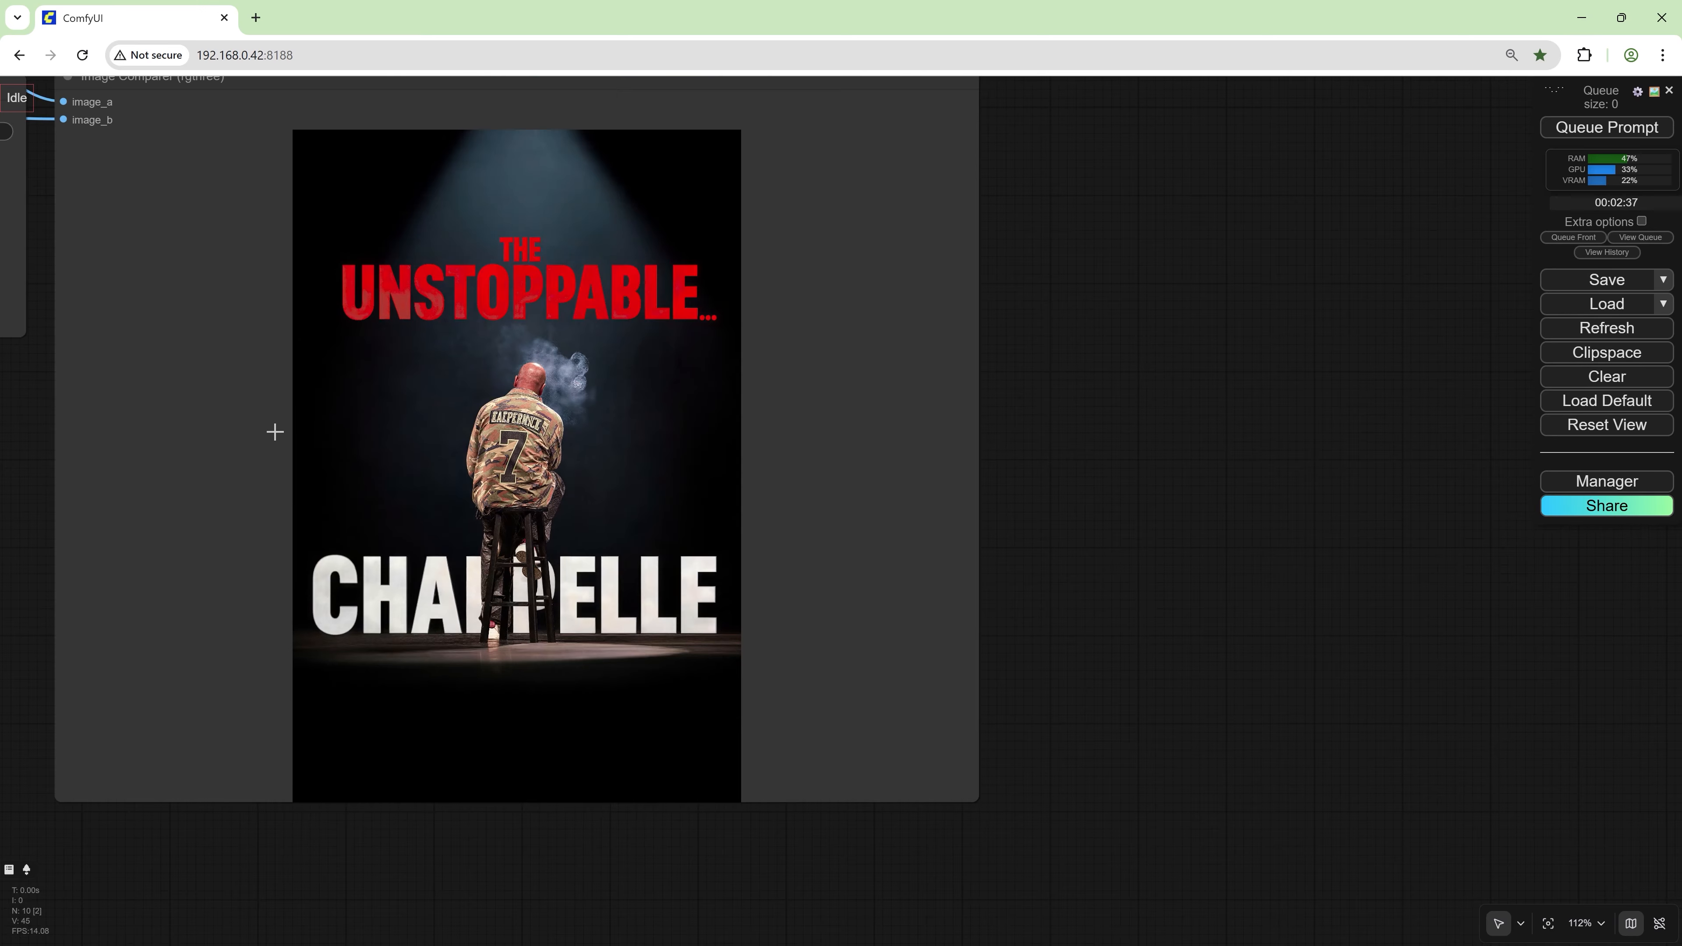
- Set multiply to 4.00 in GR Image Multiplication and rerun the workflow
left_click_drag(38, 562, 775, 659)
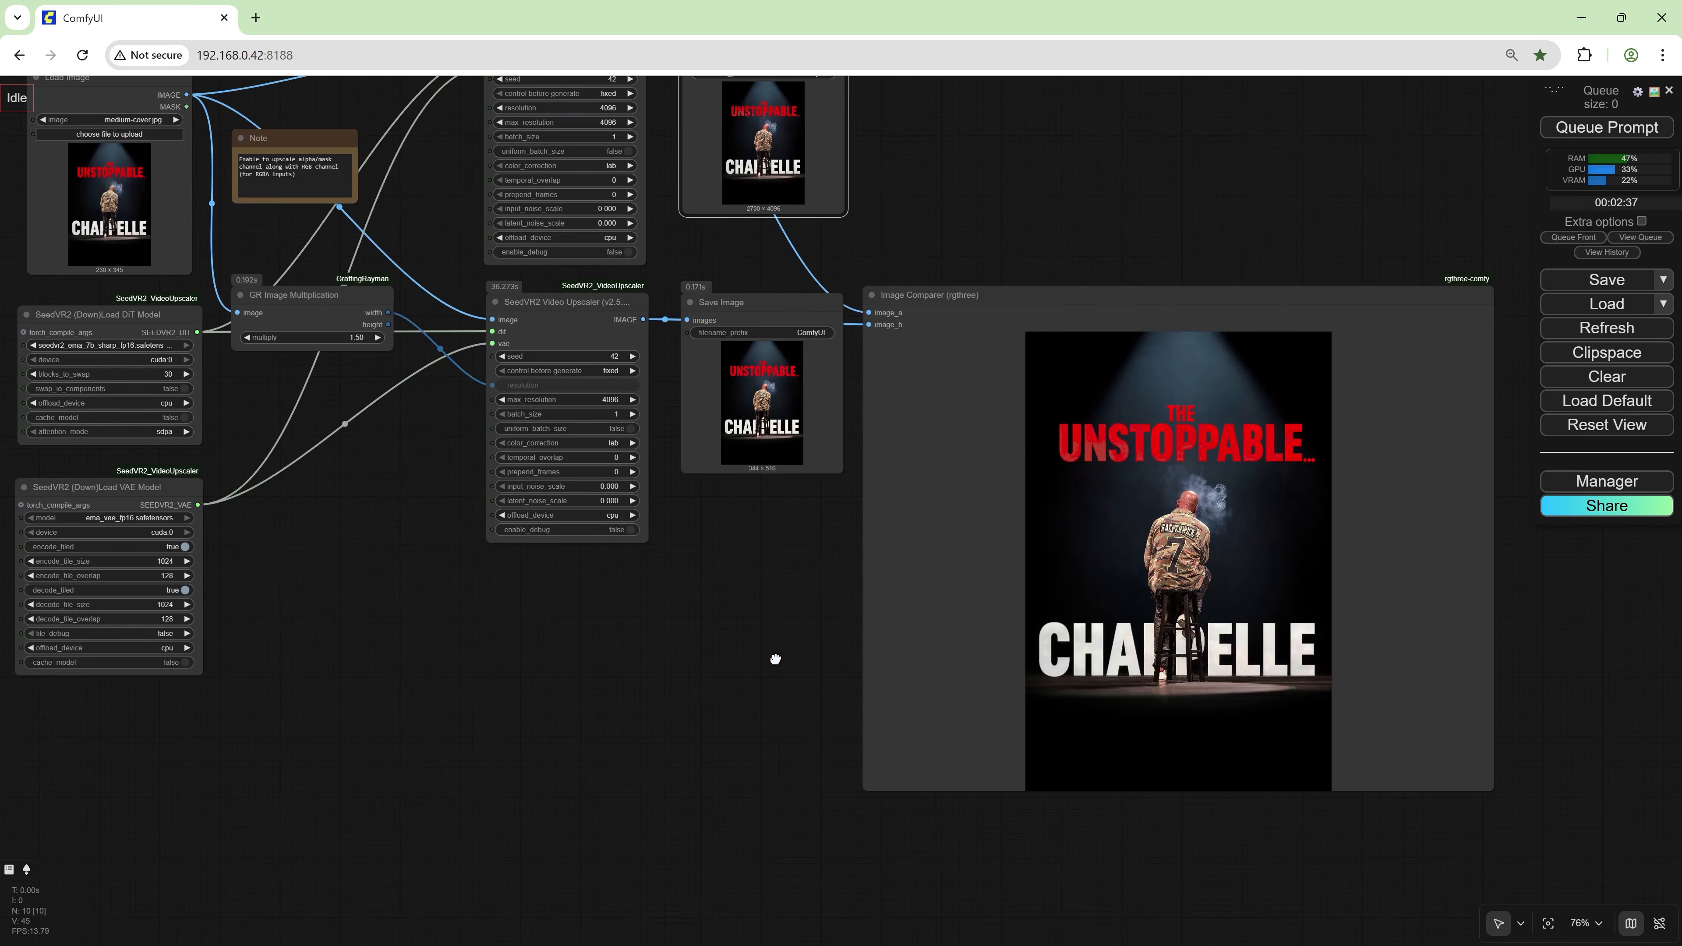
left_click(349, 337)
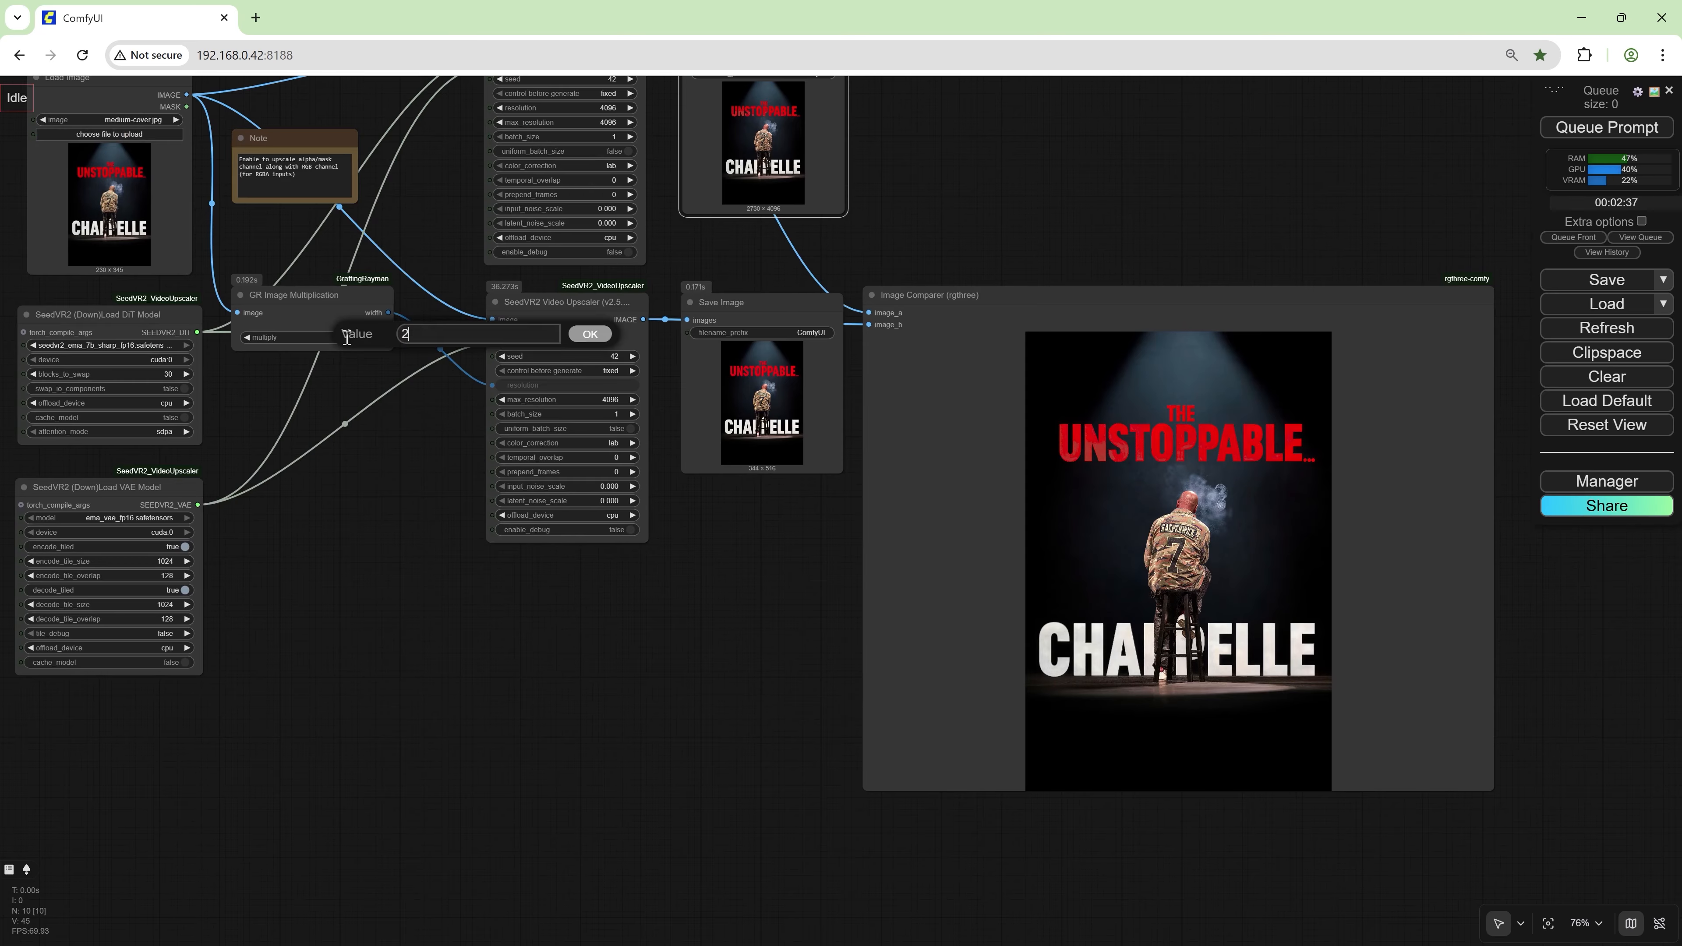
key("Return")
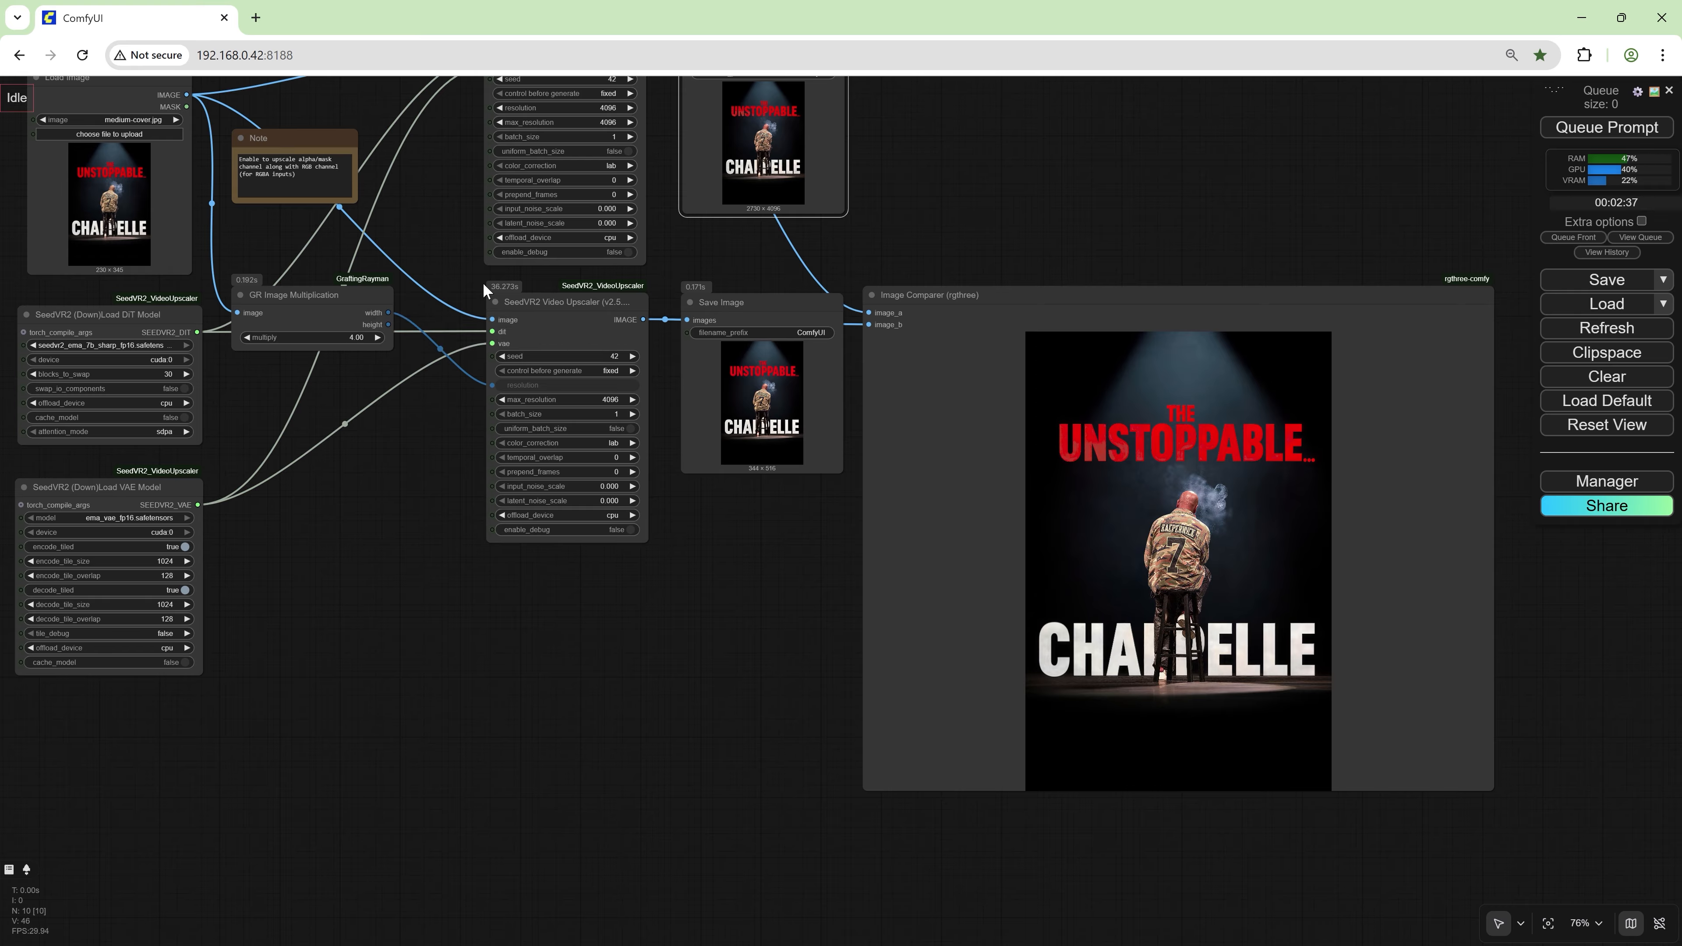
left_click(1579, 132)
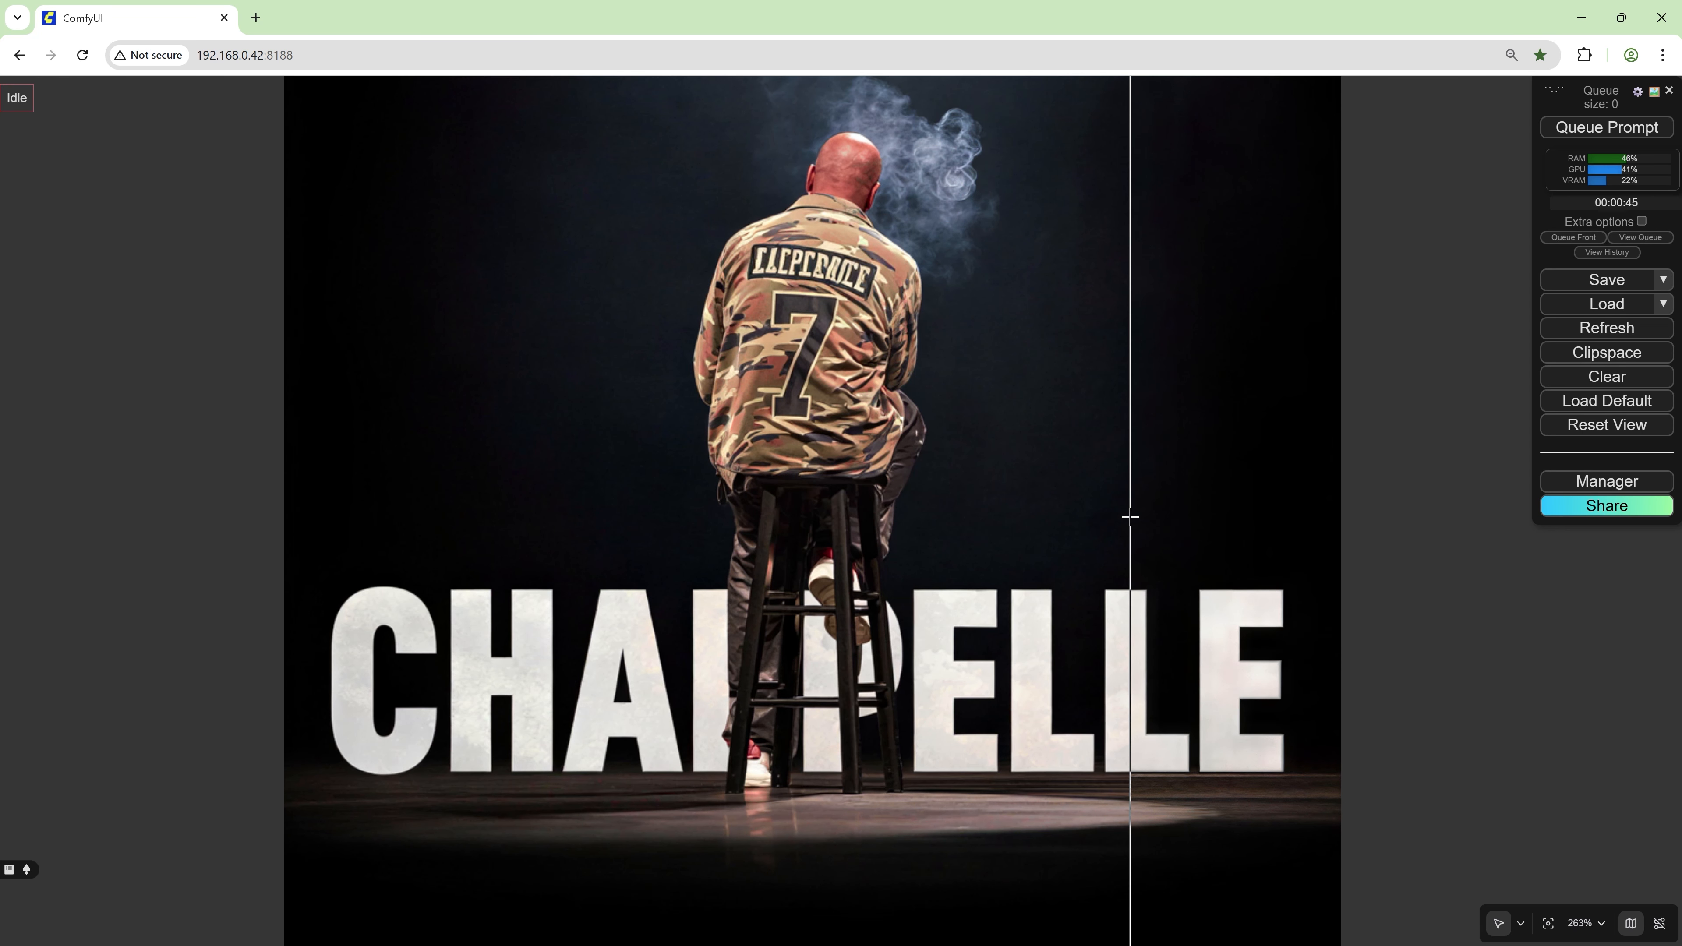
- Move the Image Comparer farther away from the Save Image nodes to free up space
scroll(605, 496, "down", 13)
left_click_drag(605, 703, 852, 657)
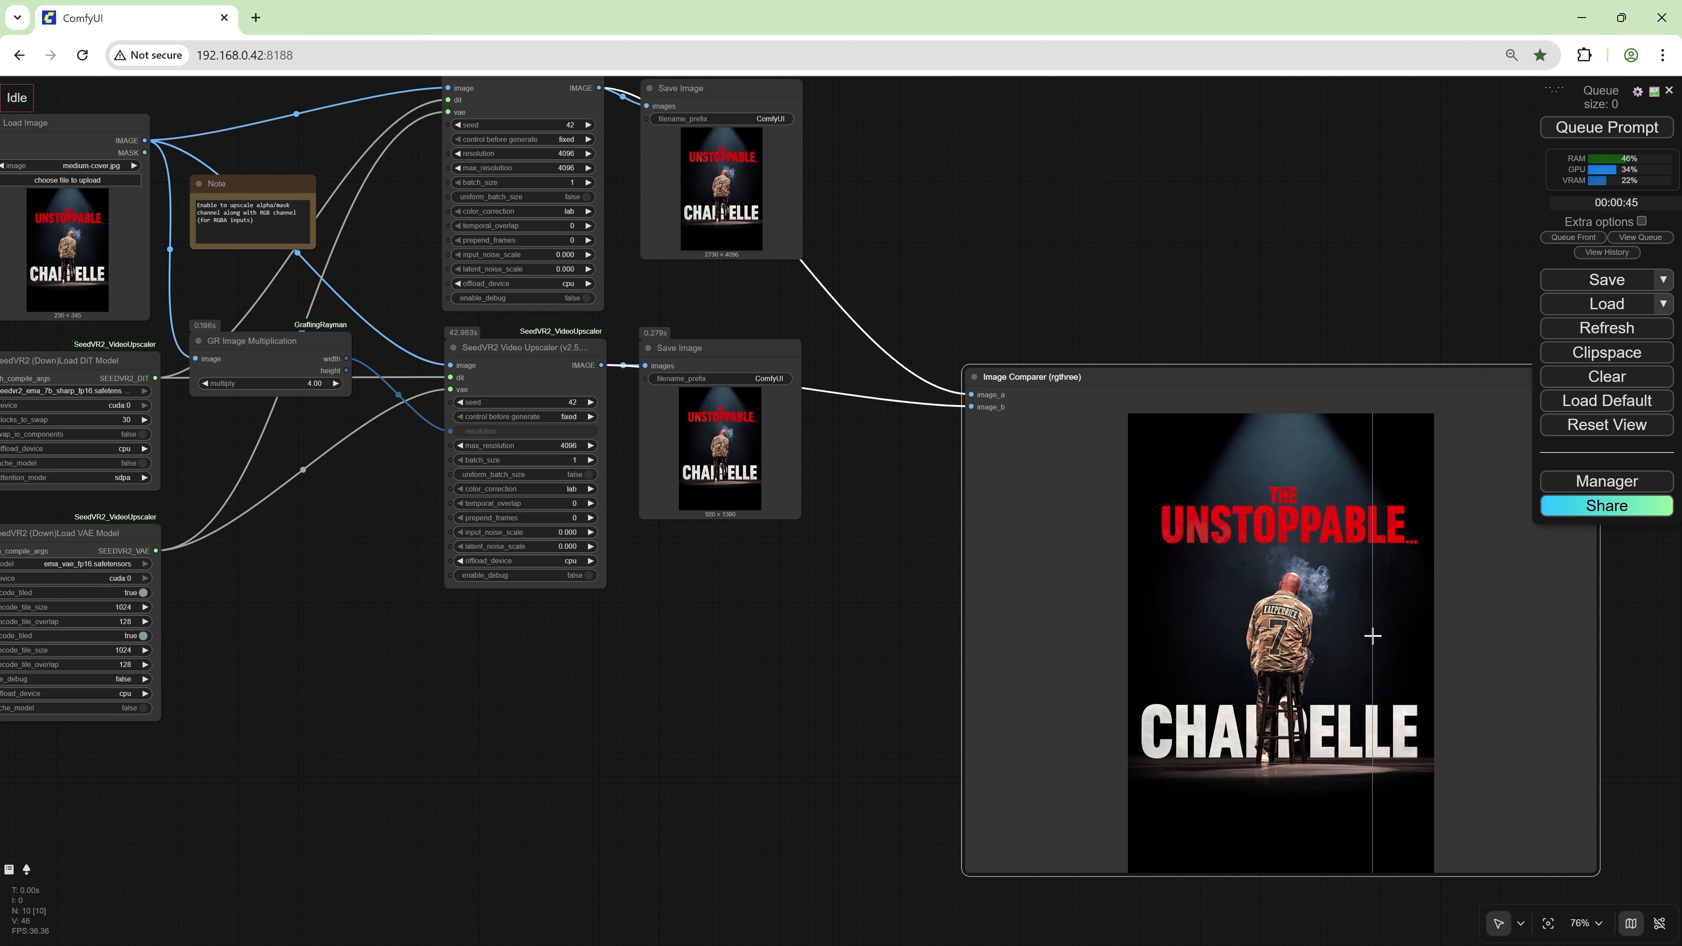
scroll(632, 633, "down", 3)
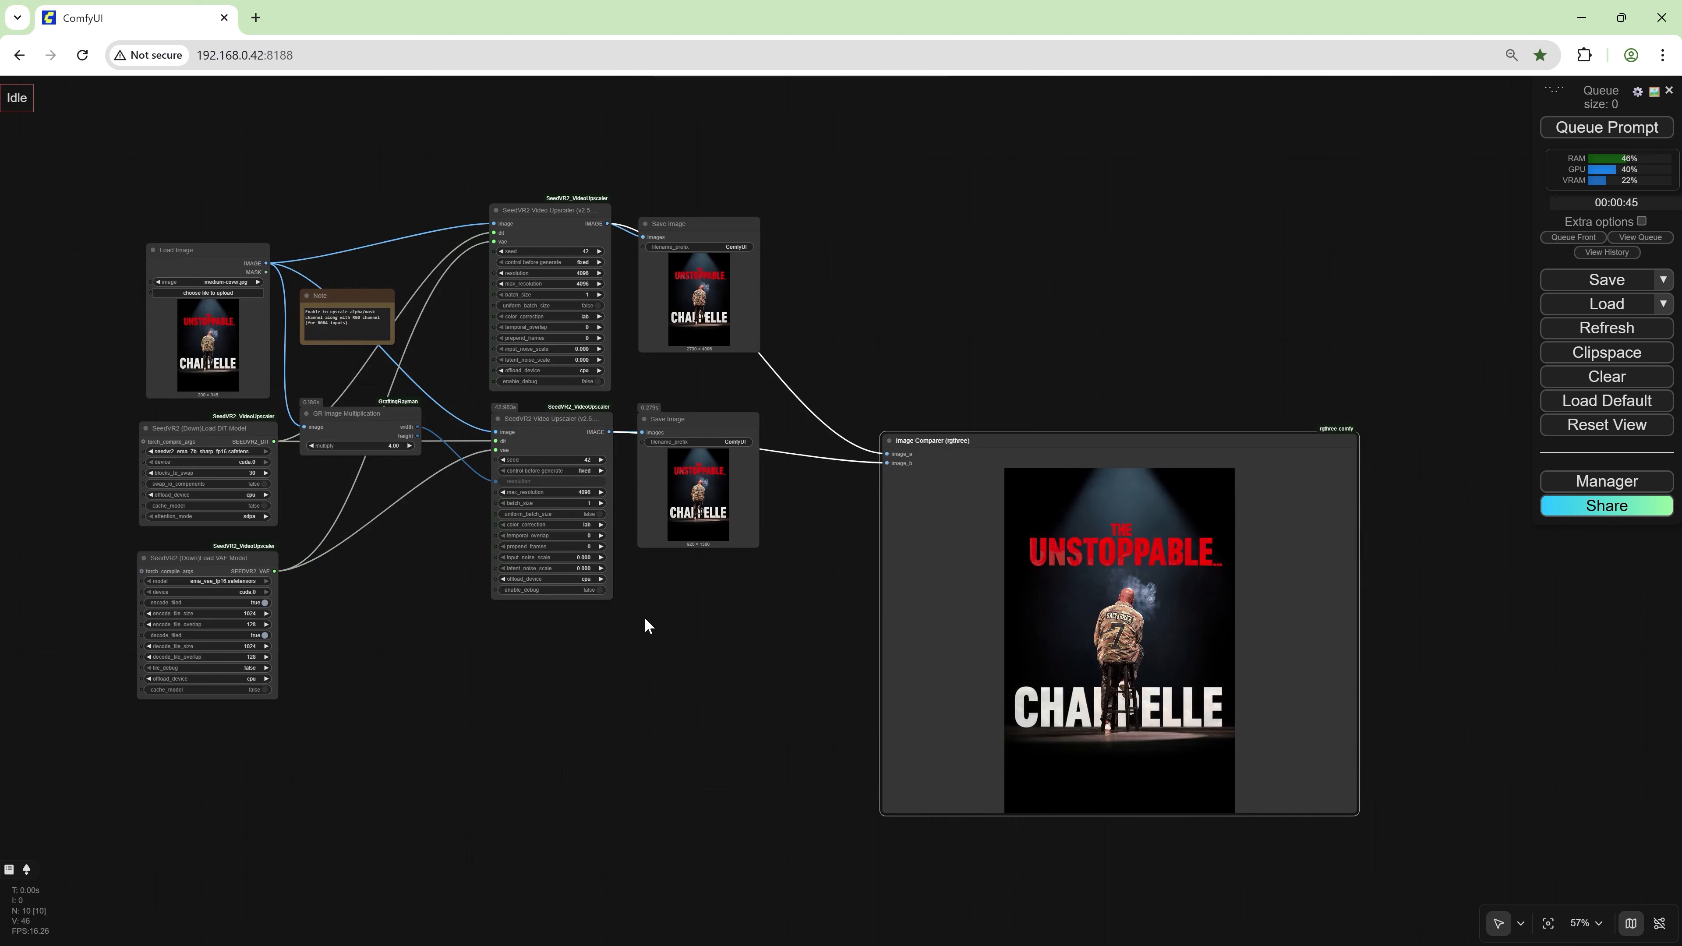
- Add a group titled SeedVR2 Upscale and size it to enclose all nodes of the workflow
right_click(114, 175)
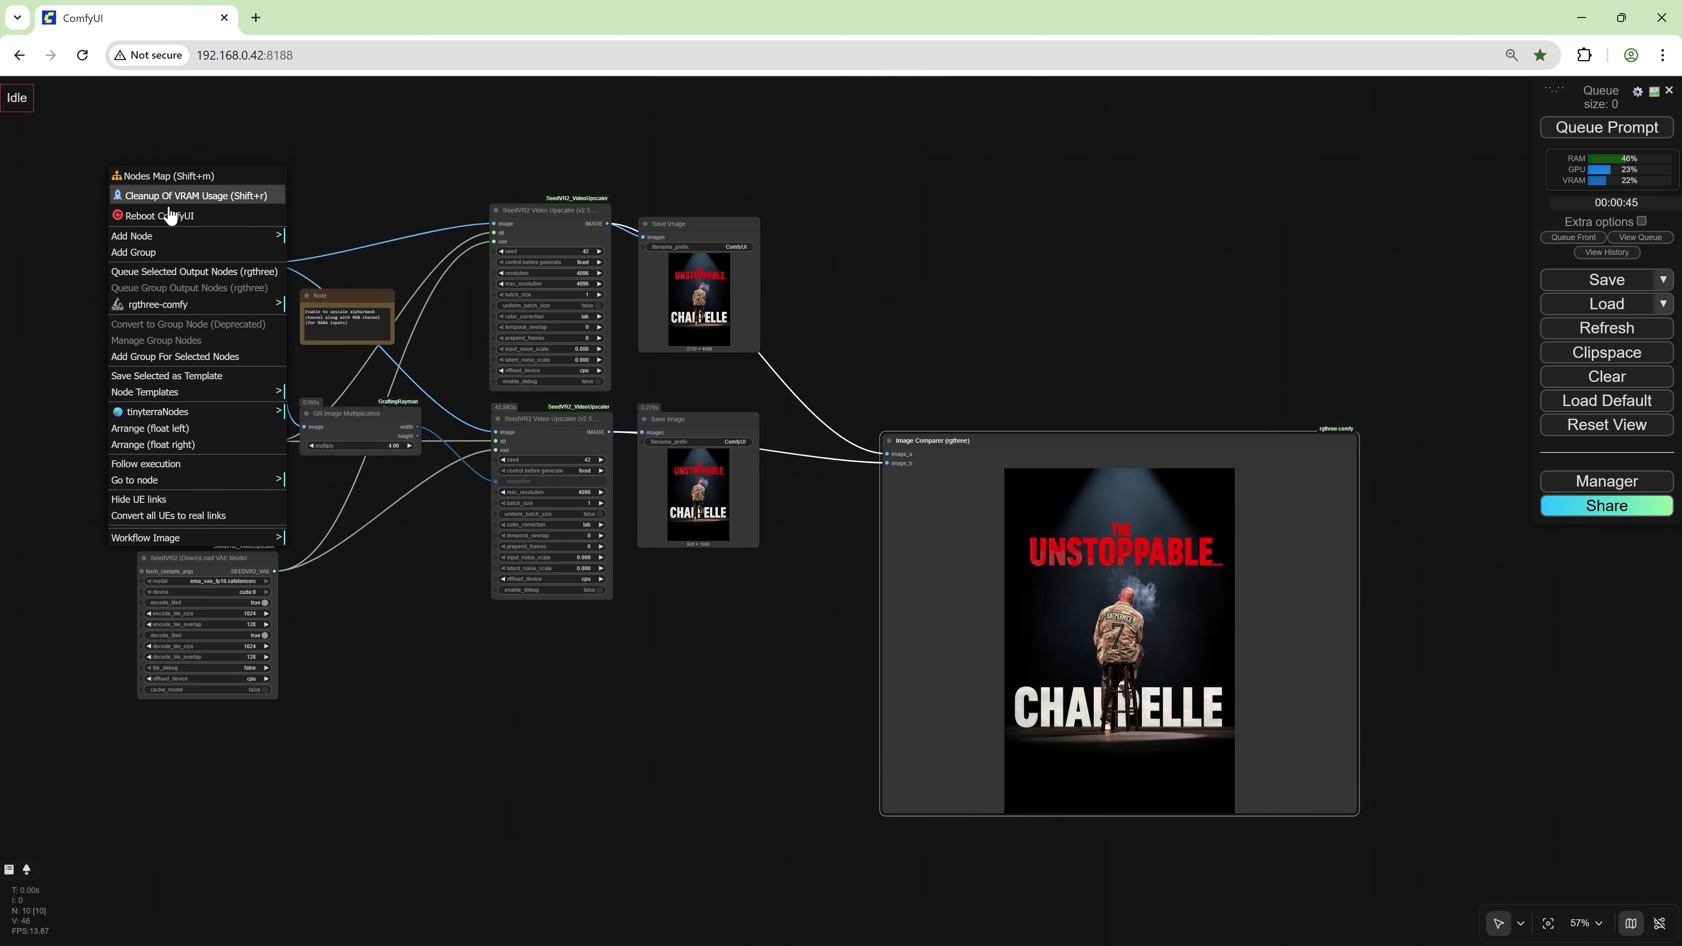
left_click(200, 257)
type("SeedVR2 Upscale")
key("Return")
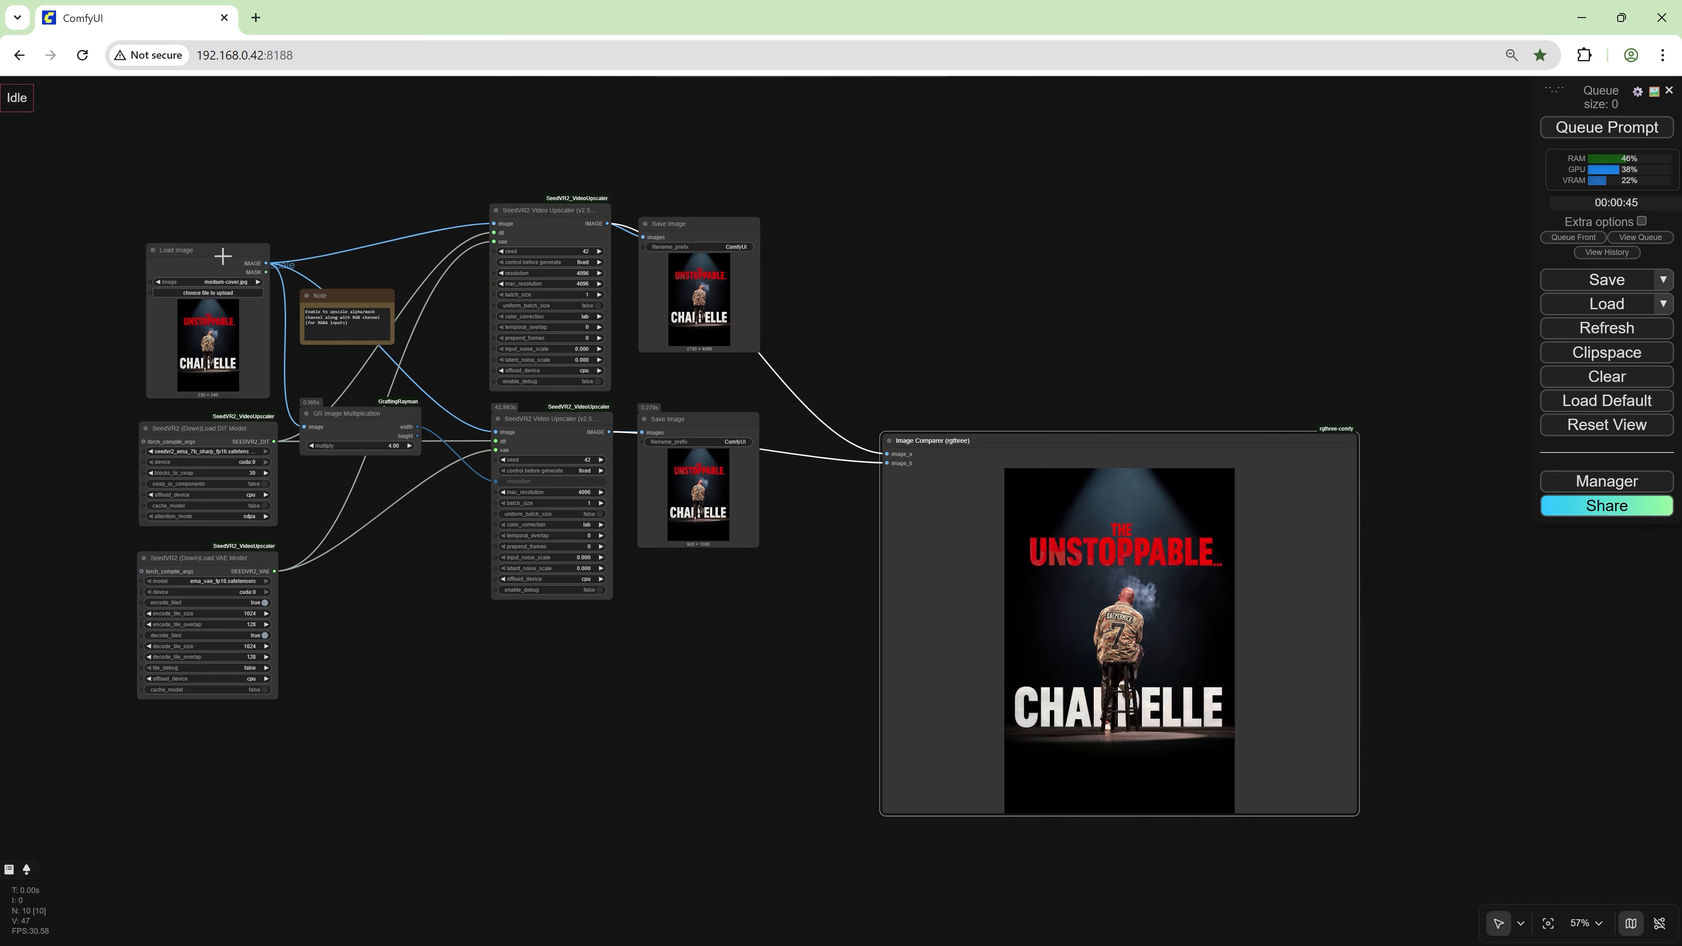
left_click_drag(222, 254, 399, 292)
left_click_drag(222, 267, 77, 183)
left_click(120, 211)
left_click_drag(367, 289, 177, 233)
left_click_drag(175, 232, 1468, 864)
- Add an rgthree Fast Groups node and place it beside the SeedVR2 Upscale group
double_click(382, 155)
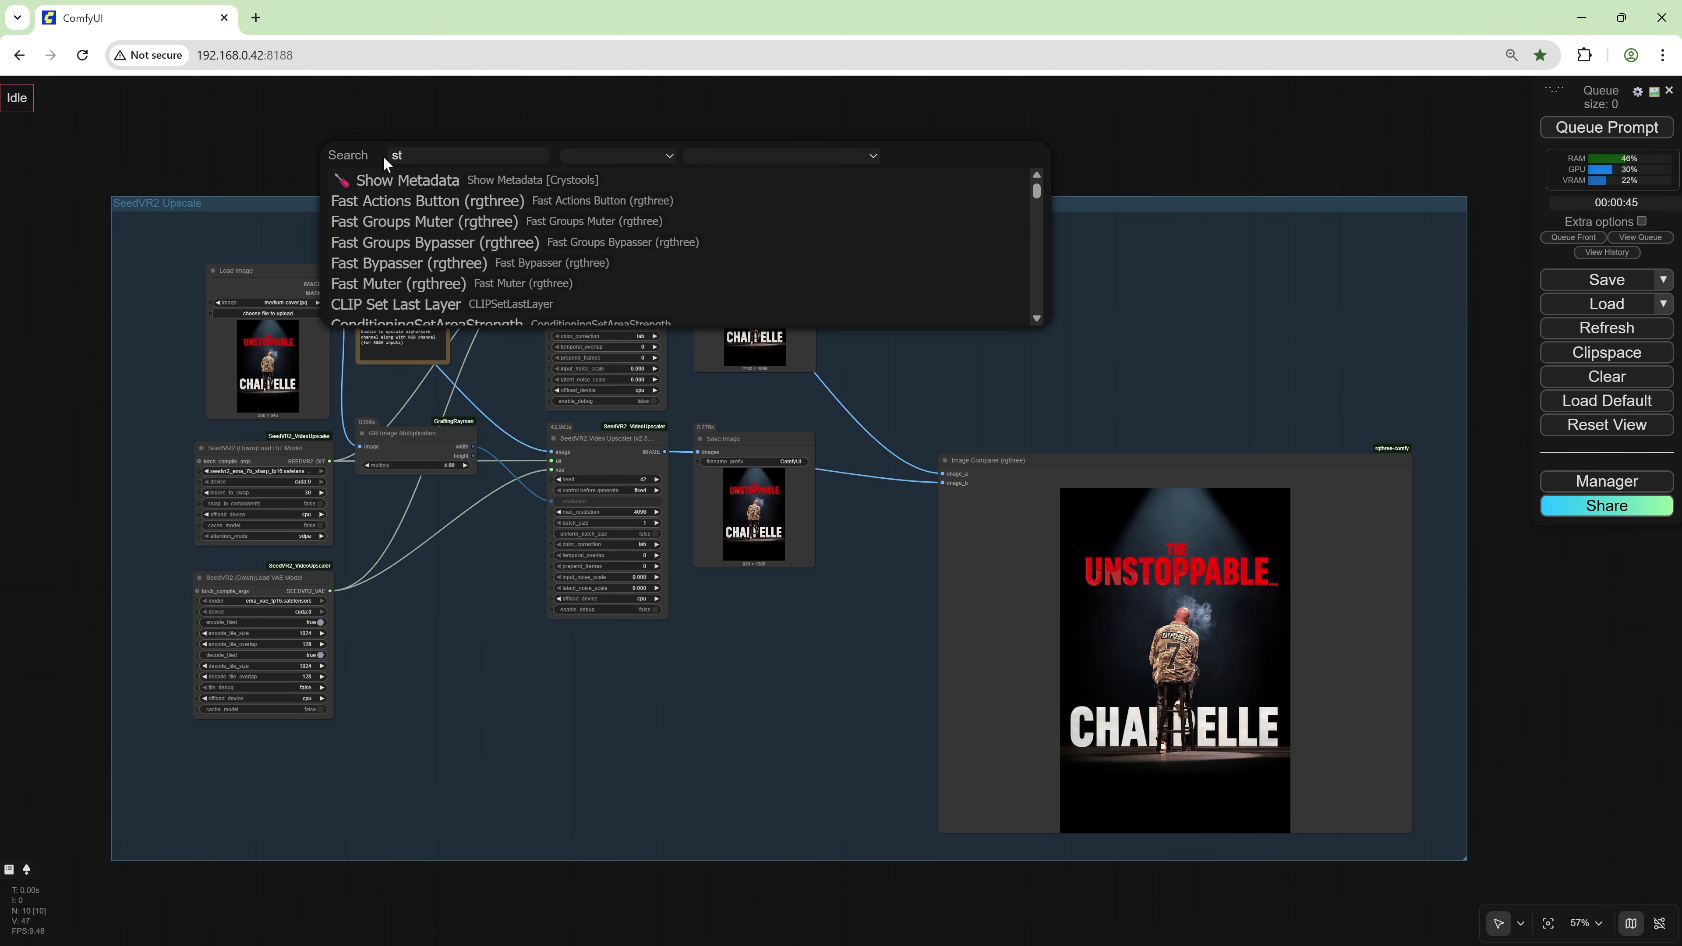
type("fast groups")
left_click(434, 199)
left_click_drag(436, 154, 46, 223)
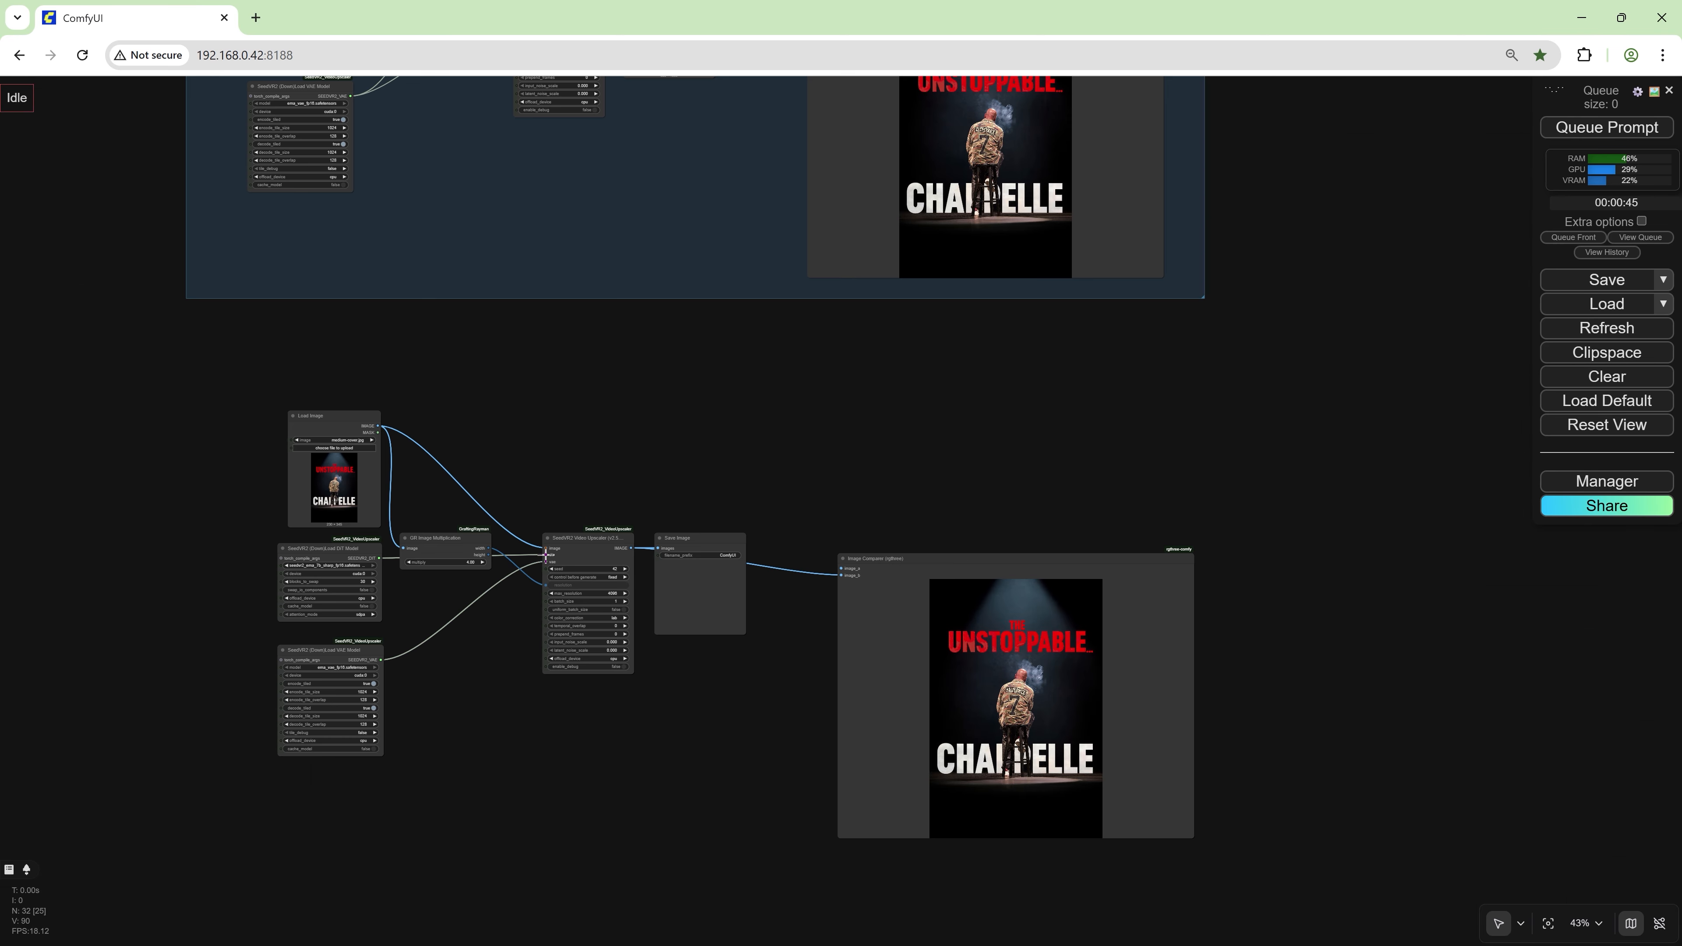
- Set multiply to 2 in the GR Image Multiplication node of the second workflow below the group
left_click(465, 562)
type("2")
key("Return")
scroll(466, 605, "up", 4)
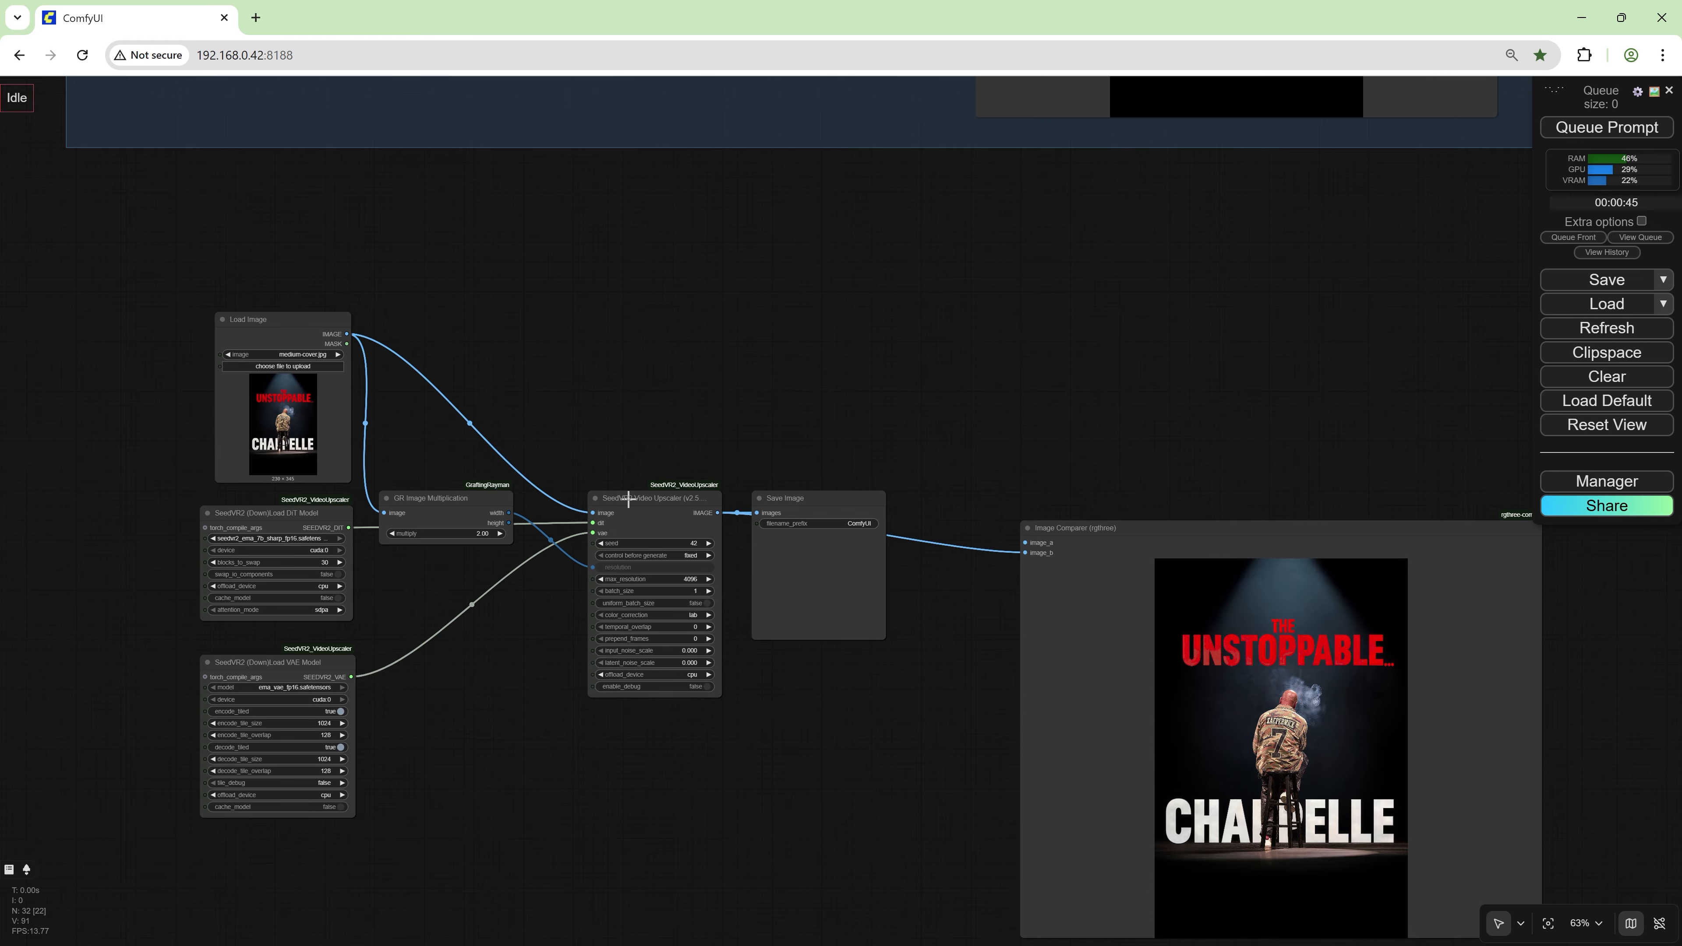
- Duplicate the second workflow's upscaler, Save Image and GR Image Multiplication nodes with their input connections and spread out the copies
left_click(628, 498)
left_click(840, 434)
key("ctrl+shift+v")
left_click_drag(810, 507, 648, 729)
left_click_drag(468, 505, 676, 430)
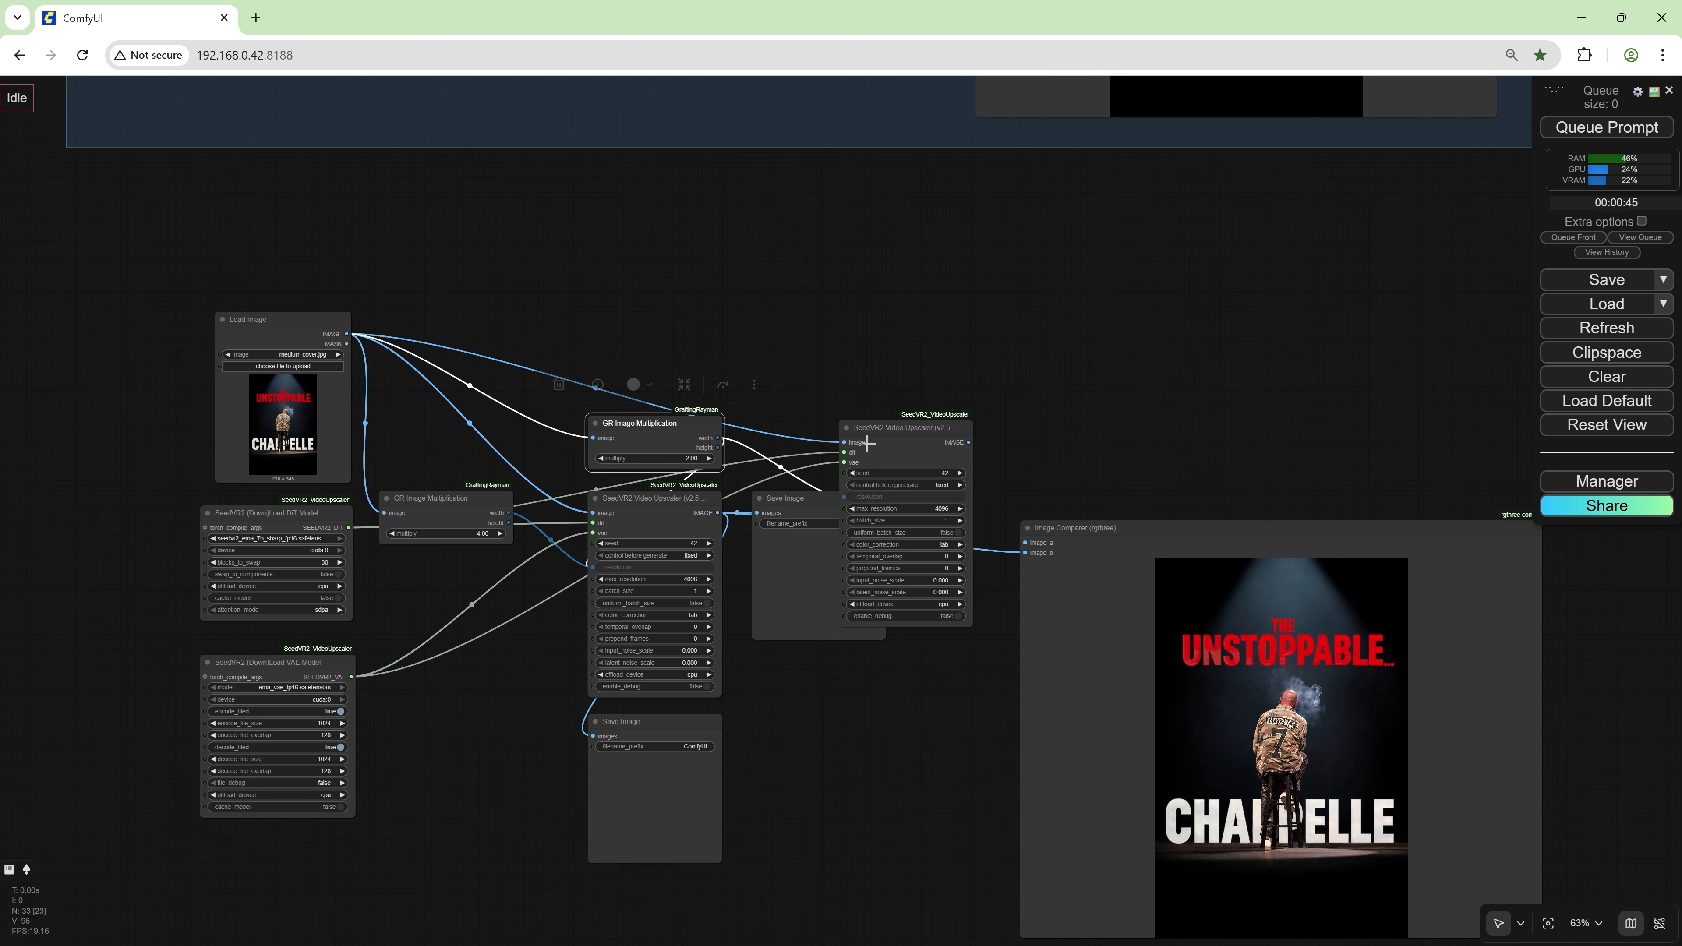
- Delete the surplus duplicated Save Image nodes and the extra SeedVR2 Video Upscaler copies stacked in the second workflow
left_click_drag(819, 504, 847, 828)
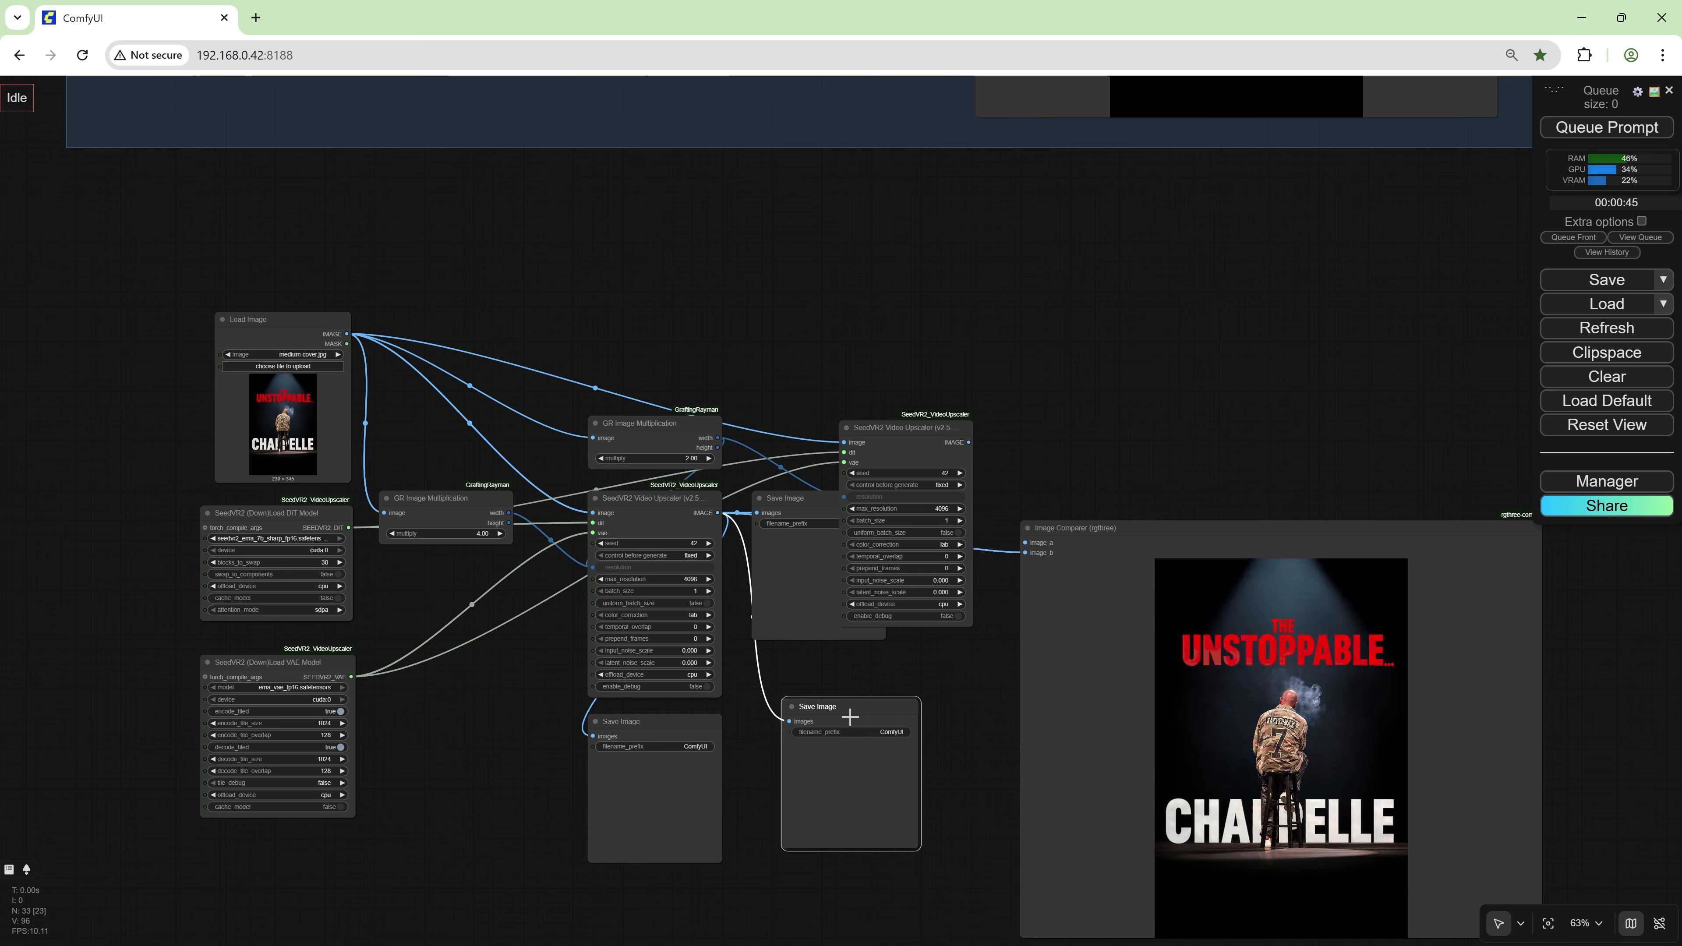
left_click(839, 665)
left_click(811, 513)
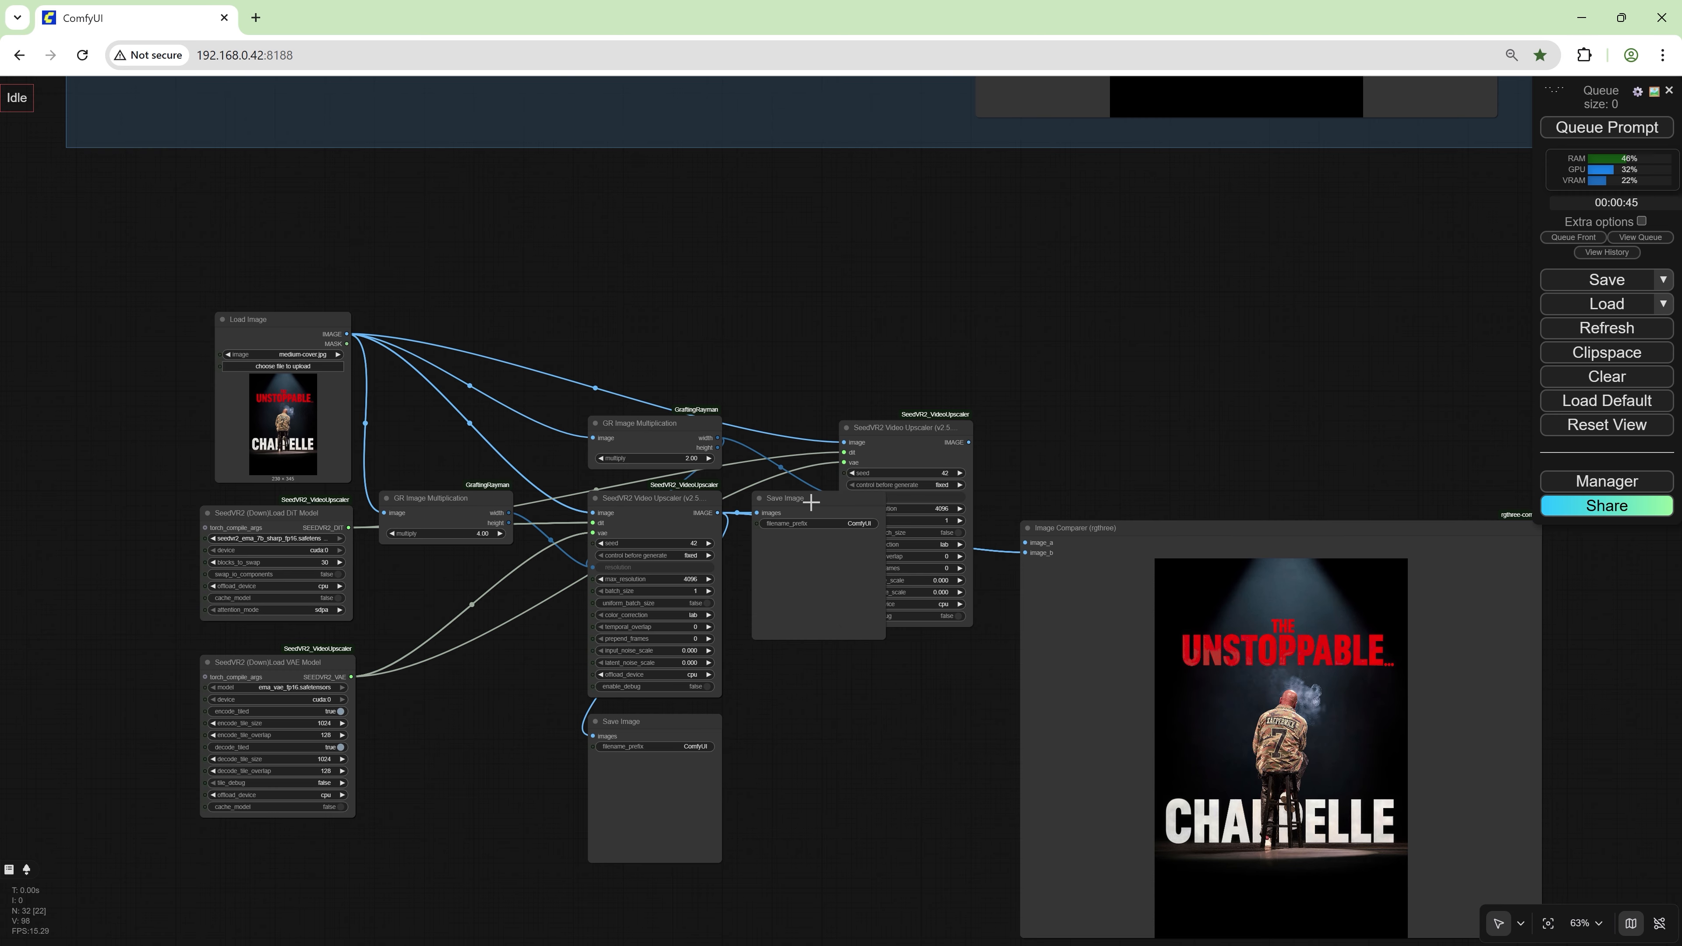
key("Delete")
left_click_drag(684, 491, 589, 494)
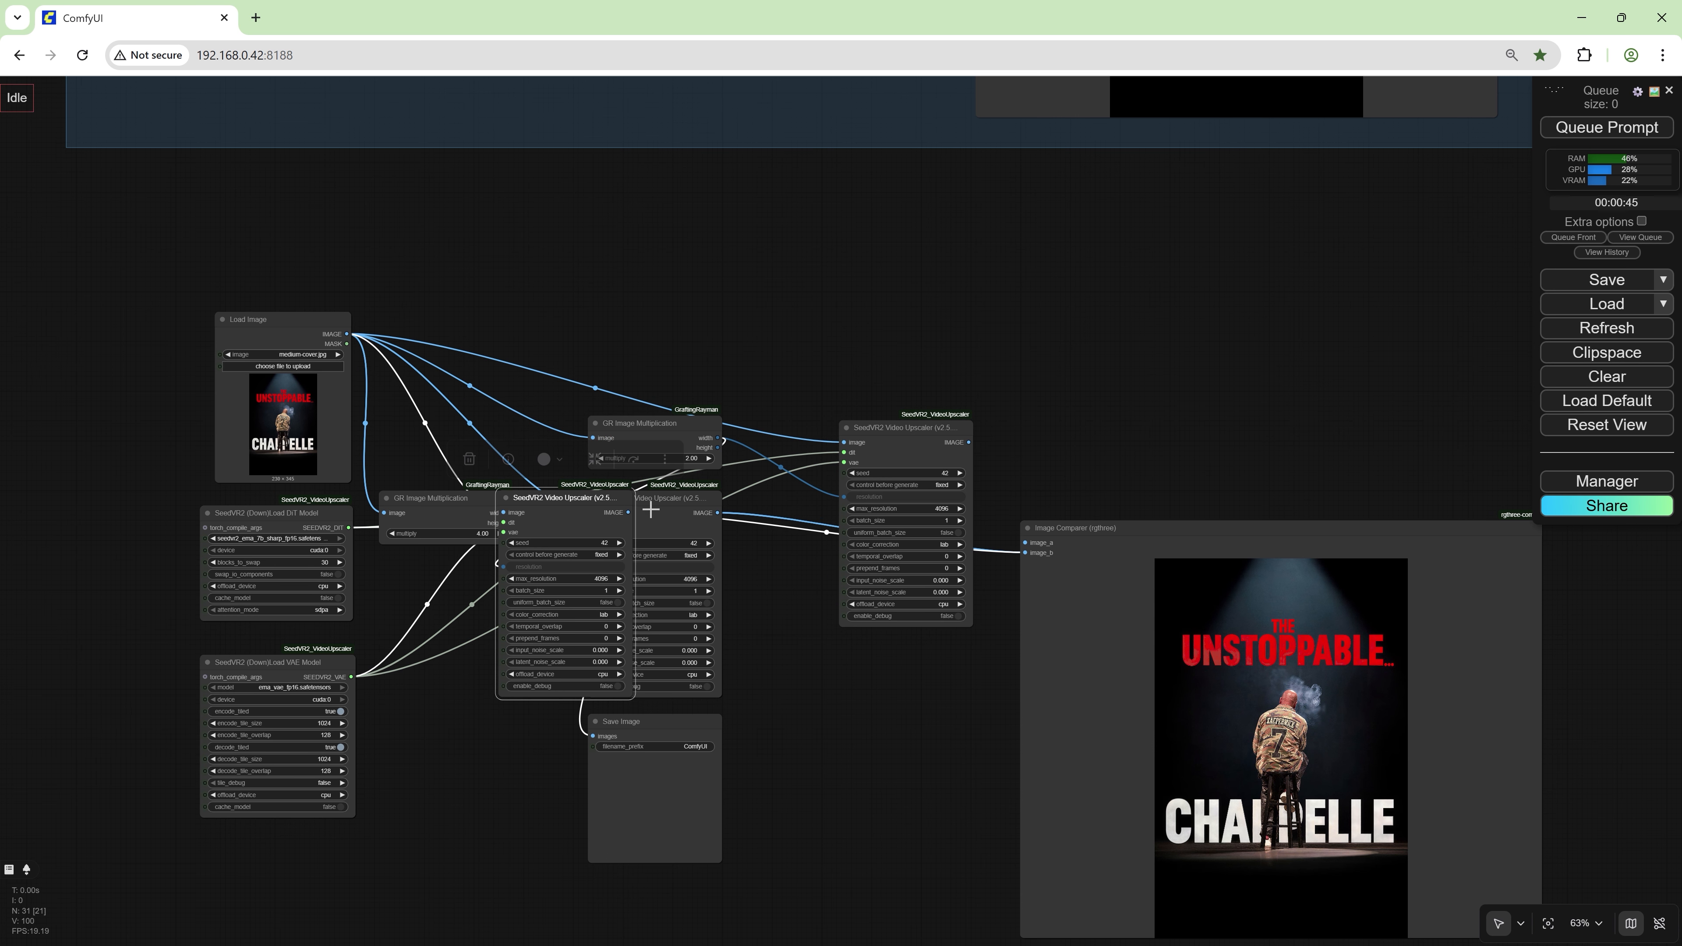
key("Delete")
left_click(688, 514)
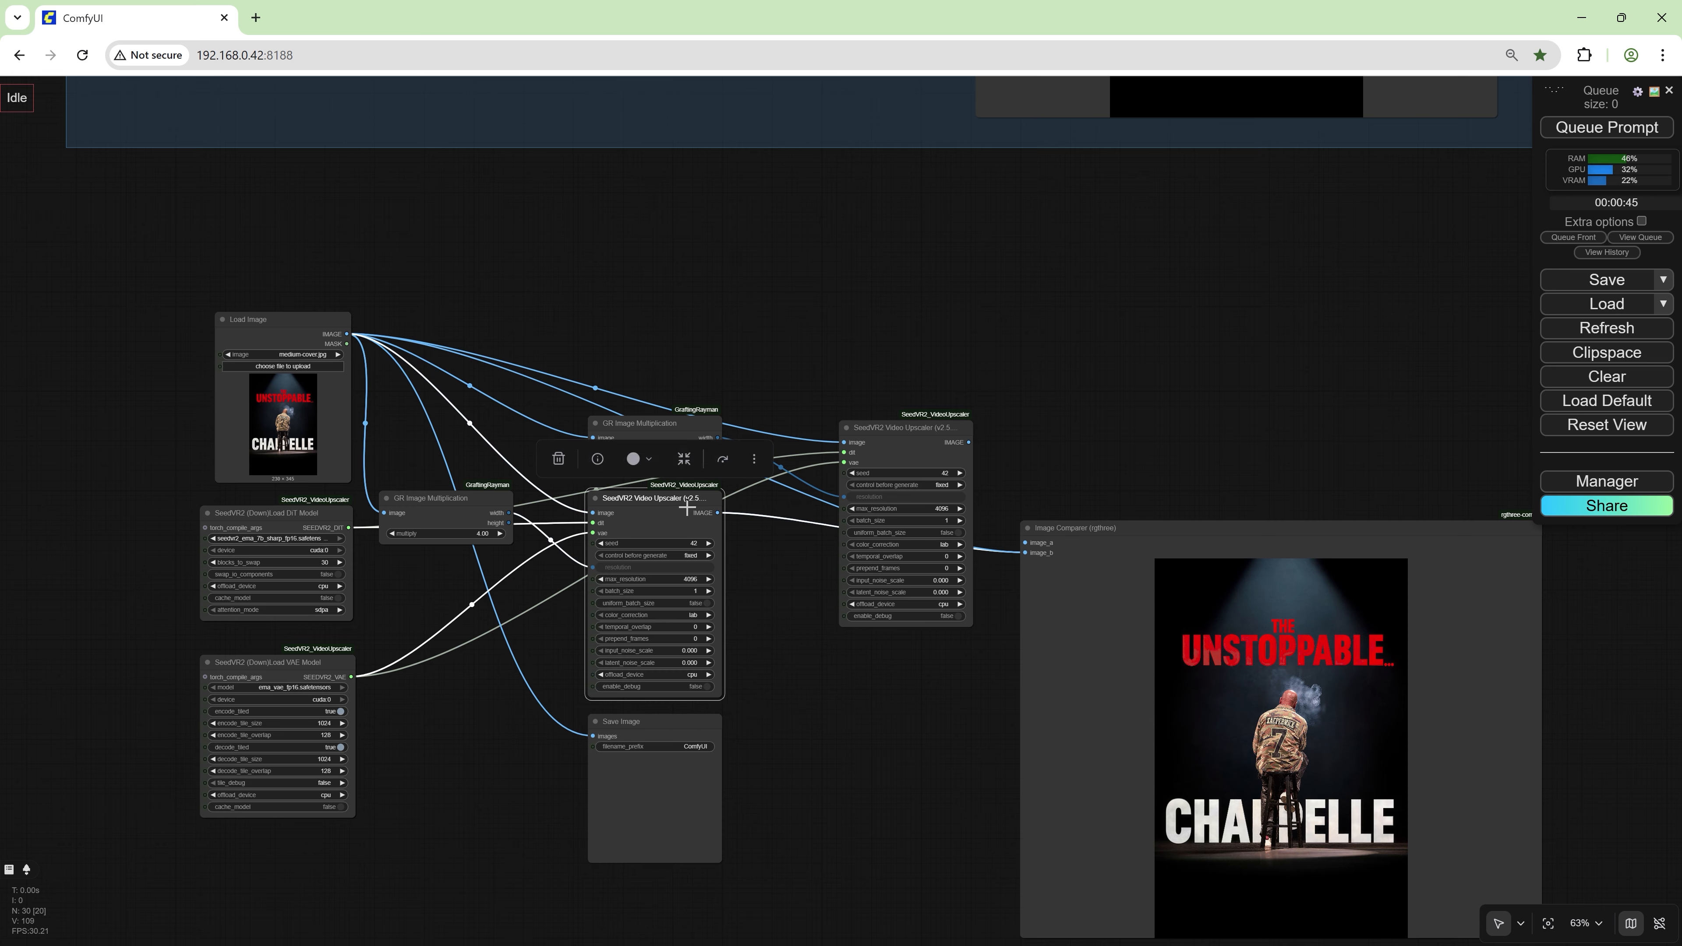
mouse_move(688, 515)
left_mouse_down()
mouse_move(587, 510)
mouse_move(585, 495)
mouse_move(696, 512)
left_mouse_up()
key("Delete")
left_click(683, 494)
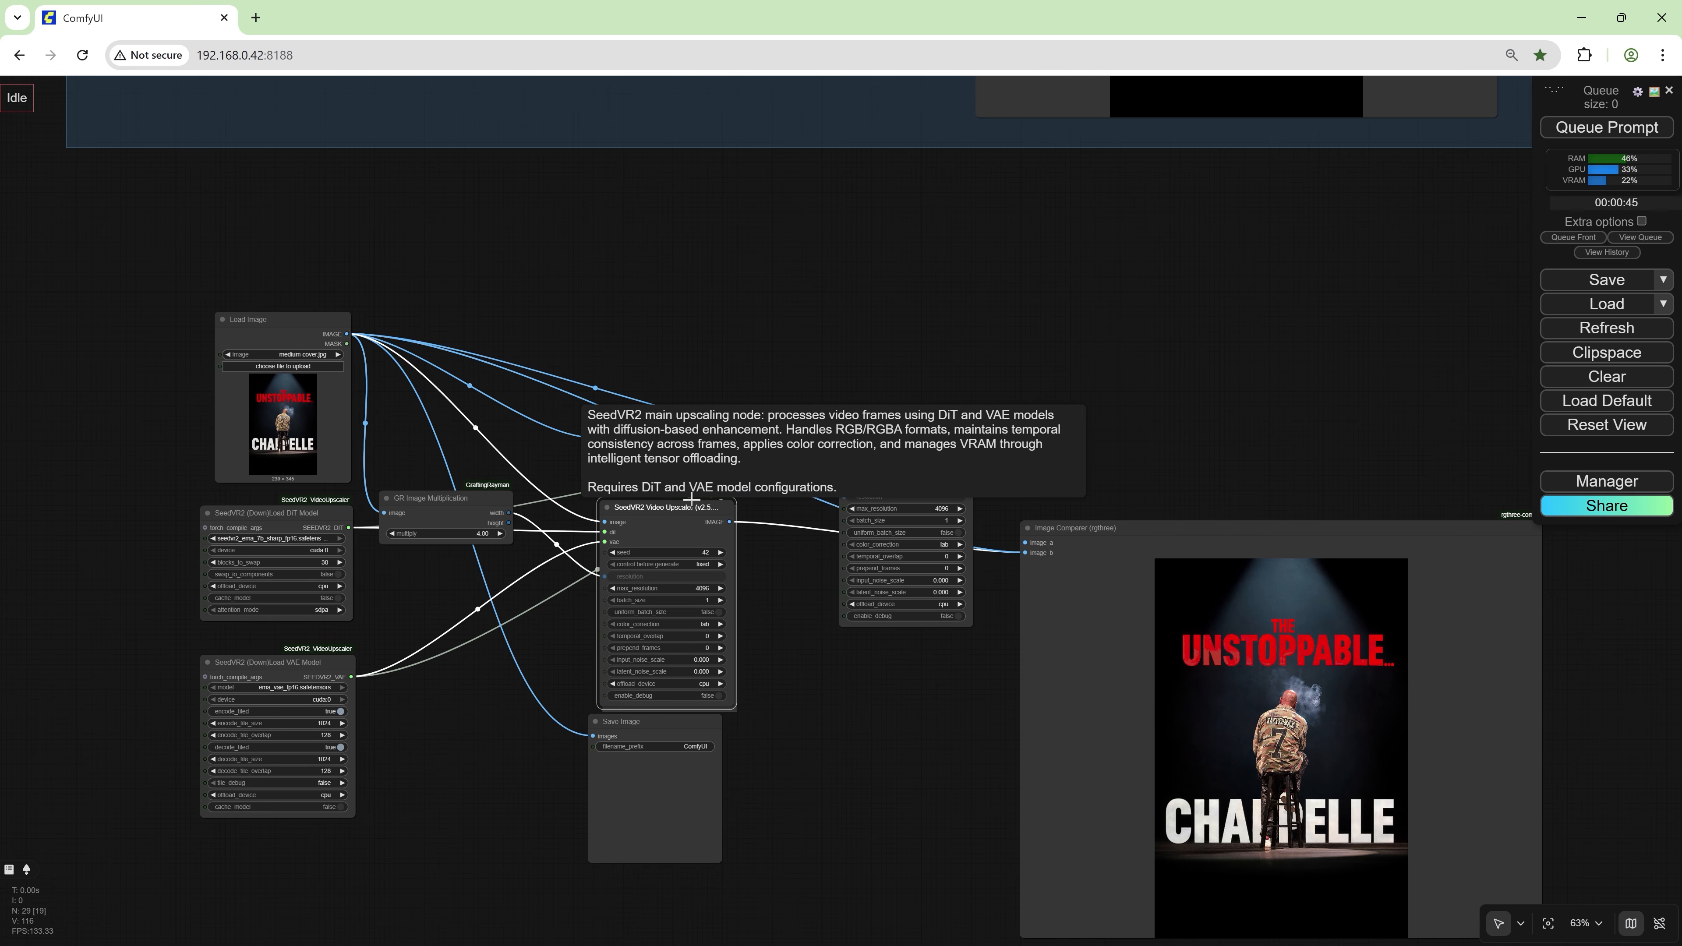
- Move the GR Image Multiplication node with multiply 2 upward and delete the stacked multiplication nodes beside the model loaders
left_click_drag(649, 416, 648, 327)
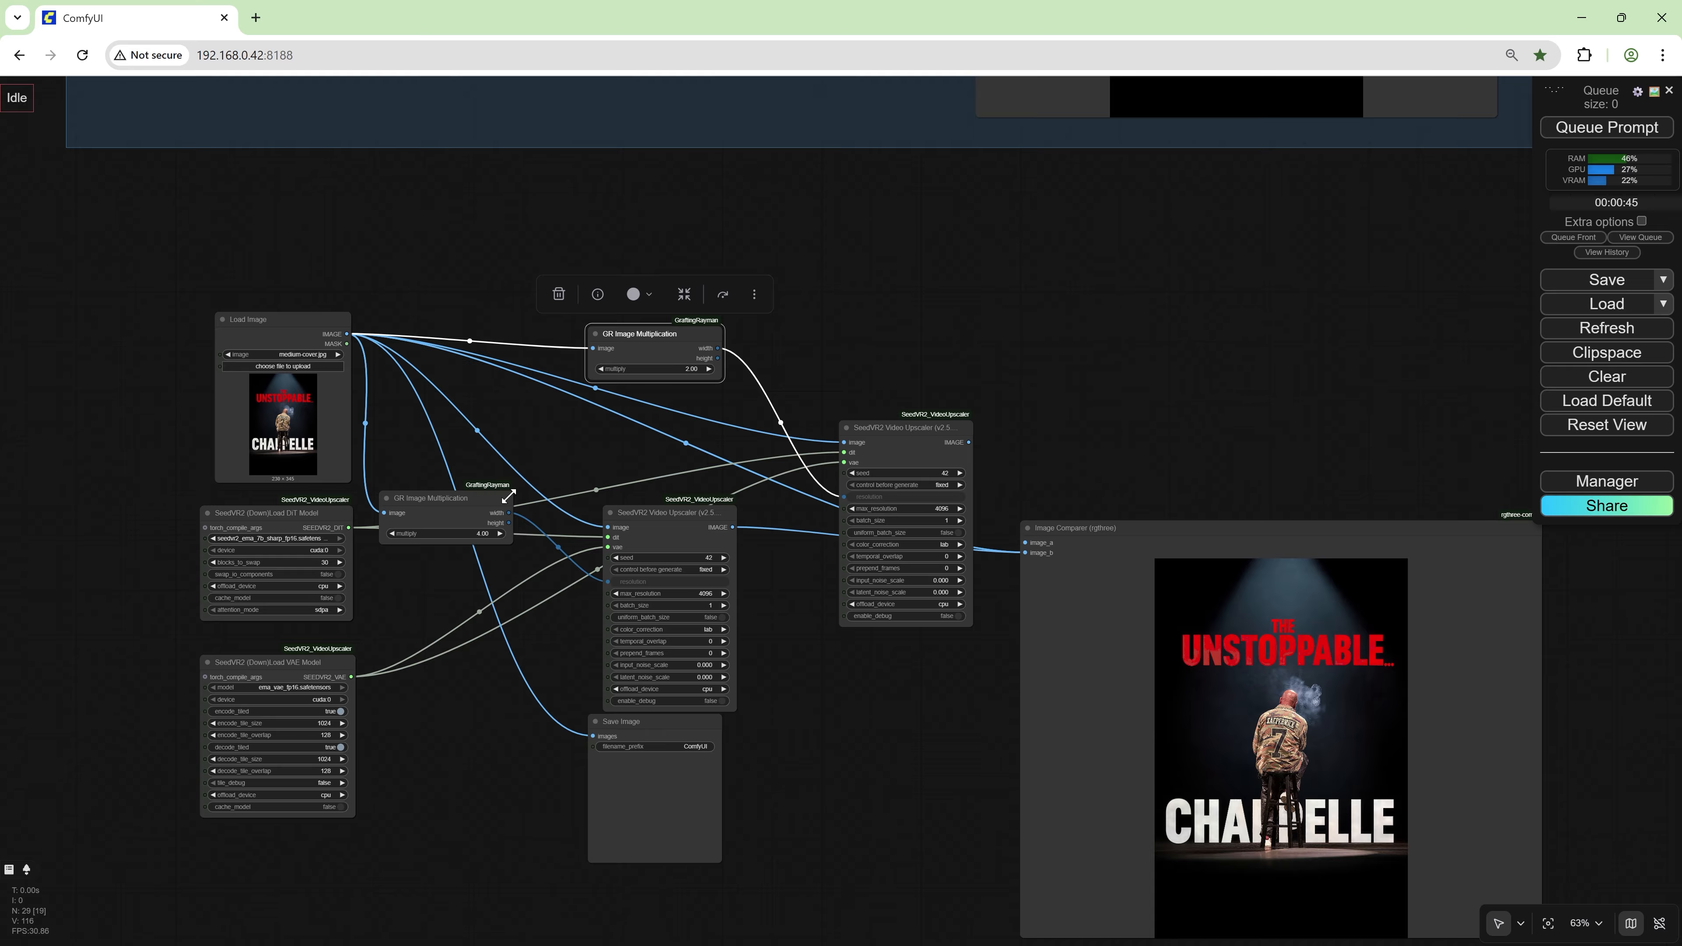
left_click(475, 512)
key("Delete")
left_click(480, 512)
key("Delete")
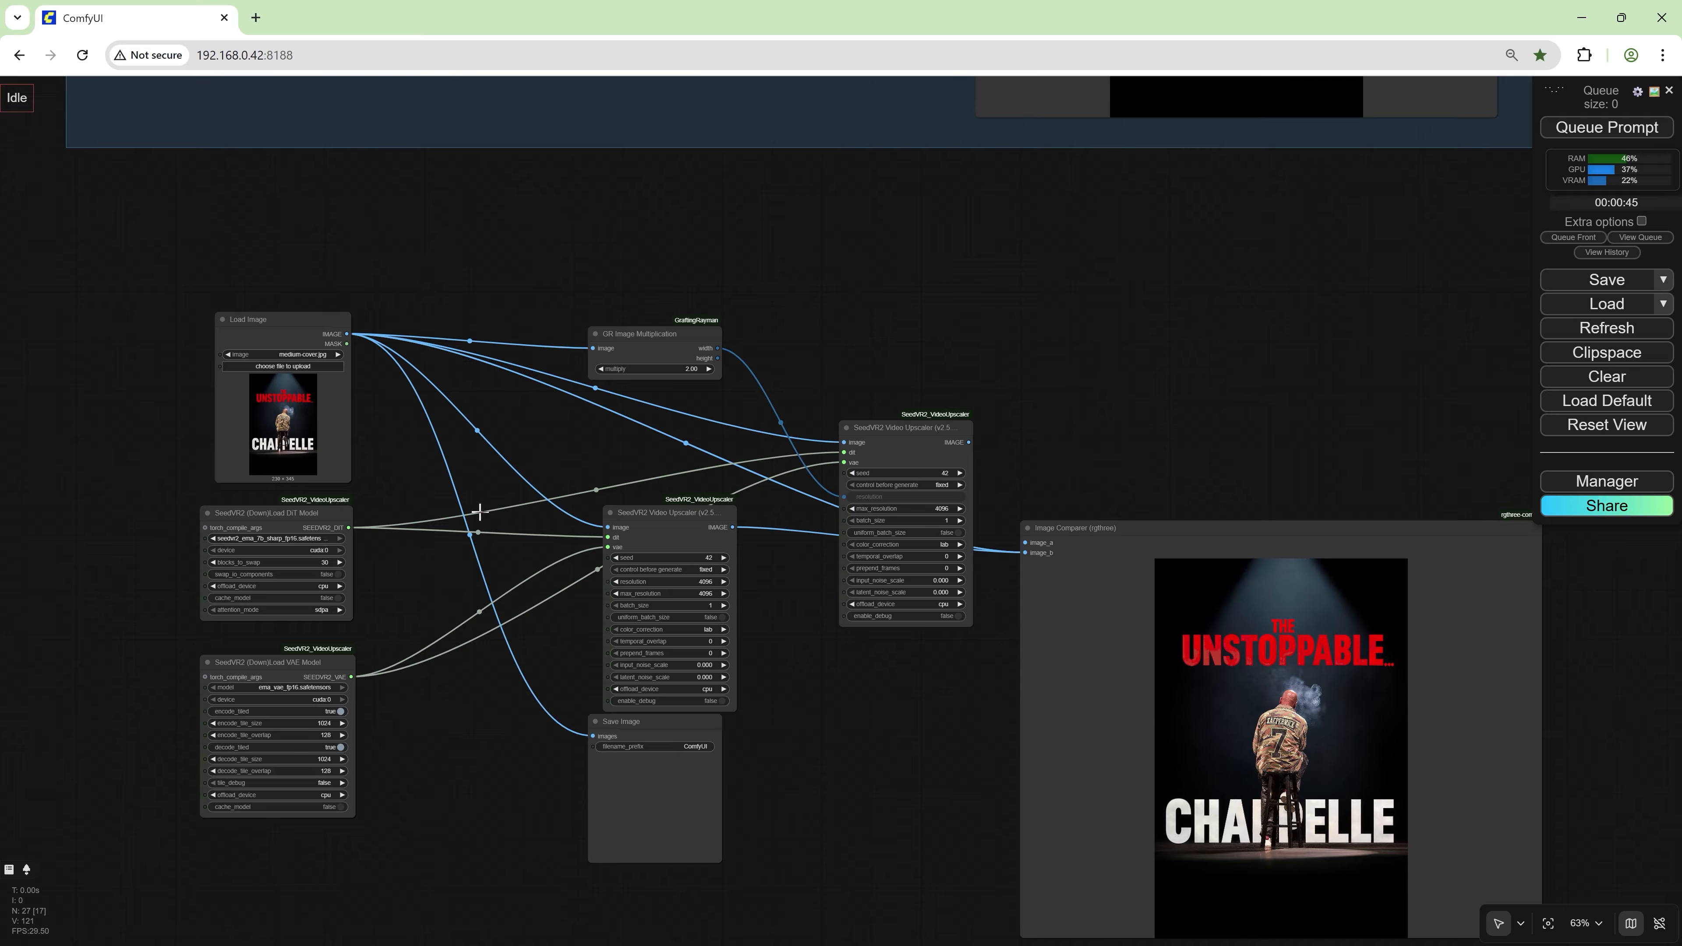
- Delete the middle SeedVR2 Video Upscaler and the last Save Image node below it
left_click(685, 528)
key("Delete")
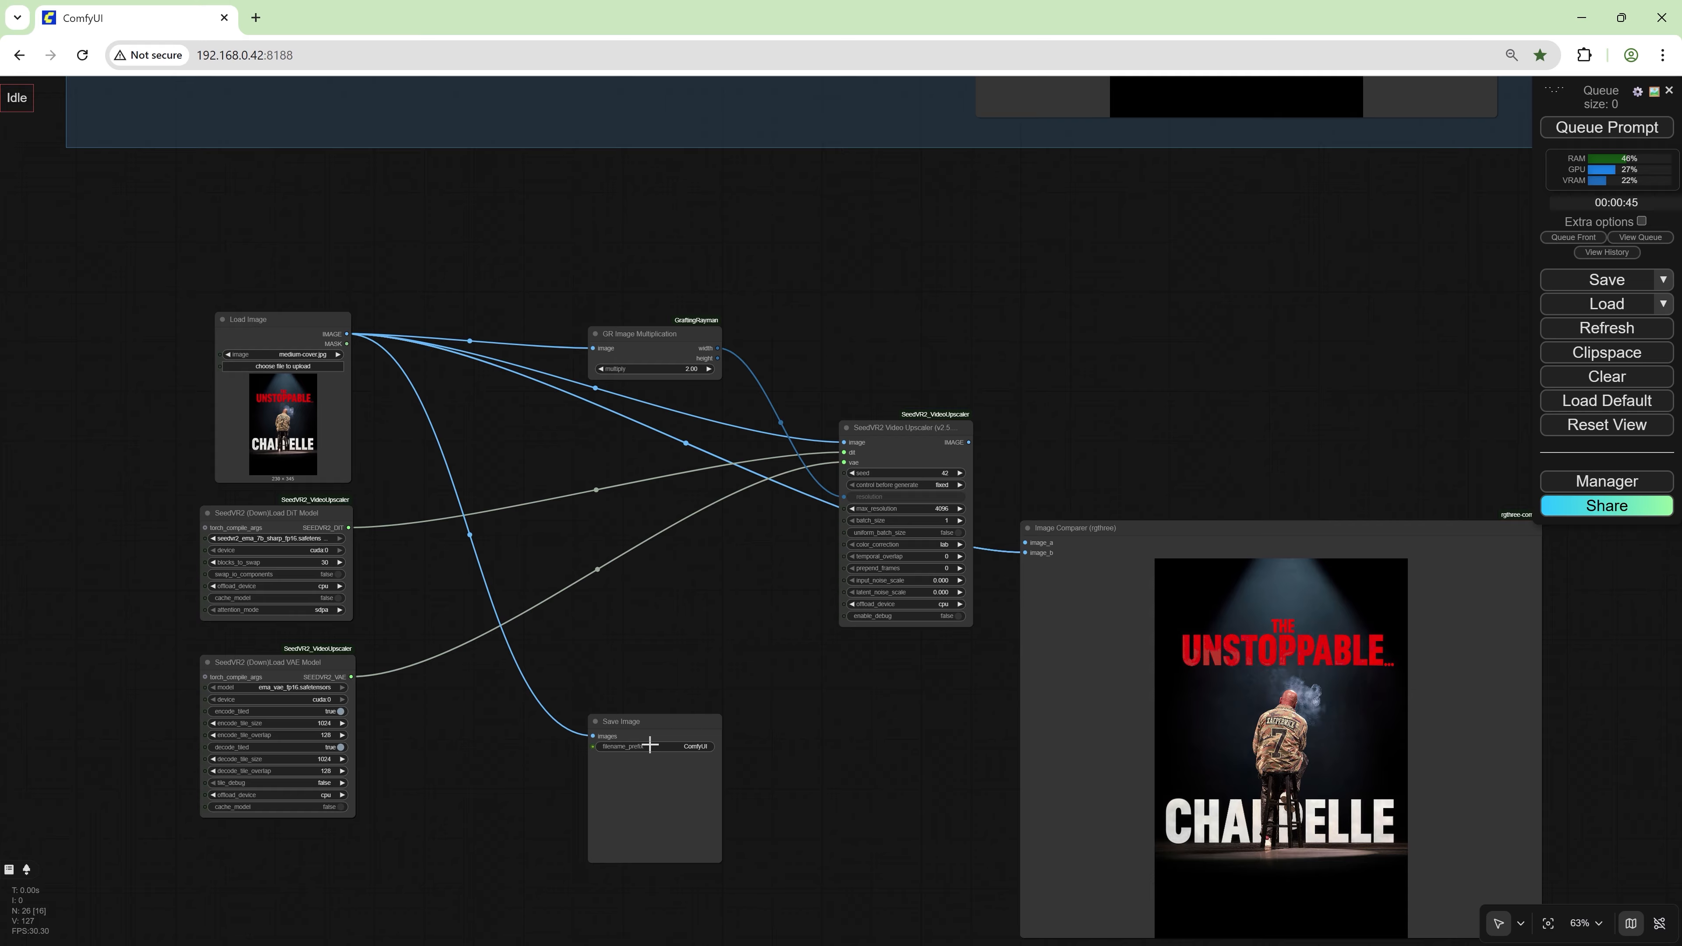
left_click(659, 730)
key("Delete")
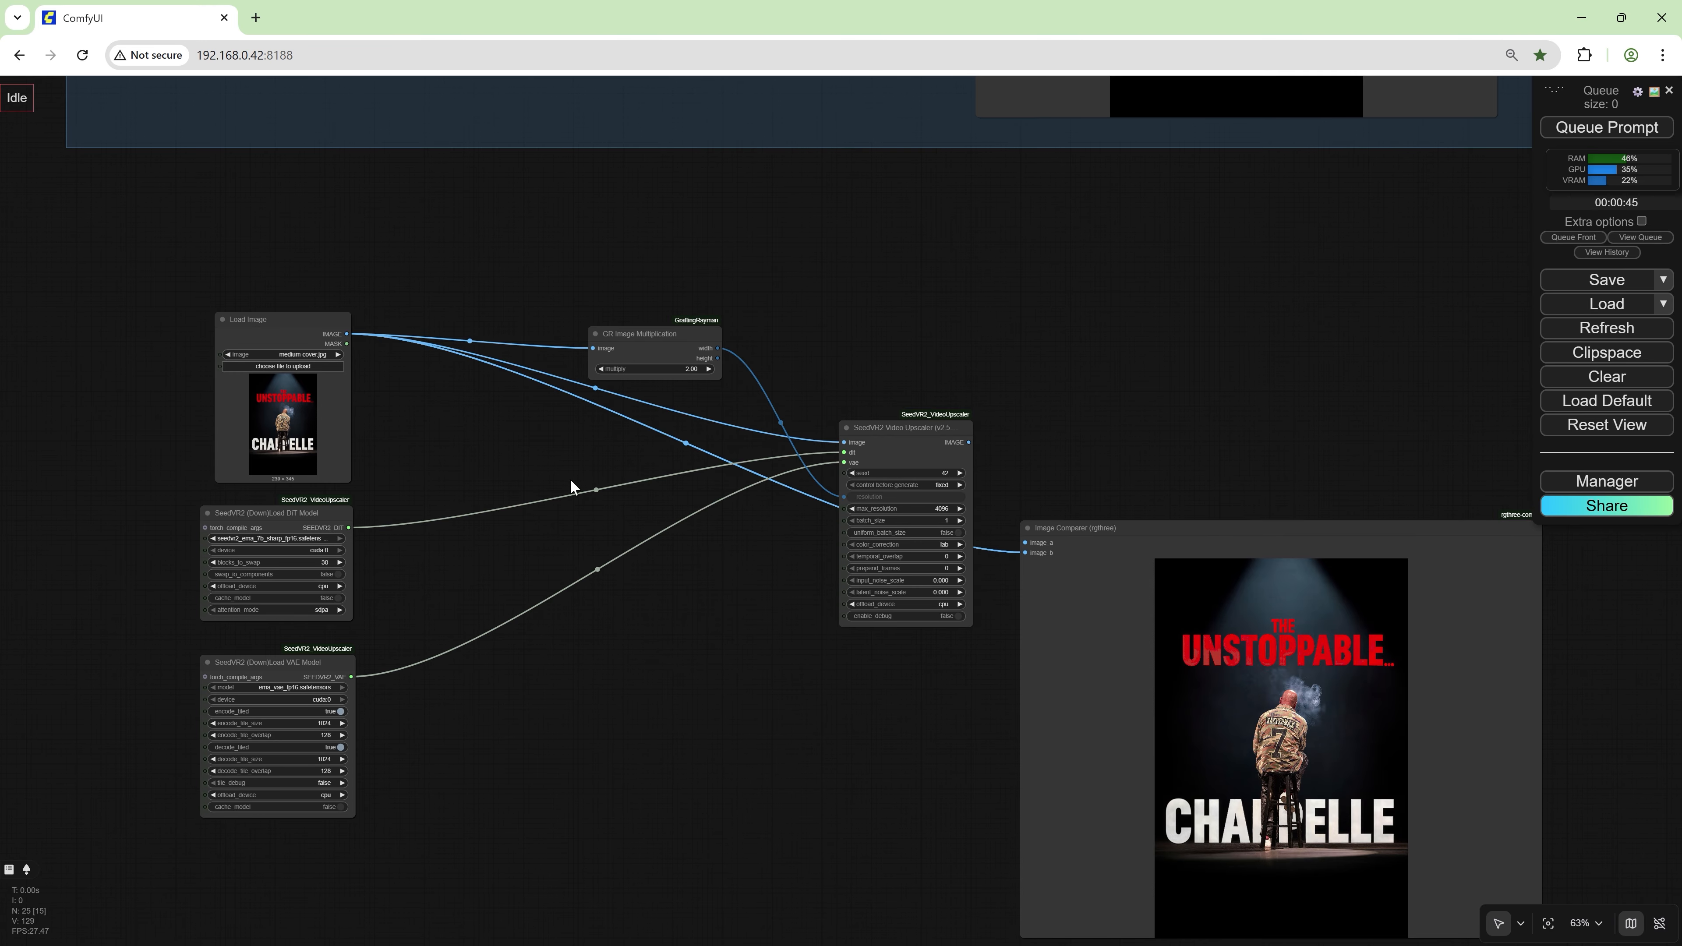
- Place the remaining GR Image Multiplication node beside Load Image and the SeedVR2 Video Upscaler directly beneath it
left_click_drag(887, 427, 547, 512)
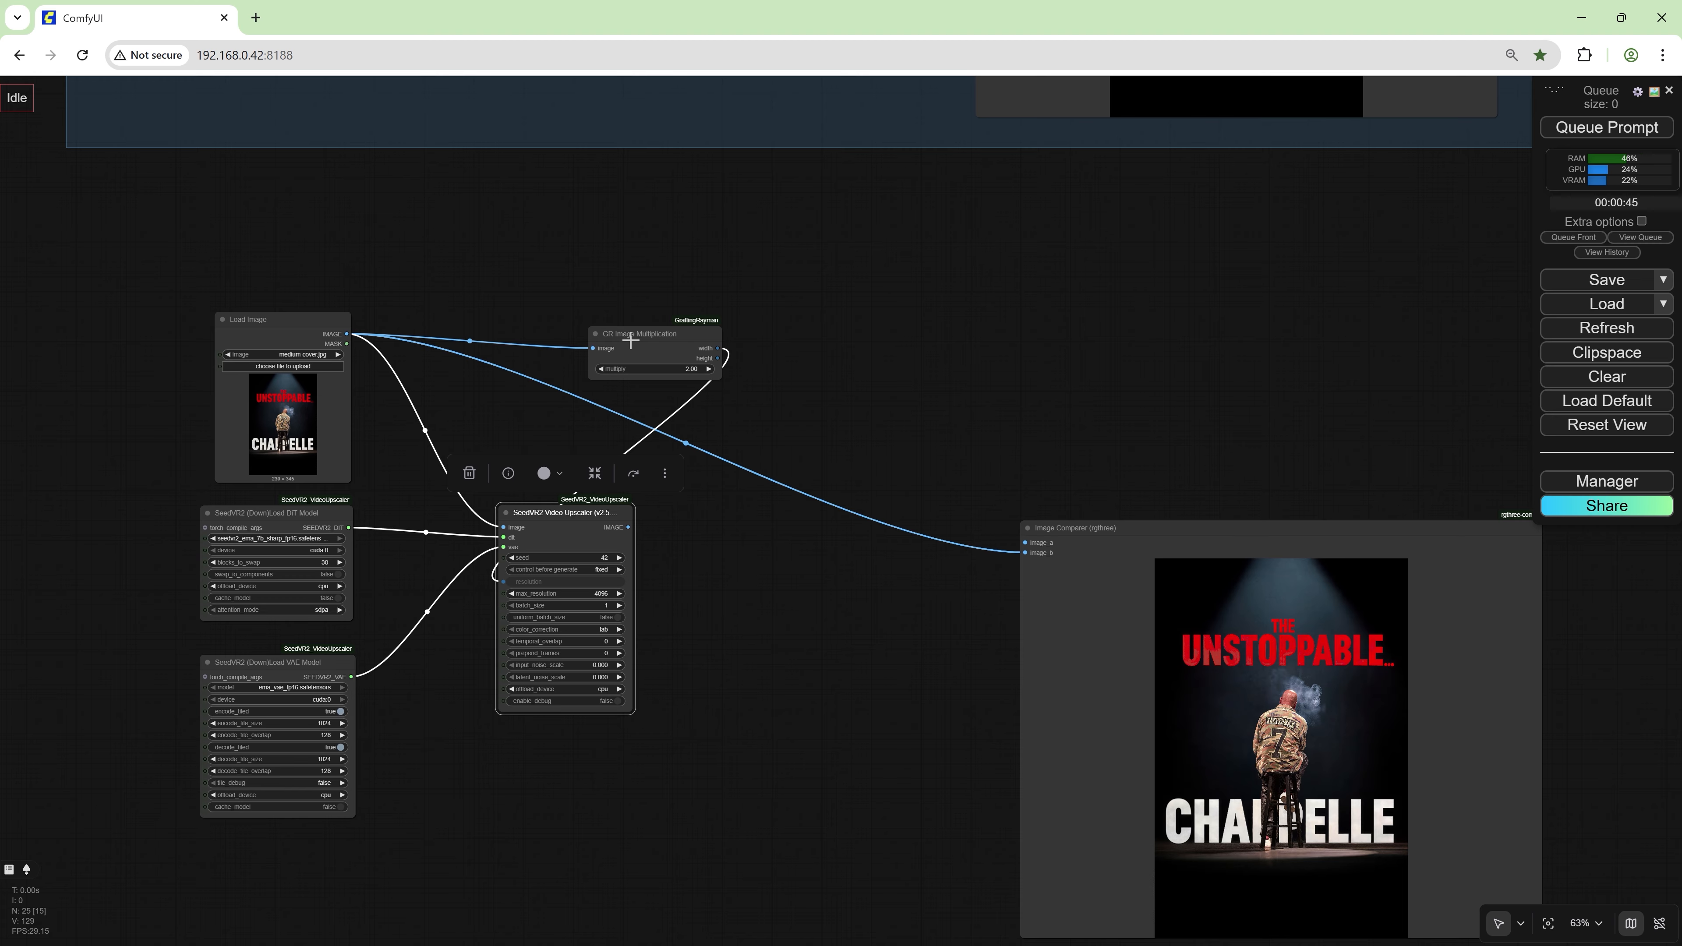
left_click_drag(630, 341, 422, 341)
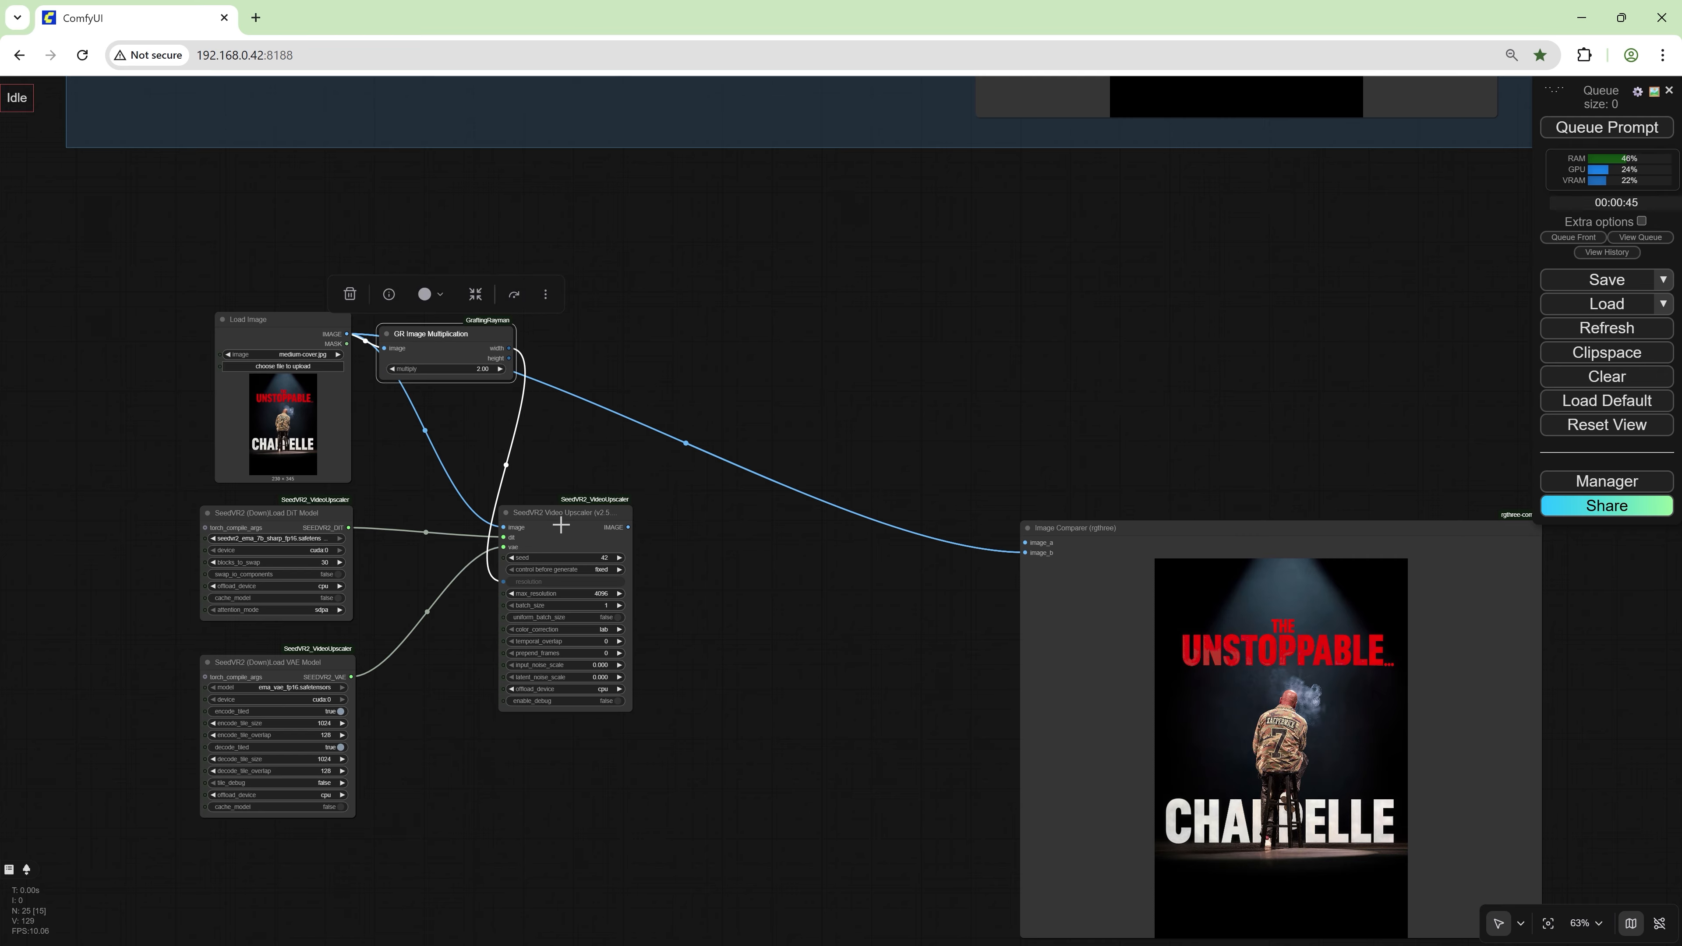
left_click_drag(562, 515, 443, 414)
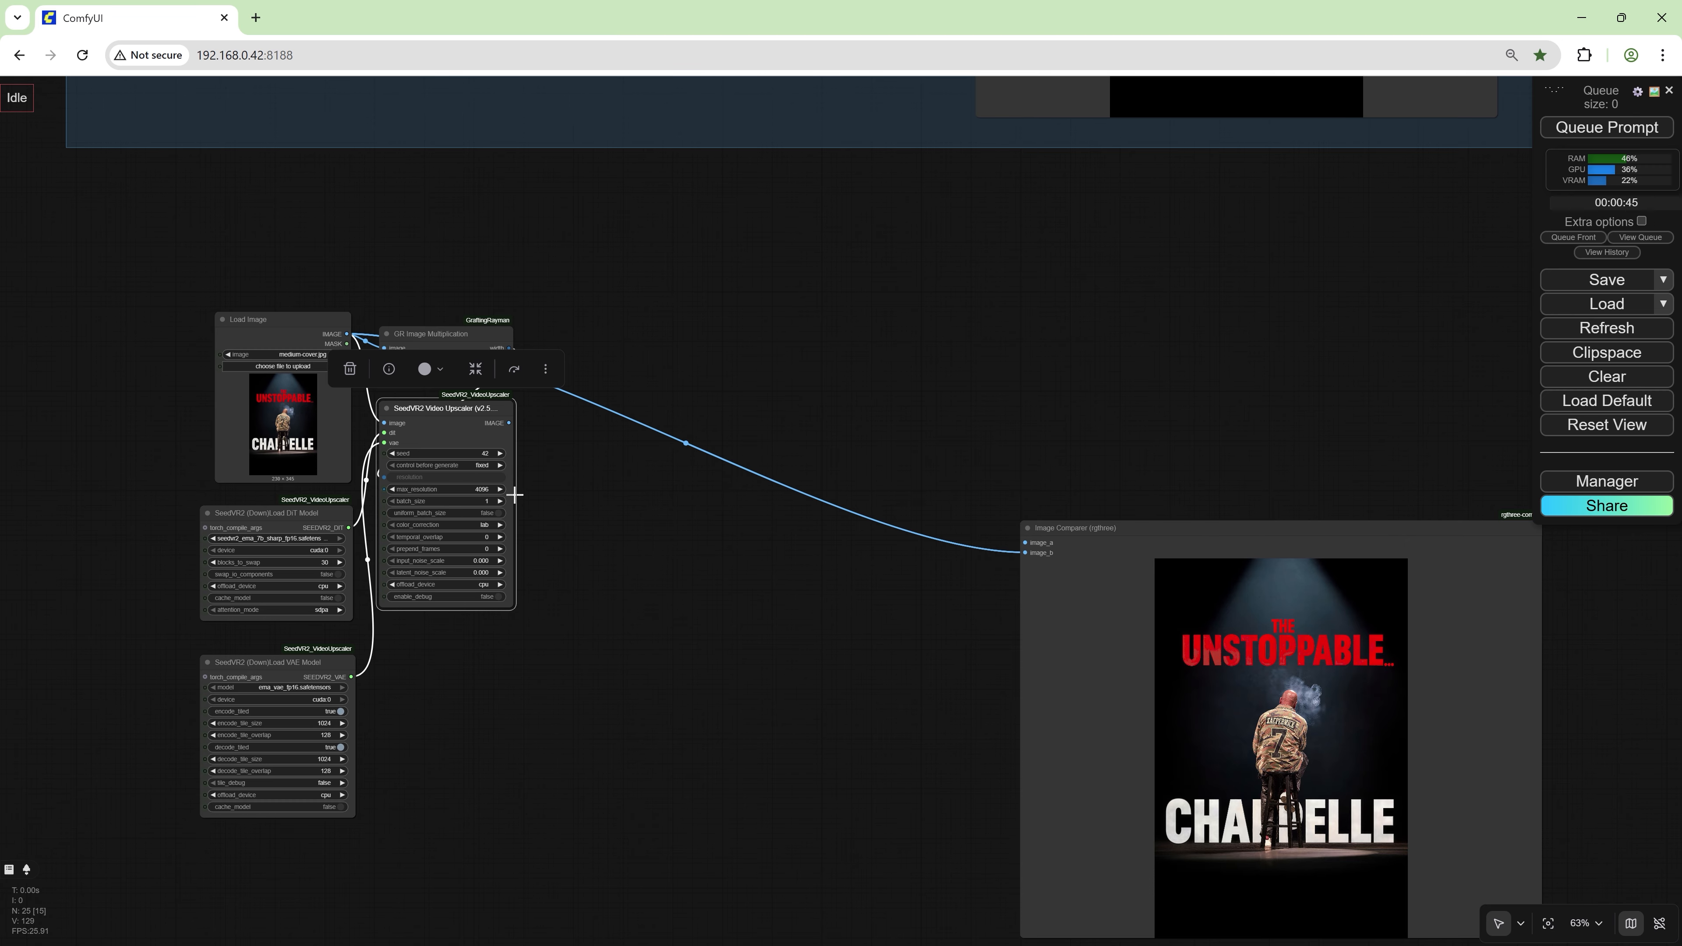
- Duplicate the SeedVR2 Video Upscaler with its input connections beside the original and connect both upscalers' IMAGE outputs to the Image Comparer
key("ctrl+c")
key("ctrl+v")
left_click_drag(570, 482, 594, 442)
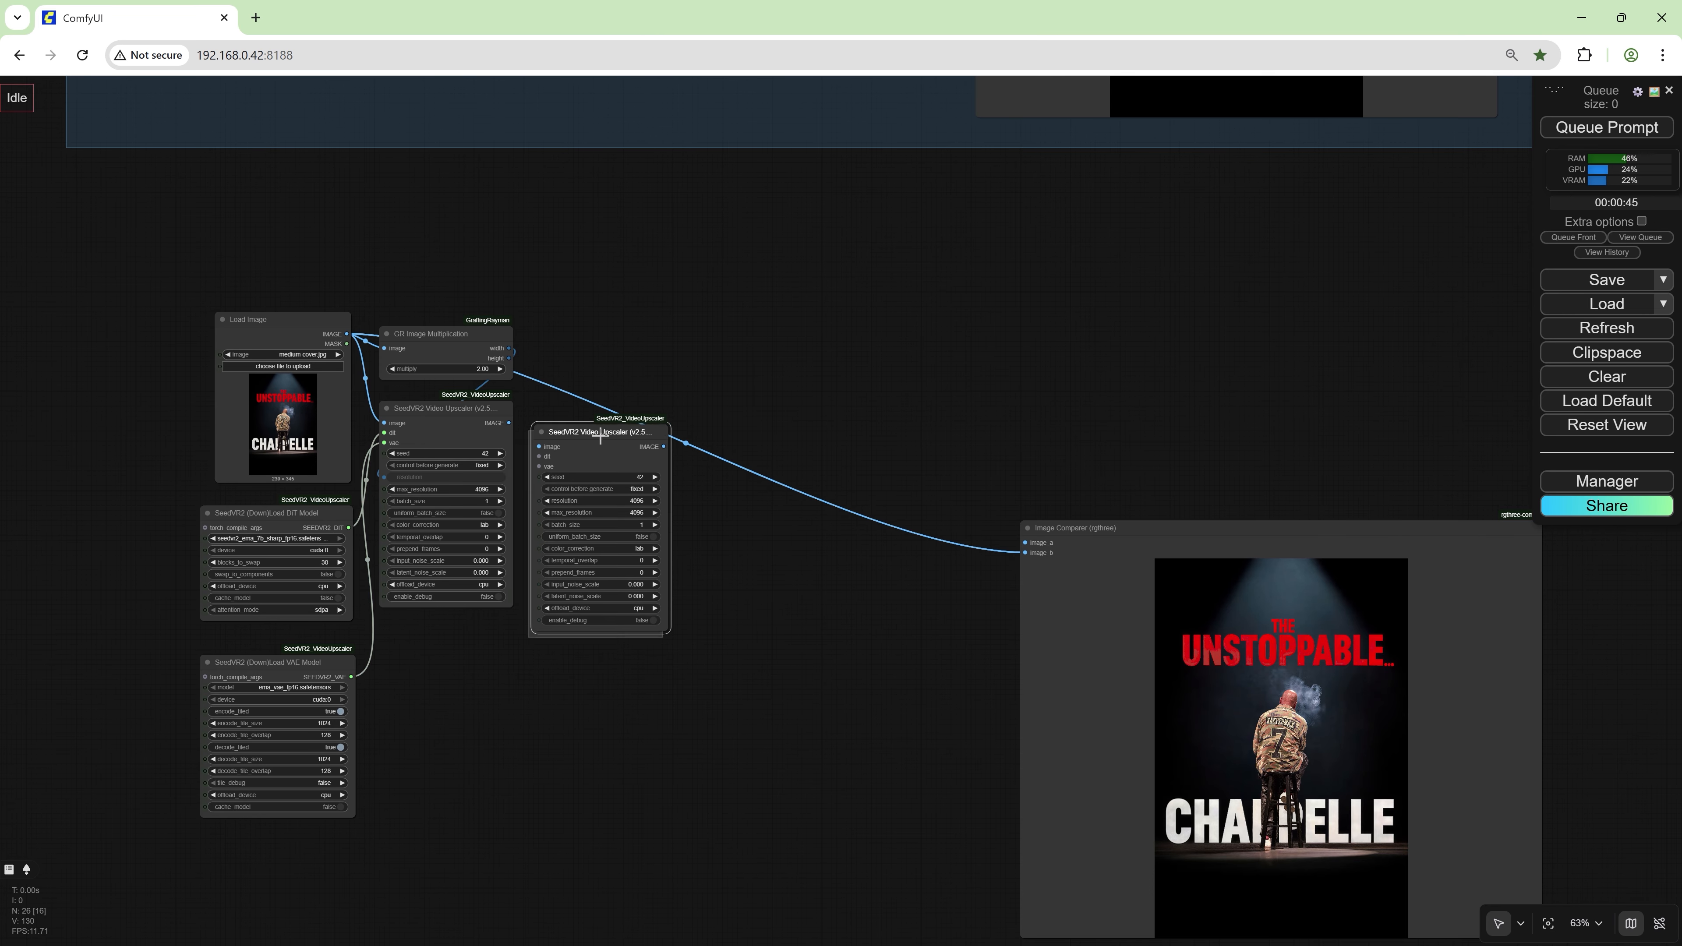
key("Delete")
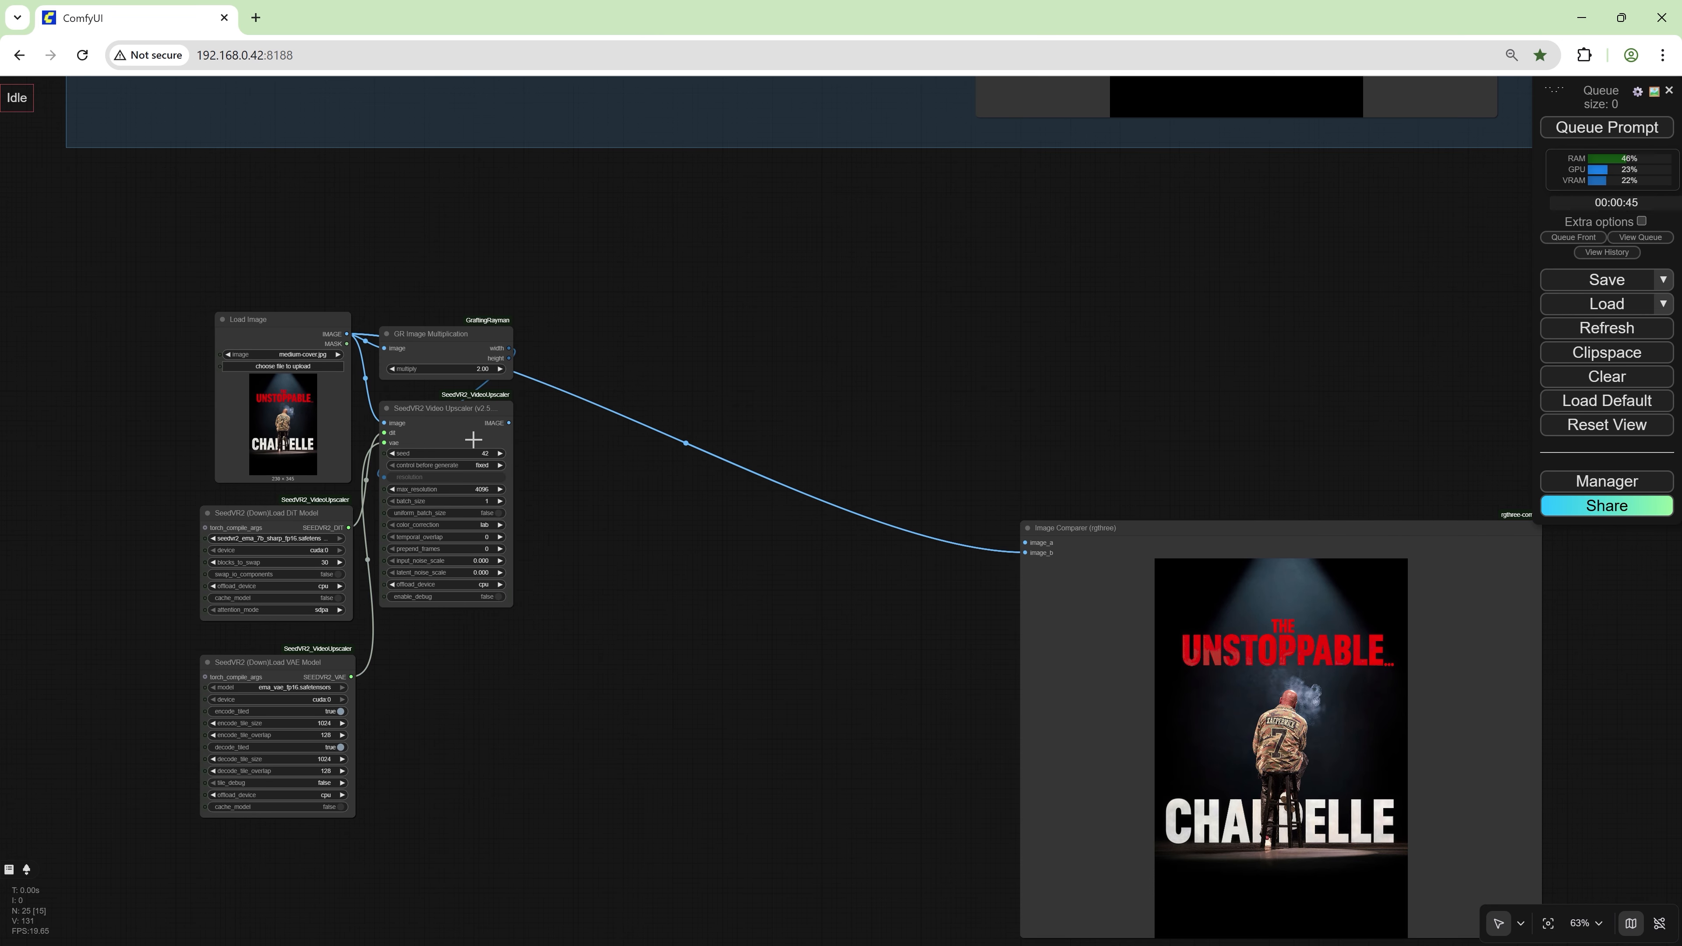
key("ctrl+v")
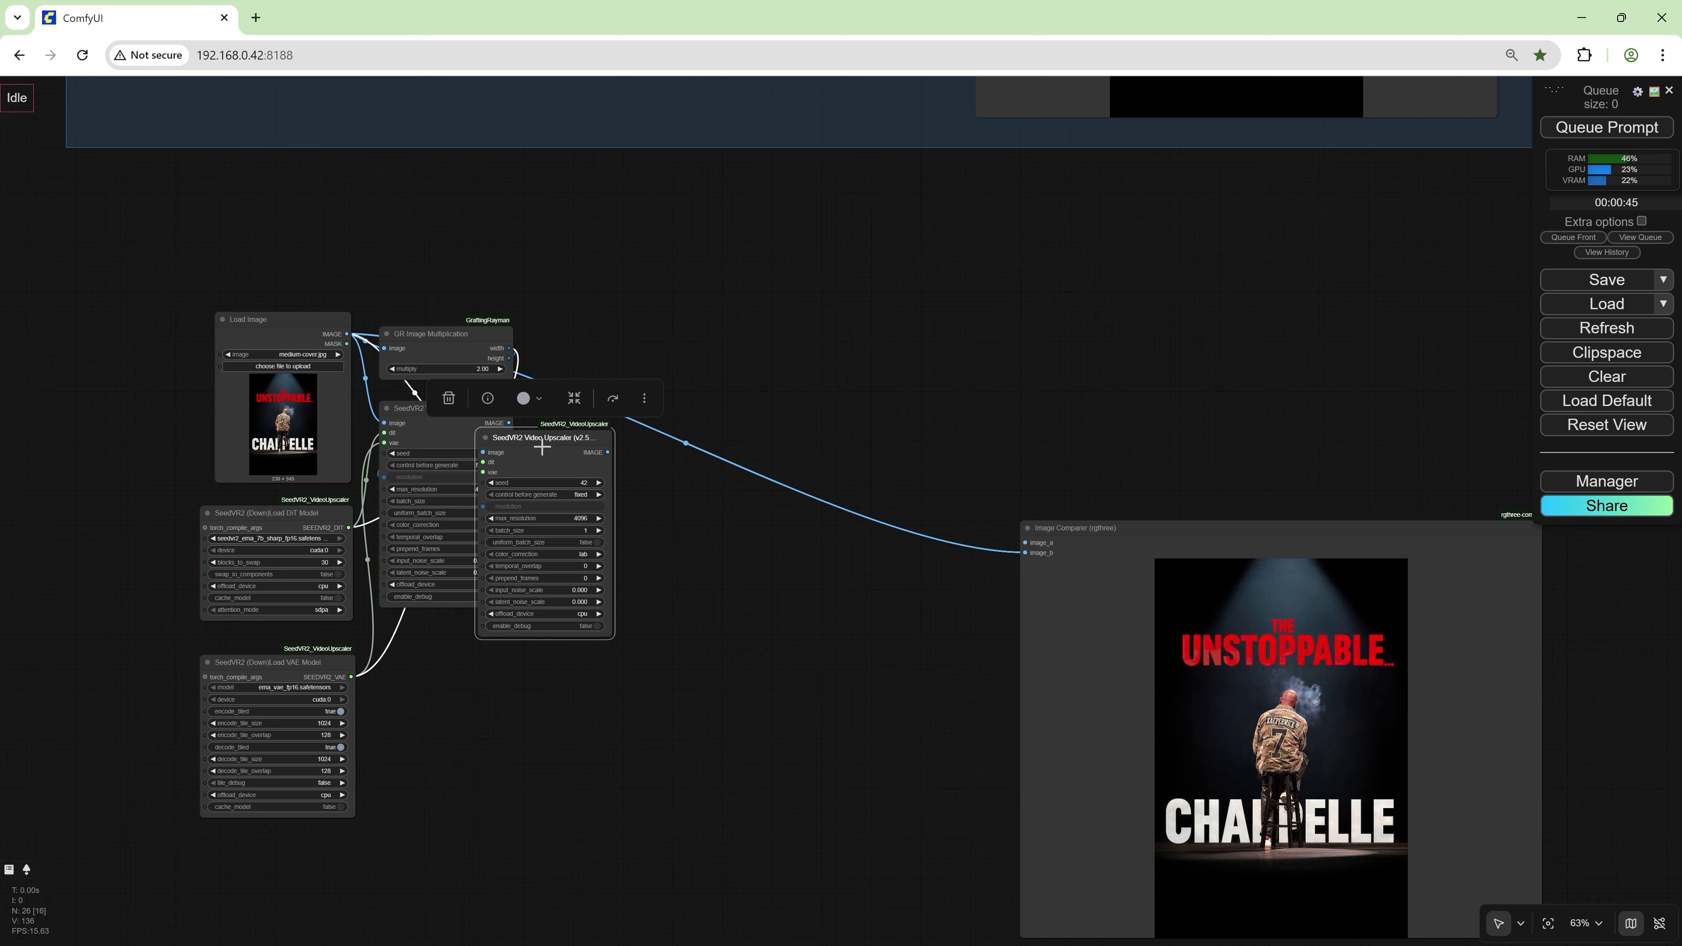
left_click_drag(541, 447, 1017, 561)
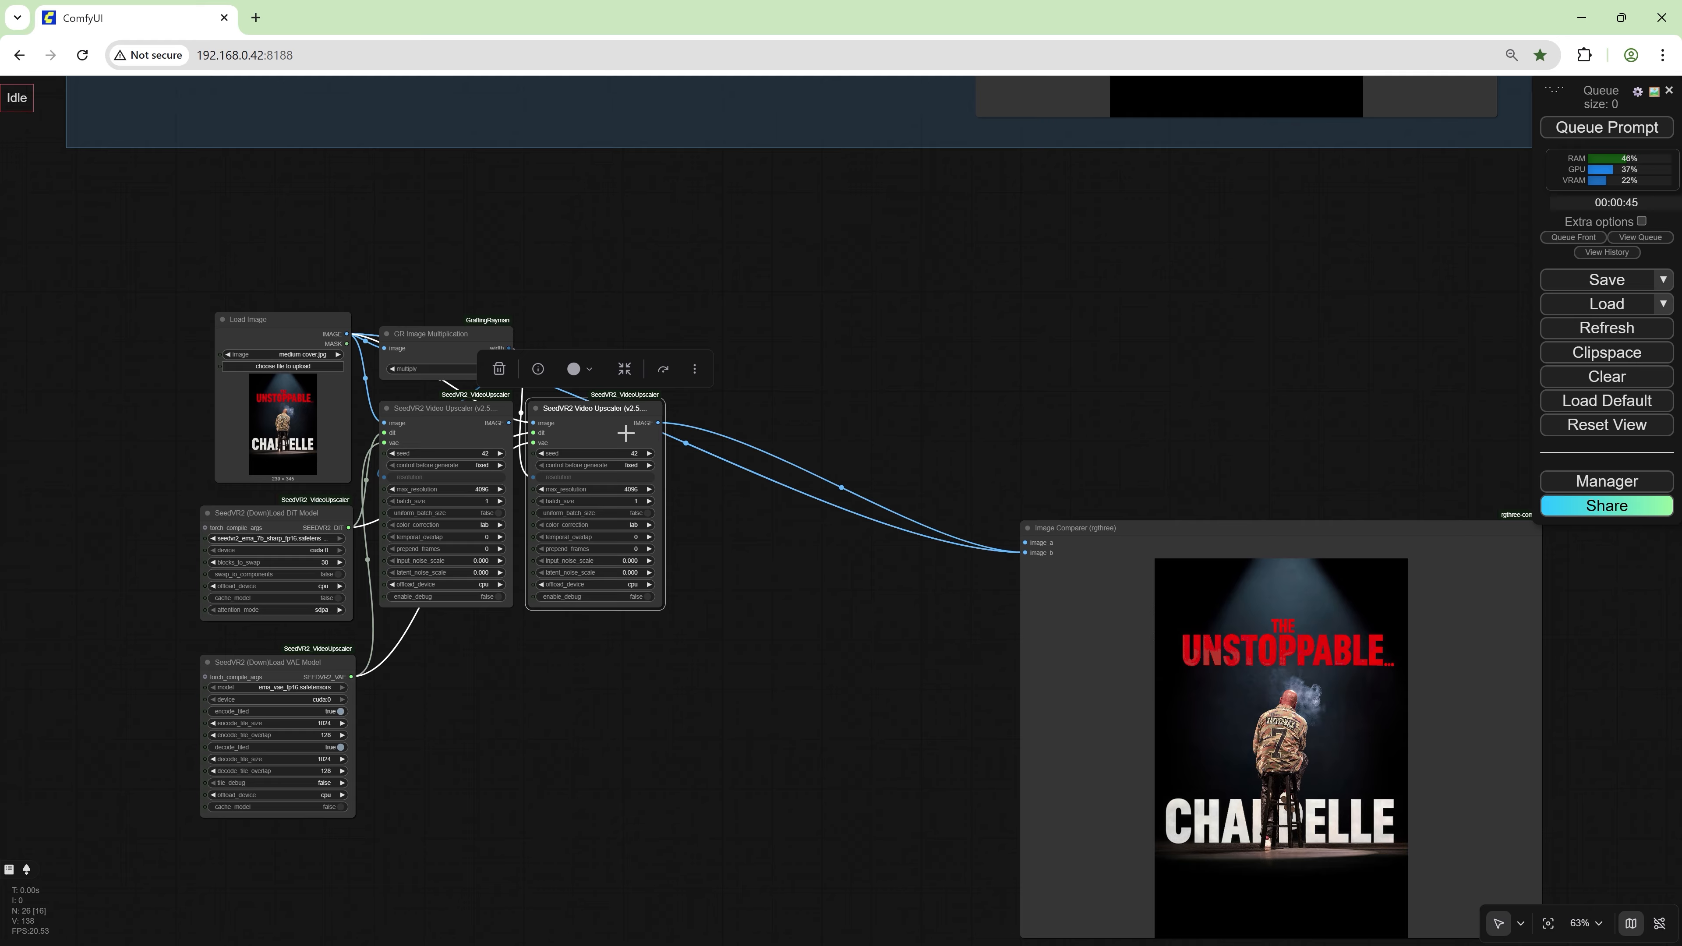
left_click_drag(509, 423, 789, 400)
- Place the connected Image Comparer next to the second upscaler and delete the leftover duplicate comparer nodes
left_click(1278, 556)
key("Delete")
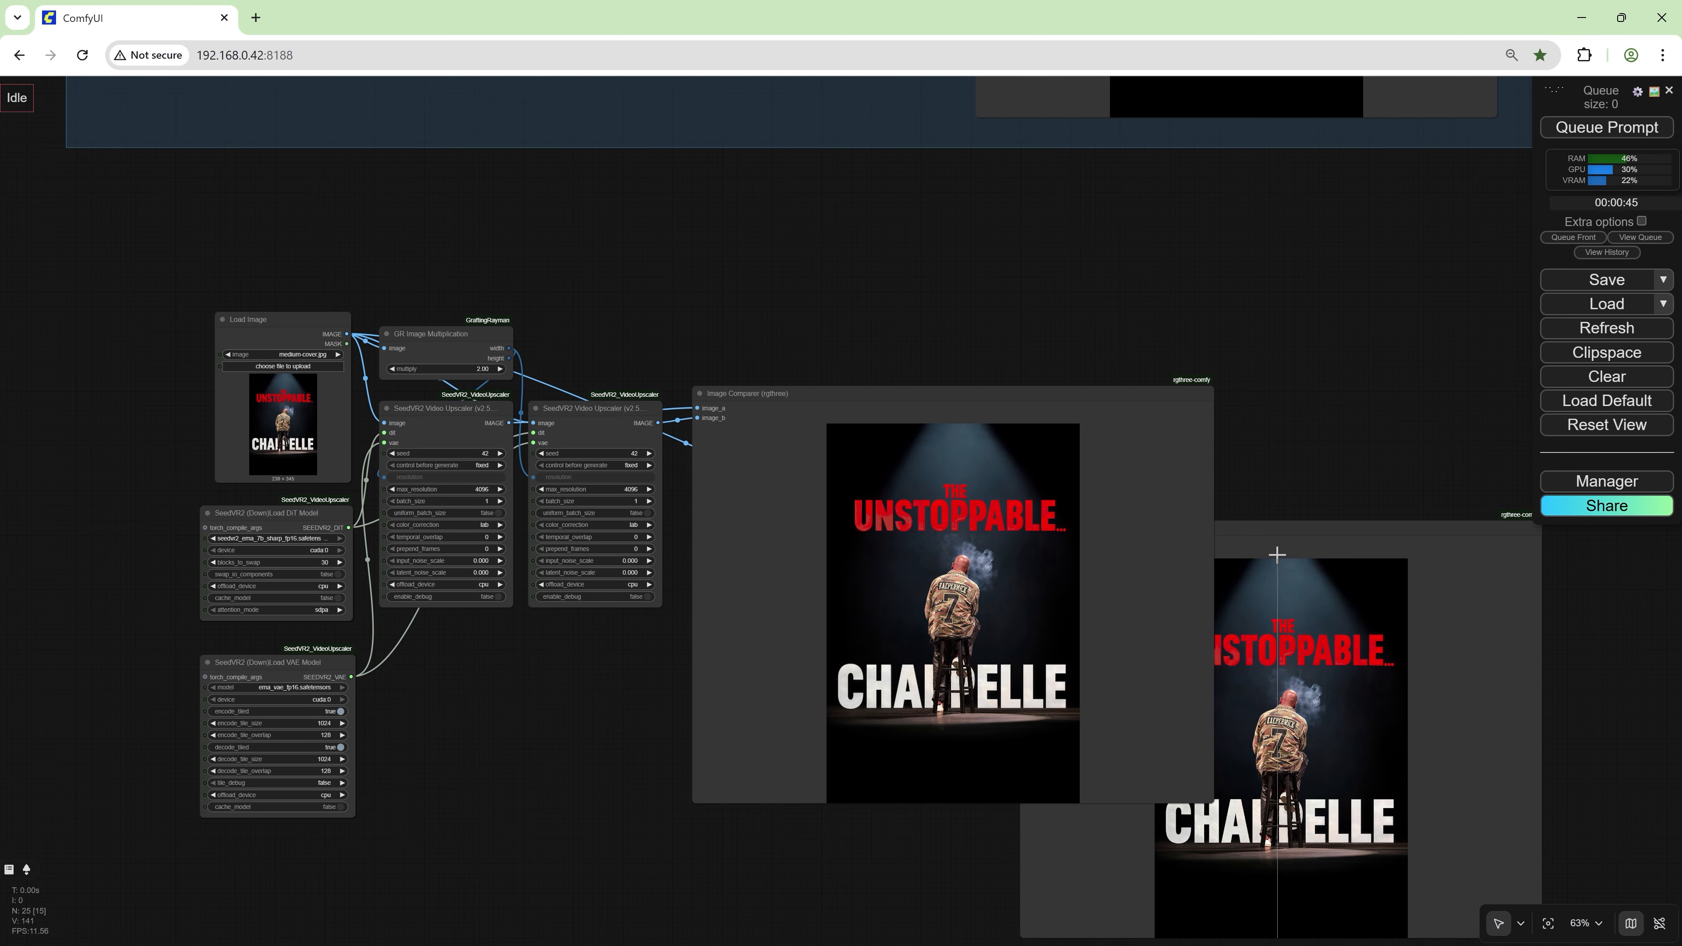
left_click(1278, 550)
key("Delete")
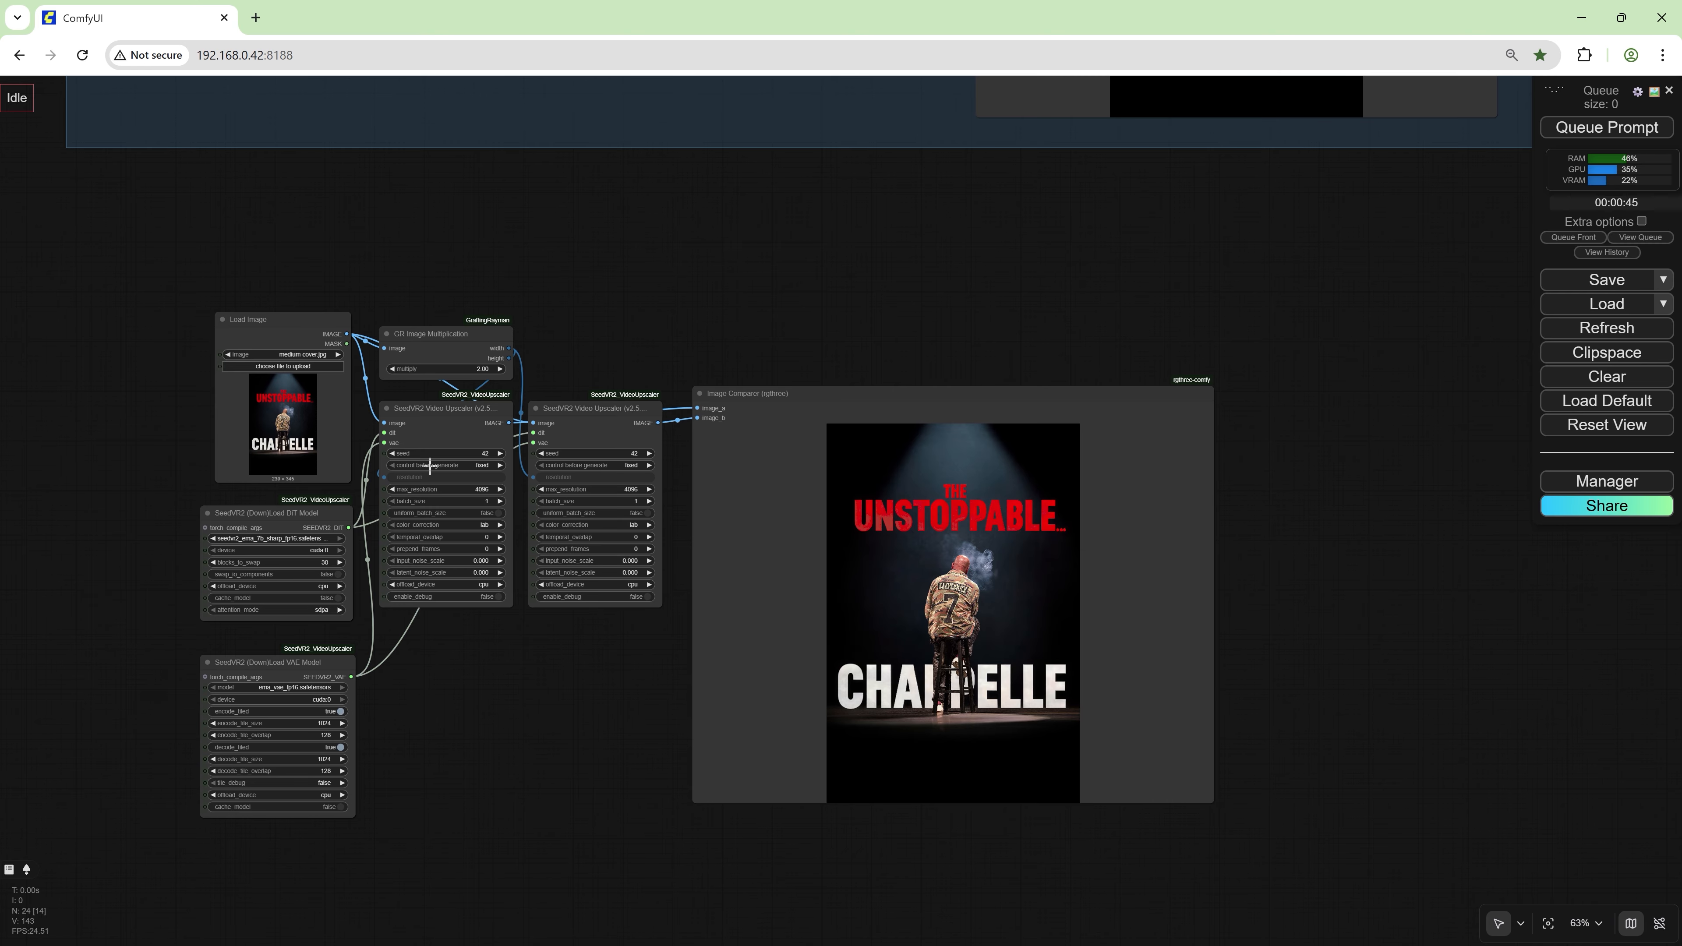
- Align the two upscalers in a row and position the GR Image Multiplication node above the first one, level with Load Image
scroll(292, 490, "up", 4)
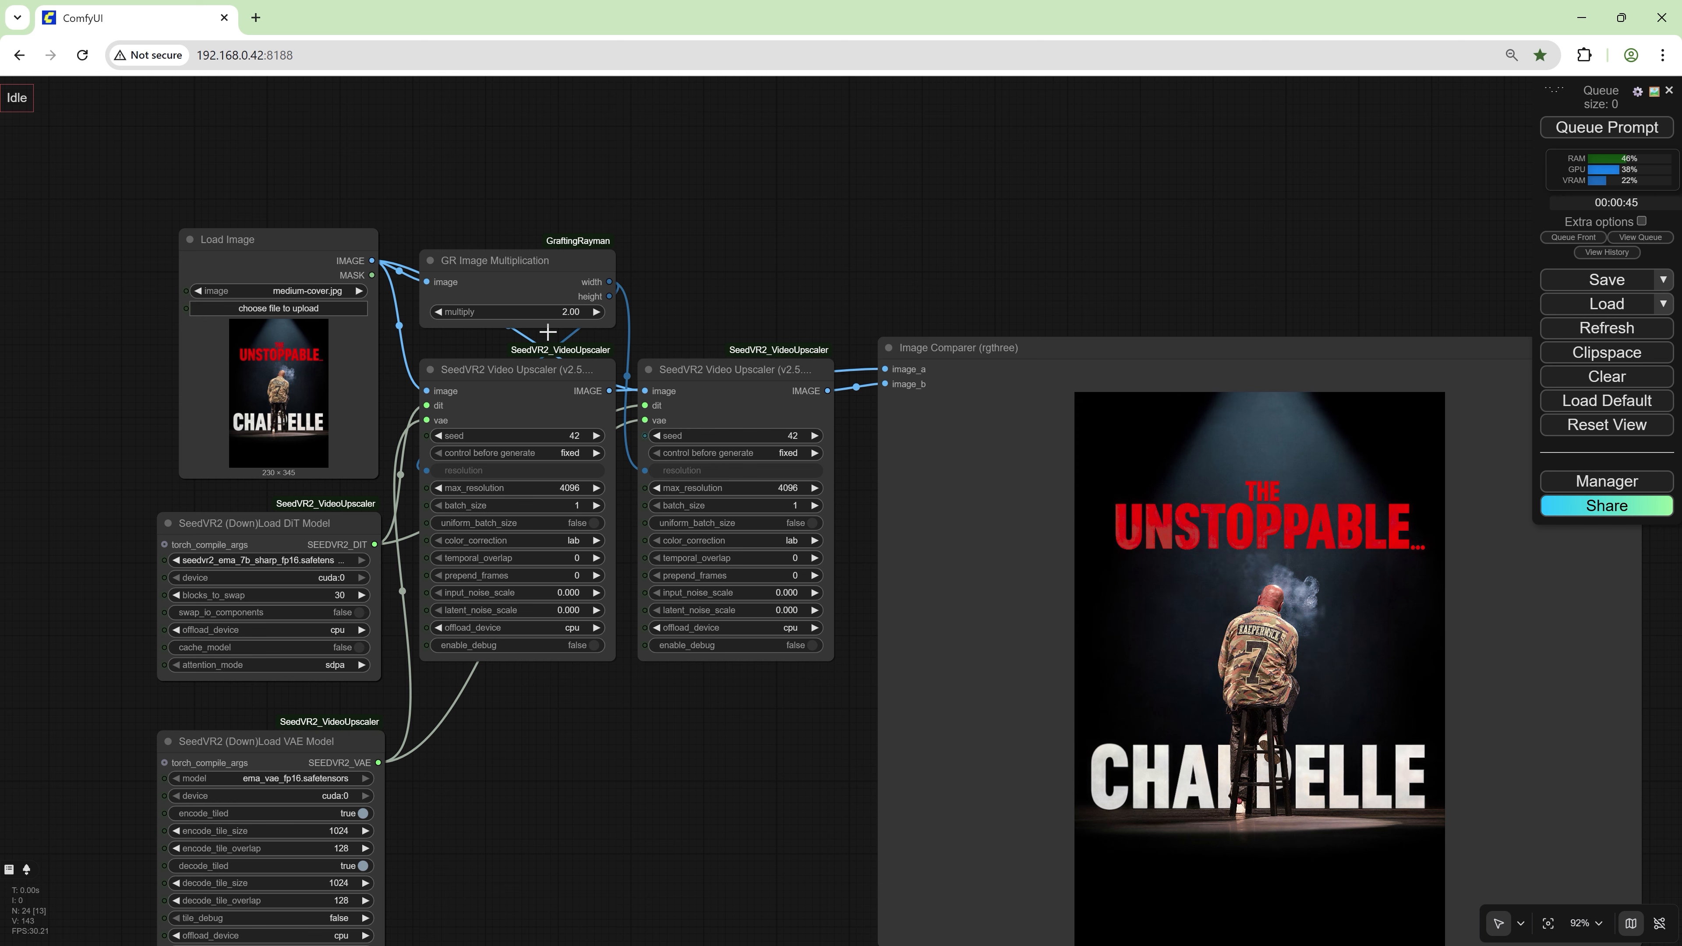
left_click_drag(489, 295, 620, 273)
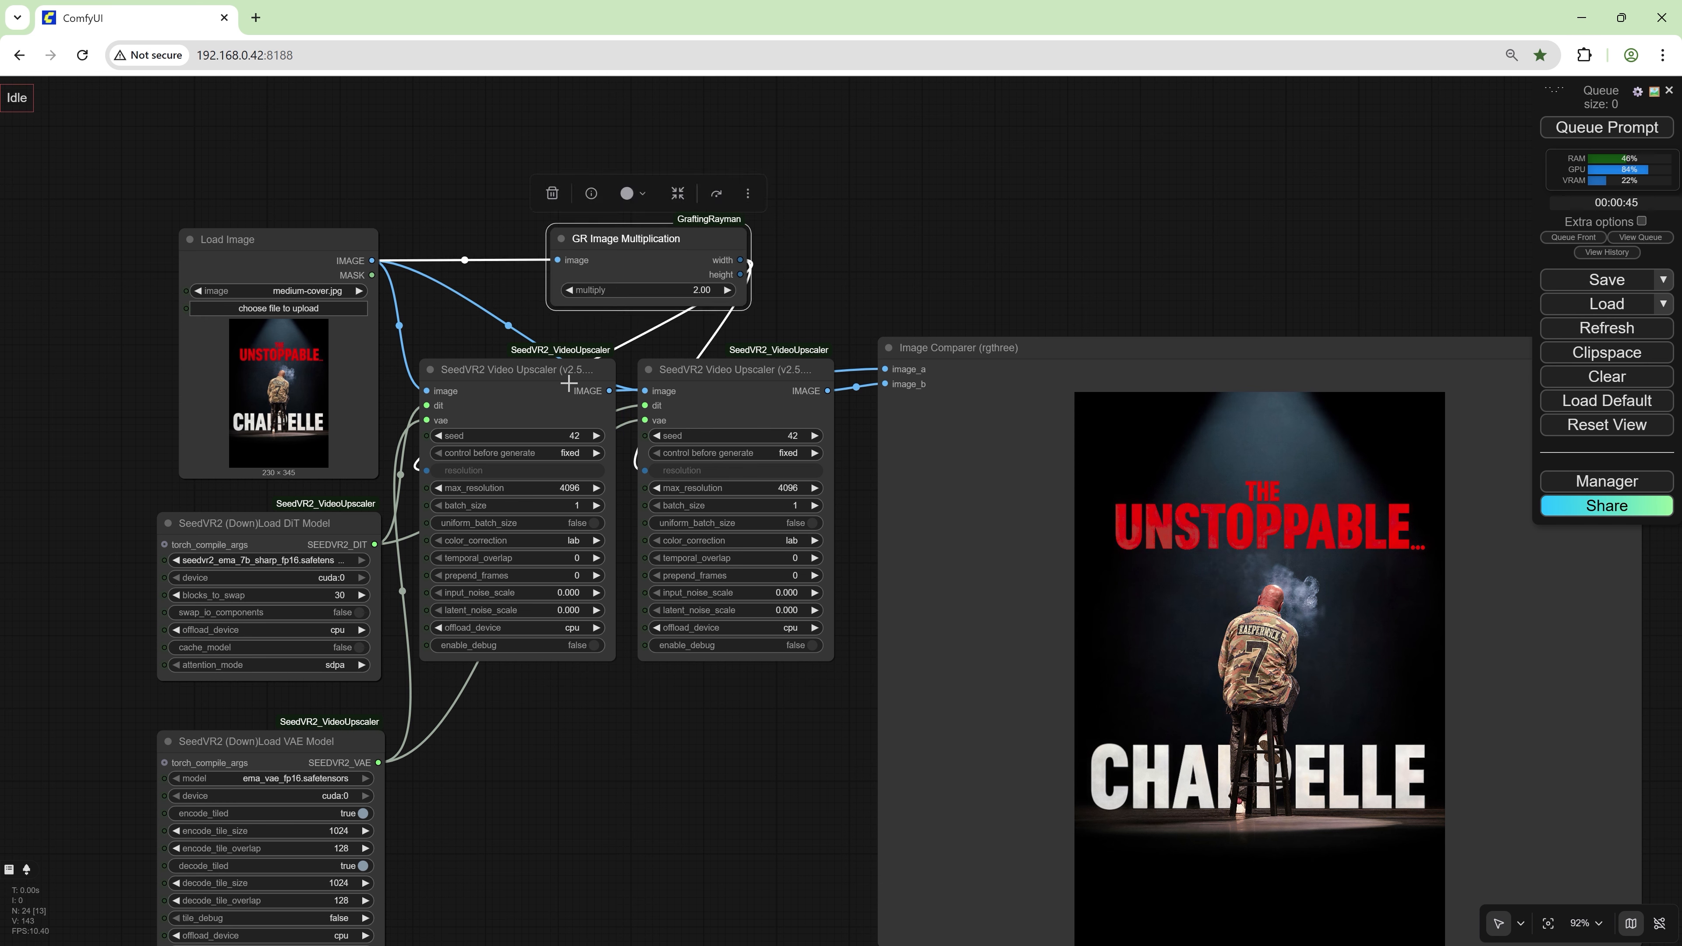
left_click_drag(564, 376, 584, 487)
left_click_drag(646, 259, 384, 216)
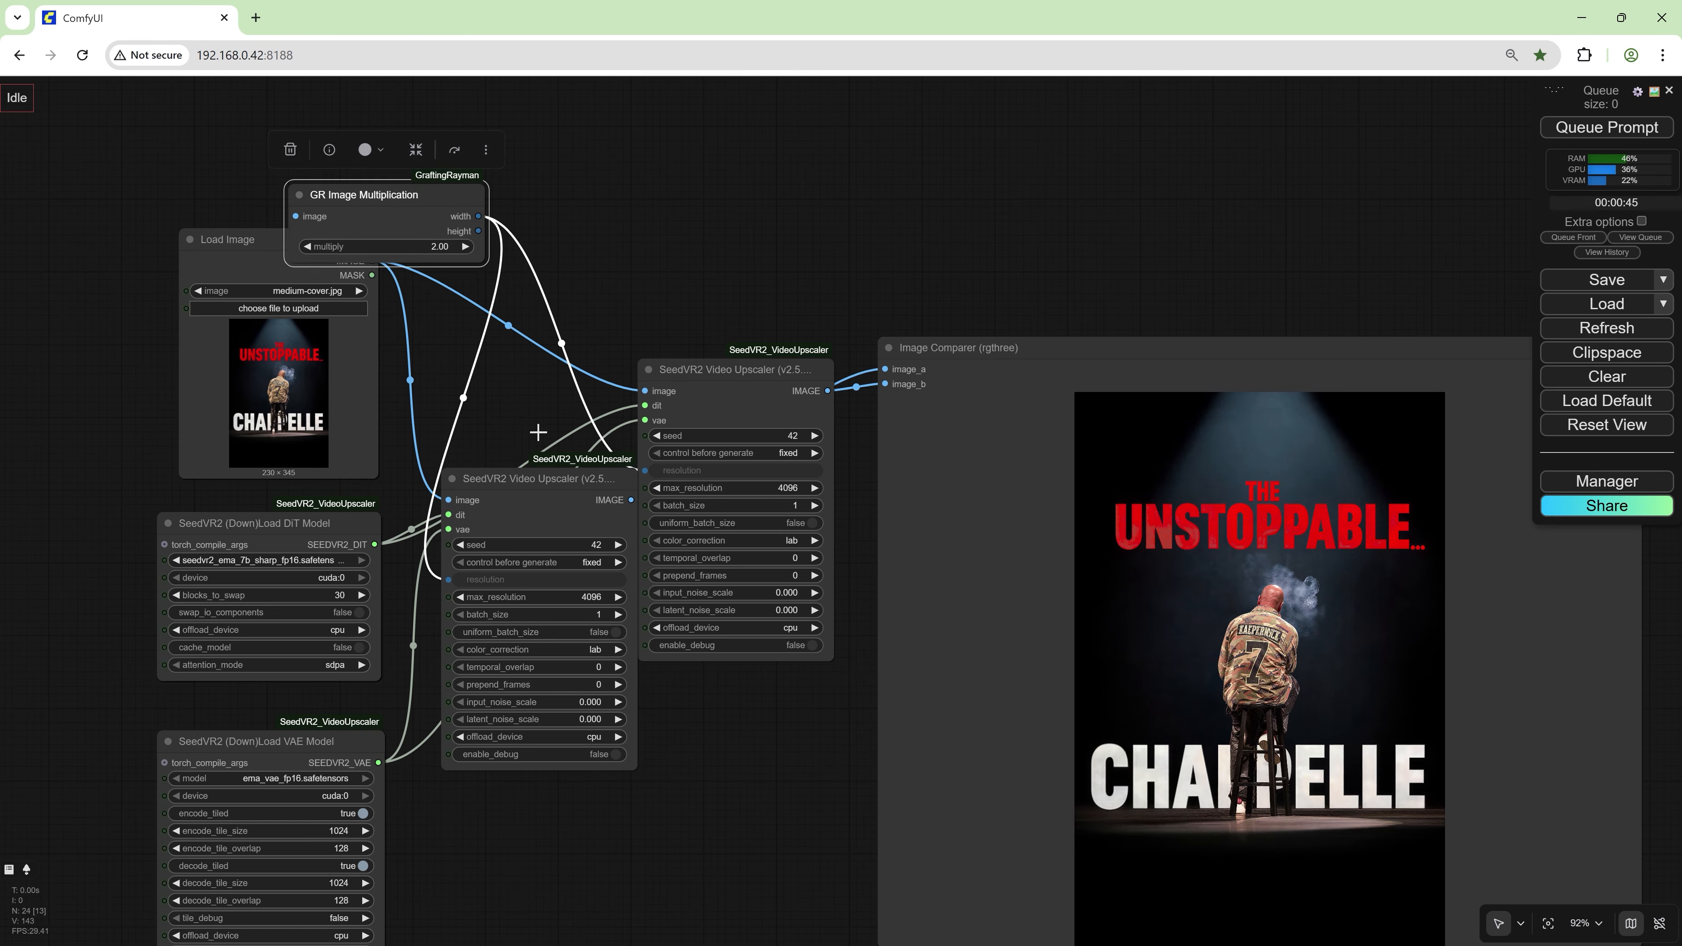
left_click_drag(538, 478, 516, 347)
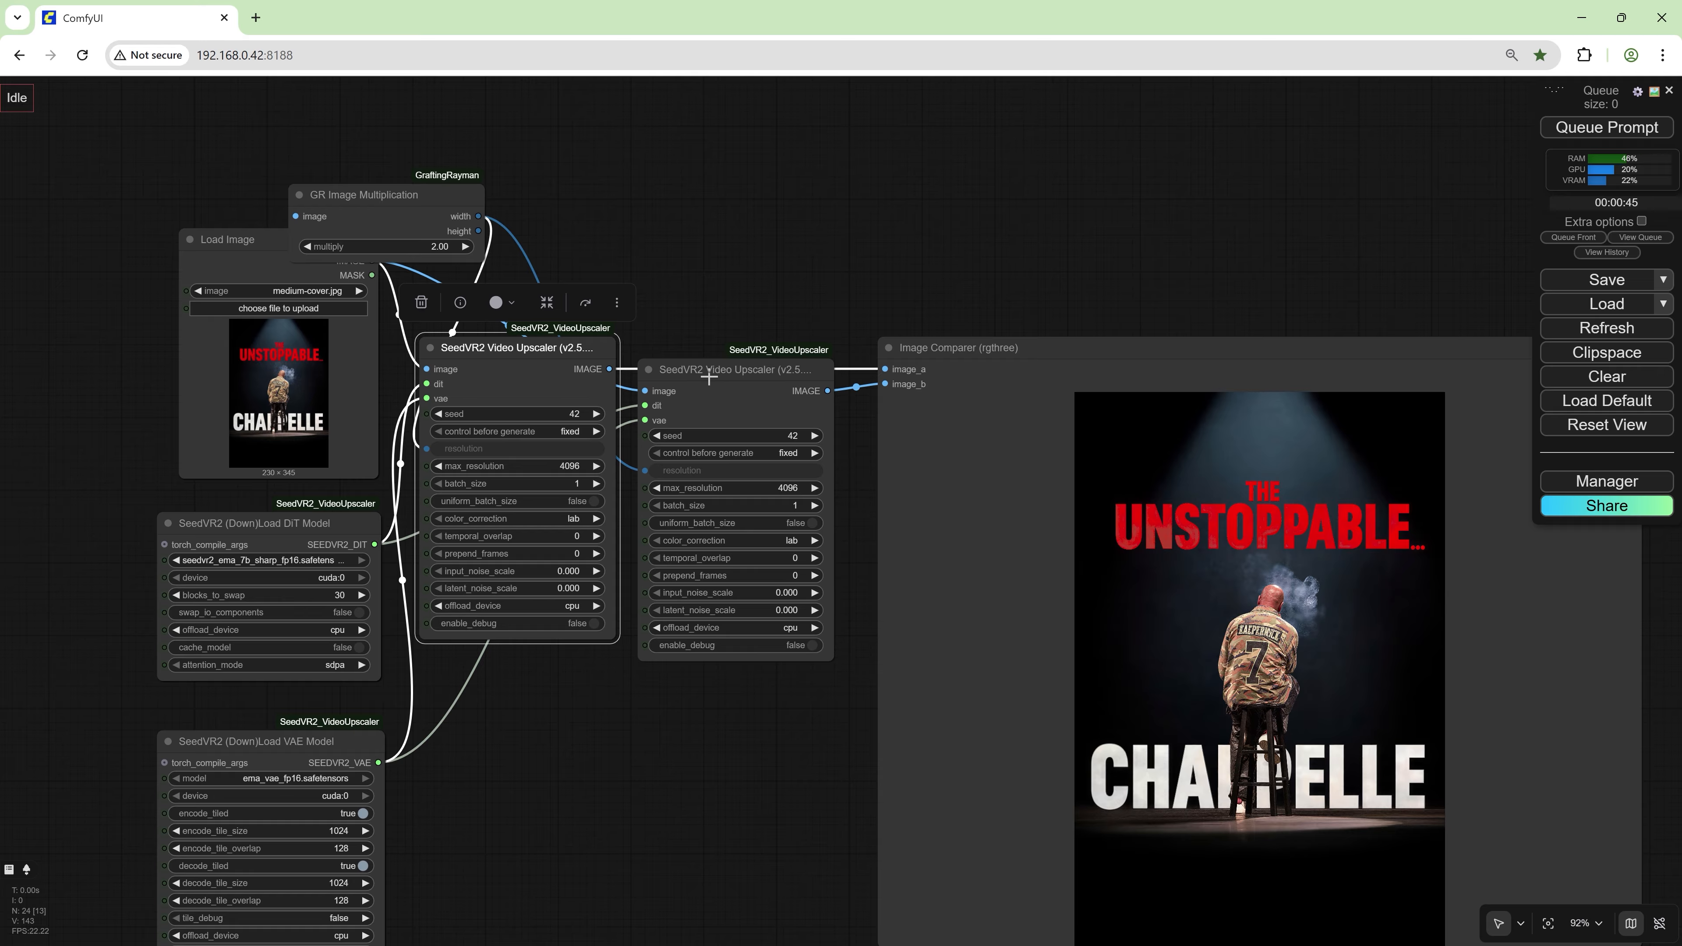
left_click_drag(708, 377, 708, 354)
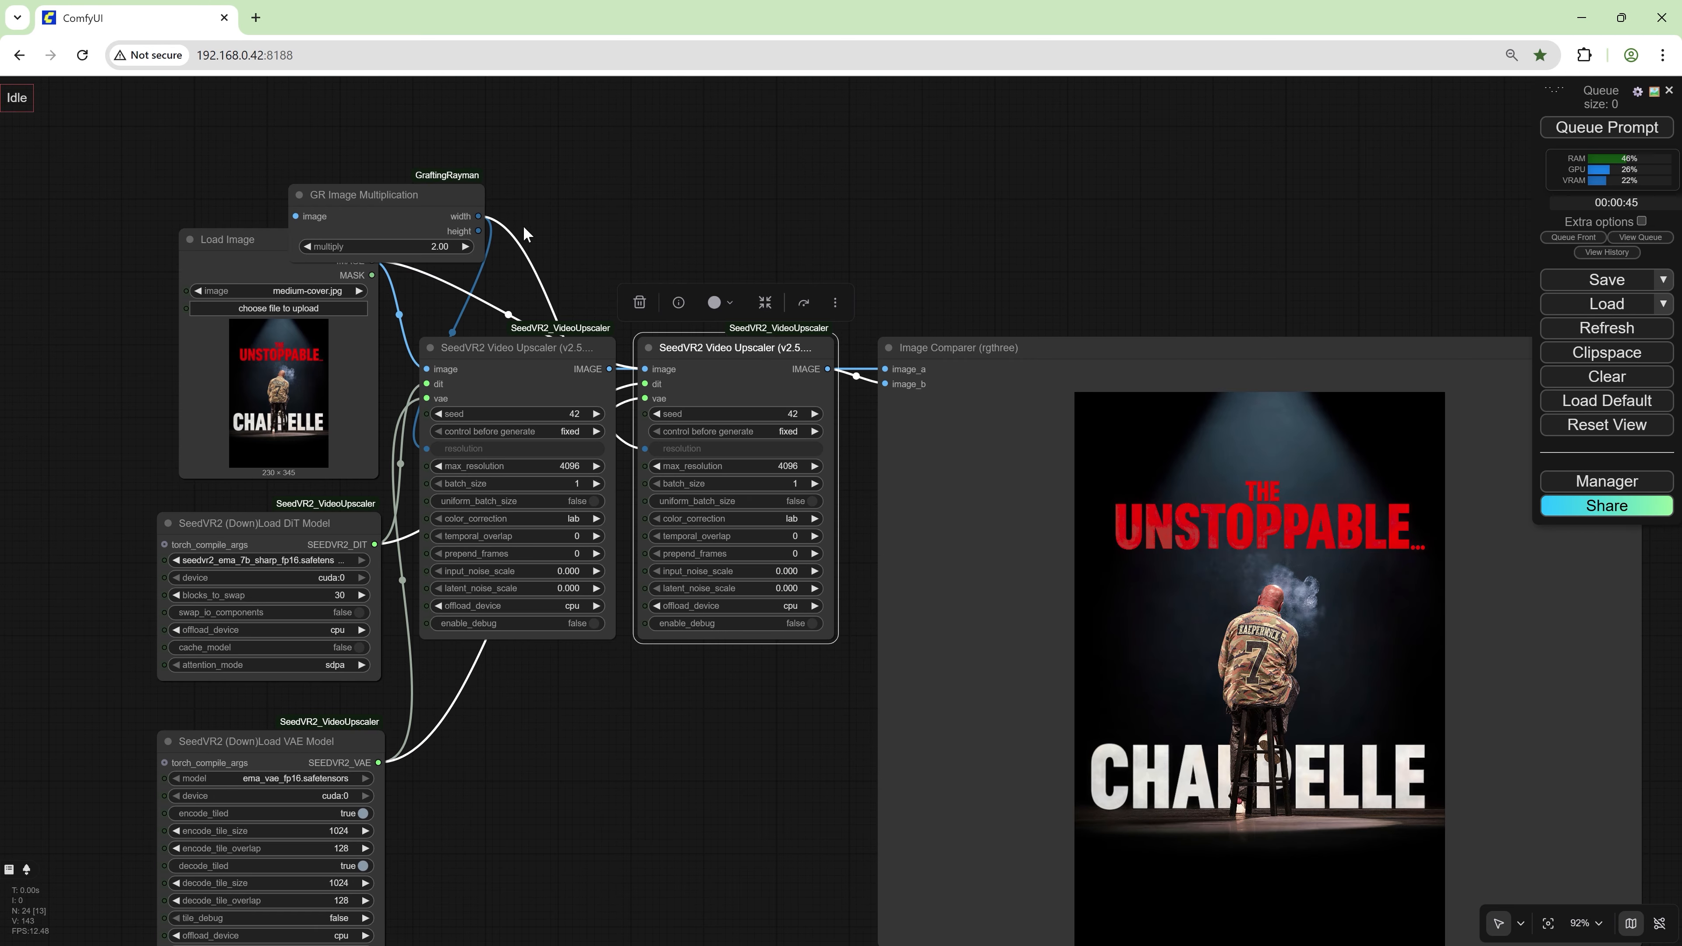
left_click_drag(428, 203, 558, 247)
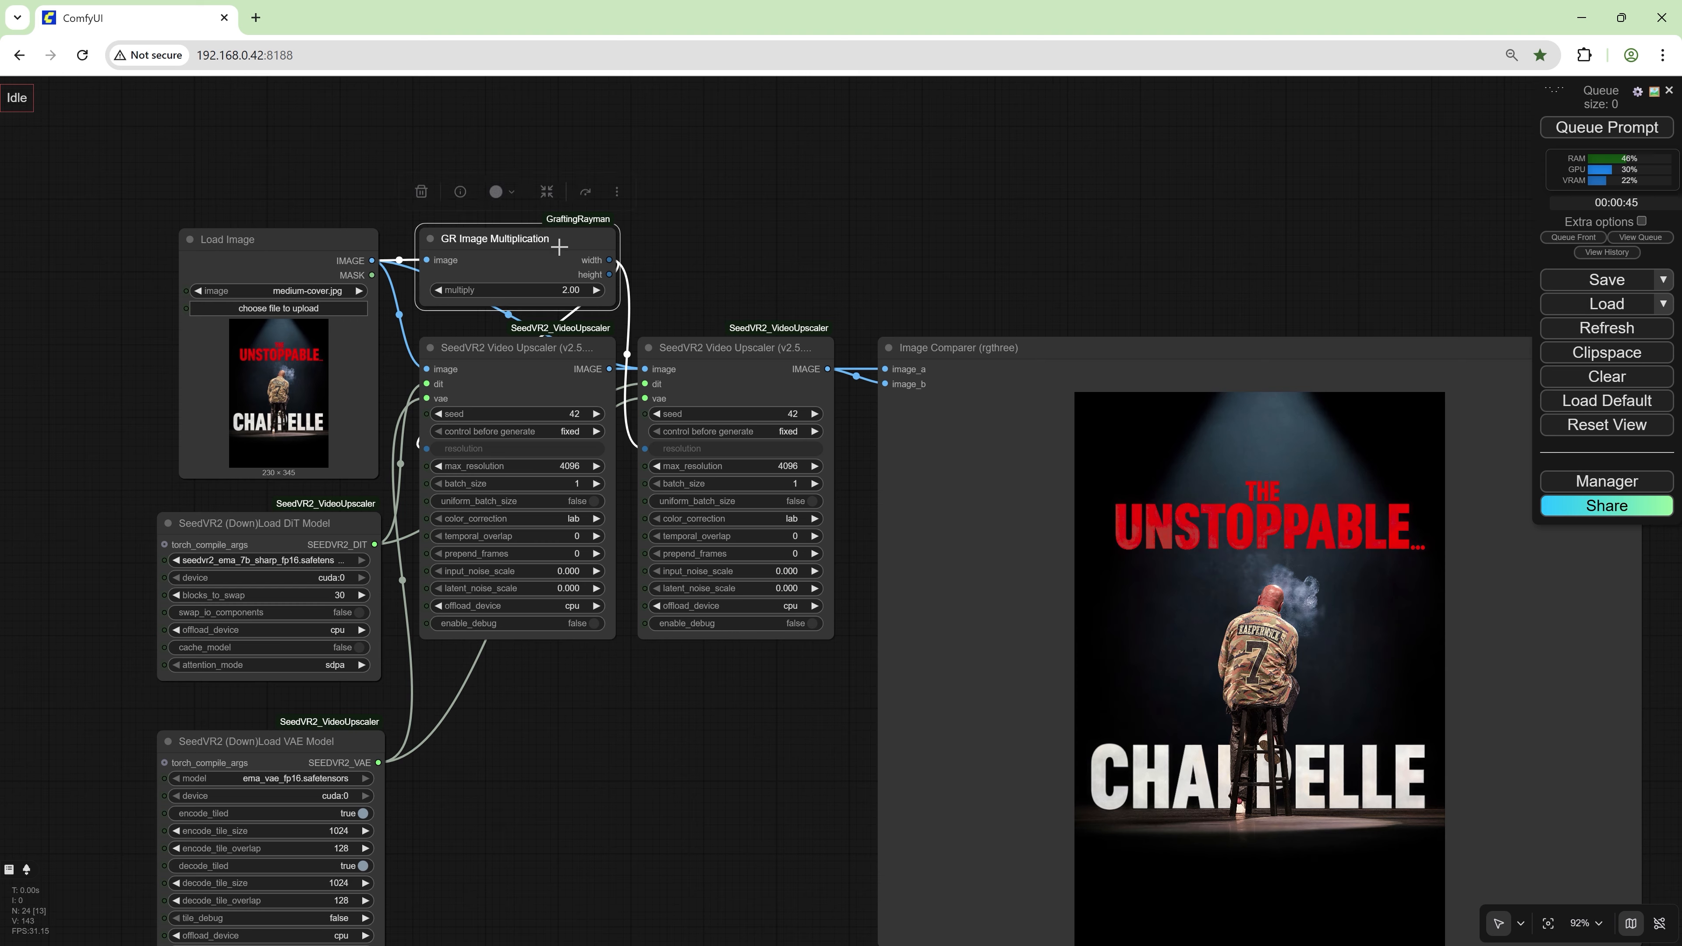
- Duplicate the GR Image Multiplication node and place the copy above the second upscaler
key("ctrl+c")
key("ctrl+v")
left_click_drag(784, 227, 692, 246)
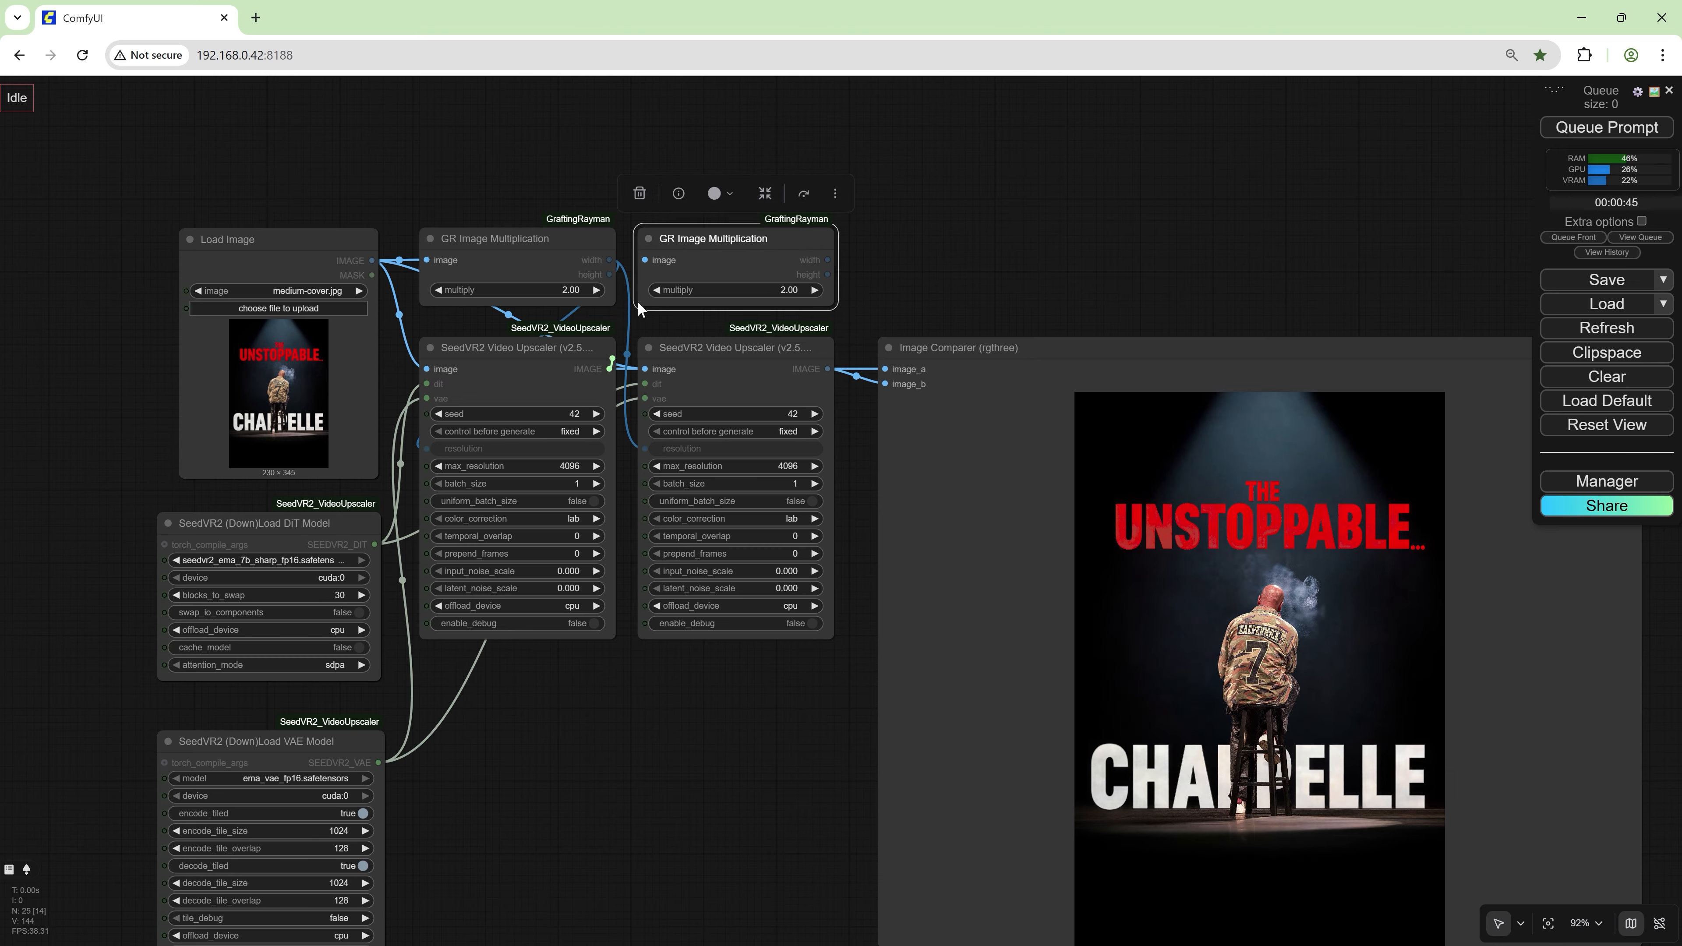
- Wire the first upscaler's IMAGE into the copied multiplication node and its width into the second upscaler's resolution, and queue the prompt
left_click_drag(639, 308, 644, 260)
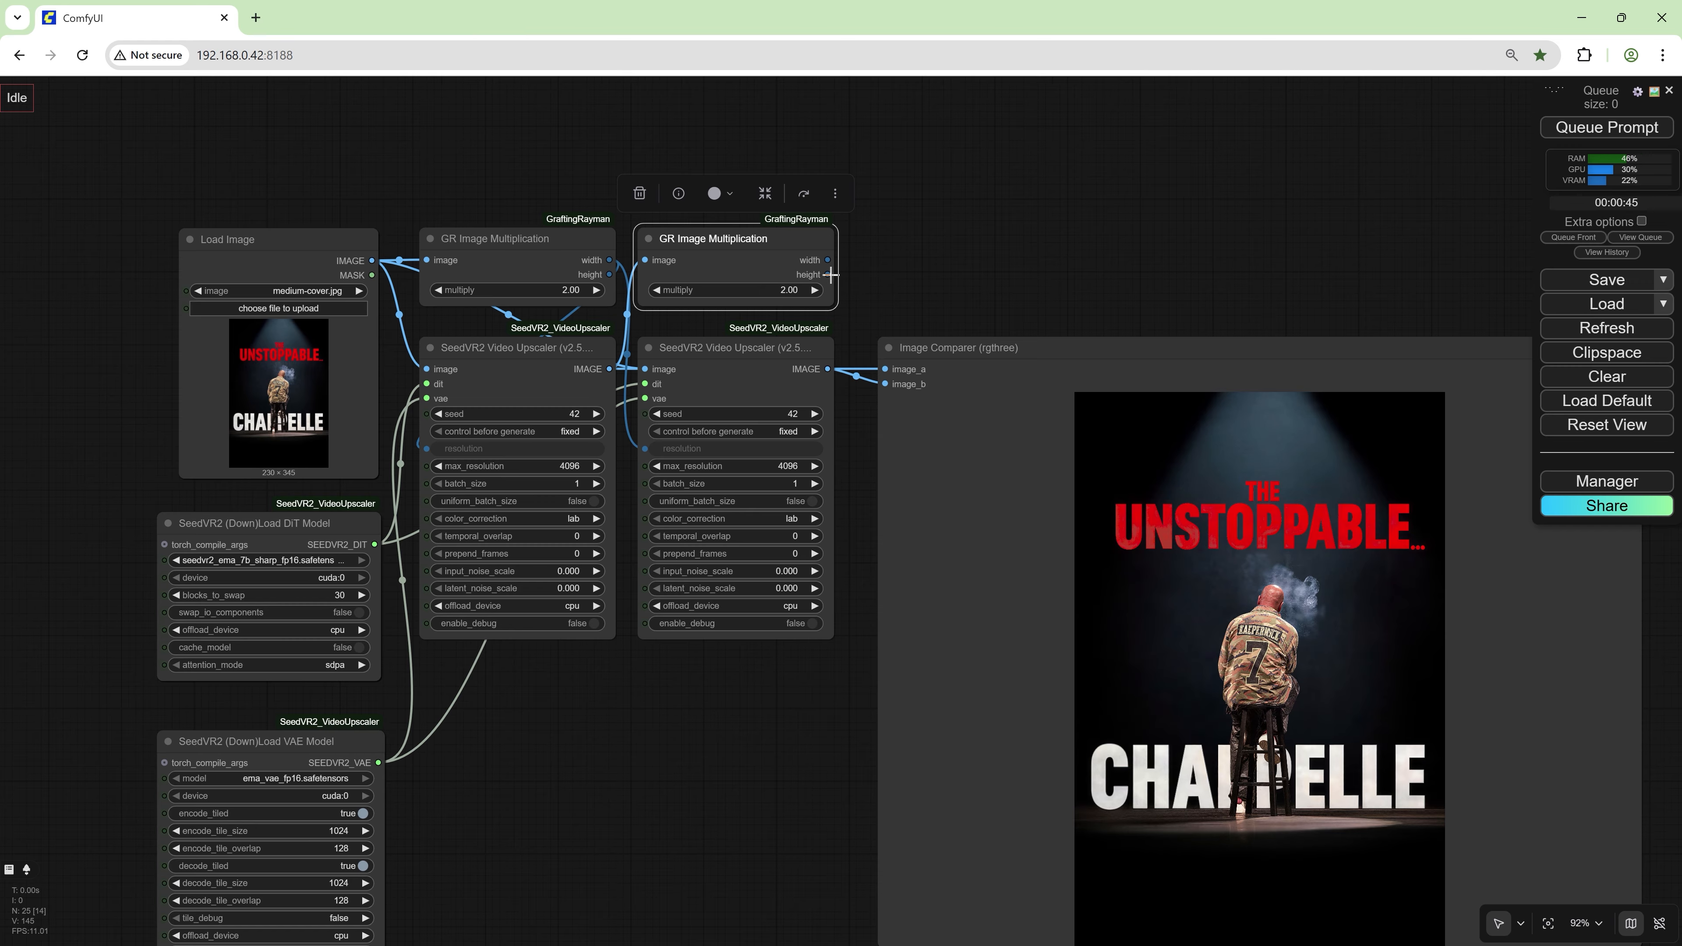
left_click_drag(830, 260, 647, 449)
left_click(1606, 128)
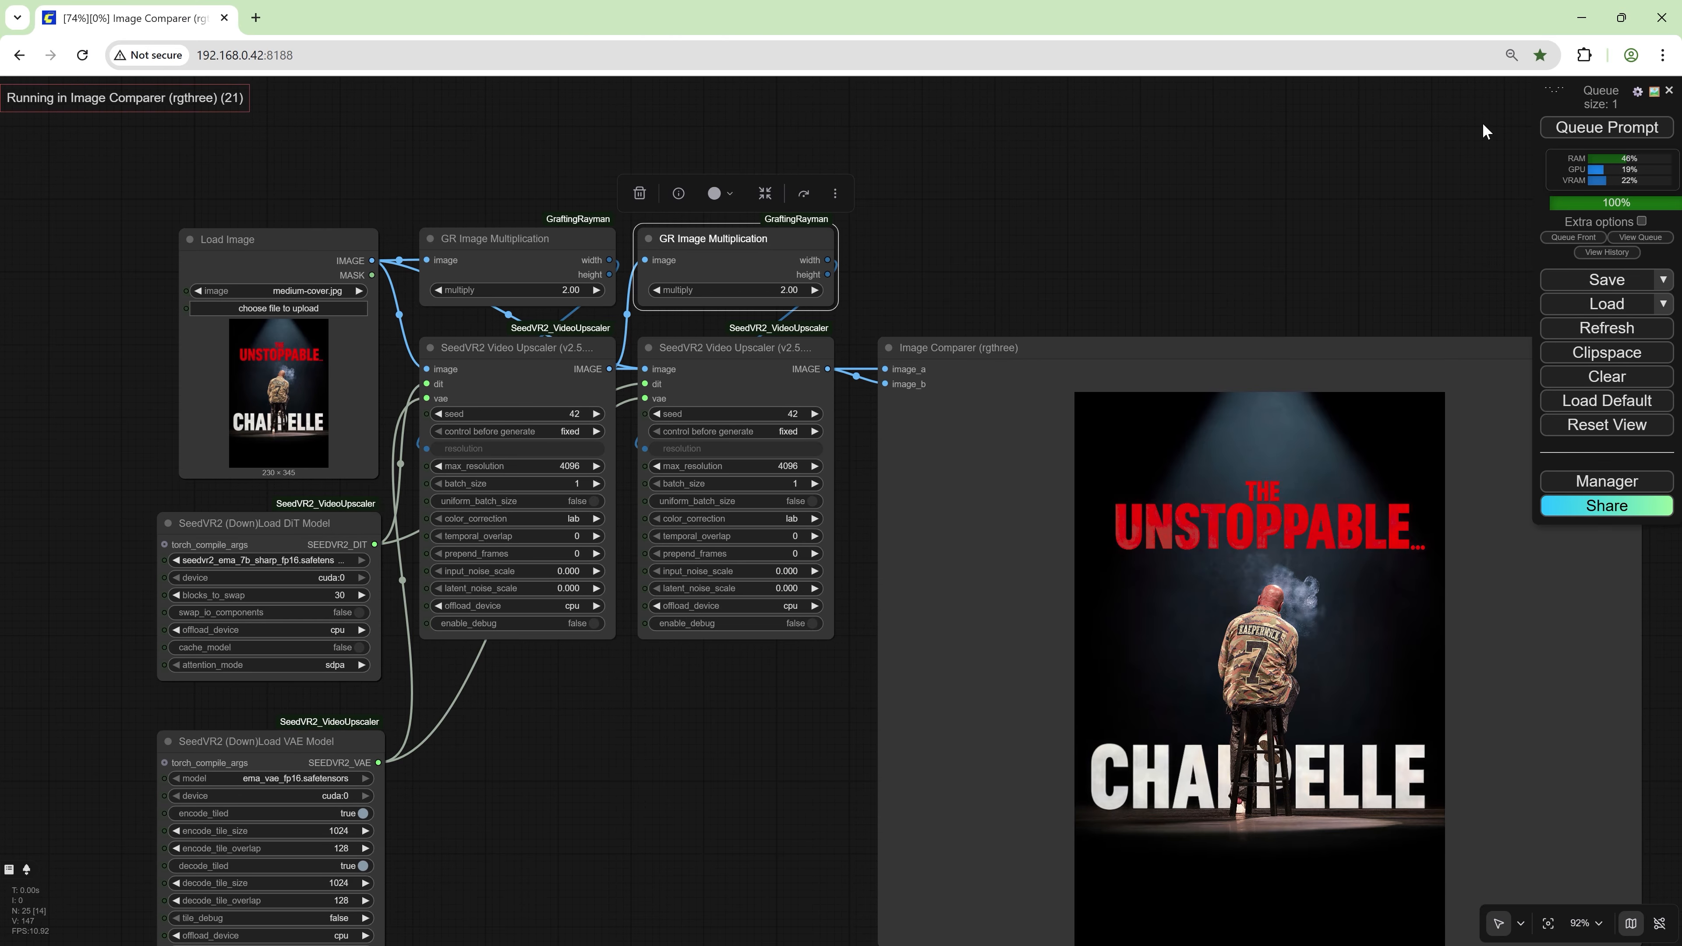
- Add a Preview Image node above the Image Comparer and connect the second upscaler's IMAGE output to it
left_click(1028, 263)
double_click(1029, 263)
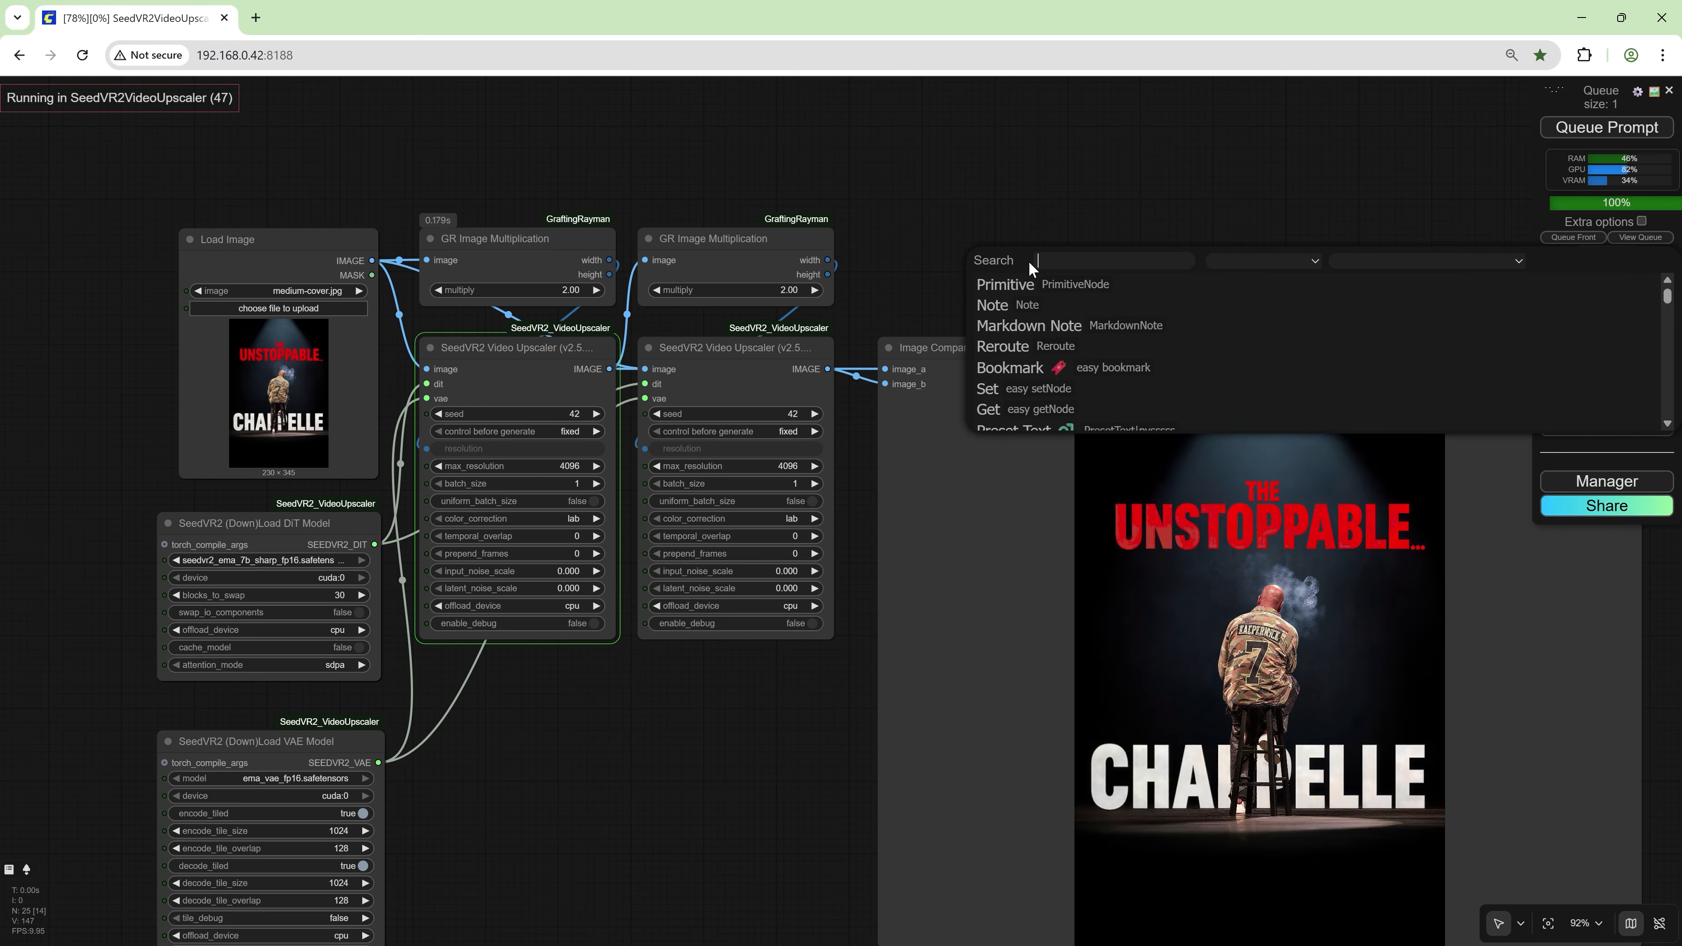
type("iamge pre")
key("ctrl+a")
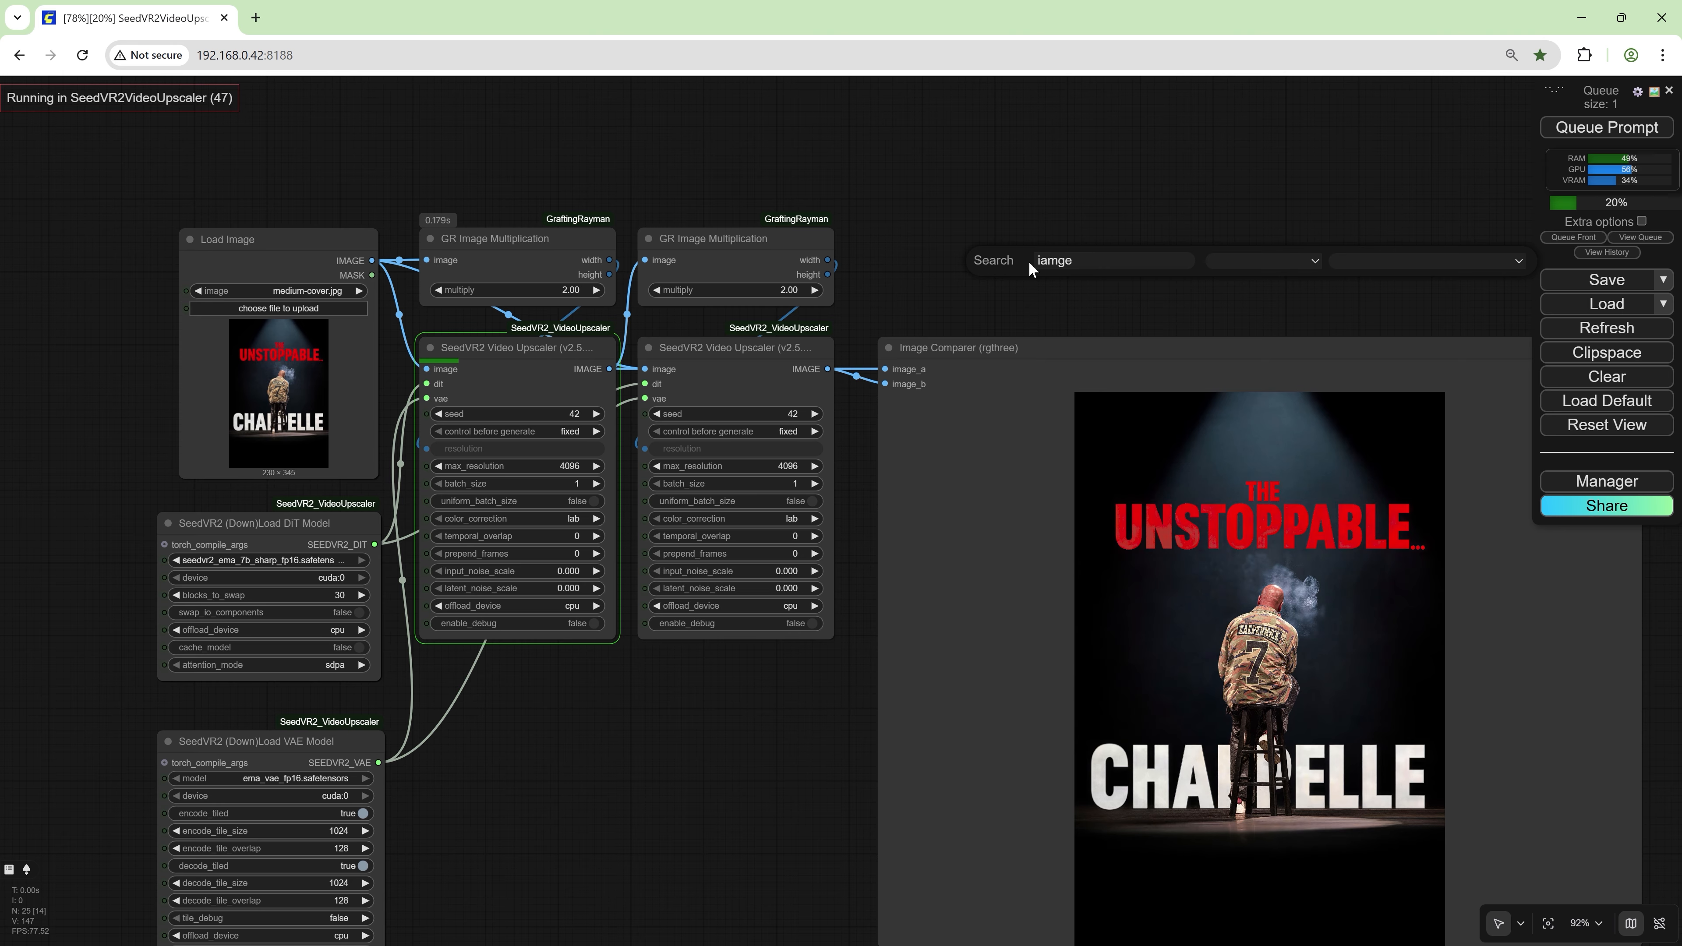
type("preview")
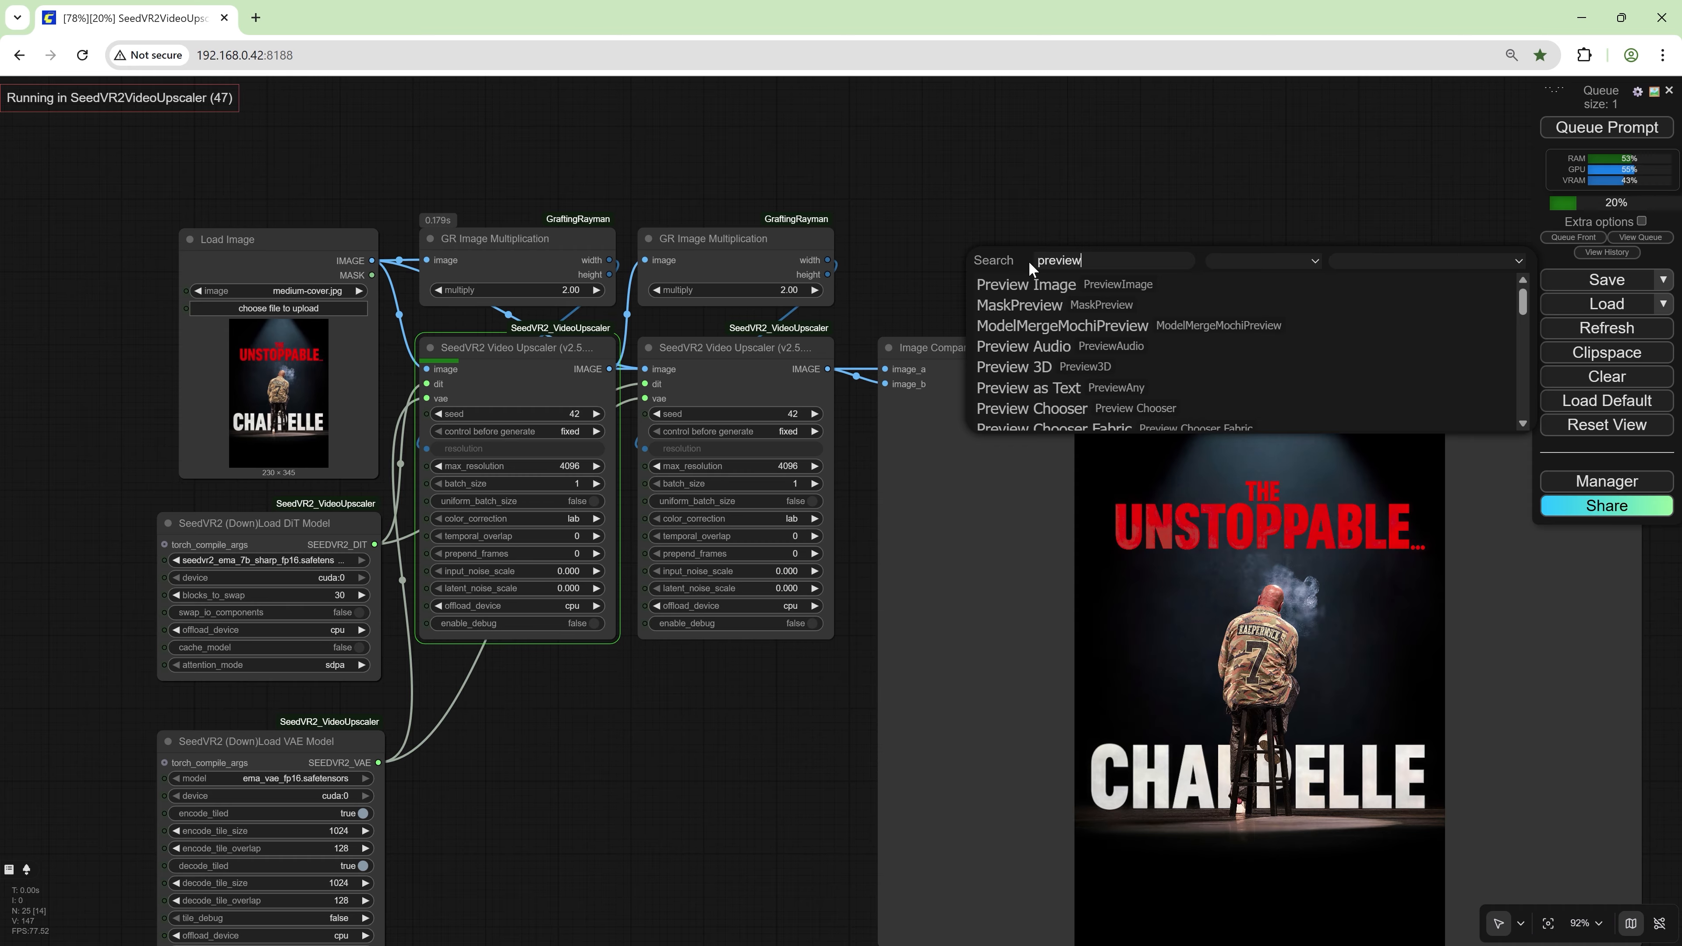
left_click(1014, 286)
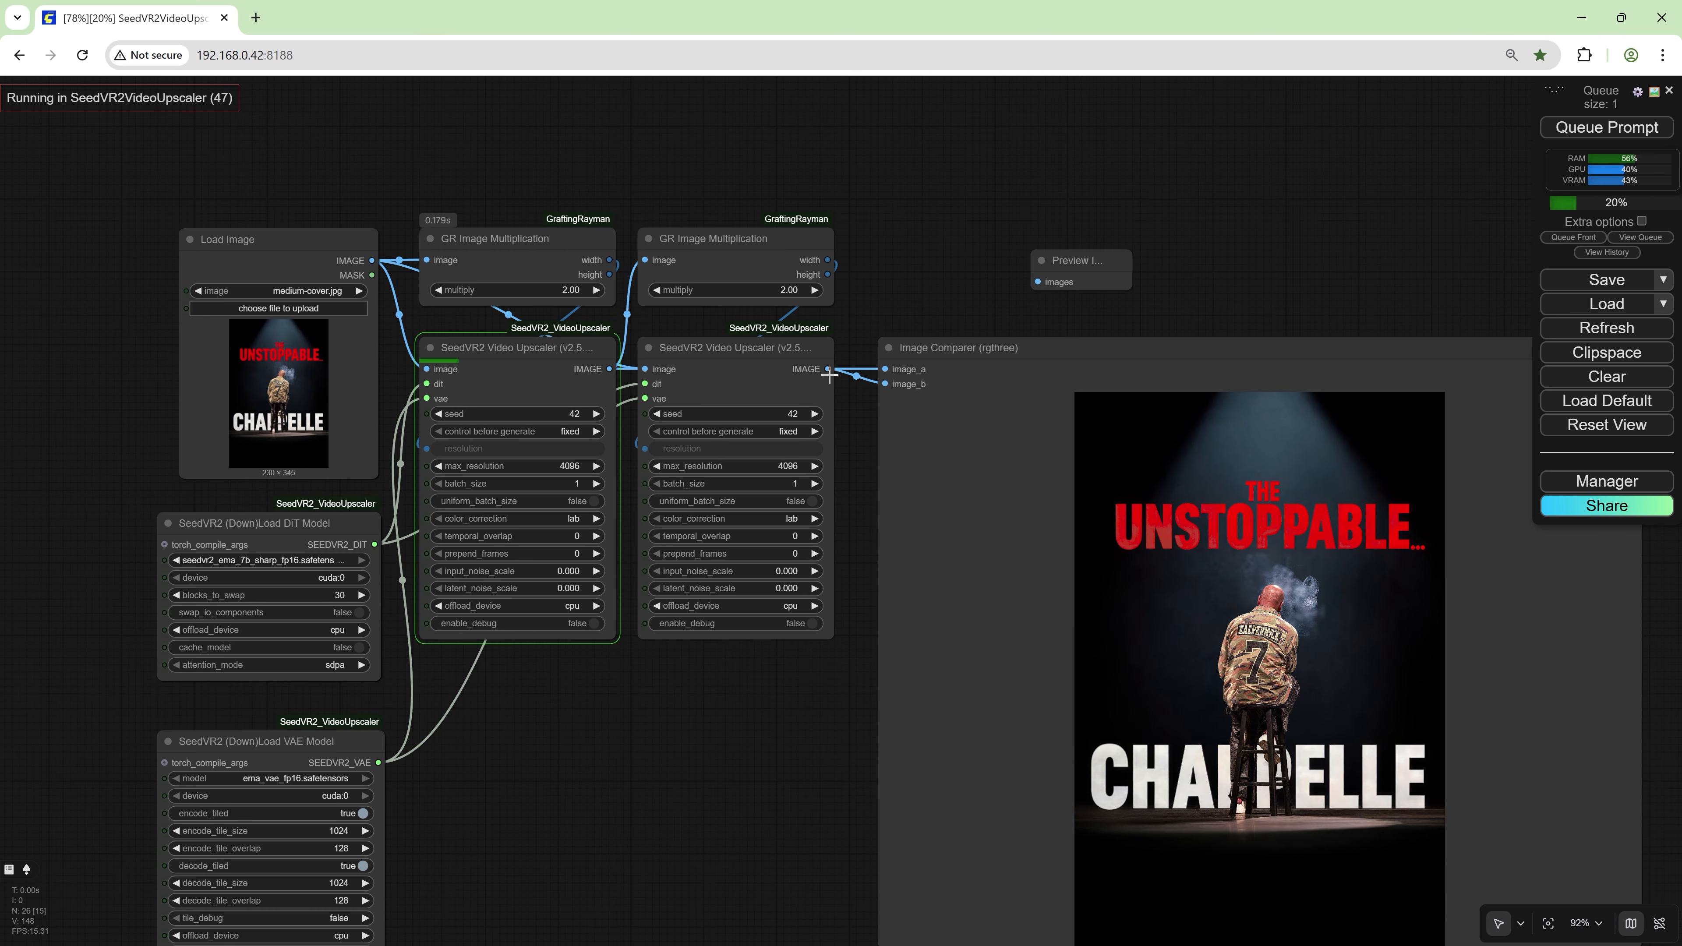
left_click_drag(827, 370, 940, 163)
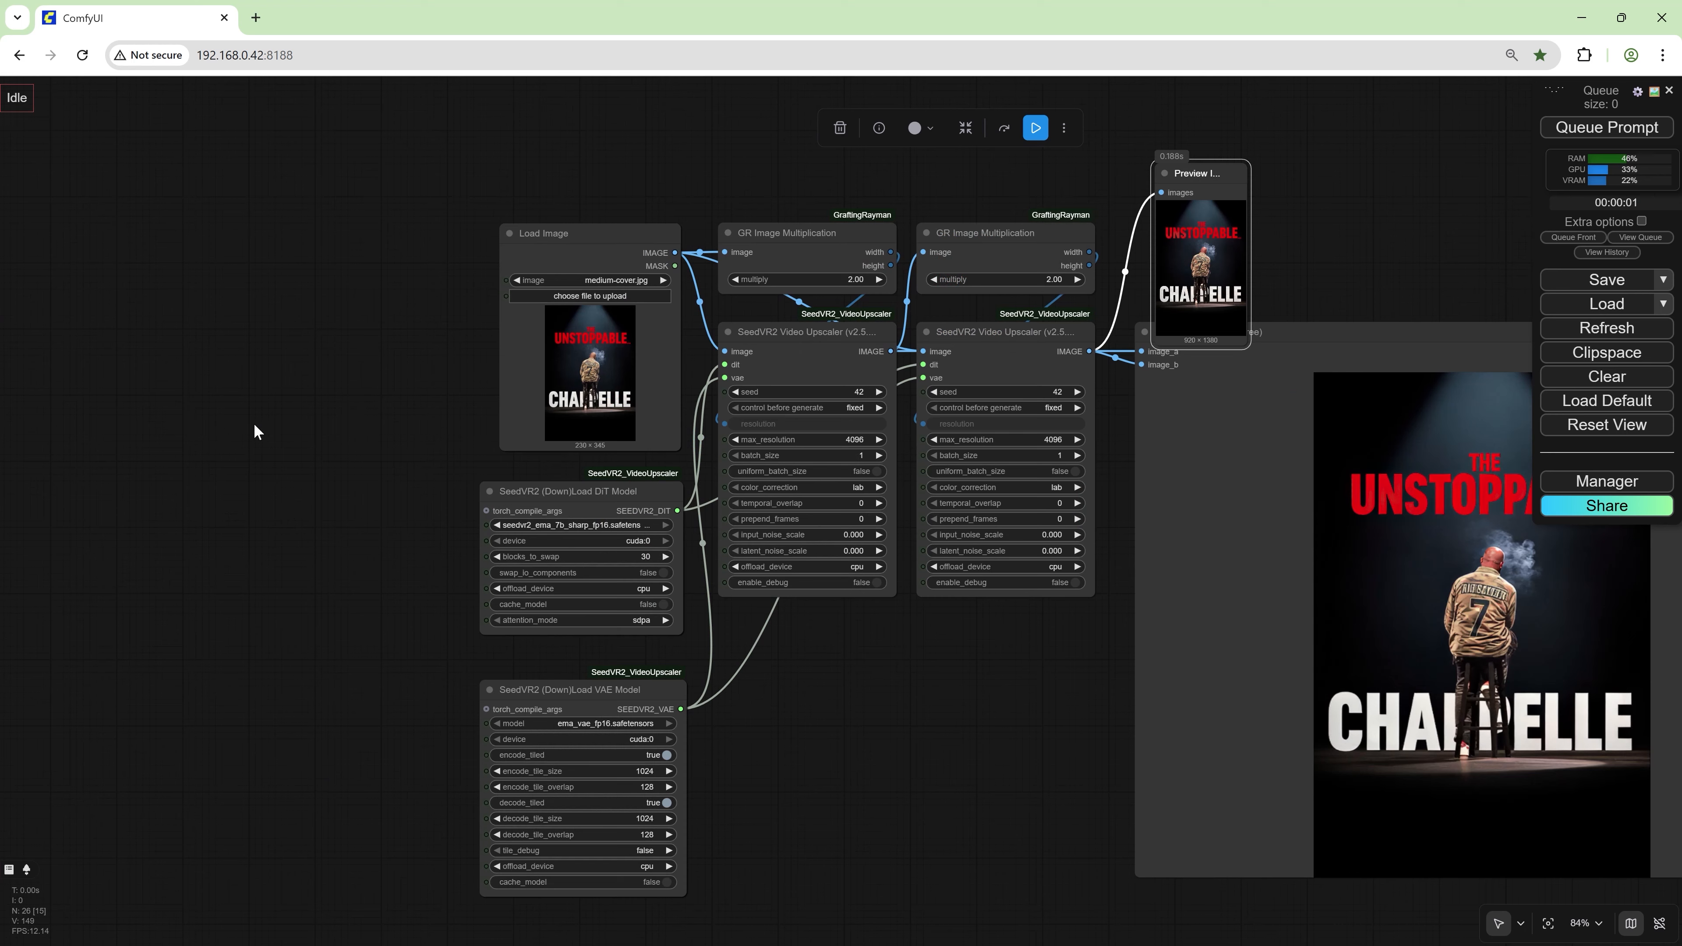
- Add a GRTest Filename node in the empty canvas area left of the Load Image node
double_click(181, 399)
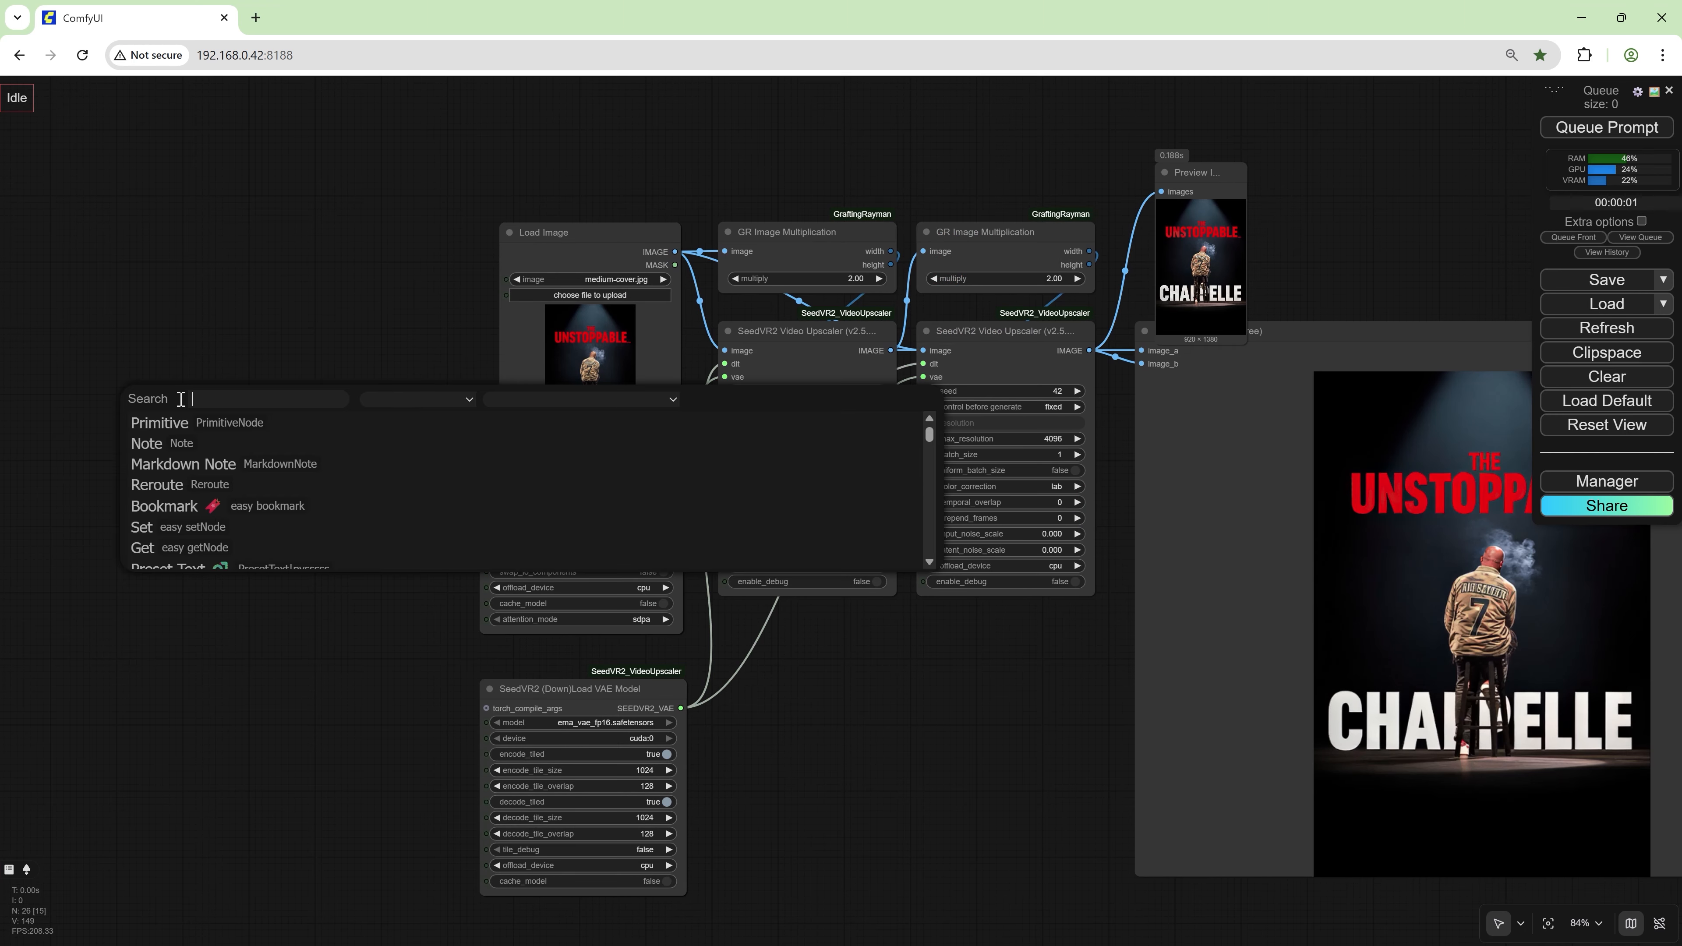
type("grtest")
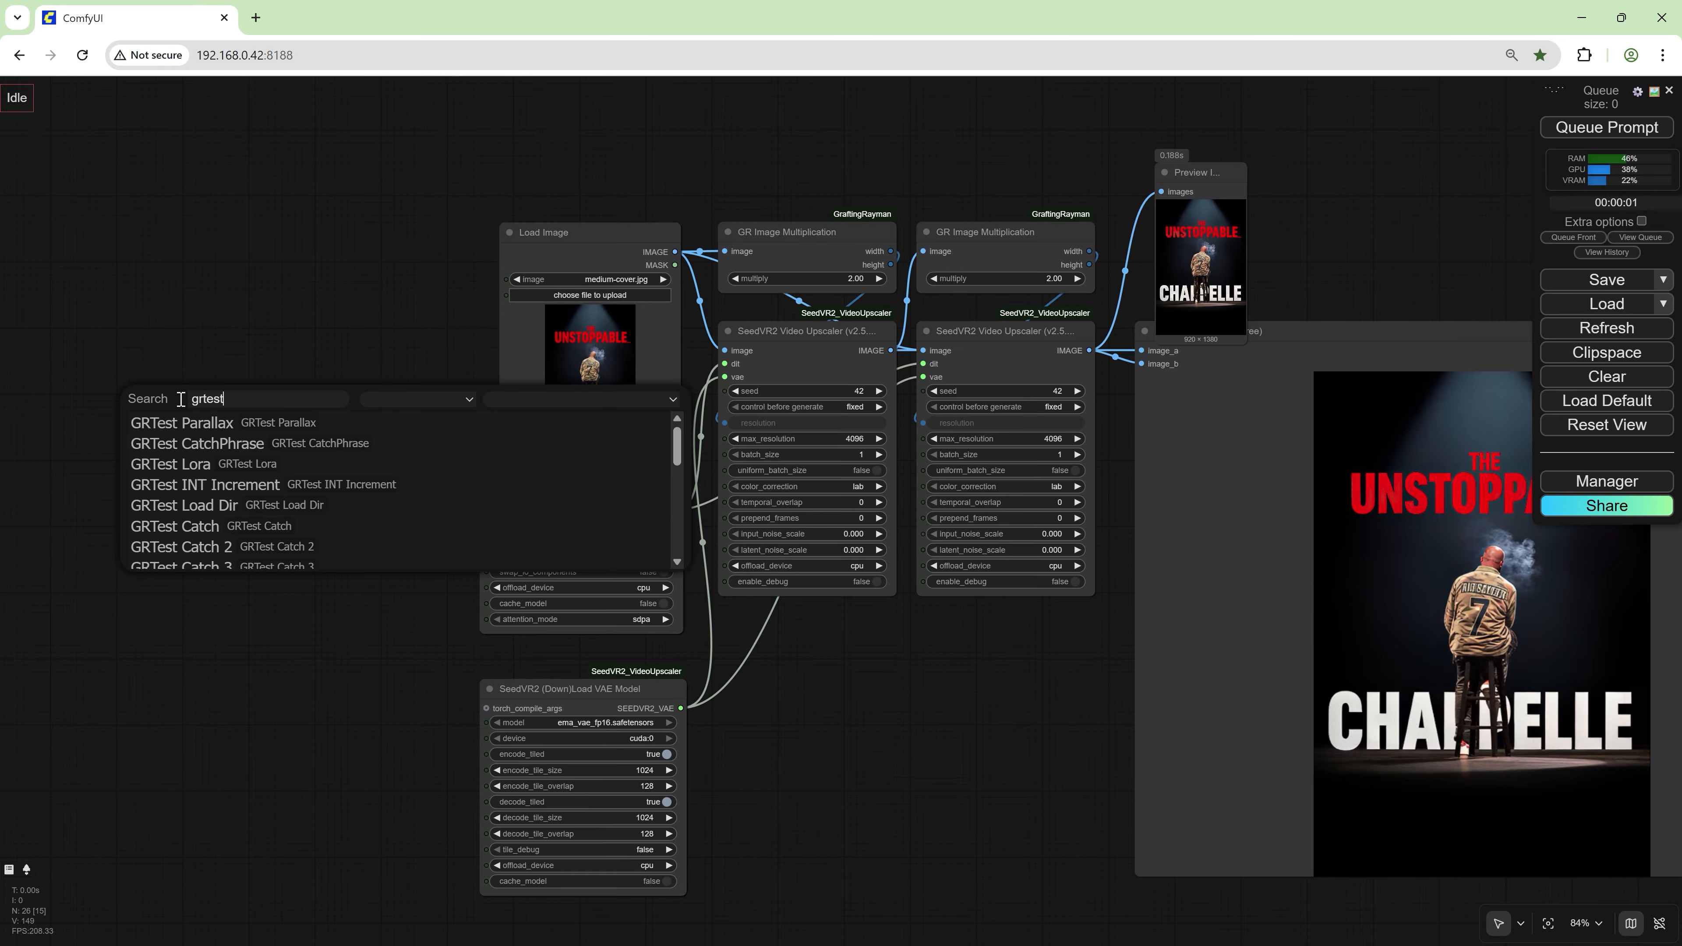
type(" file")
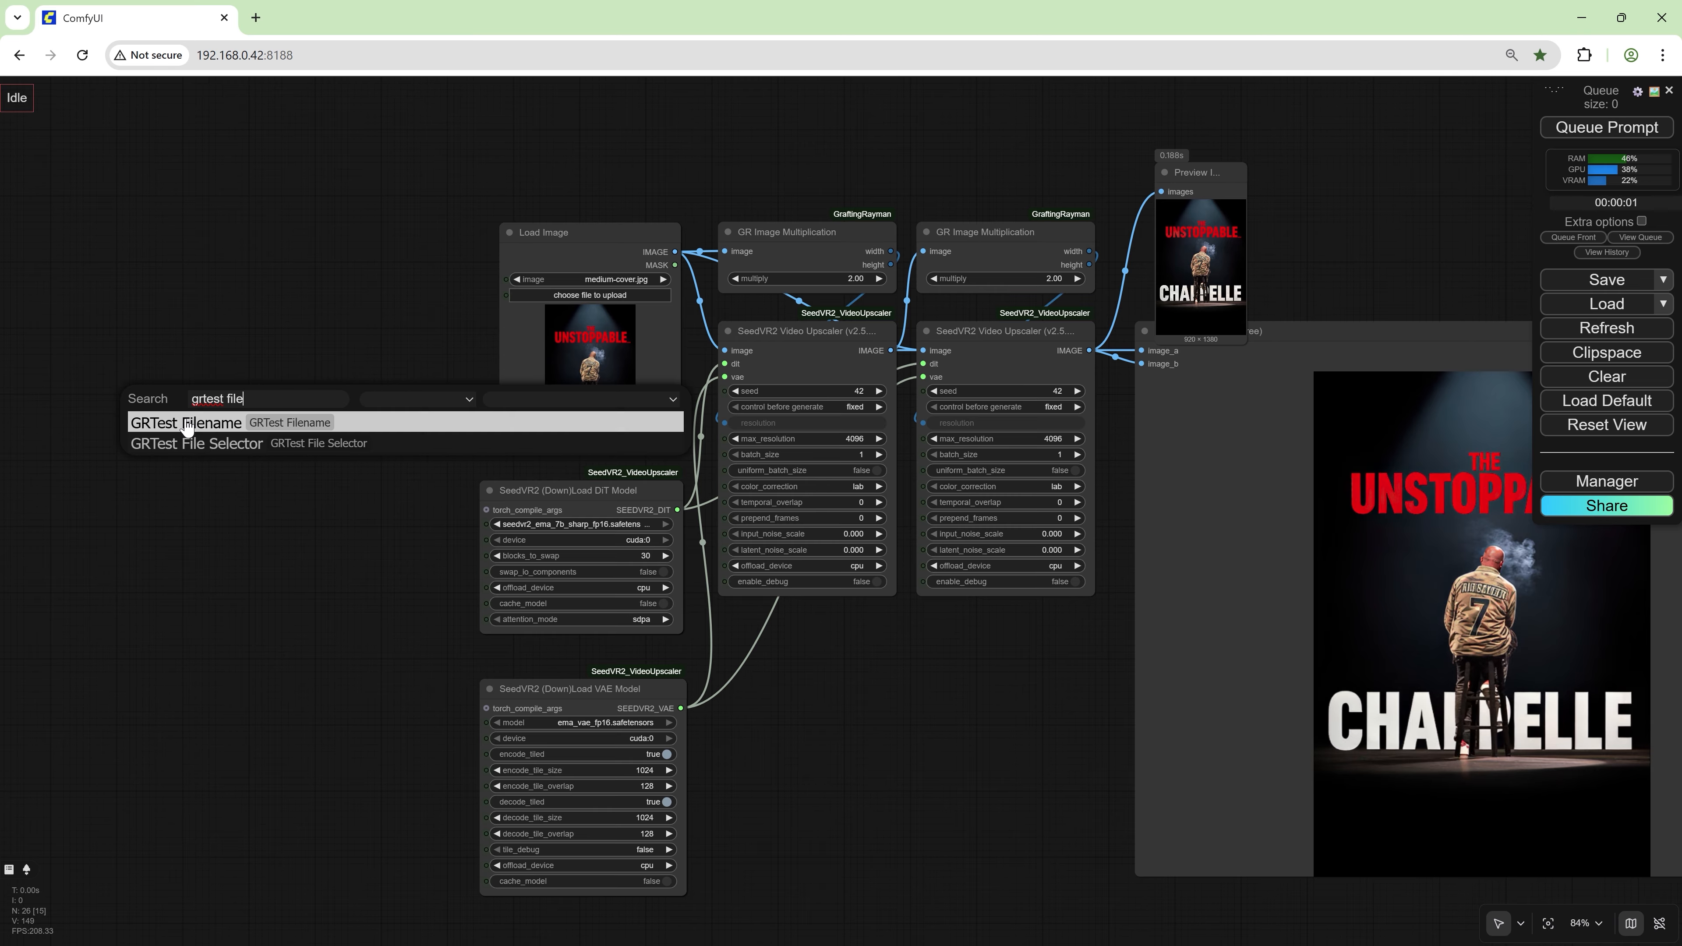
left_click(186, 424)
left_click_drag(276, 383, 213, 302)
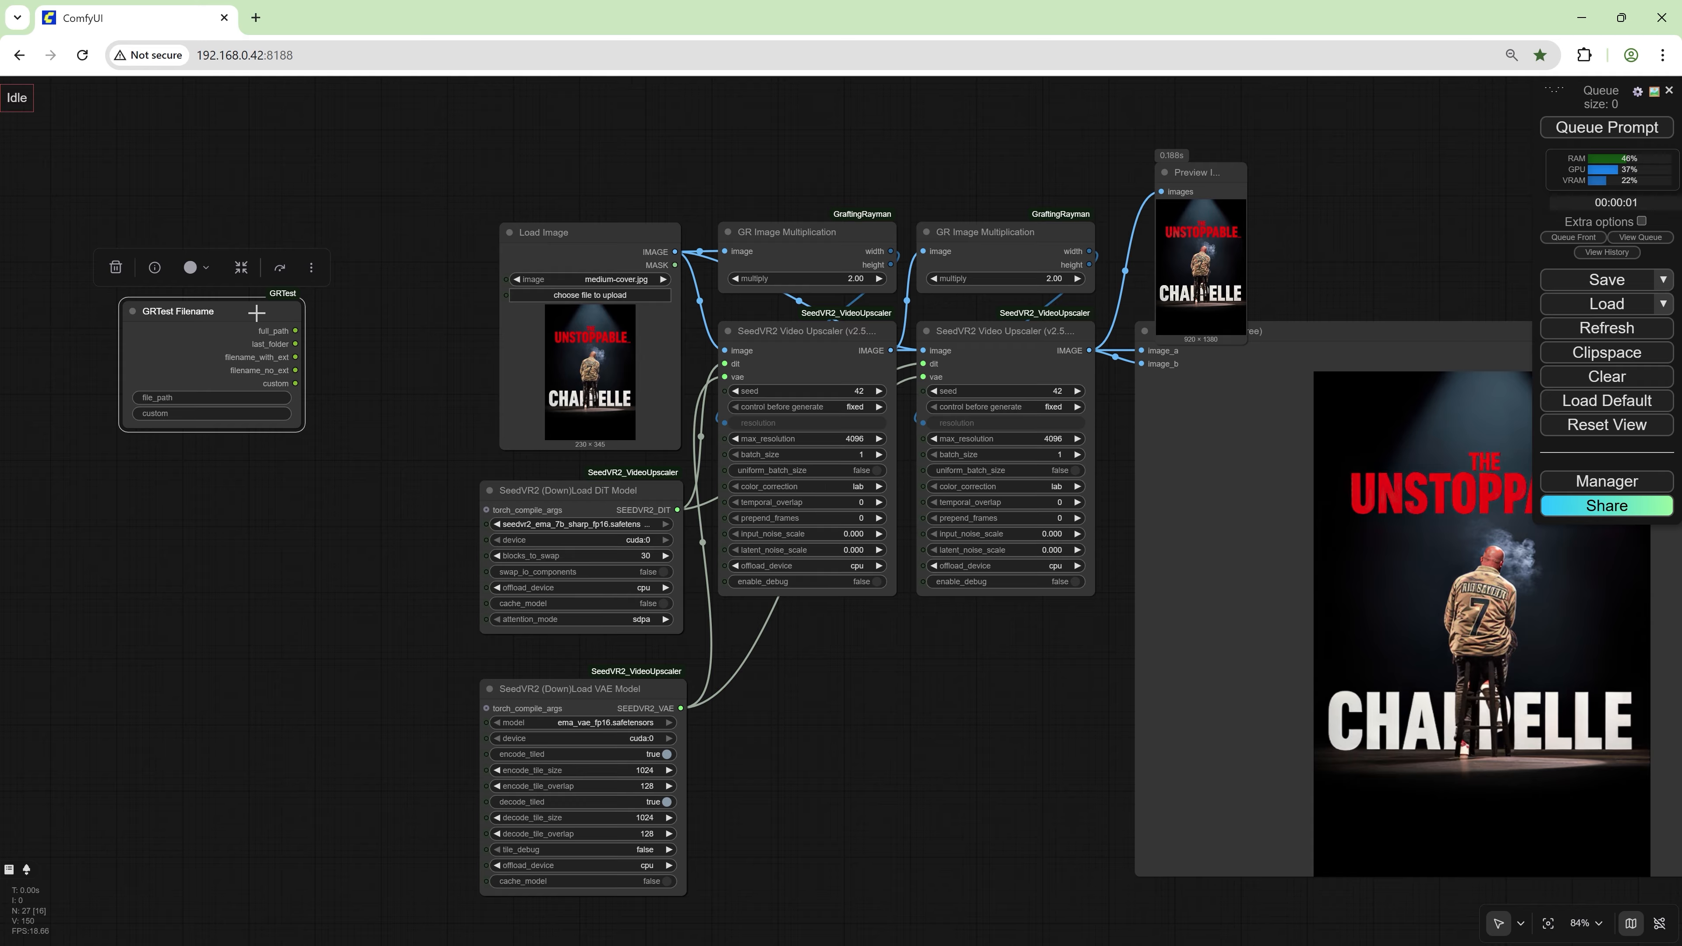
left_click(385, 314)
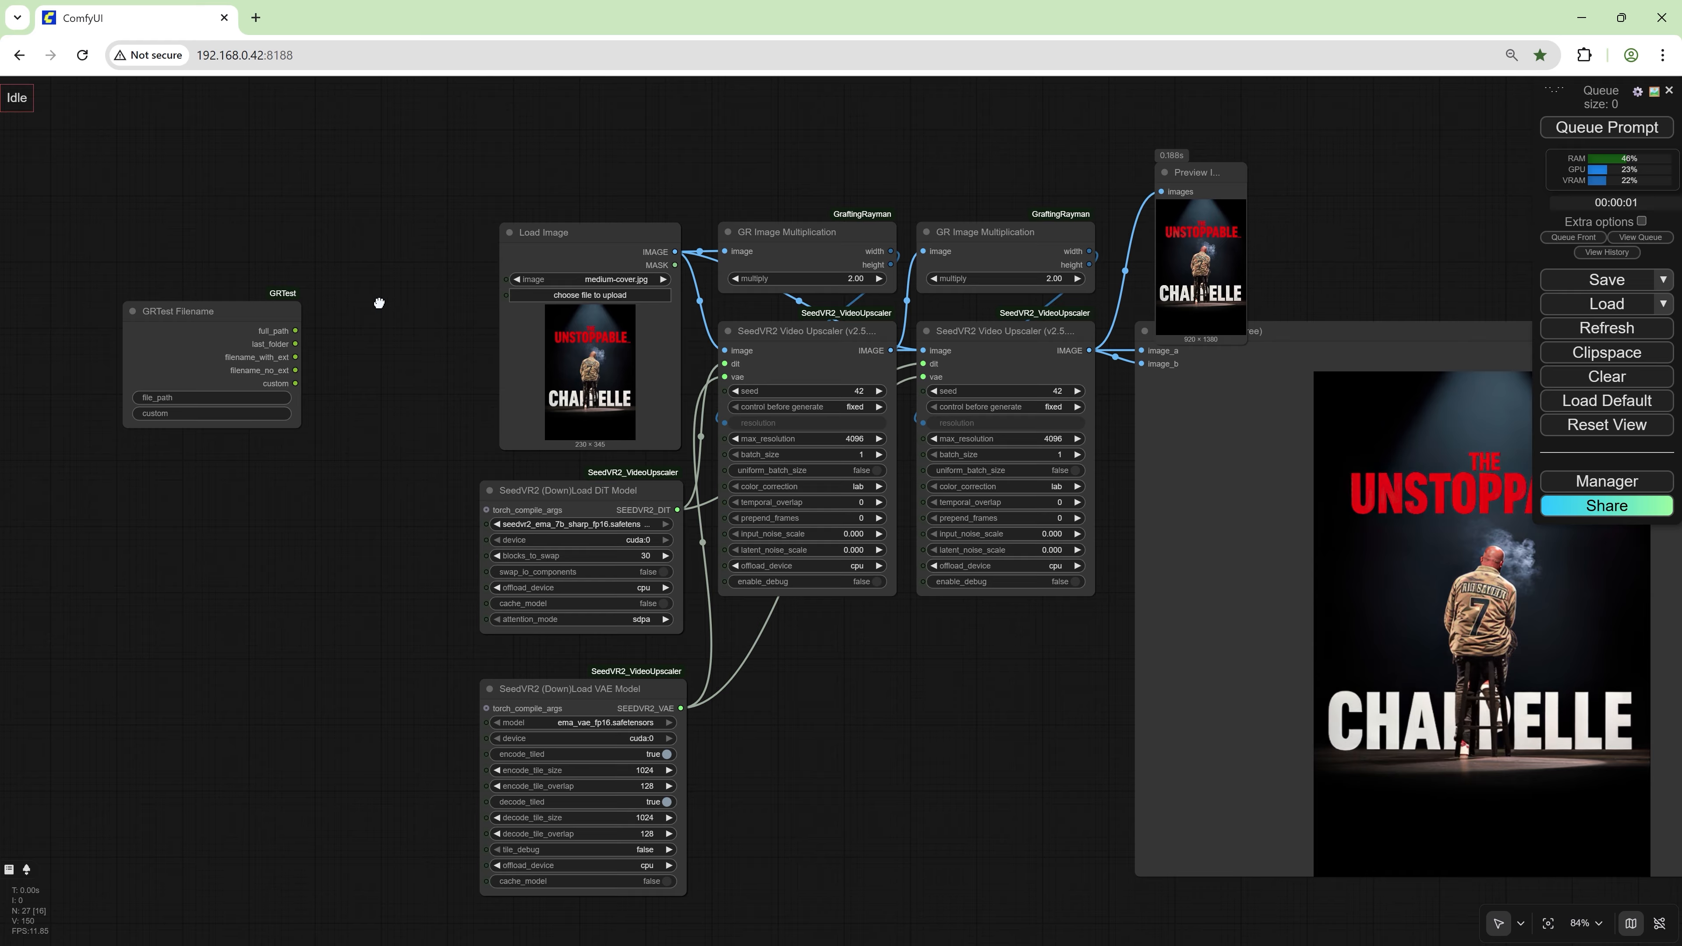
- Add a Load Image Batch node between GRTest Filename and Load Image
double_click(381, 305)
type("load image bact")
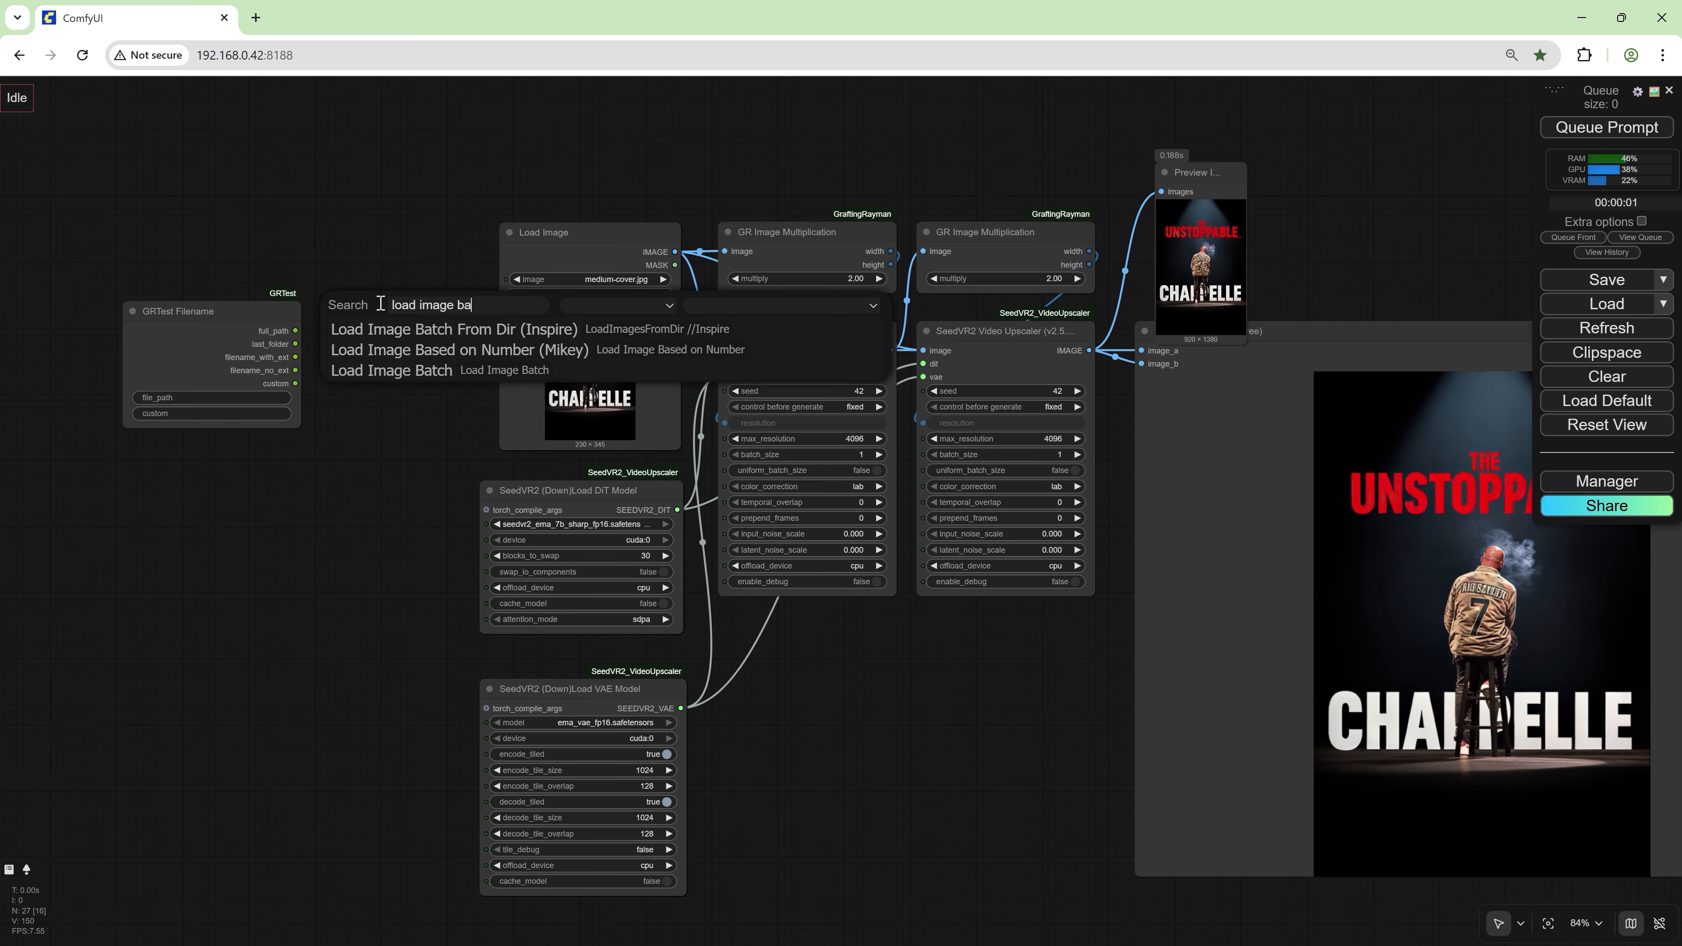
key("BackSpace")
key("BackSpace")
type("tch")
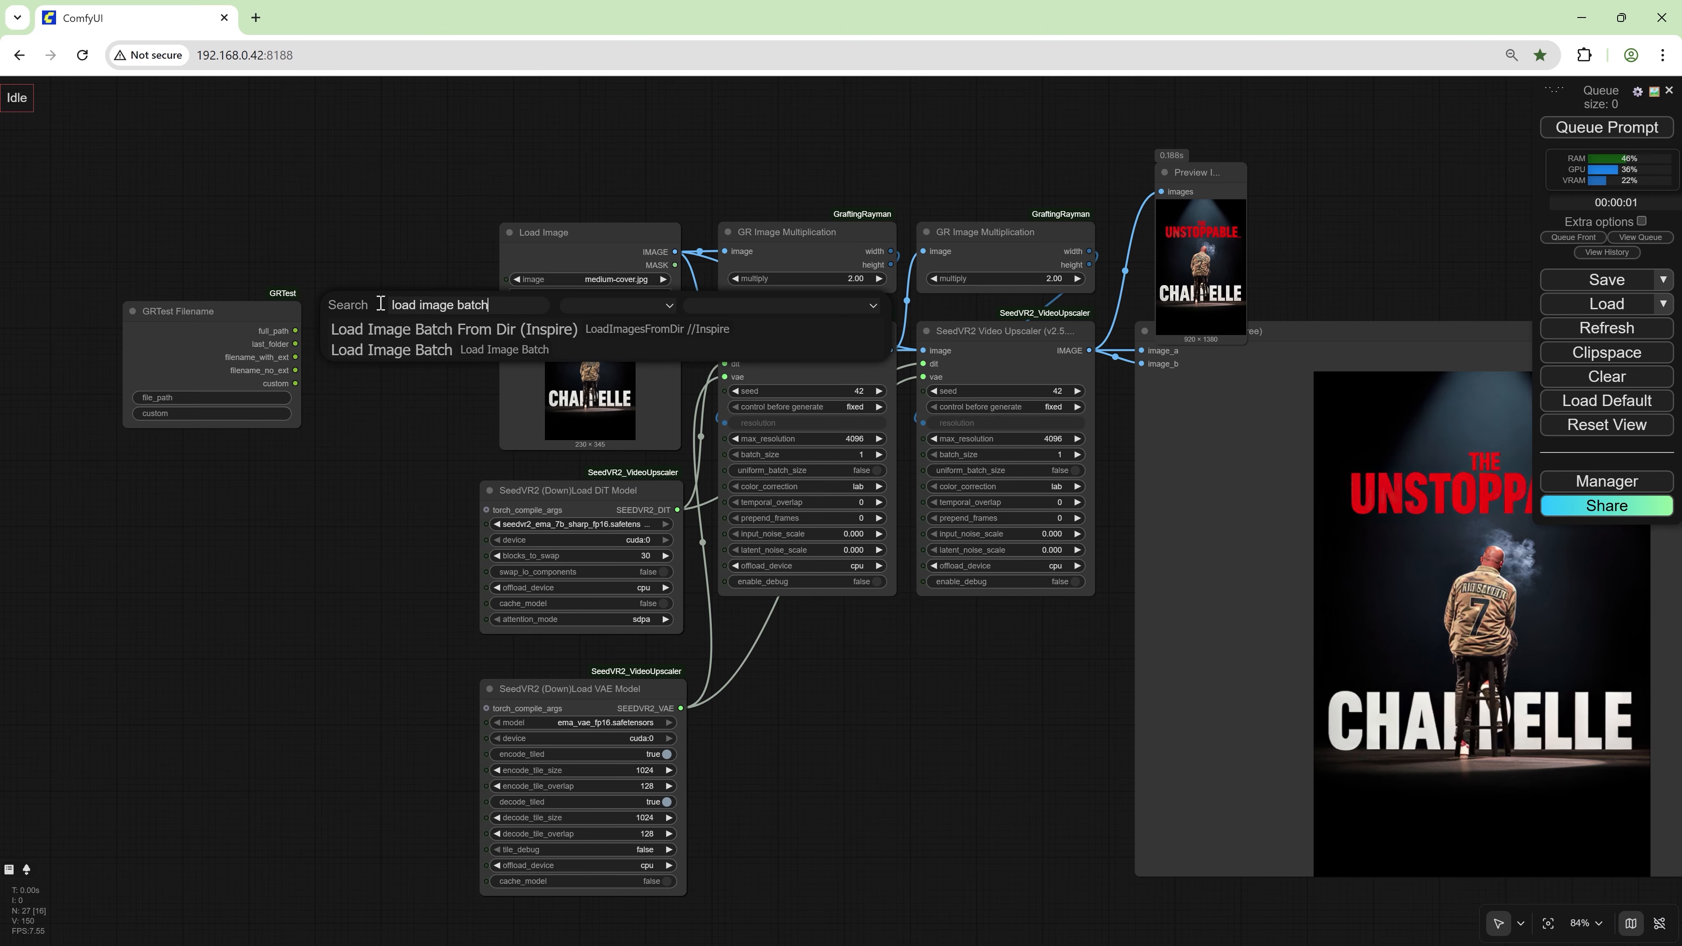
left_click(406, 350)
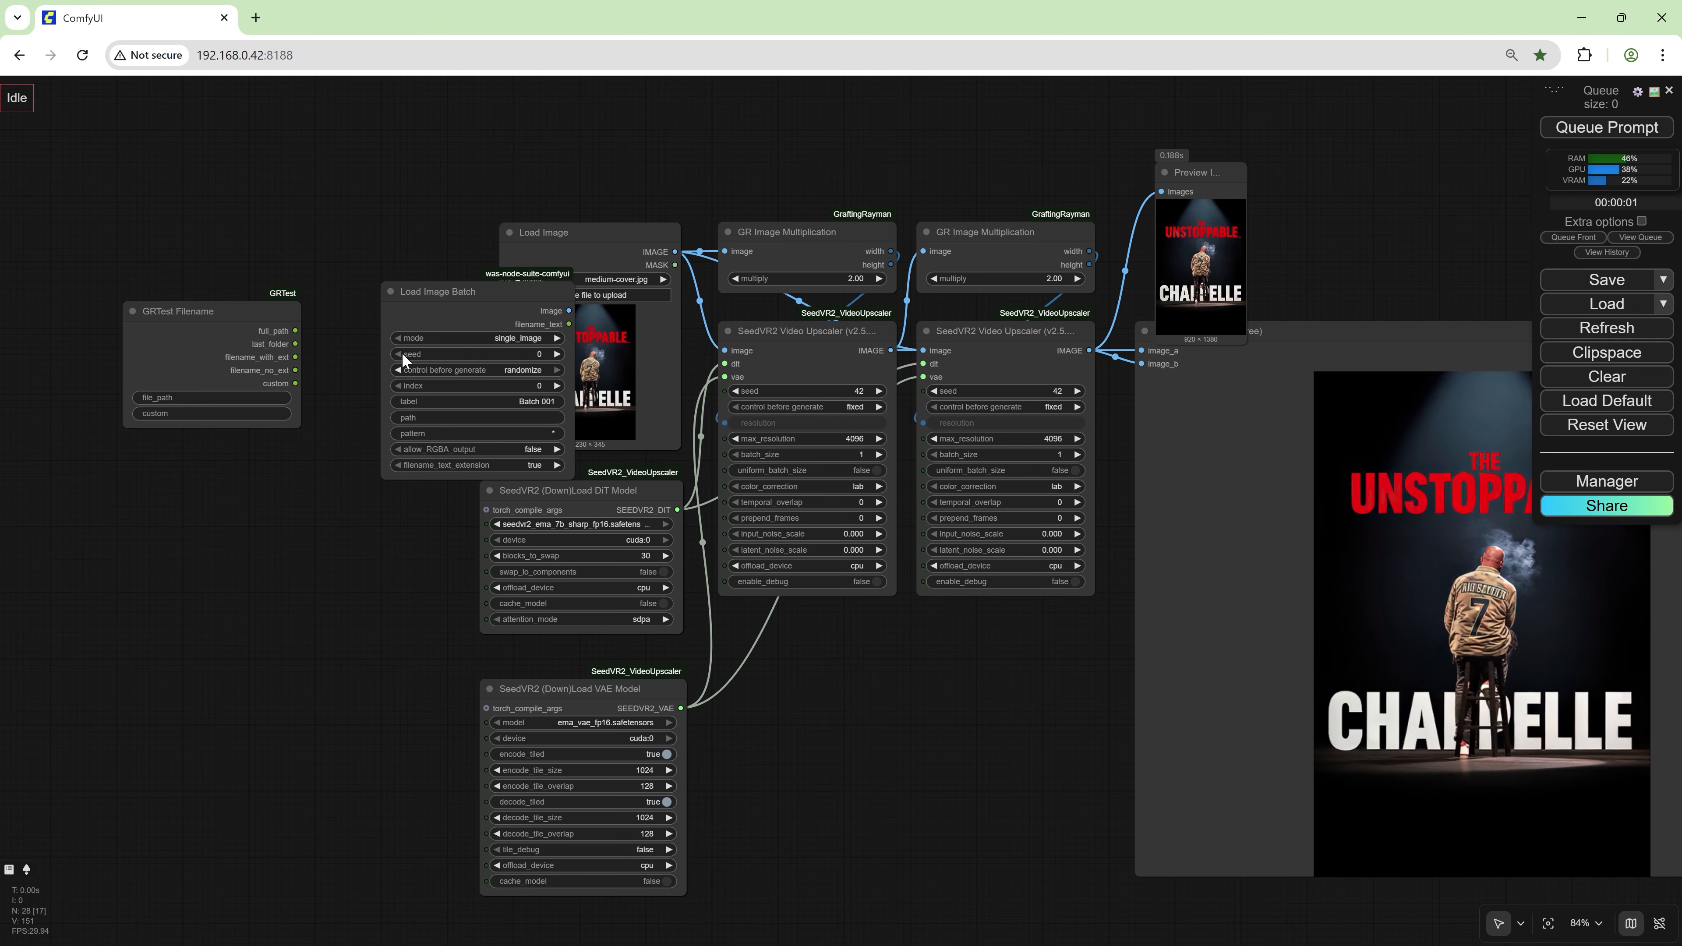
- Line up GRTest Filename and Load Image Batch left of Load Image, and connect full_path to the batch node's path
left_click_drag(240, 303, 161, 244)
left_click_drag(394, 292, 291, 246)
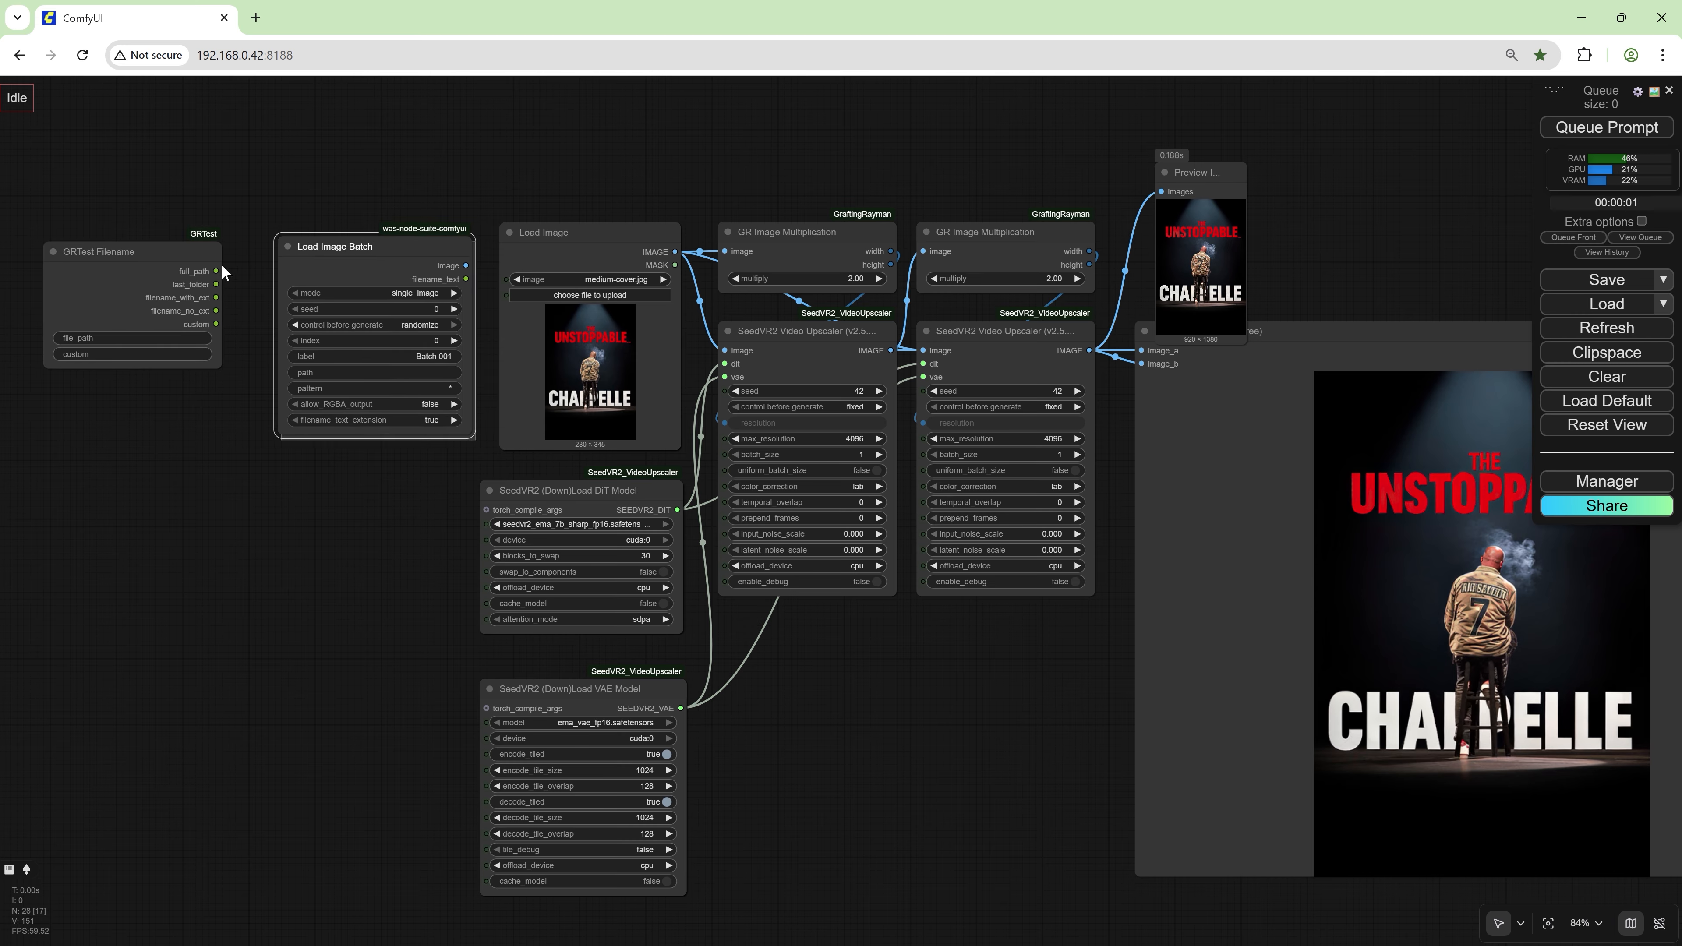
left_click(92, 267)
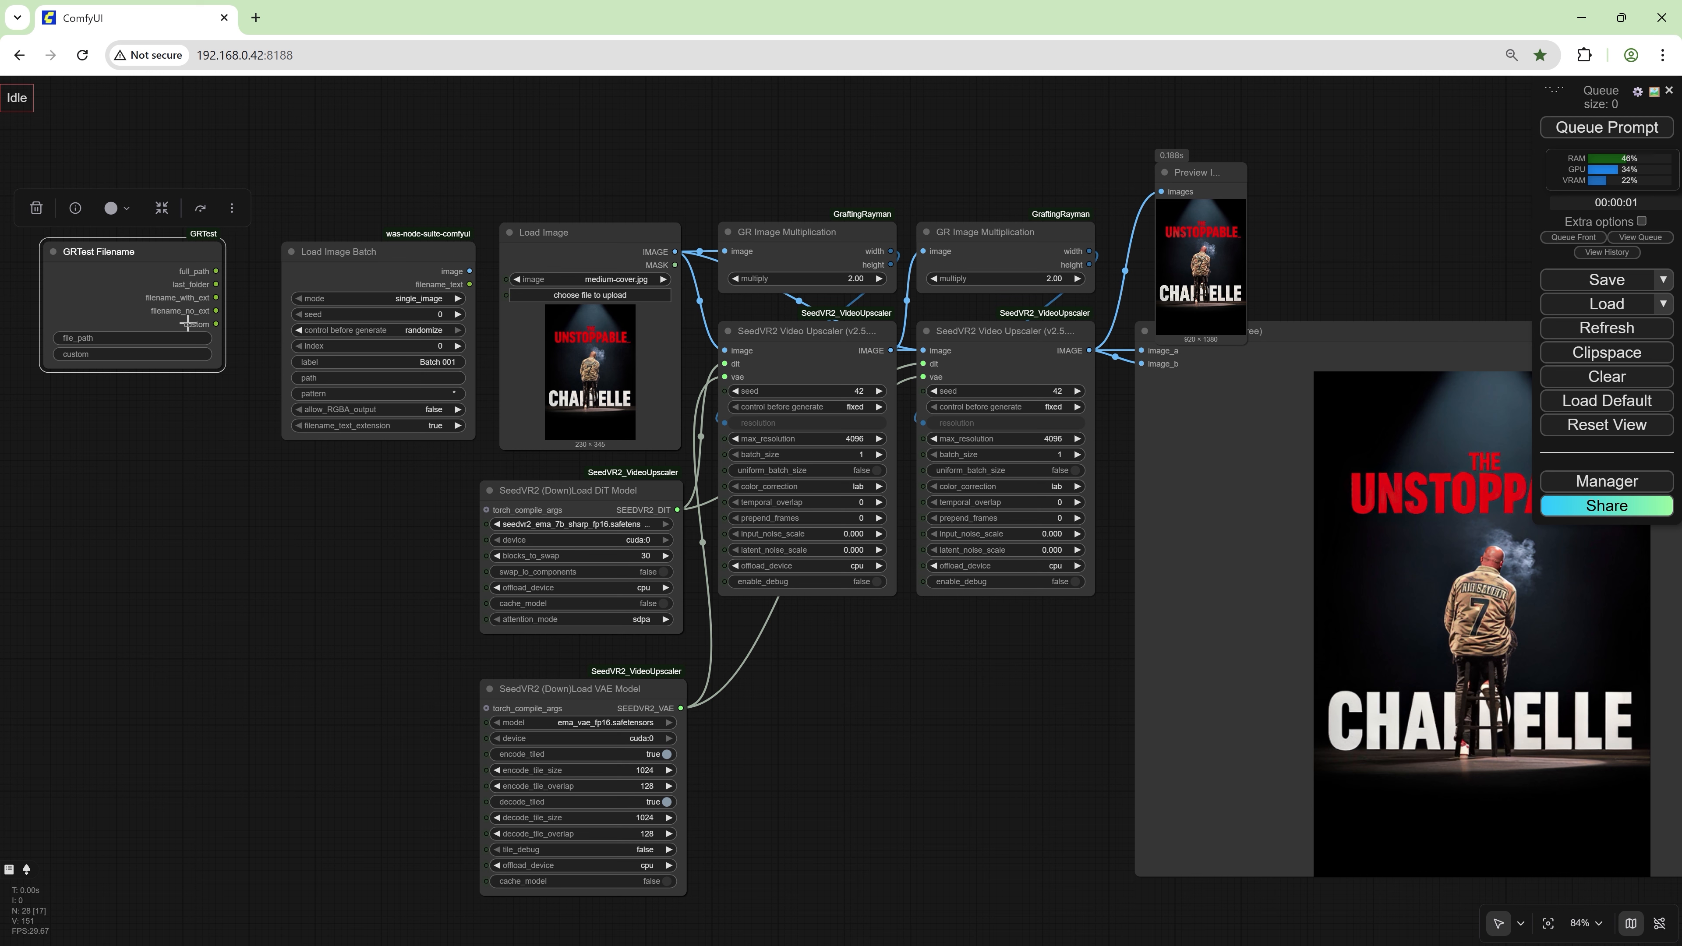
left_click_drag(216, 271, 288, 377)
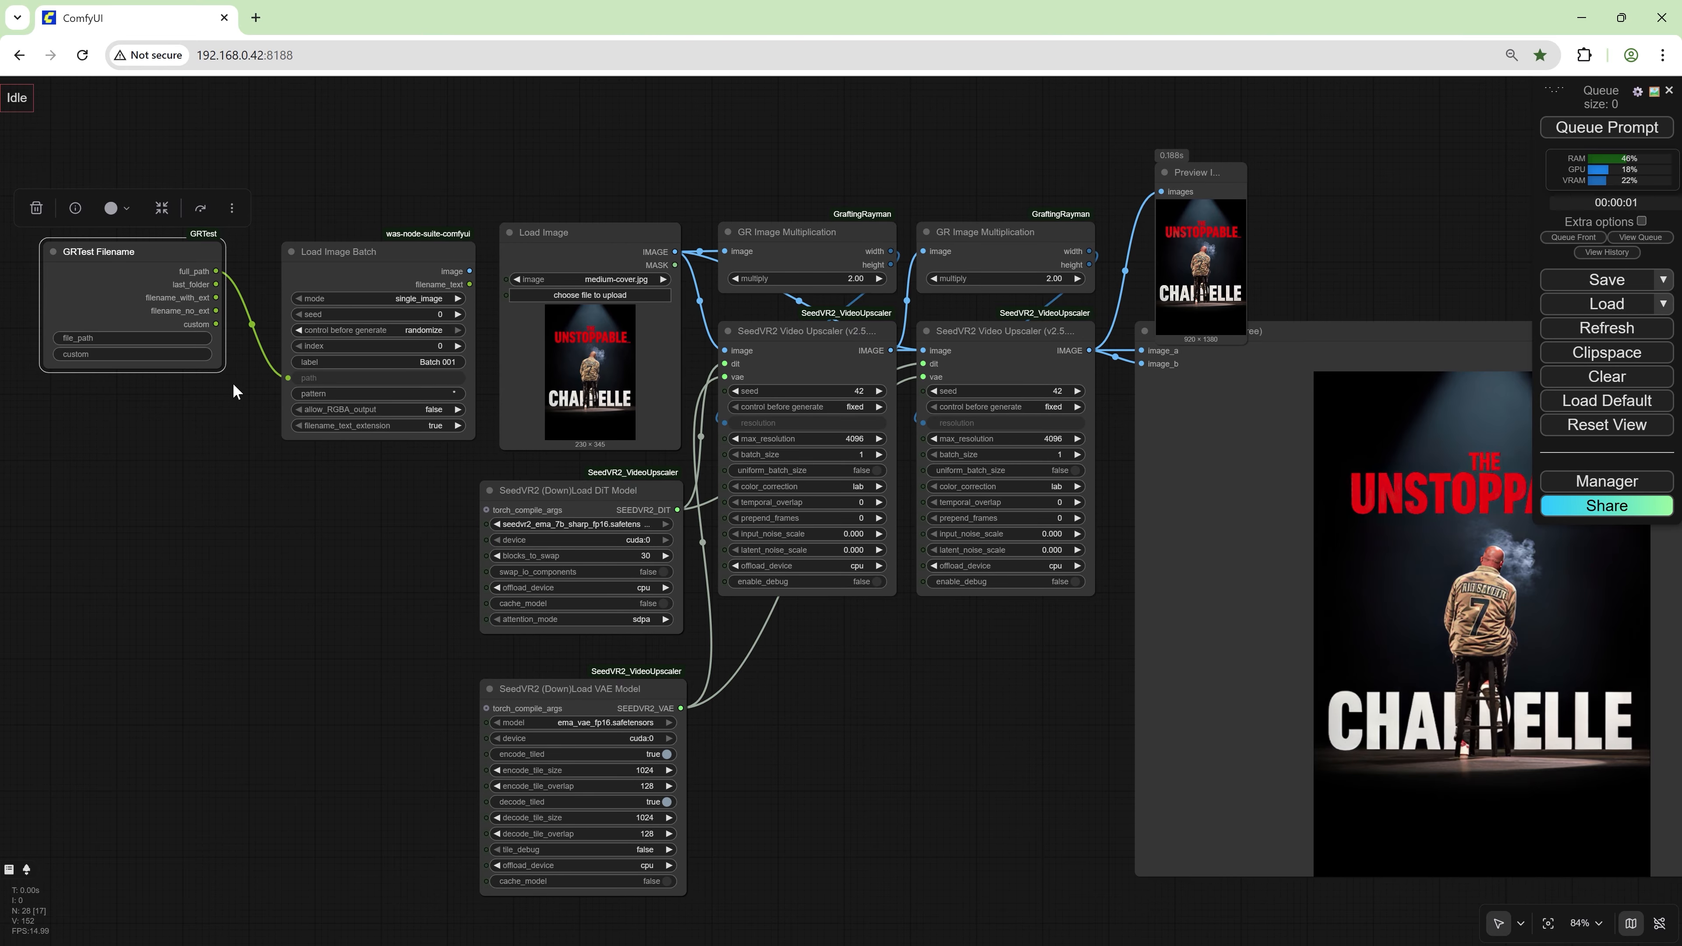
left_click_drag(218, 284, 219, 286)
- Add a Save Image Extended node below the upscalers and connect GRTest Filename's last_folder to its foldername_prefix
scroll(286, 532, "down", 4)
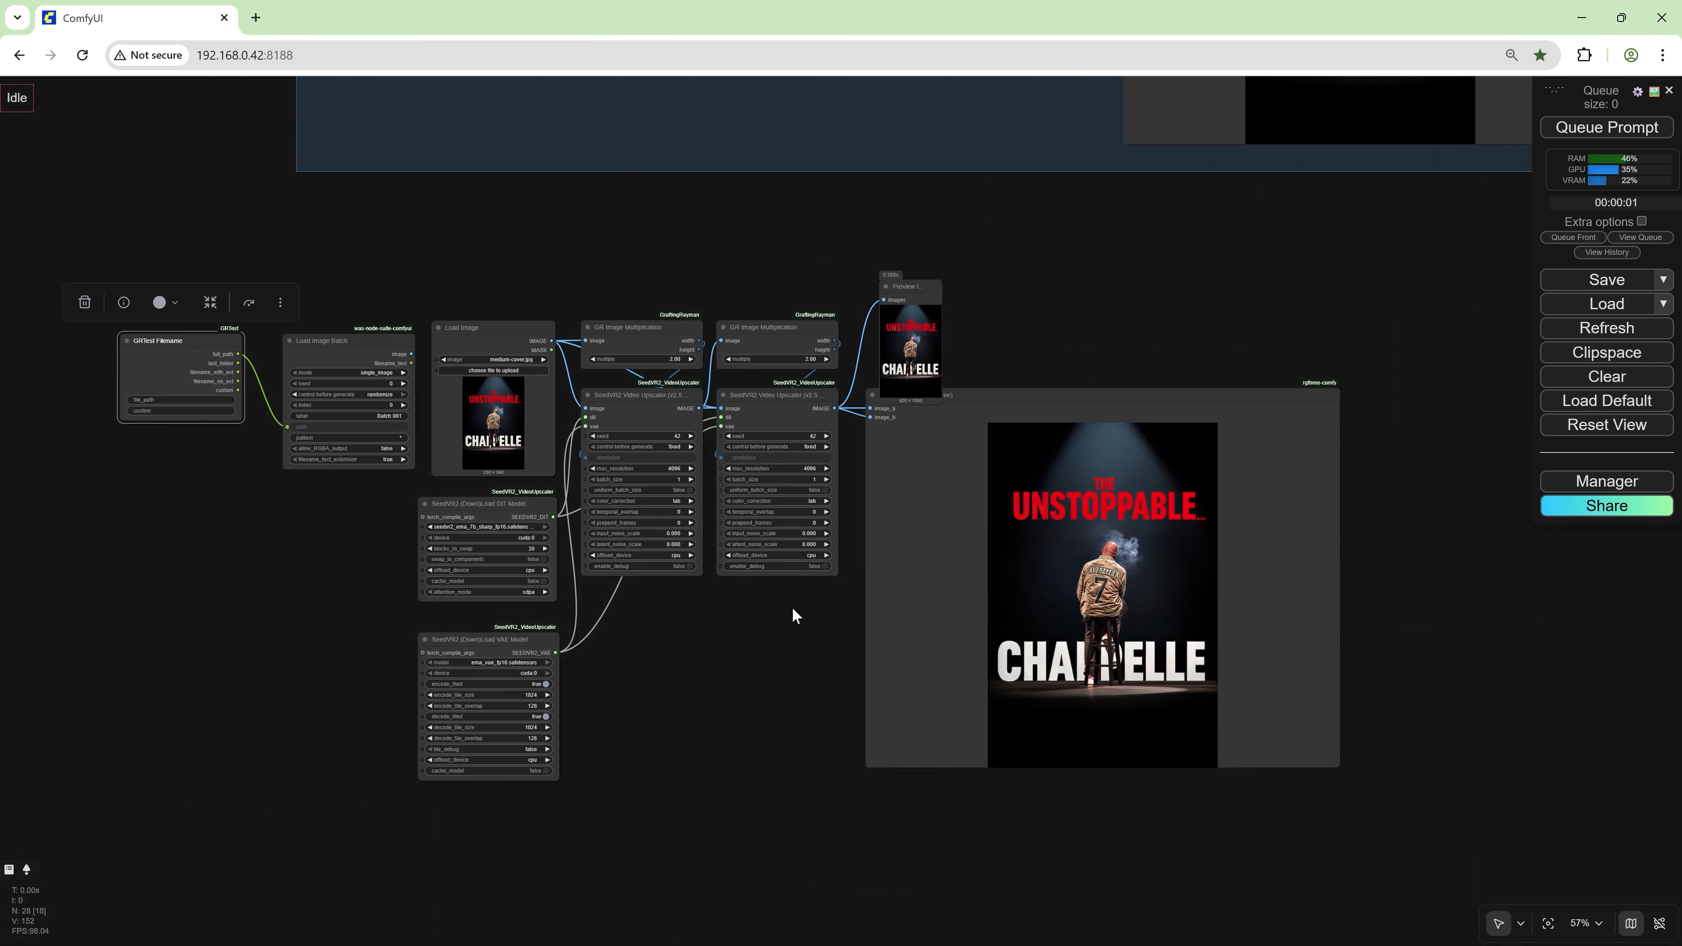
double_click(745, 663)
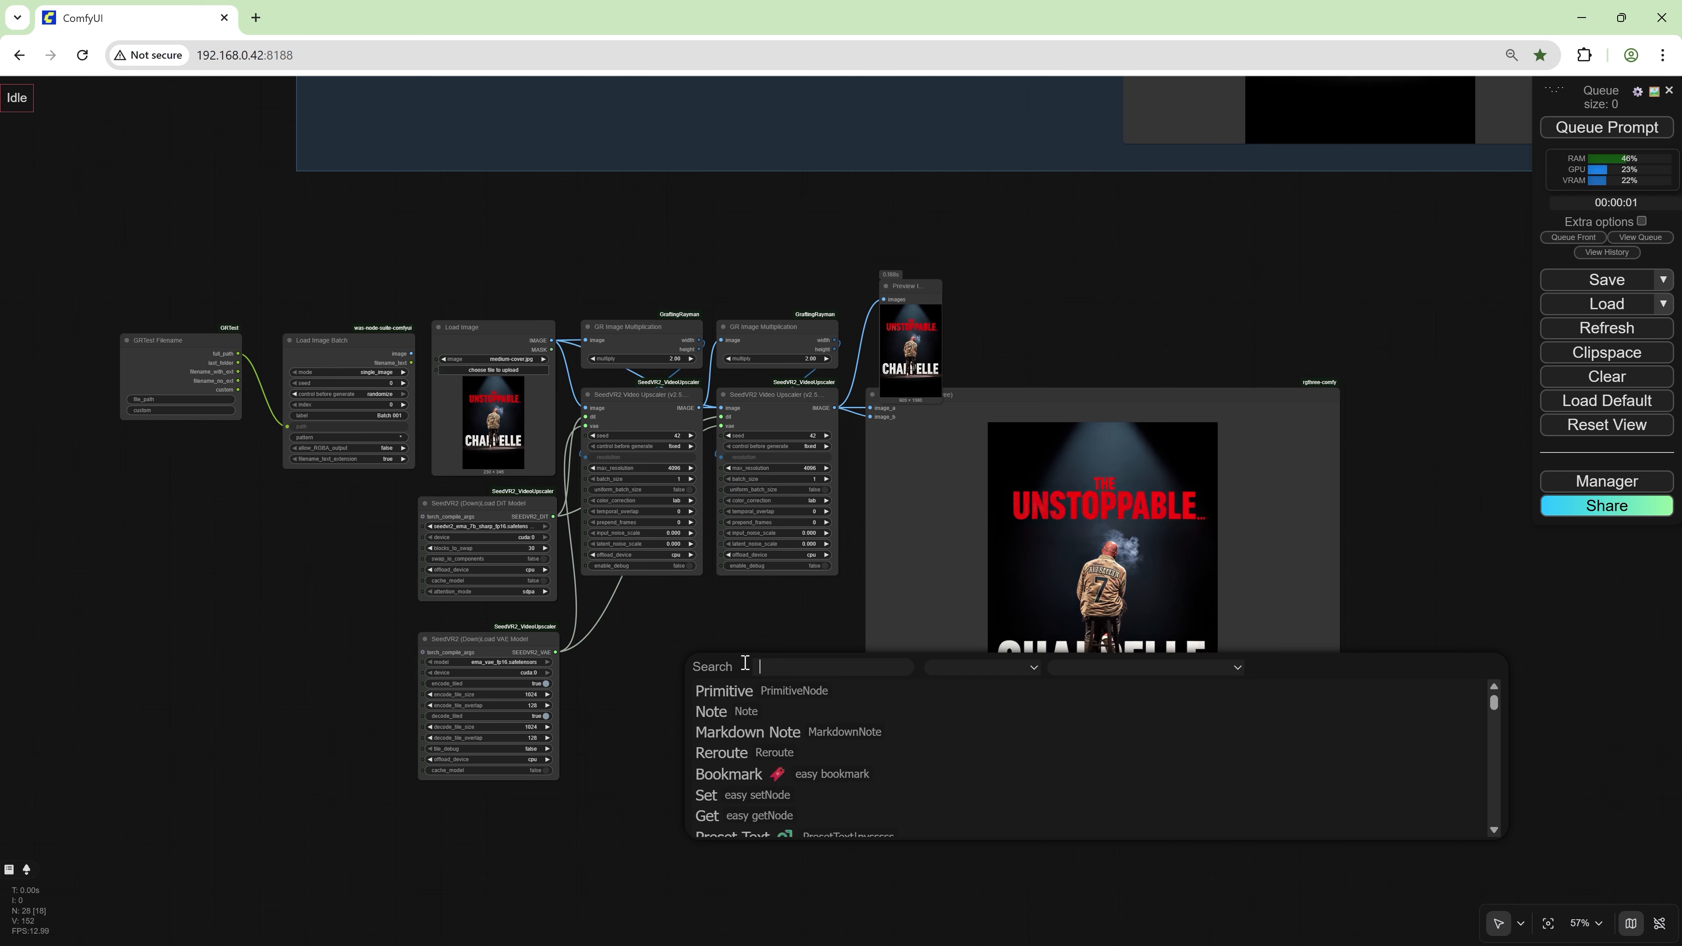
type("save image ex")
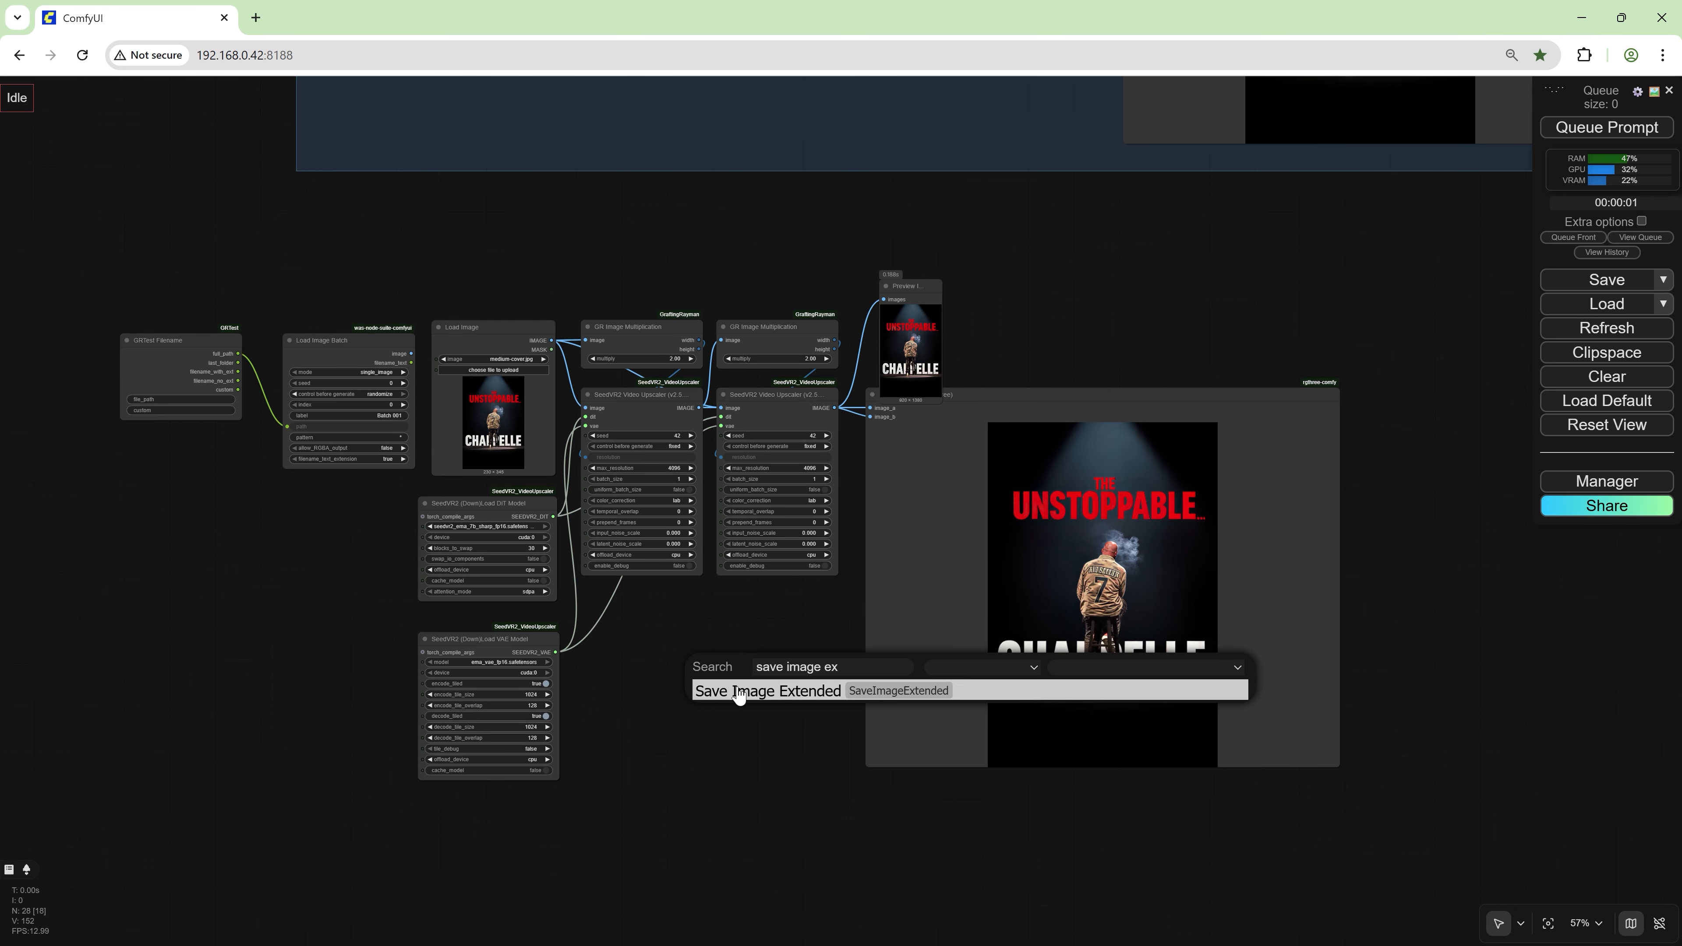
left_click(735, 700)
left_click_drag(238, 363, 666, 688)
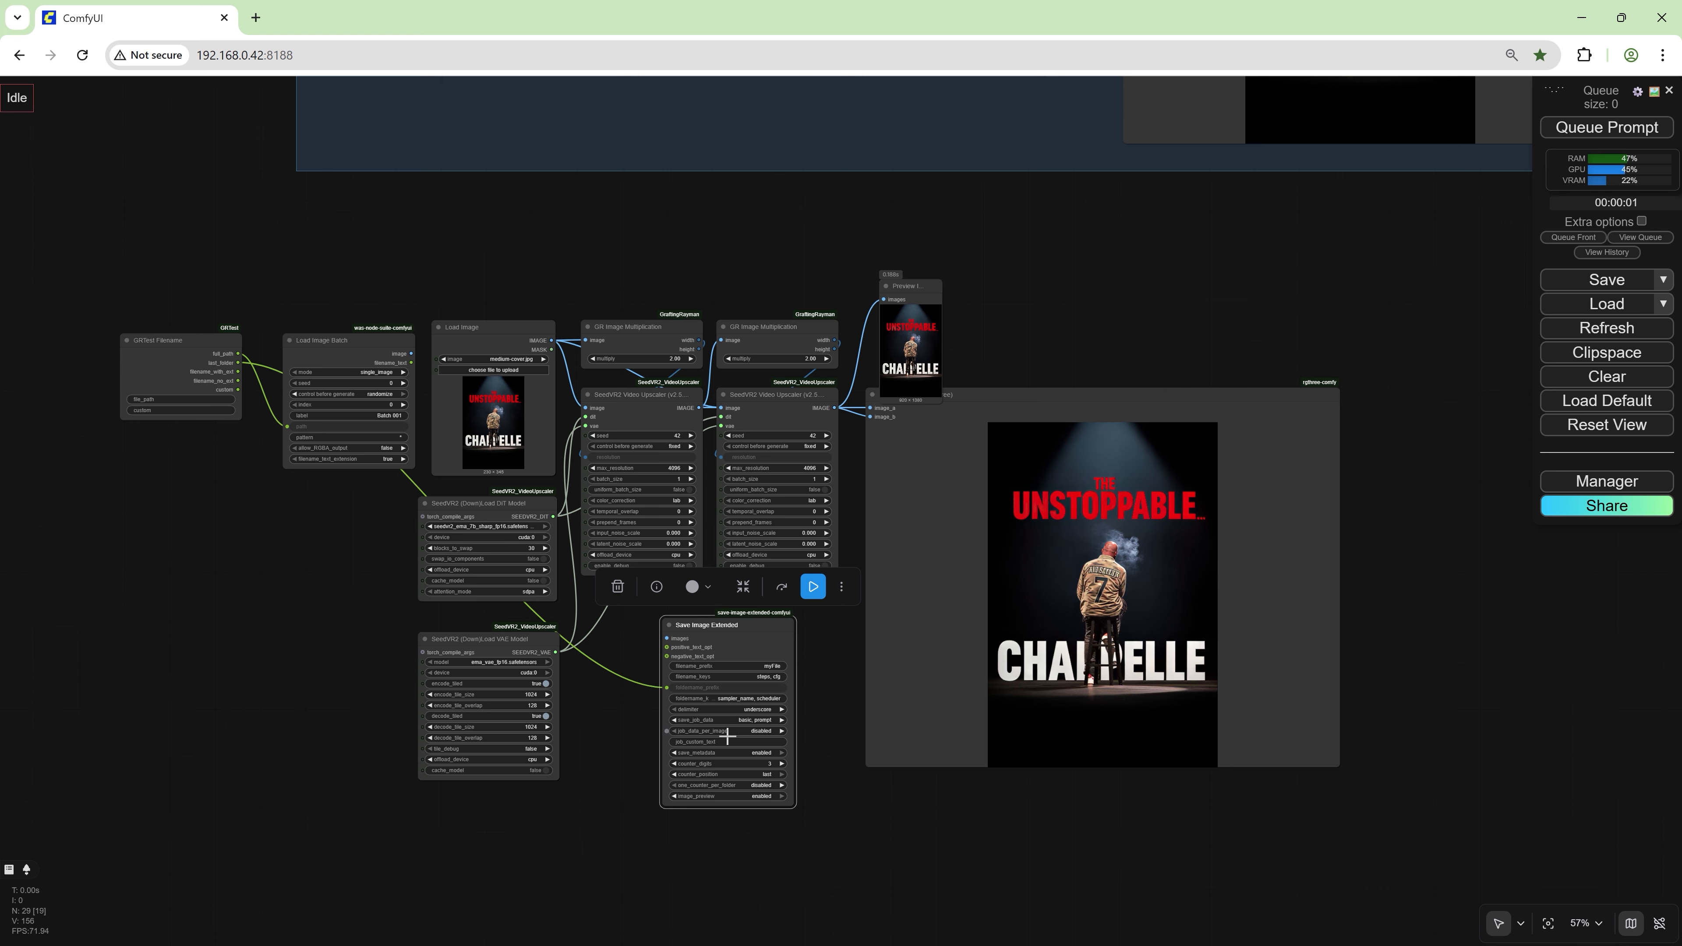
- Clear the foldername_keys value in the Save Image Extended node
left_click(763, 698)
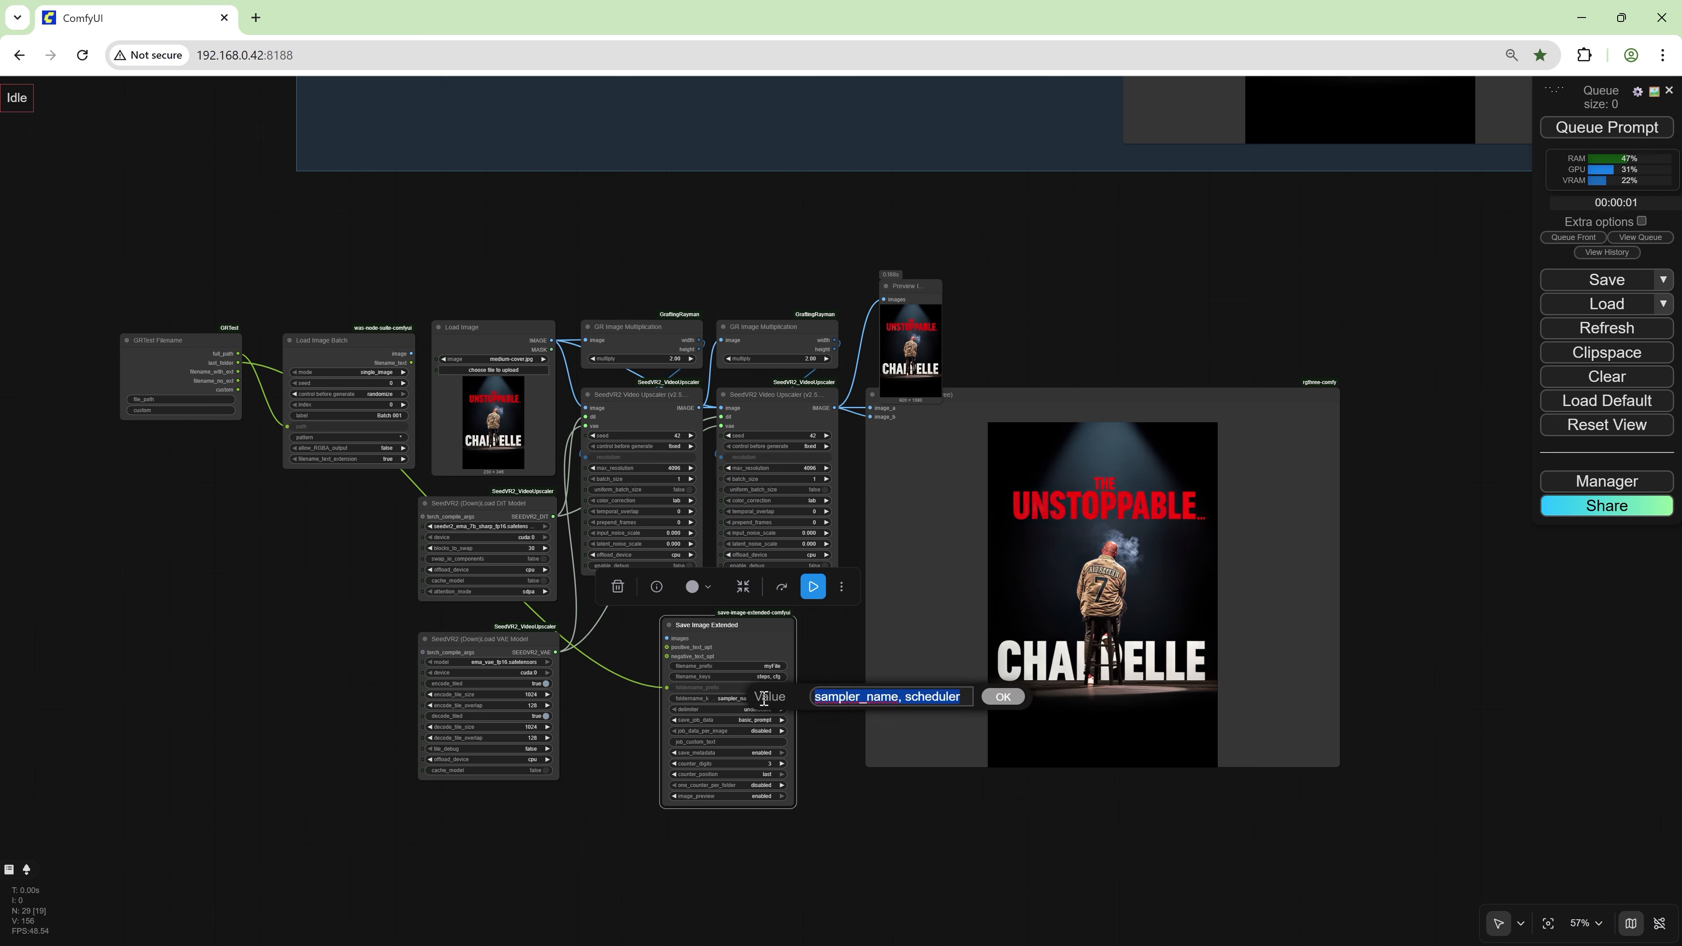
key("BackSpace")
key("Return")
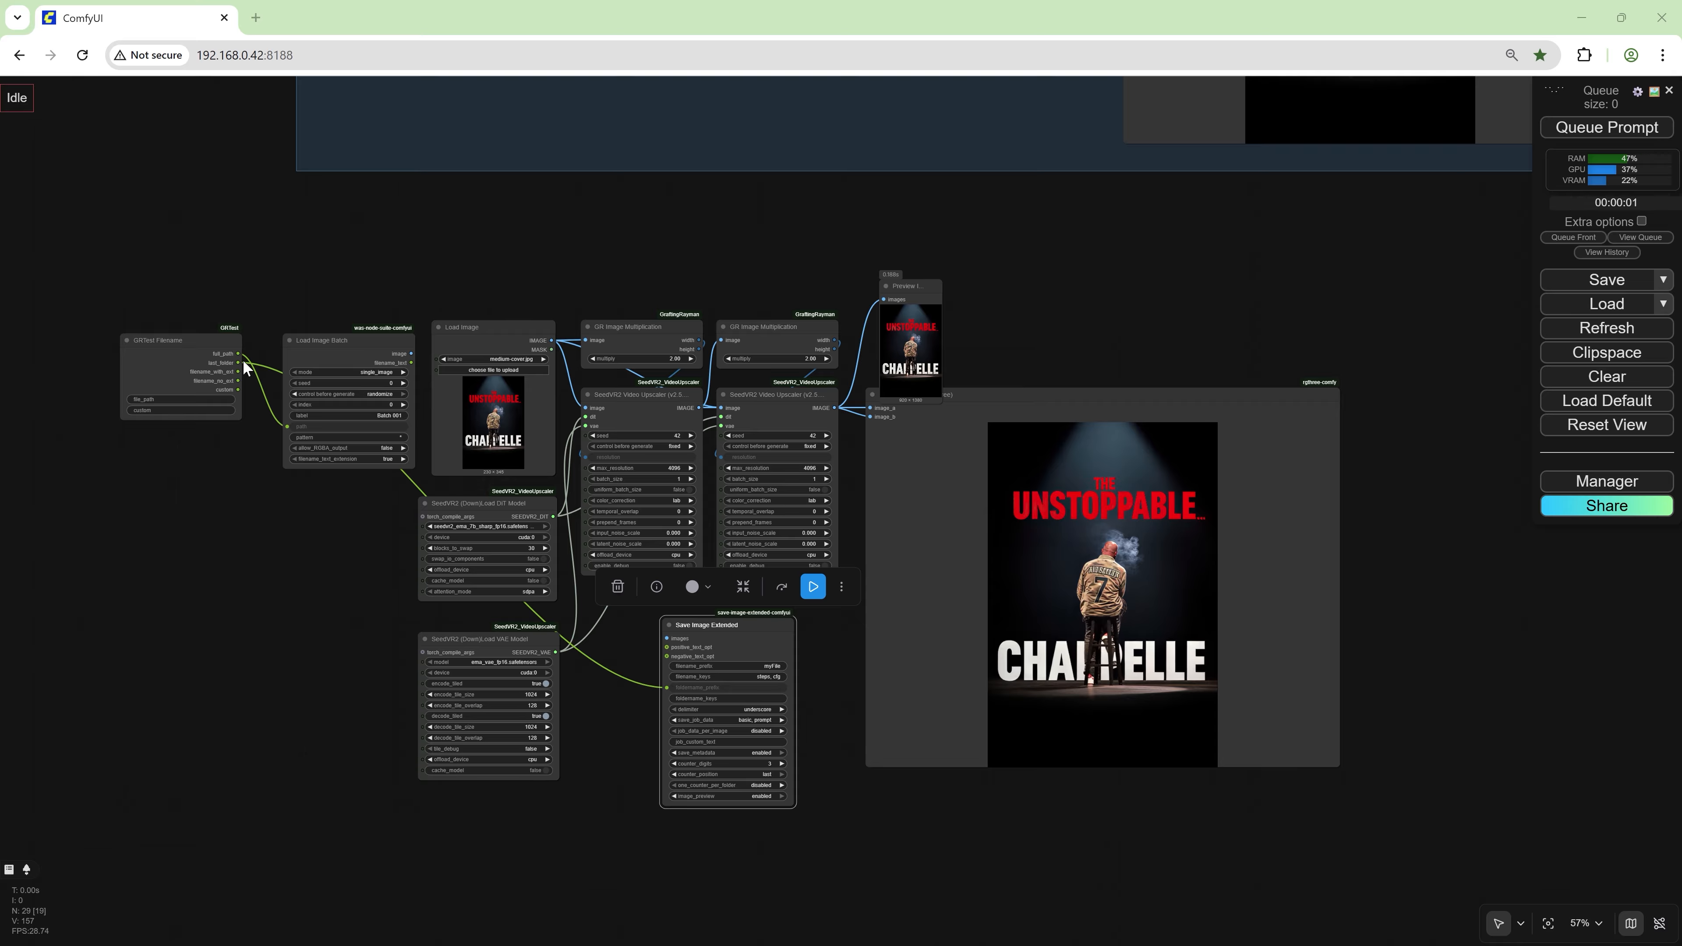
- Set GRTest Filename's custom value to Upscaled_SEEDVR2 and connect its custom output to Save Image Extended's filename_prefix
left_click(201, 409)
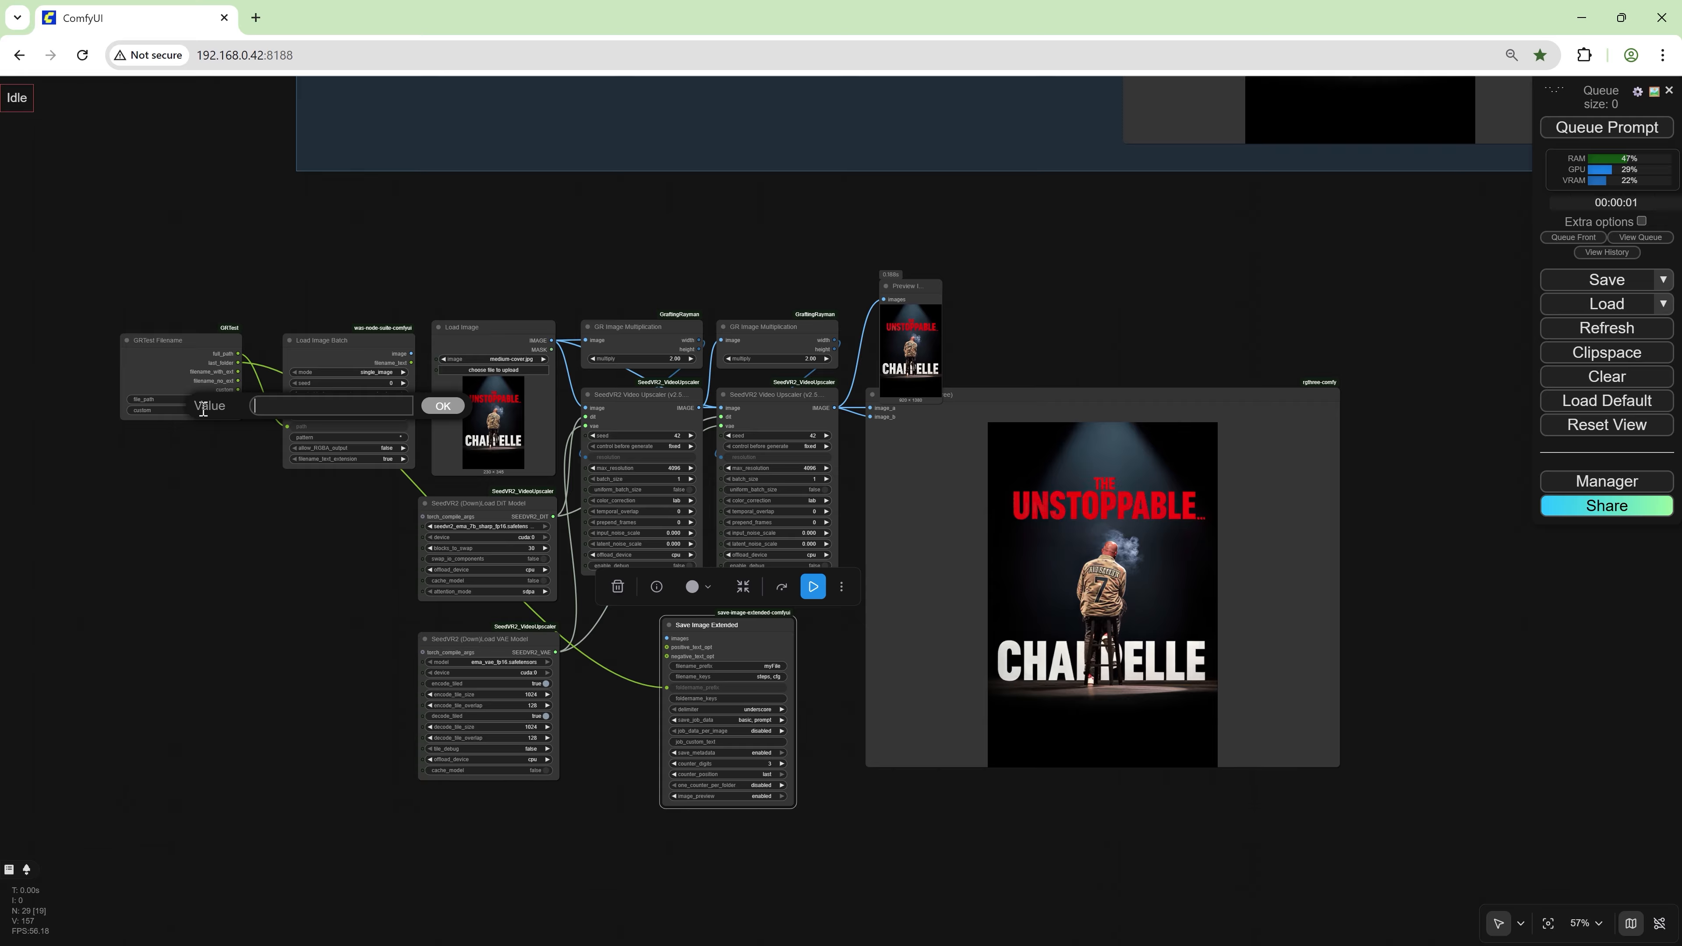
type("Upsac")
type("led_SEEDVR2")
key("Return")
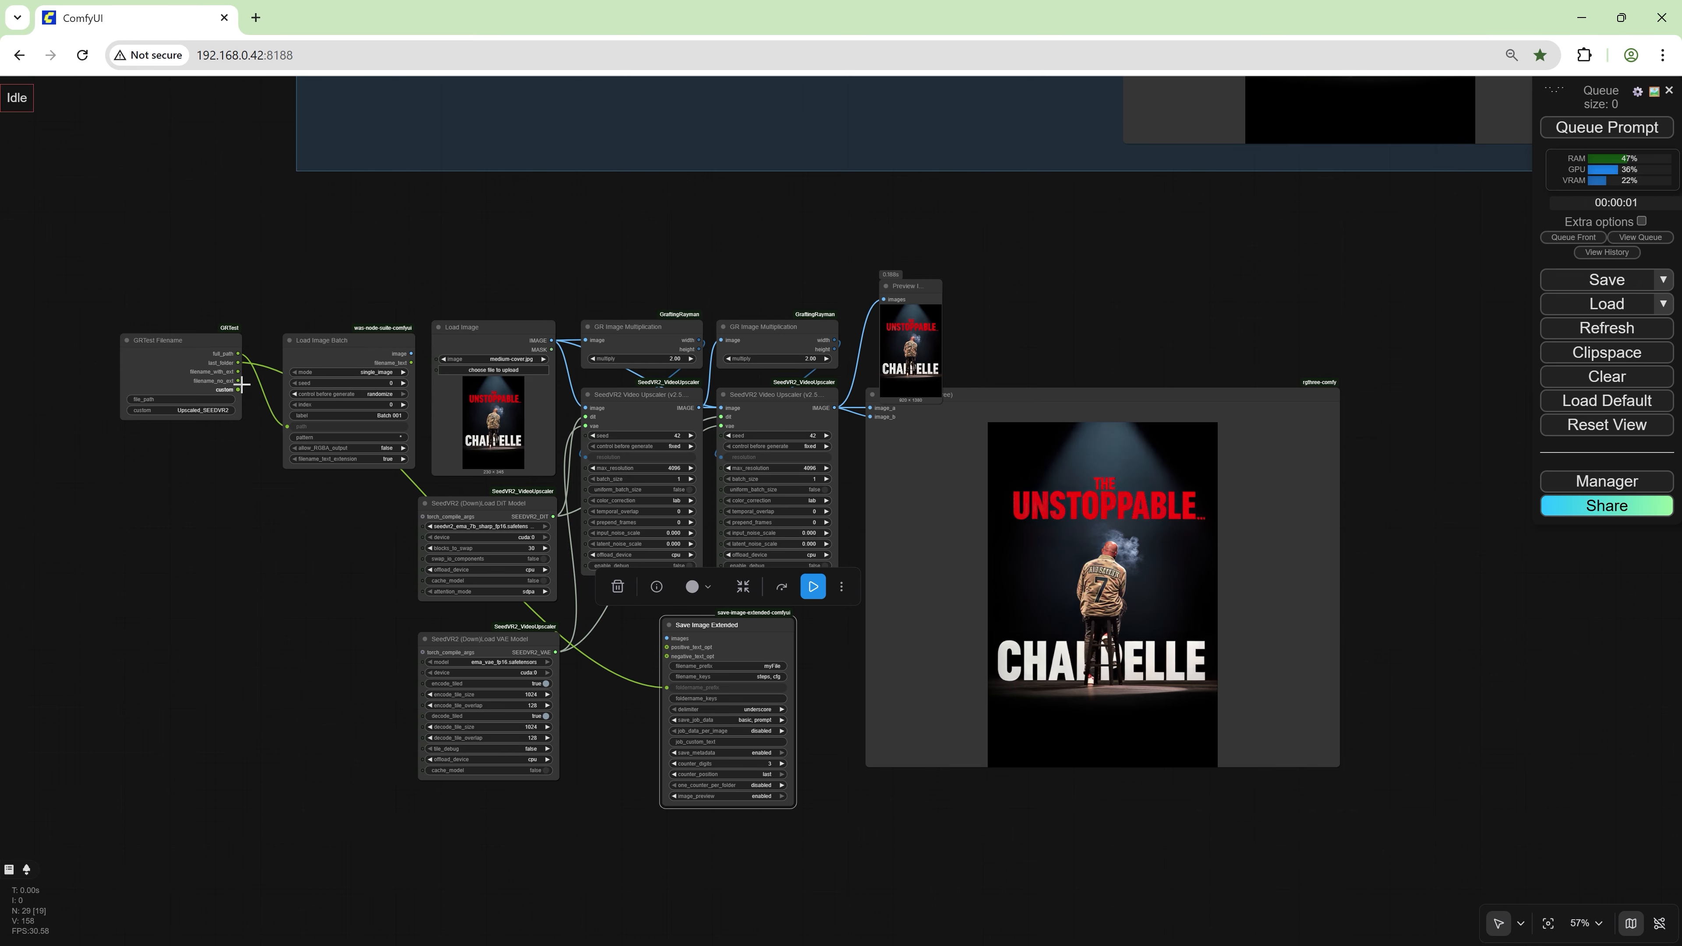
left_click_drag(237, 389, 667, 664)
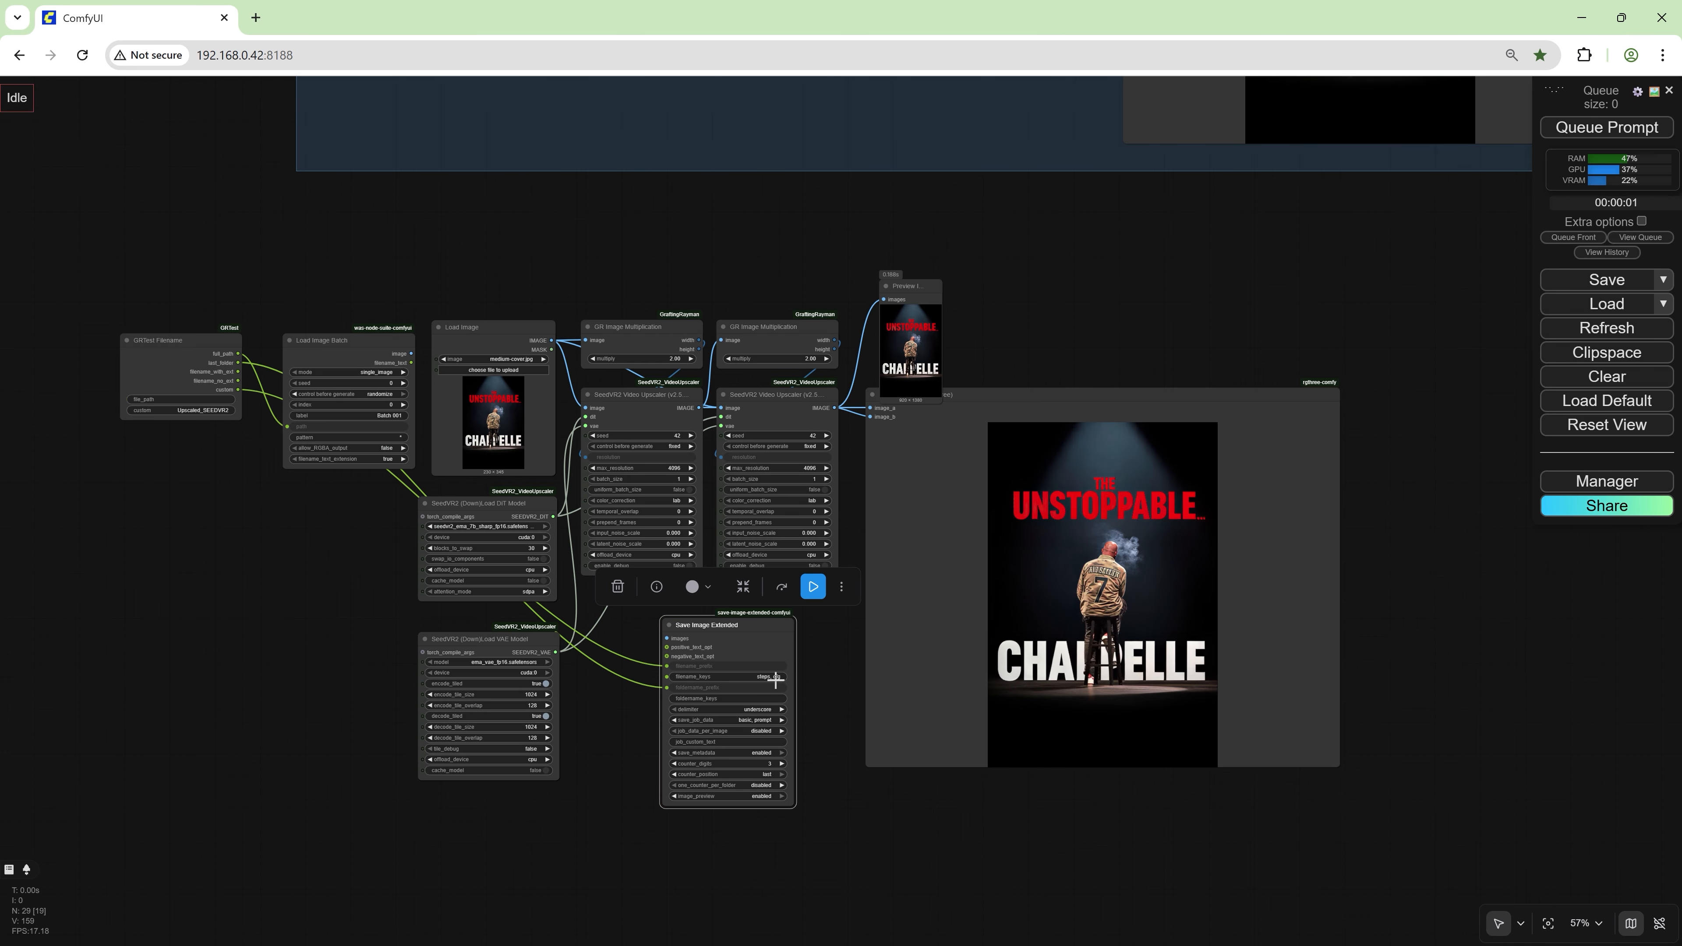
- Clear the filename_keys value in the Save Image Extended node
left_click(776, 680)
key("BackSpace")
key("Return")
- Set Save Image Extended's counter_digits to 6 and connect the second upscaler's IMAGE to its images input
left_click(766, 765)
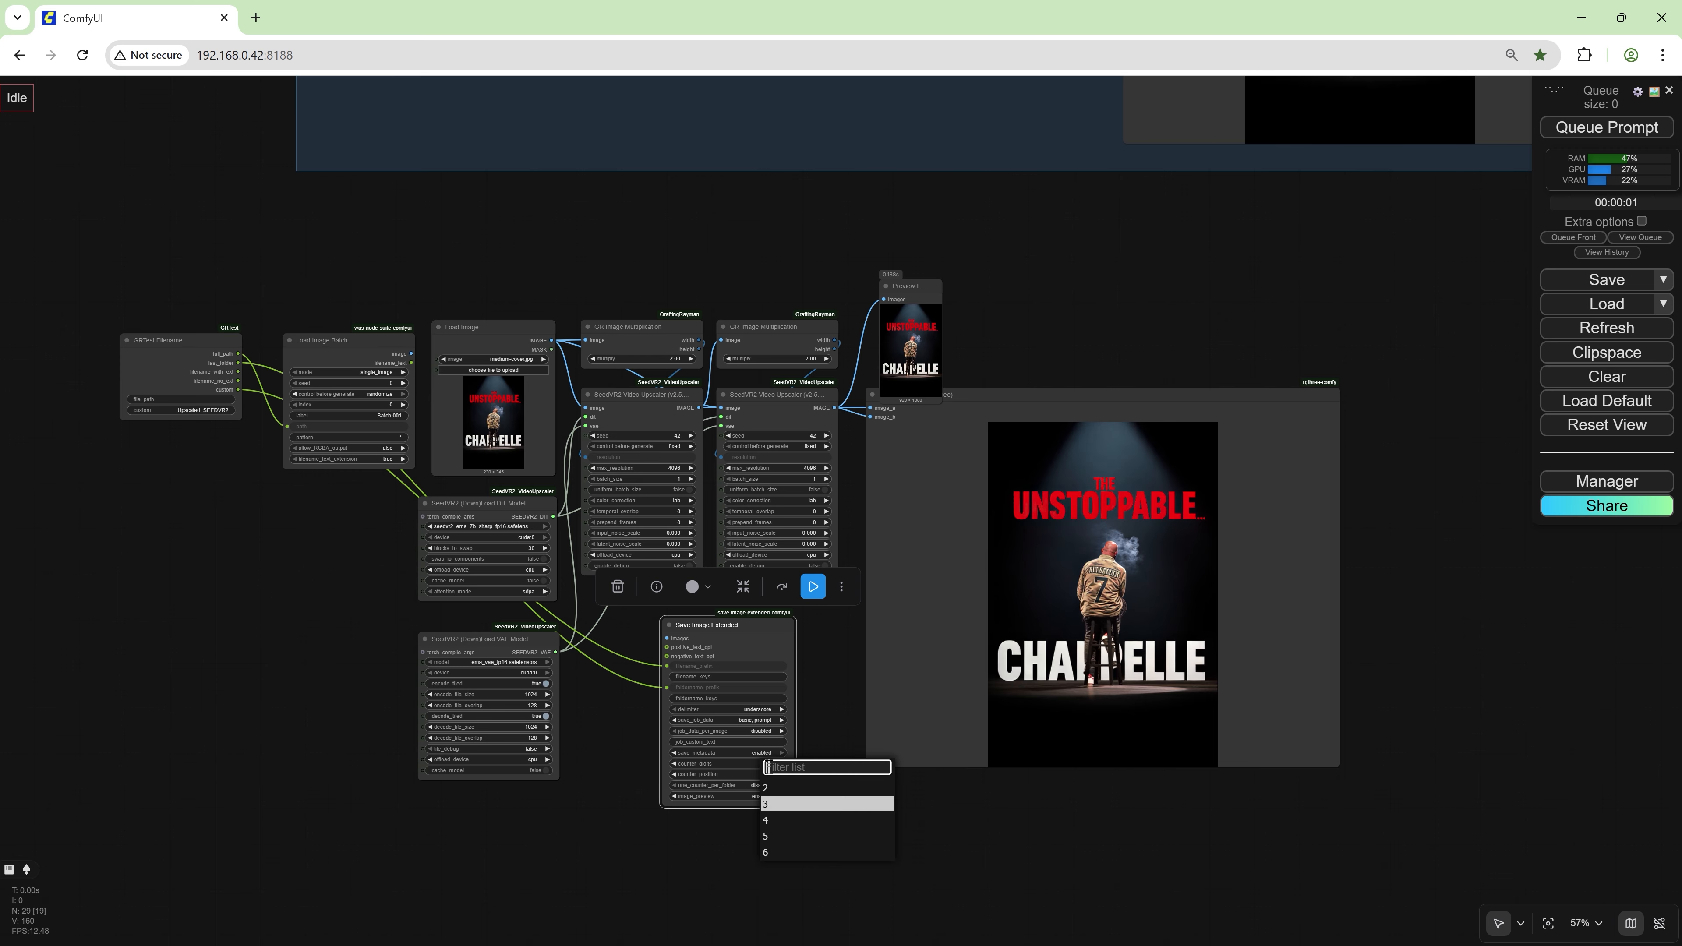
left_click(784, 853)
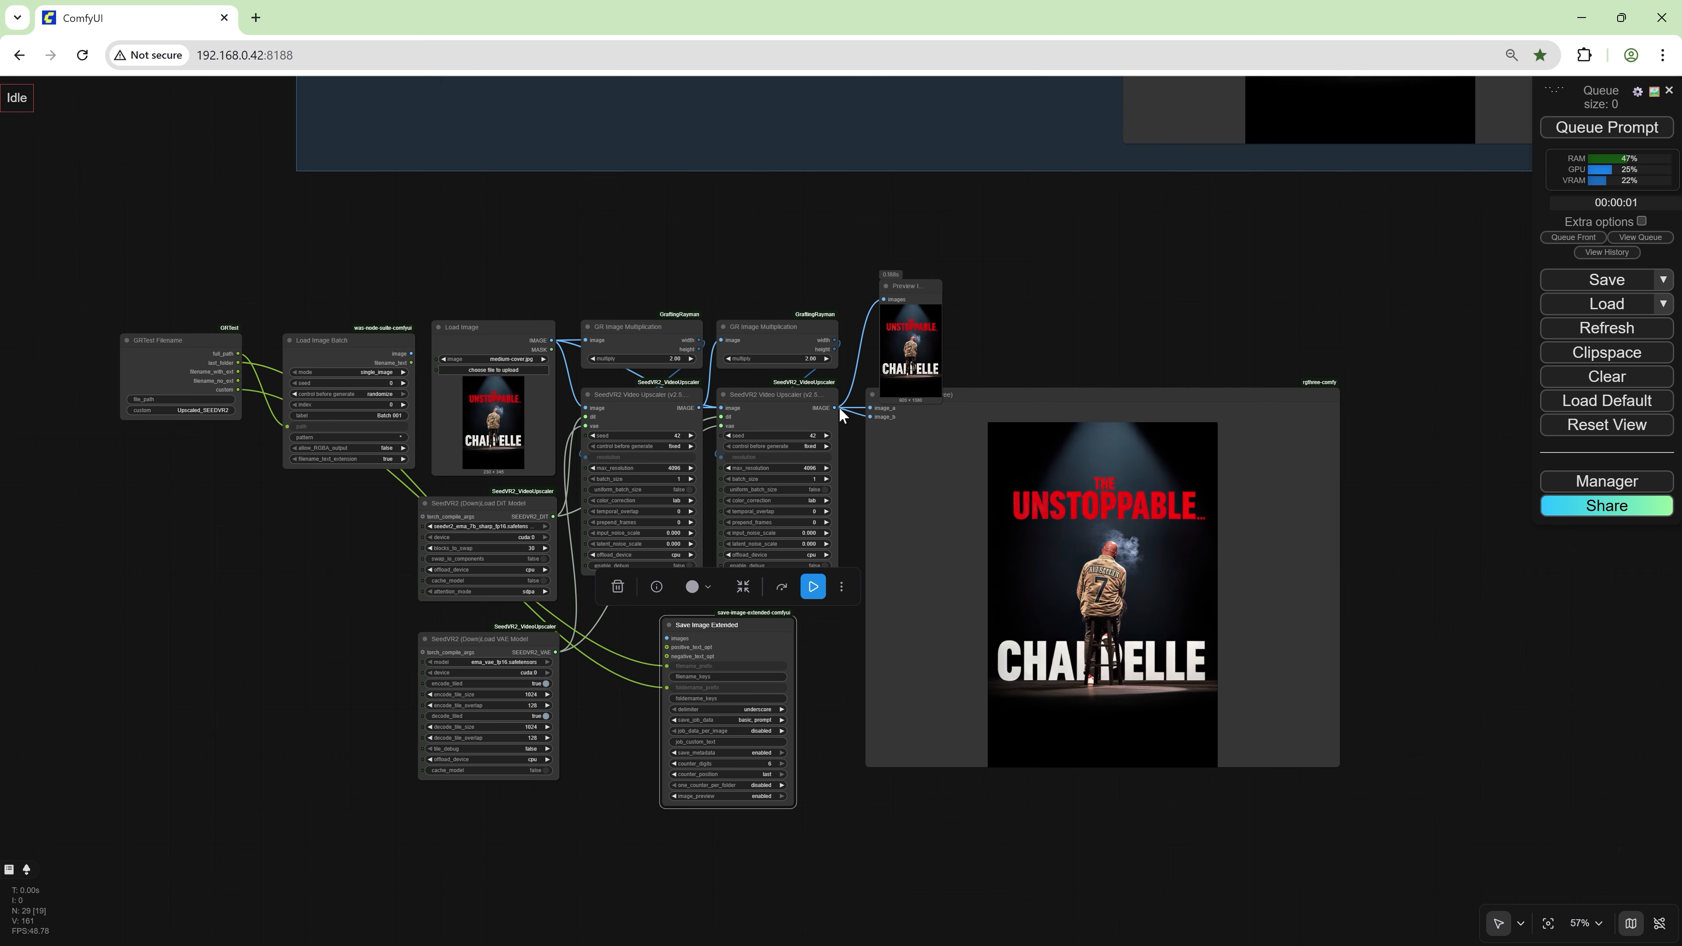
left_click_drag(835, 407, 691, 617)
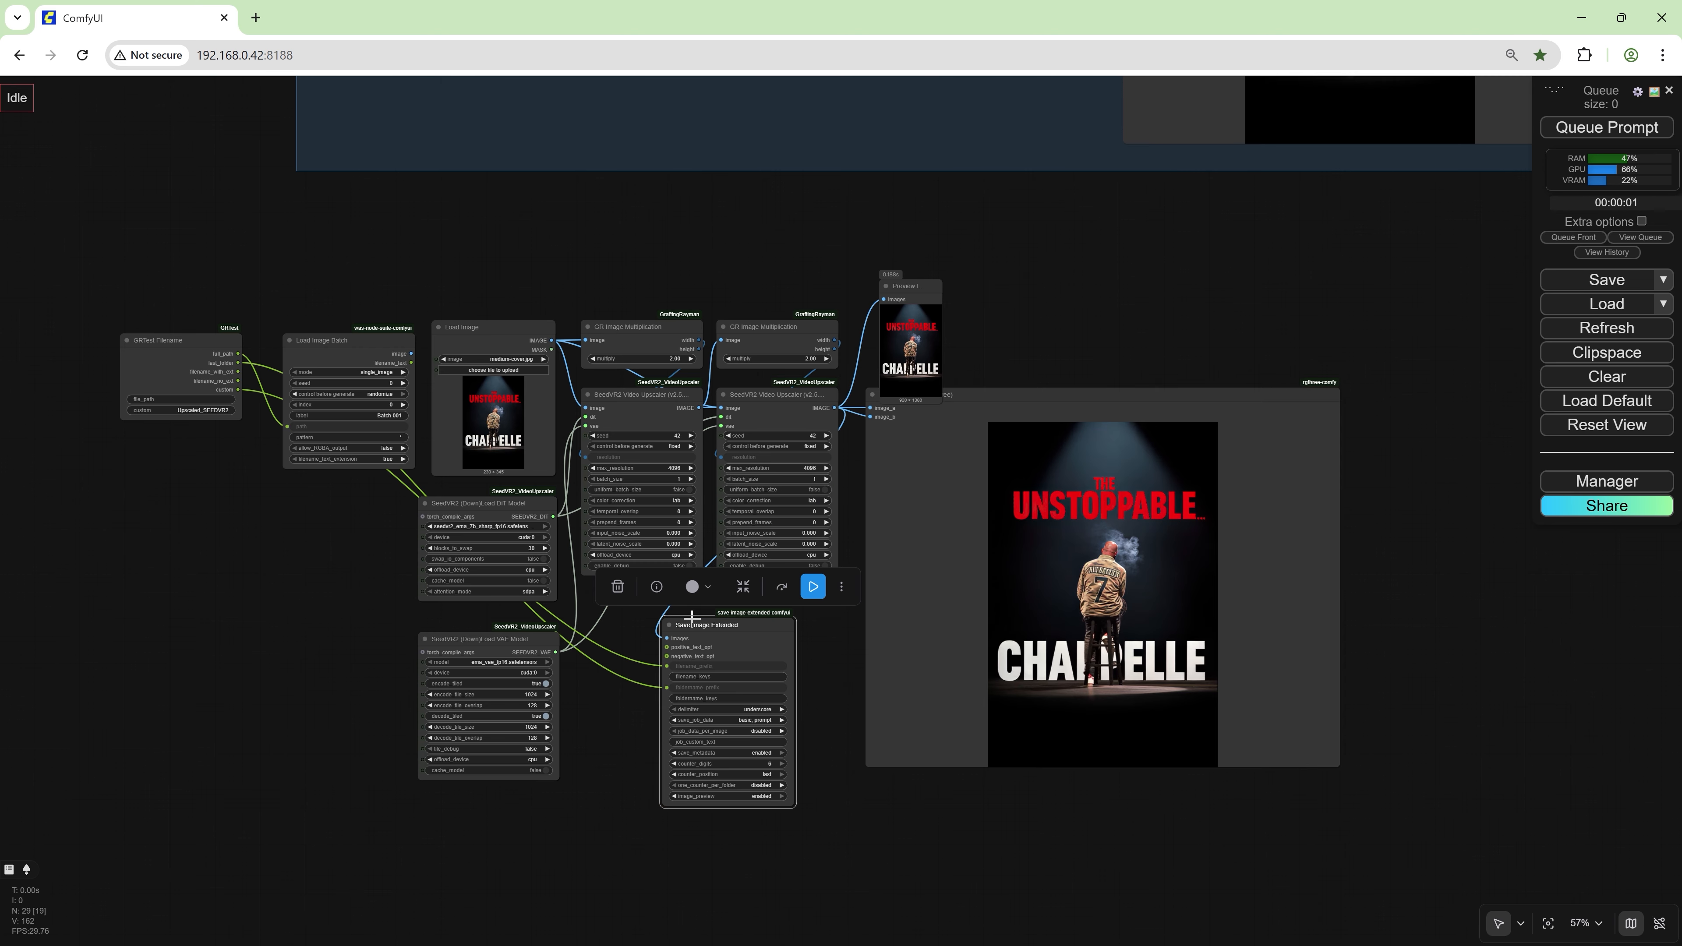
- Add a Queue Trigger node below GRTest Filename and connect Load Image Batch's image output to its signal input
double_click(181, 585)
type("qutue")
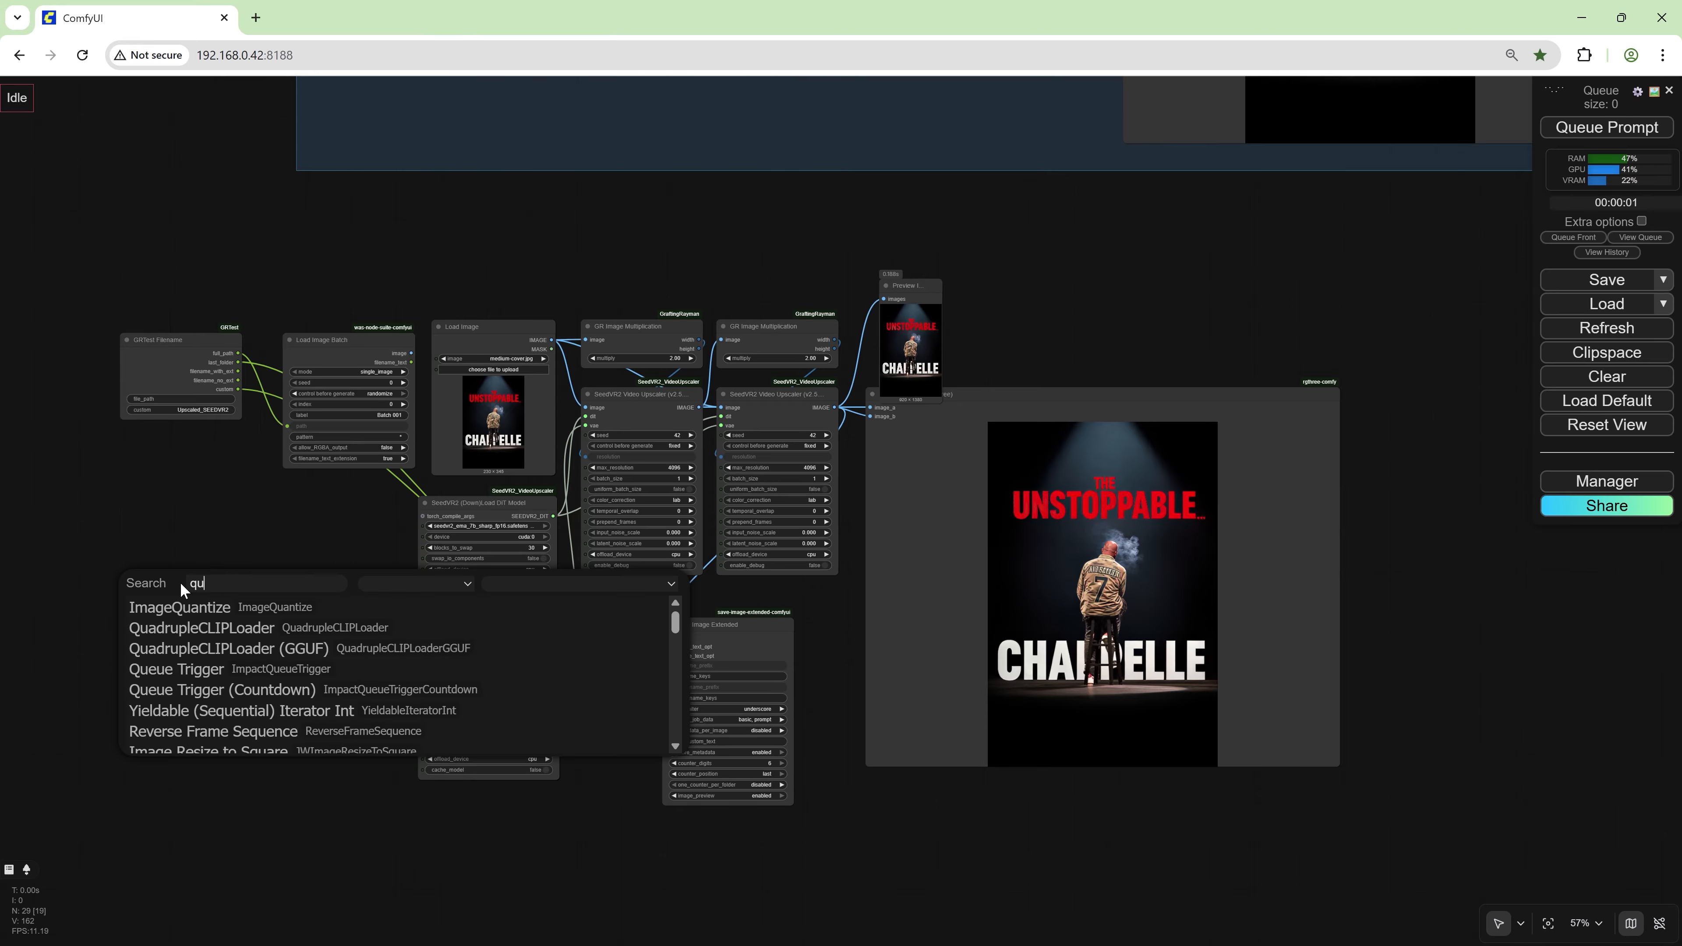
key("BackSpace")
key("BackSpace")
key("BackSpace")
type("eue")
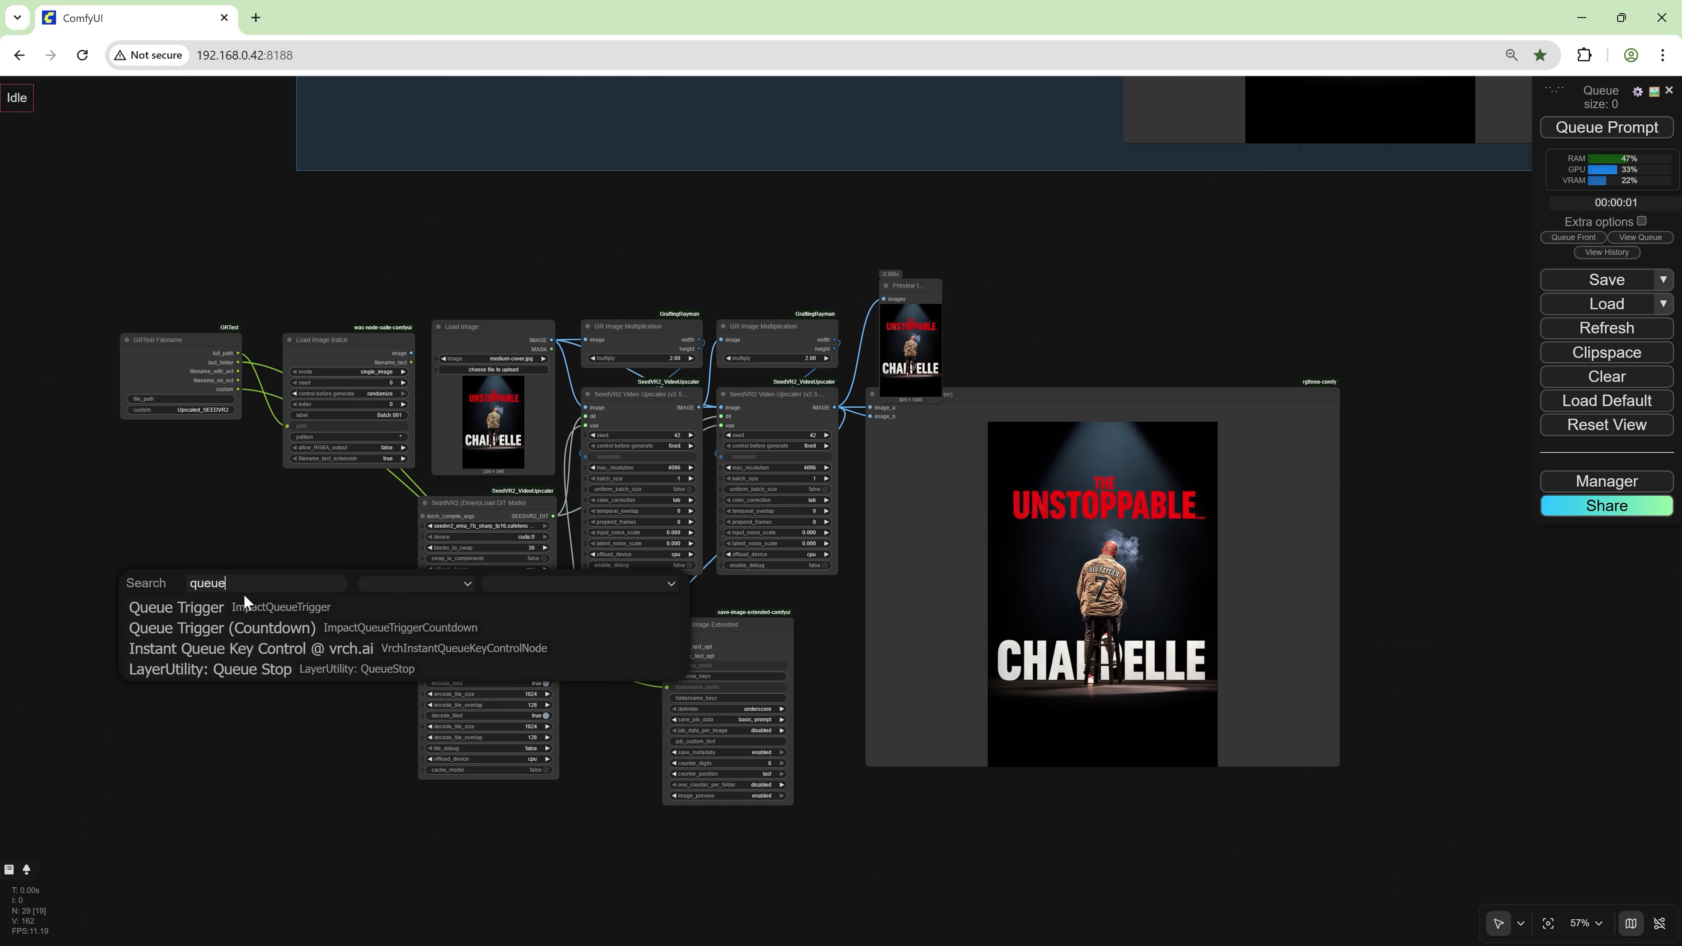
left_click(239, 607)
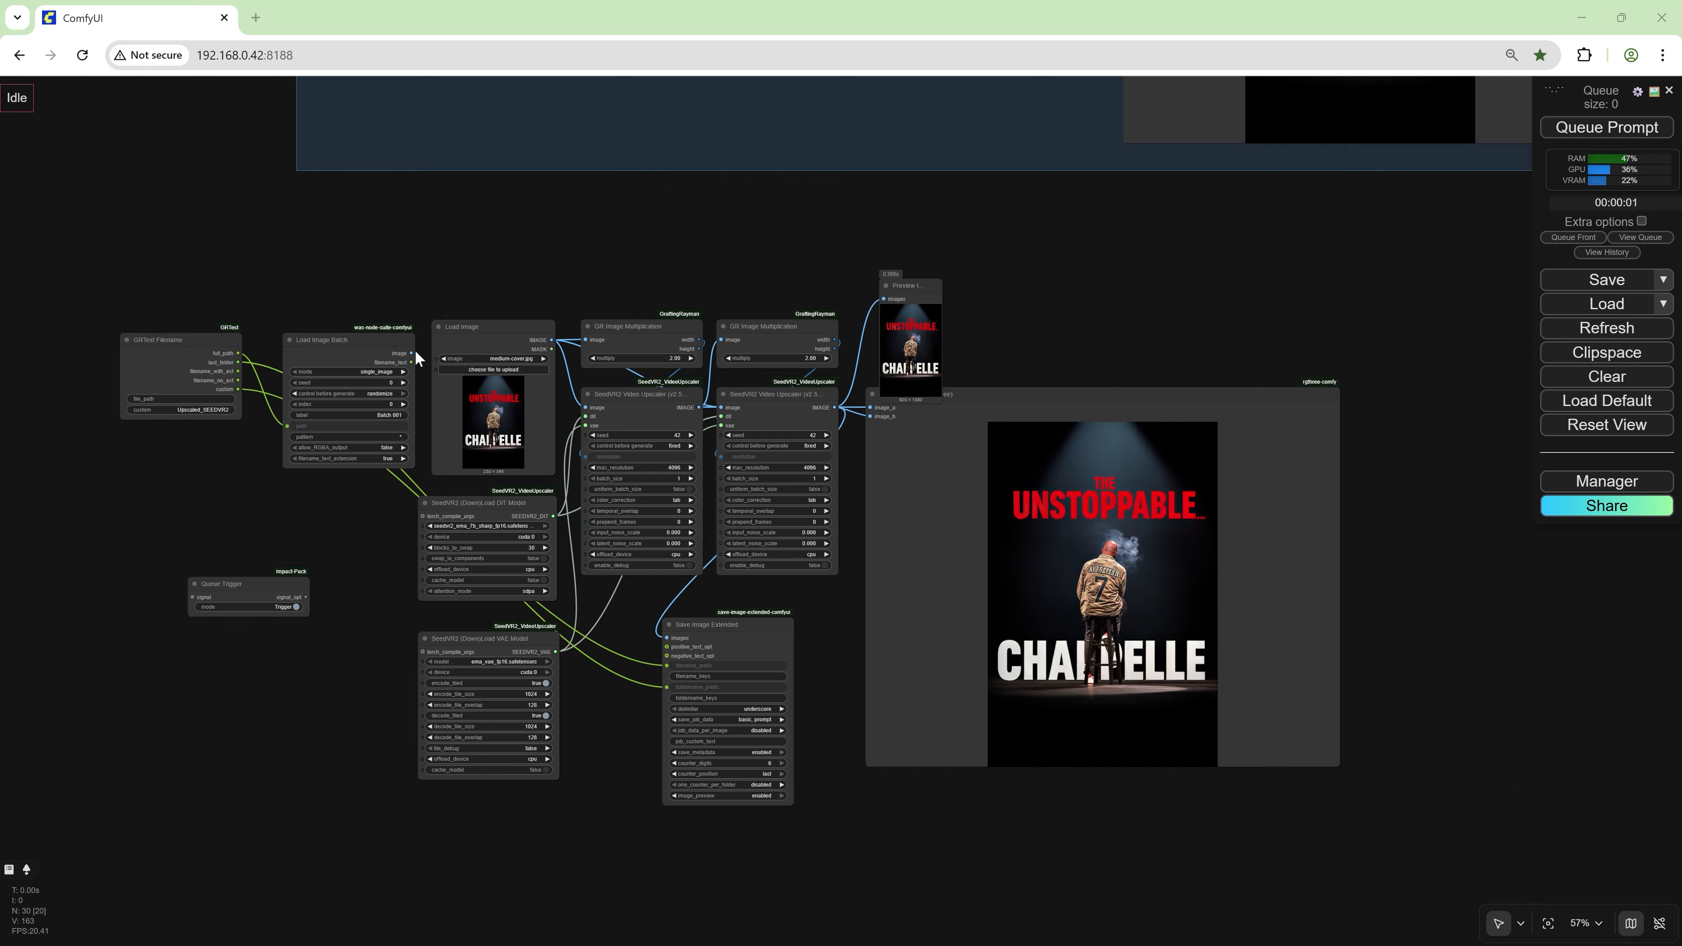
left_click_drag(411, 353, 206, 616)
- Add a Clean VRAM Used node and wire it between Queue Trigger's signal_opt and the image inputs of the first multiplication node and first upscaler
double_click(245, 678)
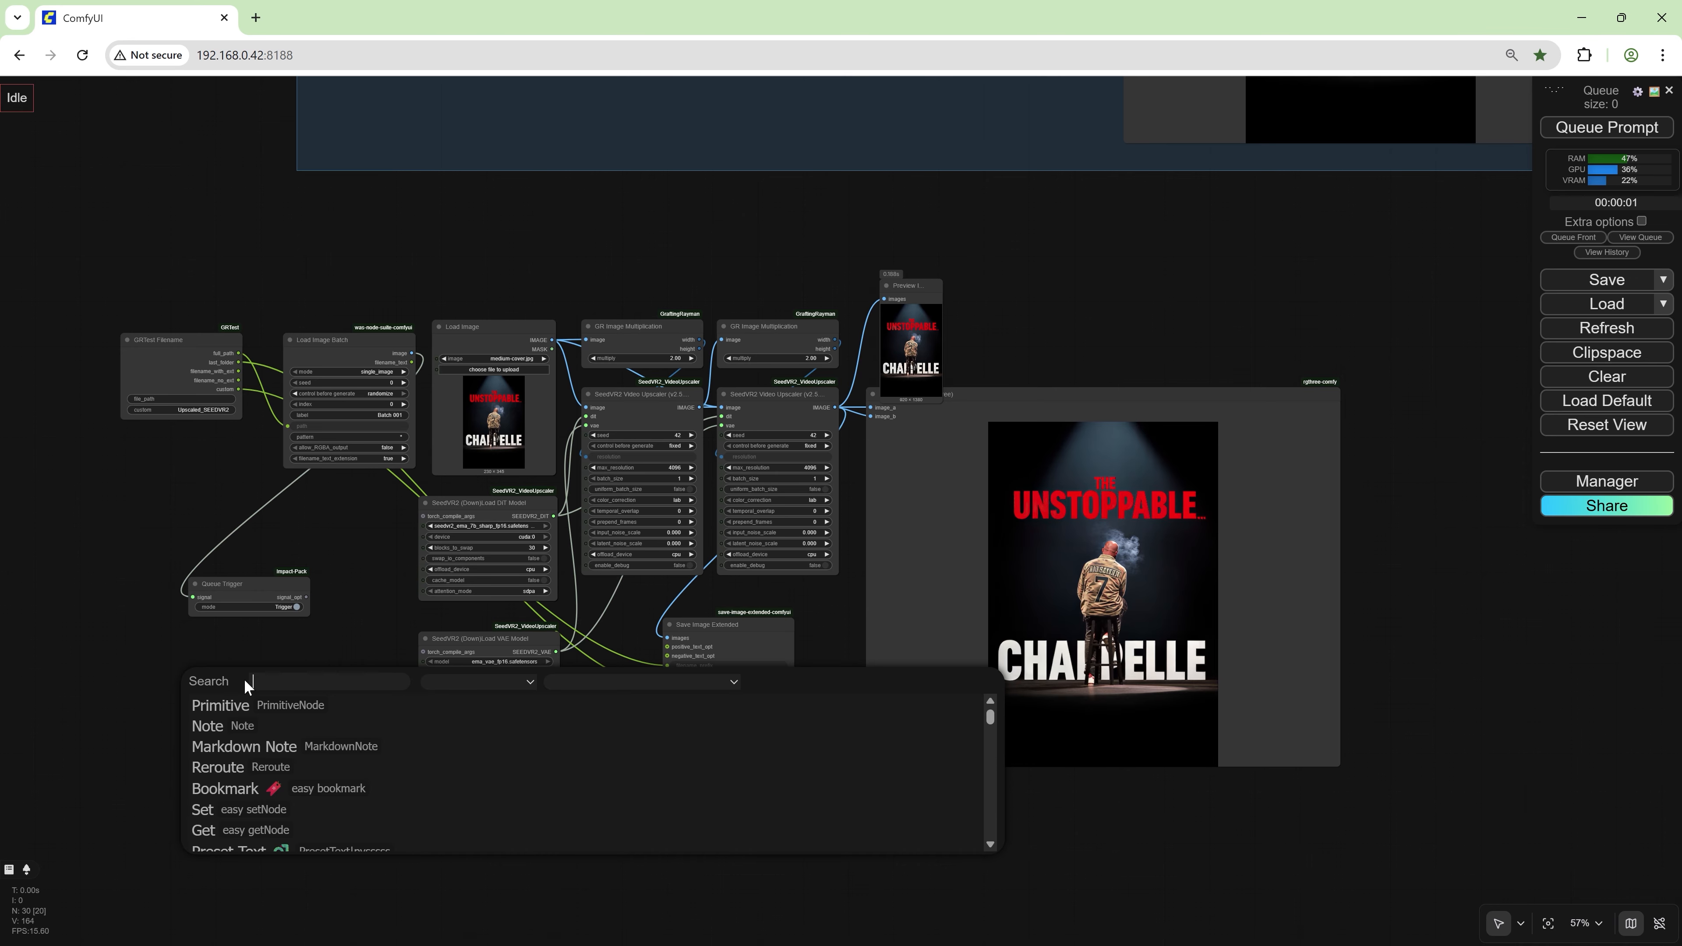
type("cleave")
key("BackSpace")
key("BackSpace")
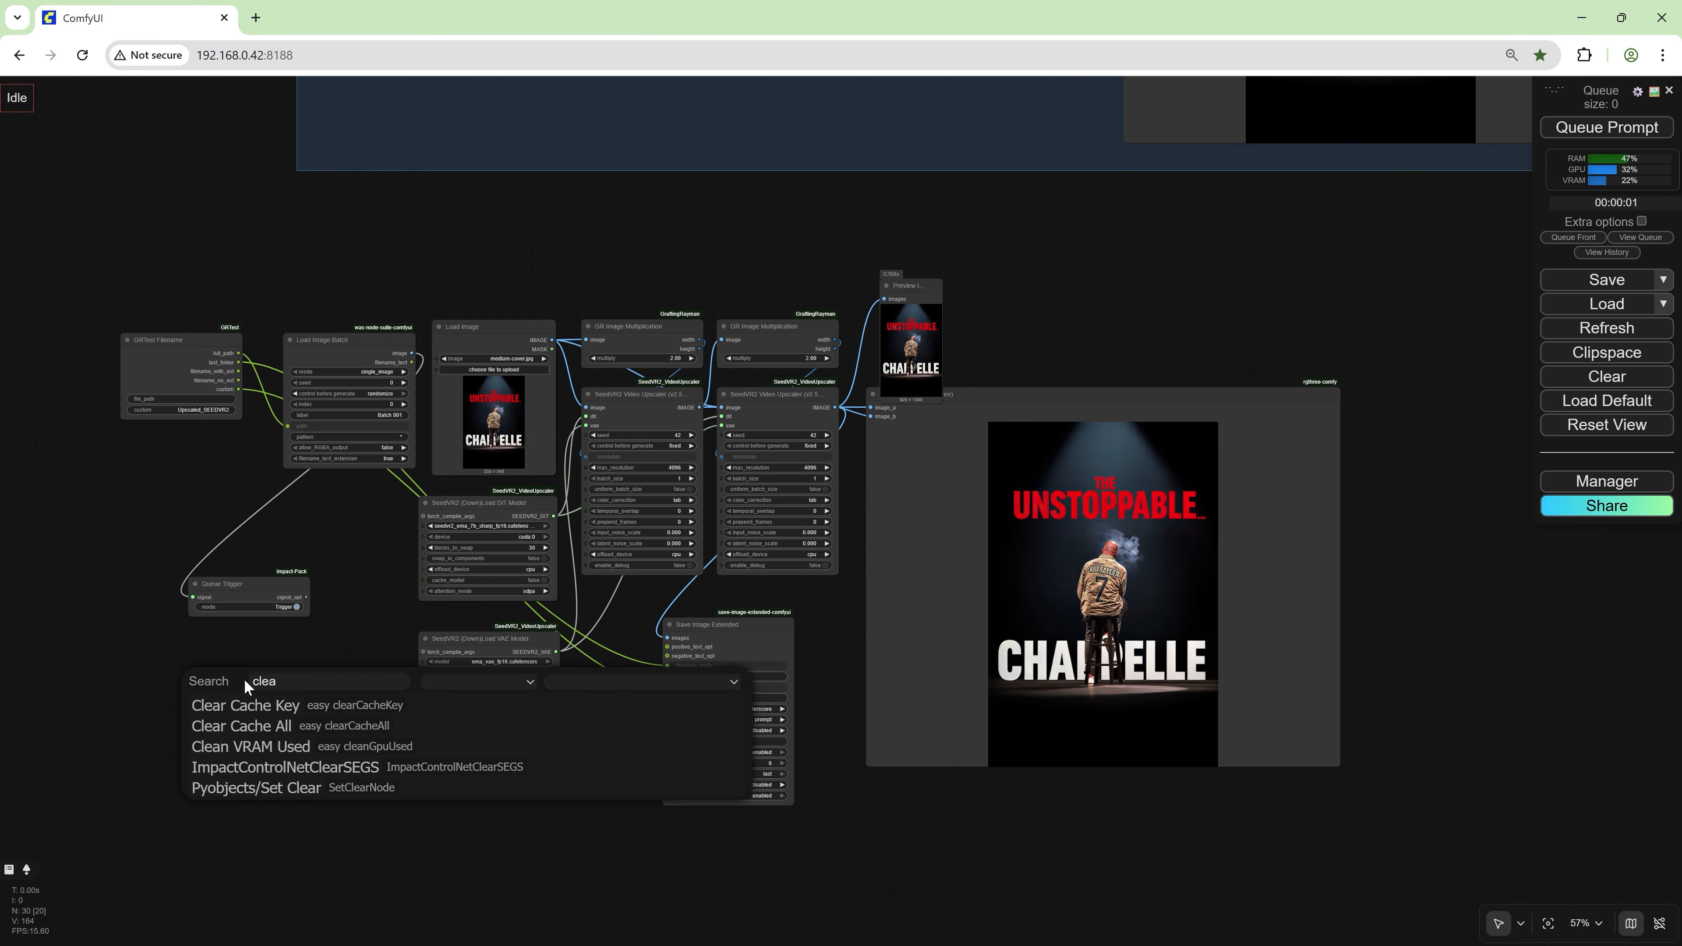
type("n v")
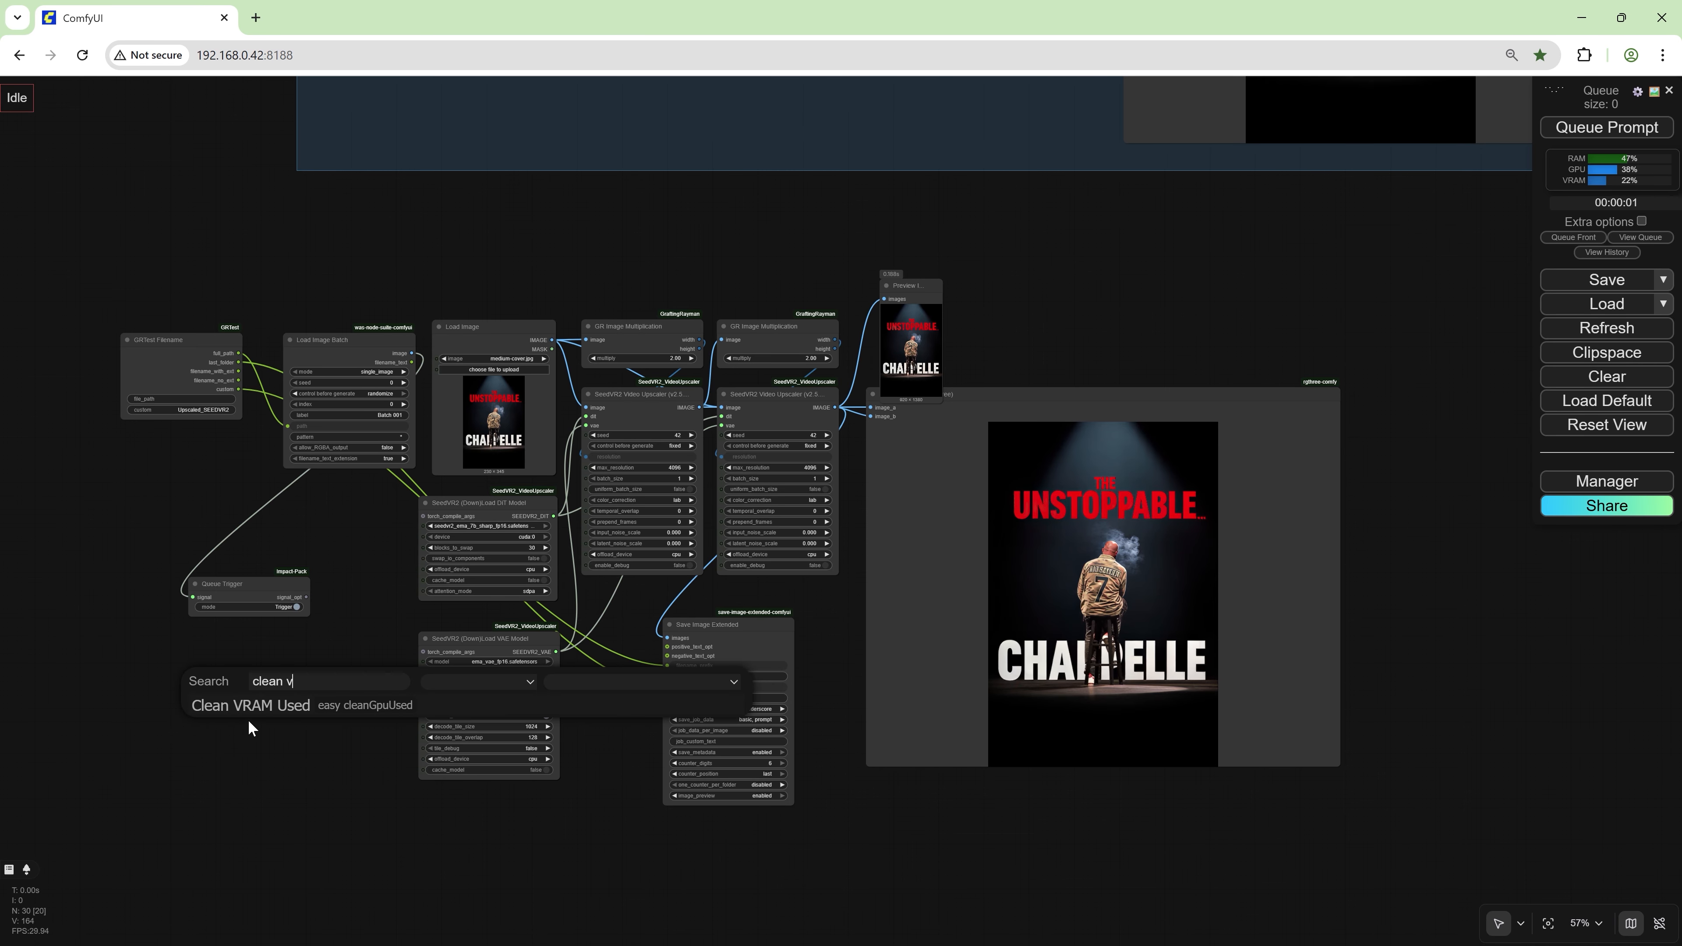
left_click(251, 707)
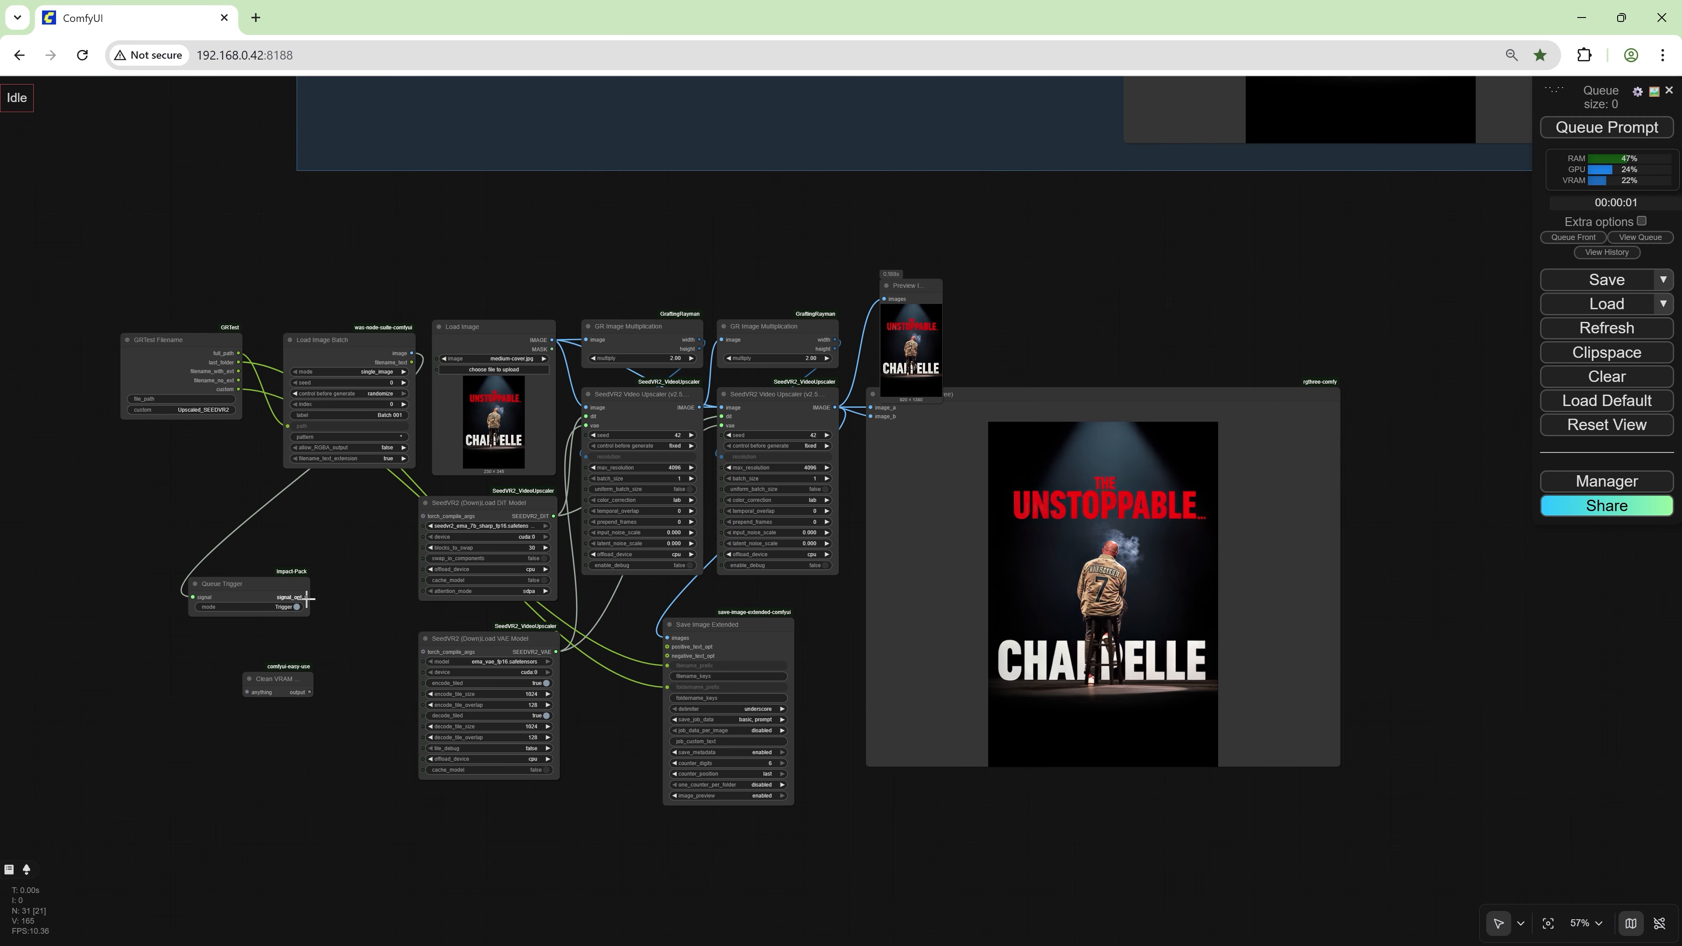
left_click_drag(306, 598, 584, 342)
left_click_drag(311, 692, 585, 407)
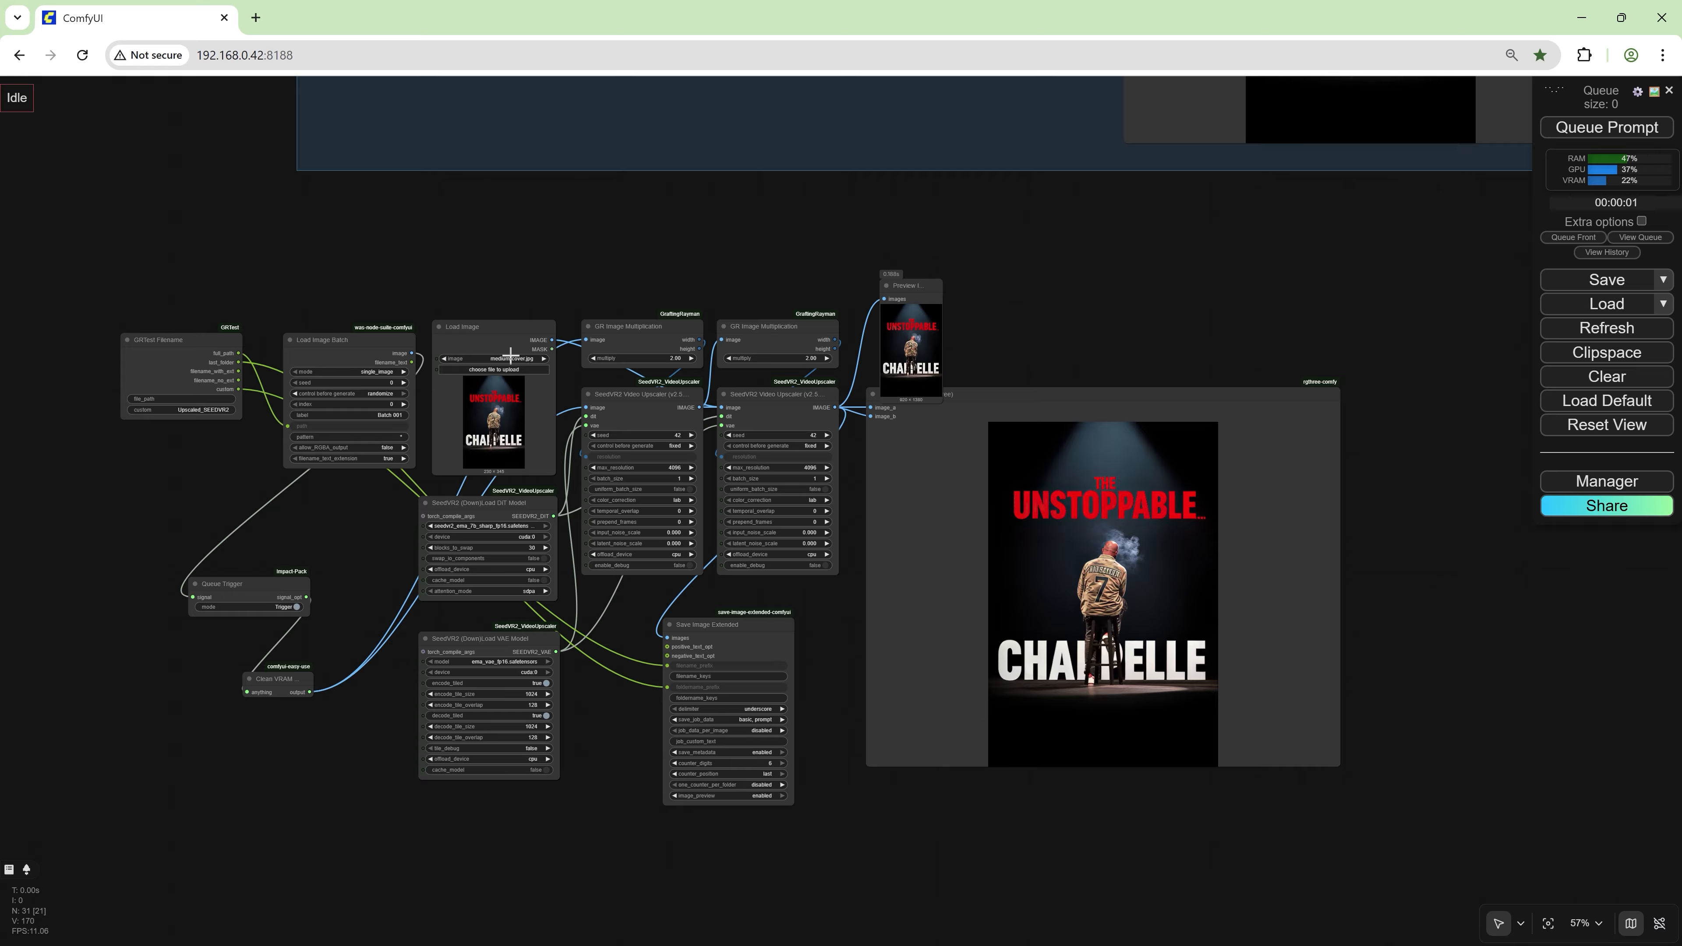
- Move the Load Image node out of the row and delete it
left_click(498, 332)
left_click_drag(498, 333, 203, 180)
key("Delete")
mouse_move(757, 401)
left_mouse_down()
mouse_move(774, 440)
mouse_move(758, 402)
left_mouse_up()
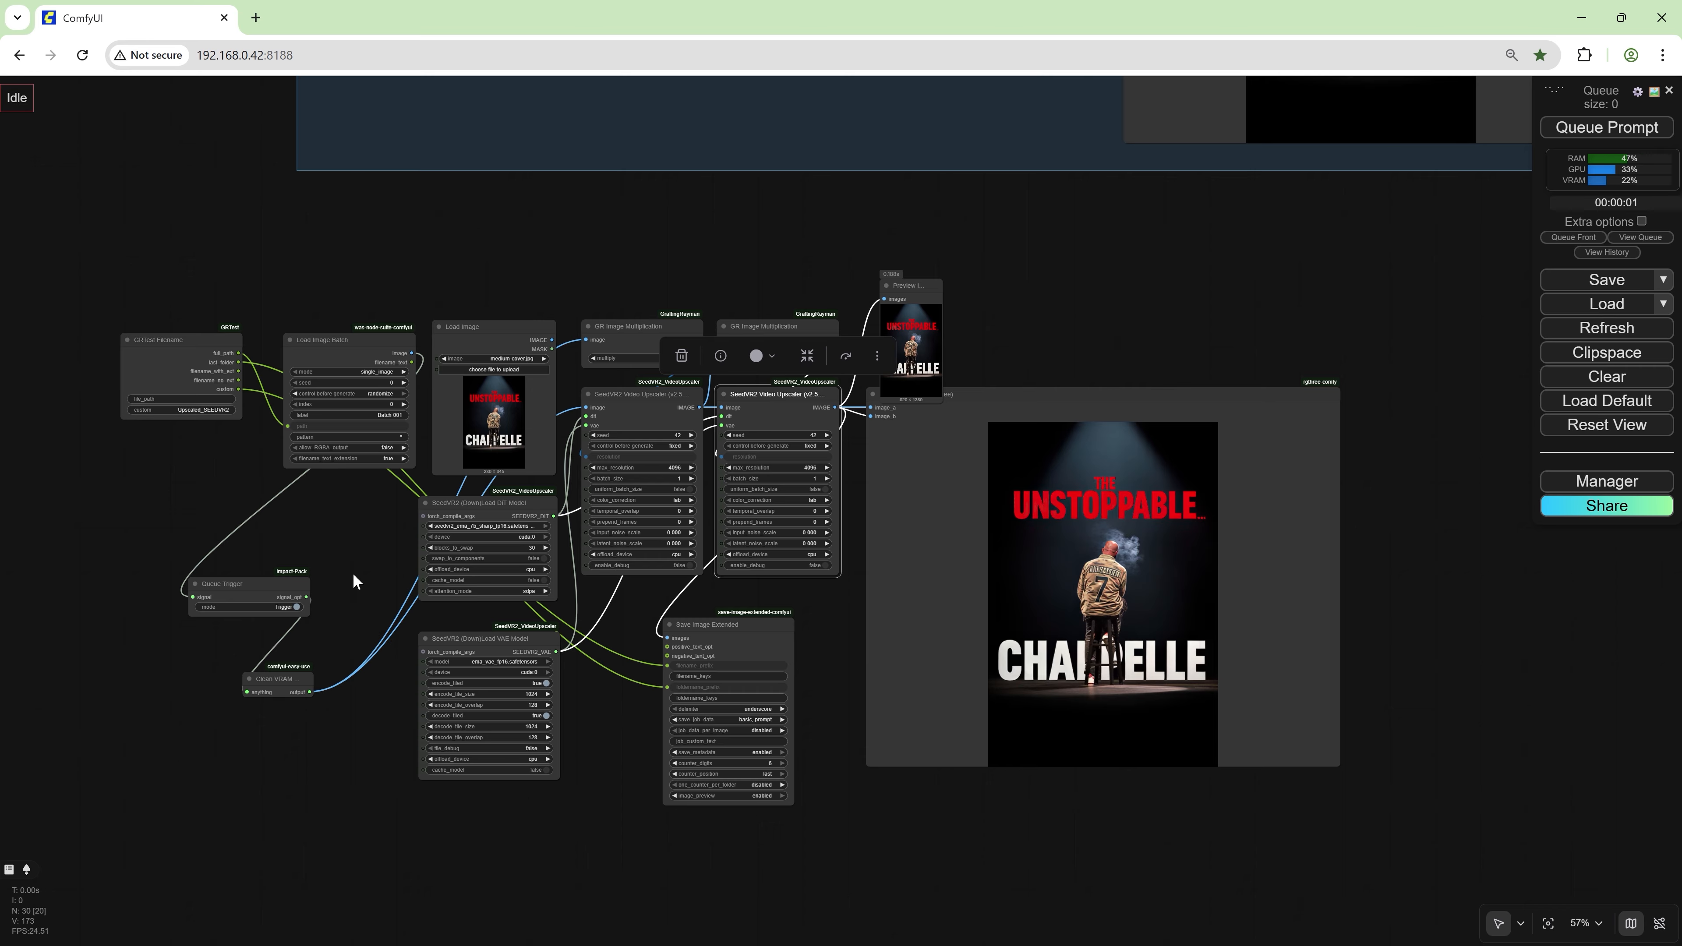
- Set GRTest Filename's file_path to H:\ReadyToUpscale
left_click(185, 398)
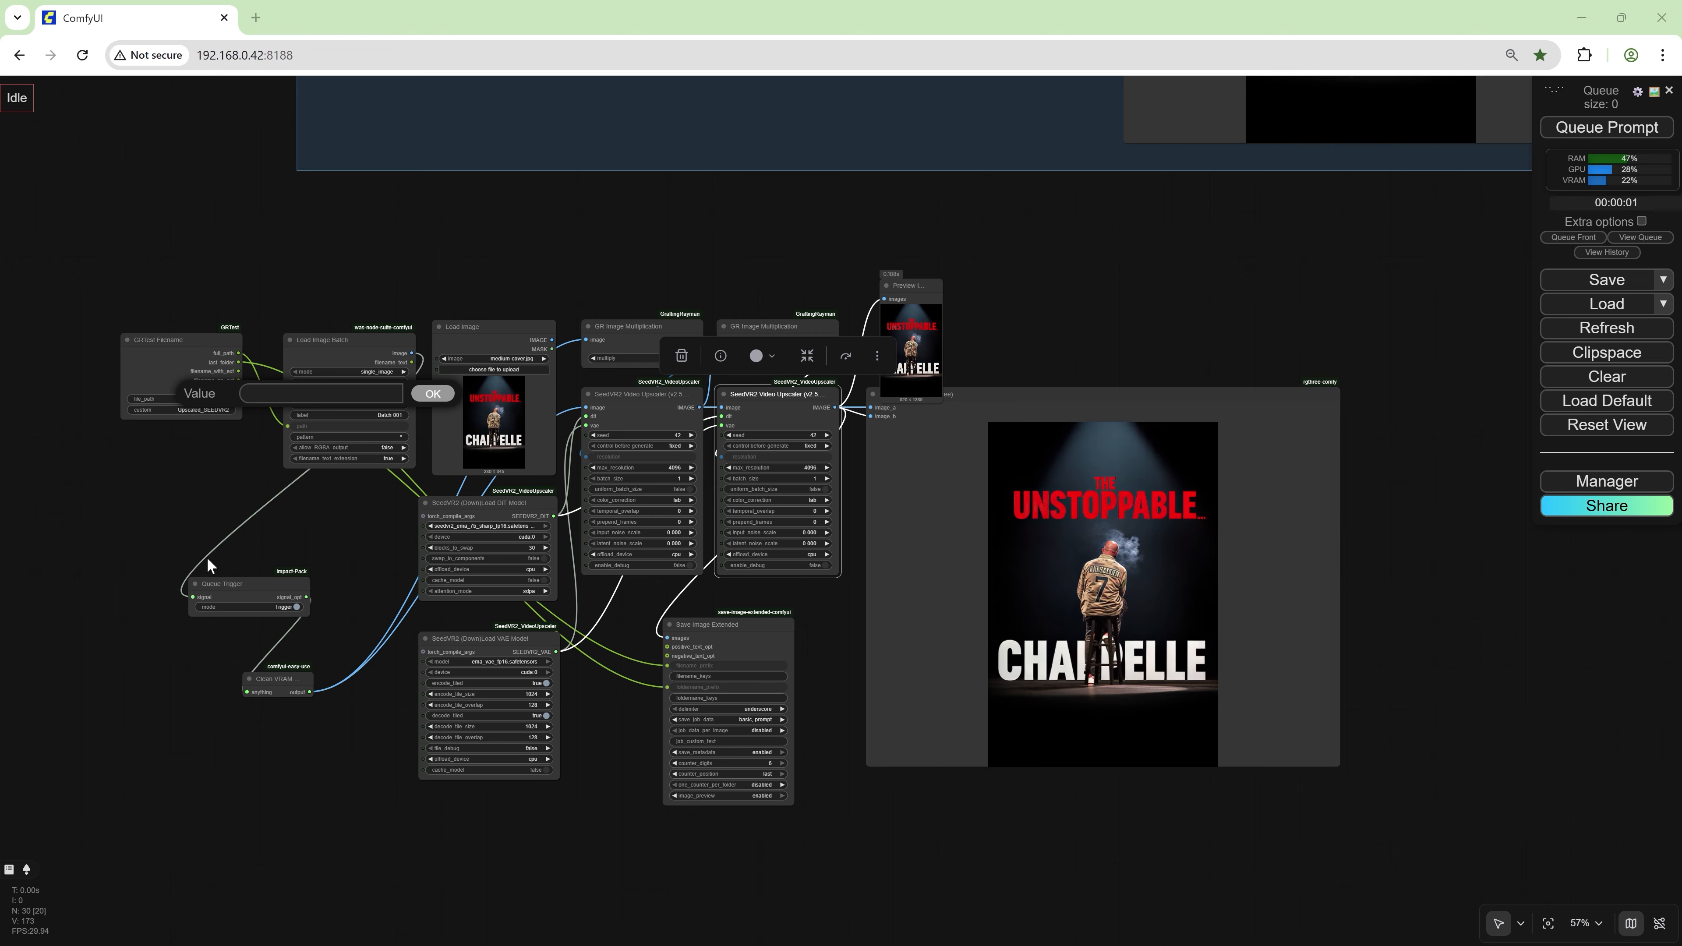
type("H:\\ReadyToUpscale")
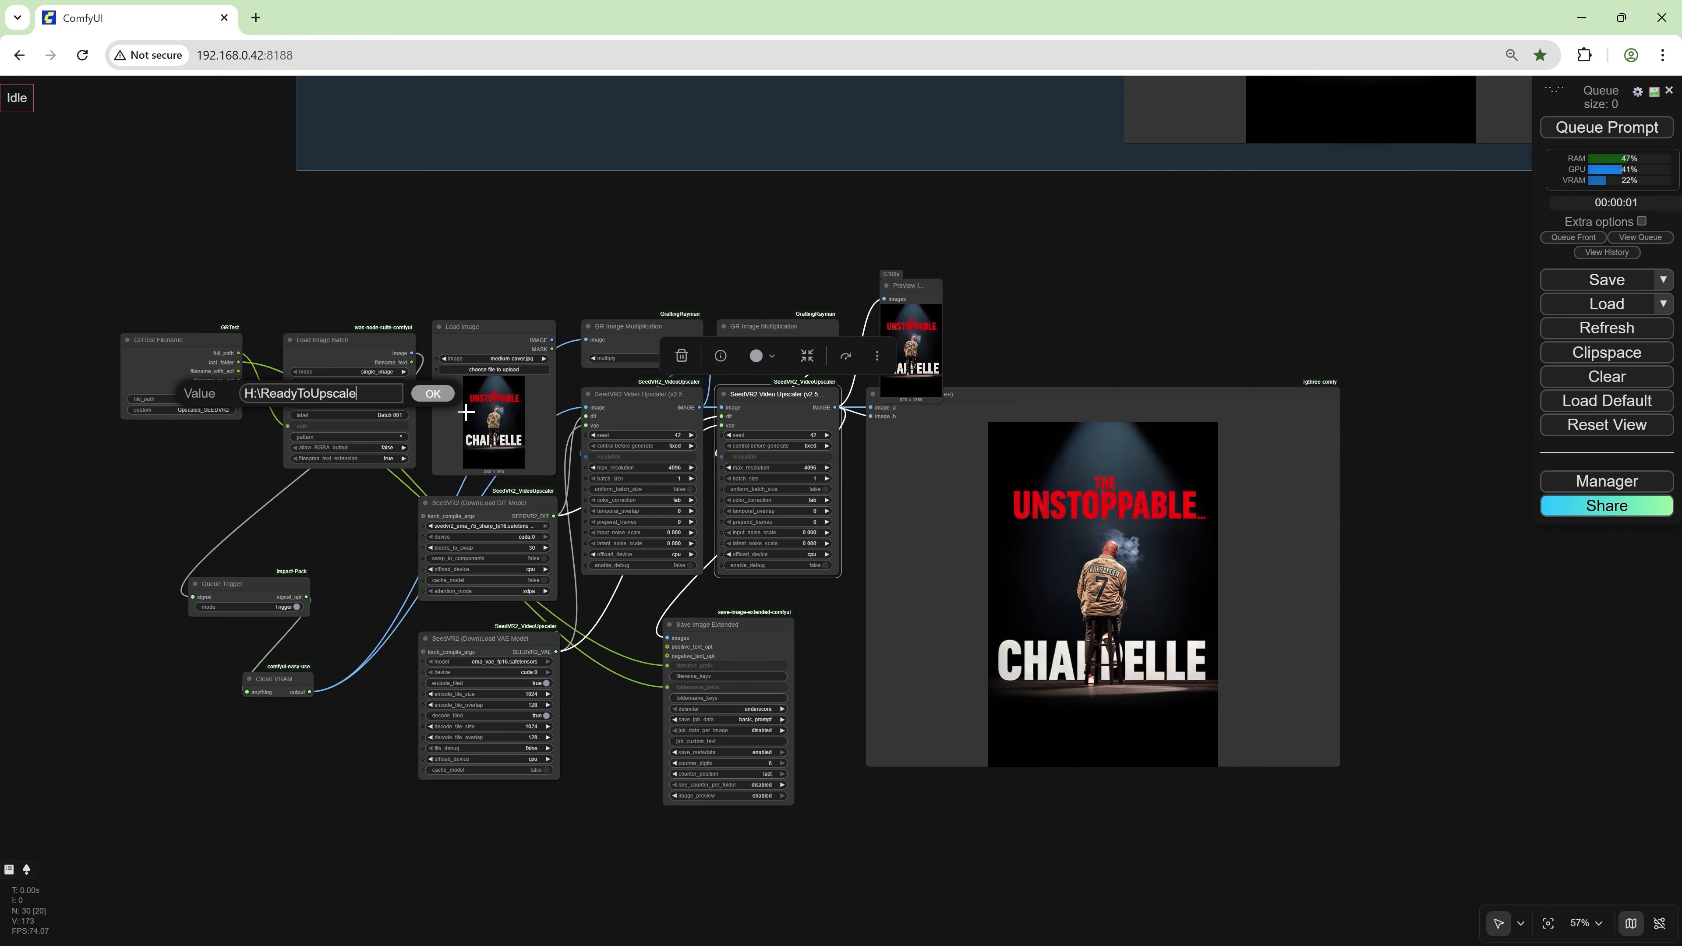
left_click(433, 394)
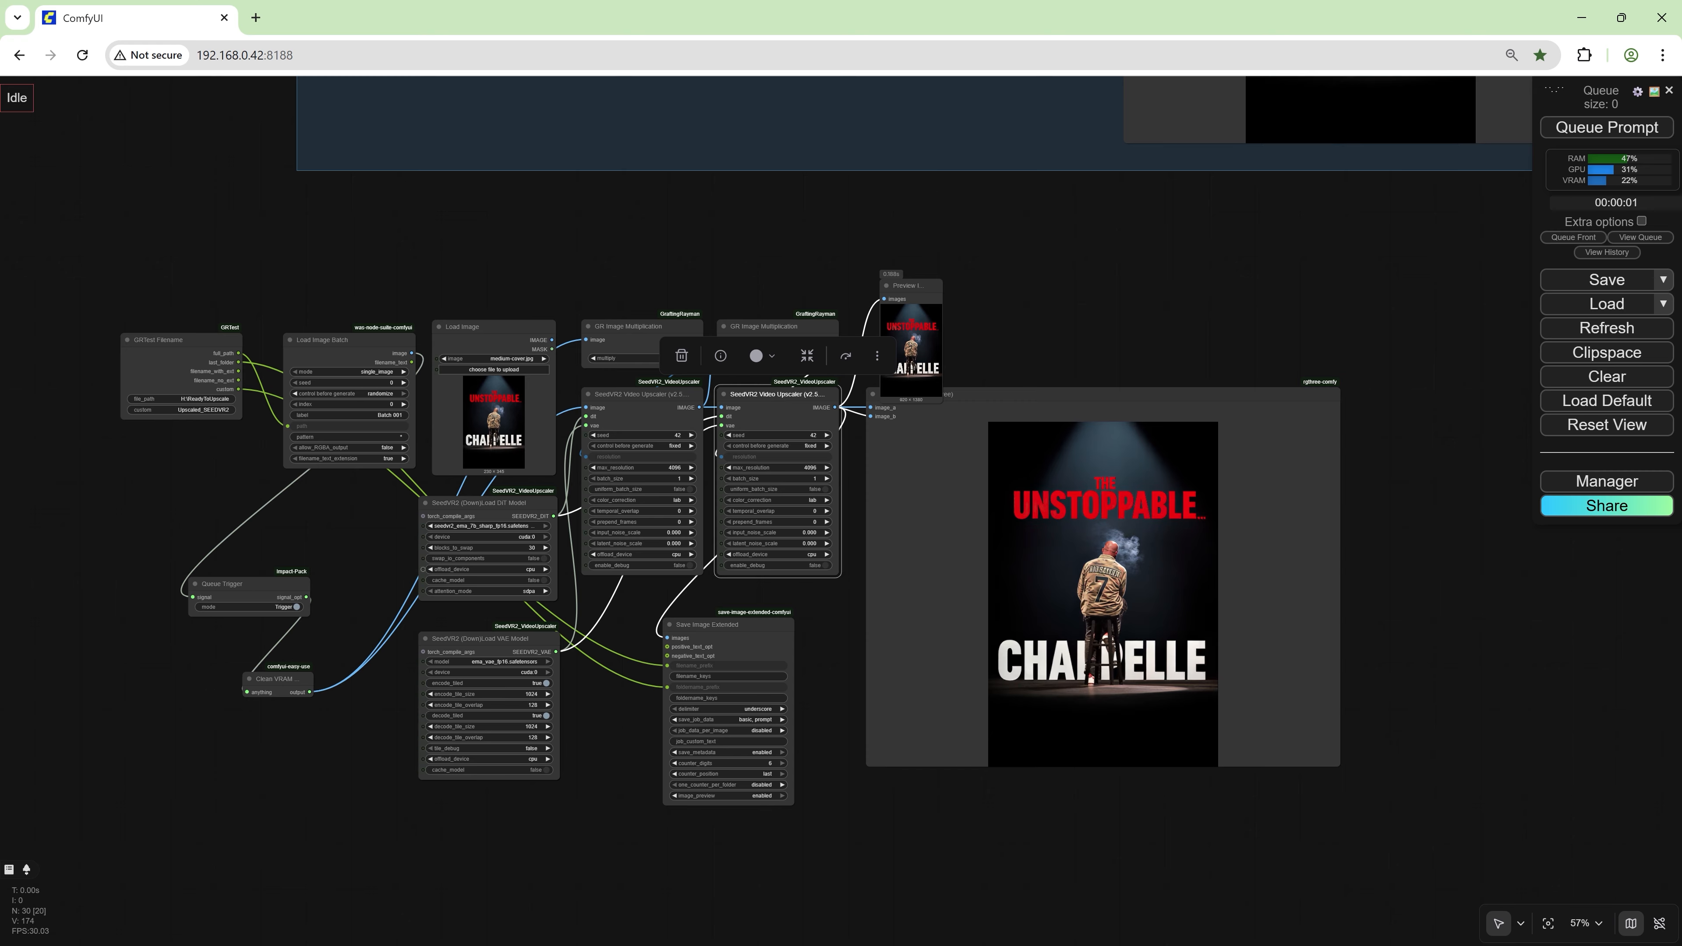
left_click_drag(1681, 254, 1106, 155)
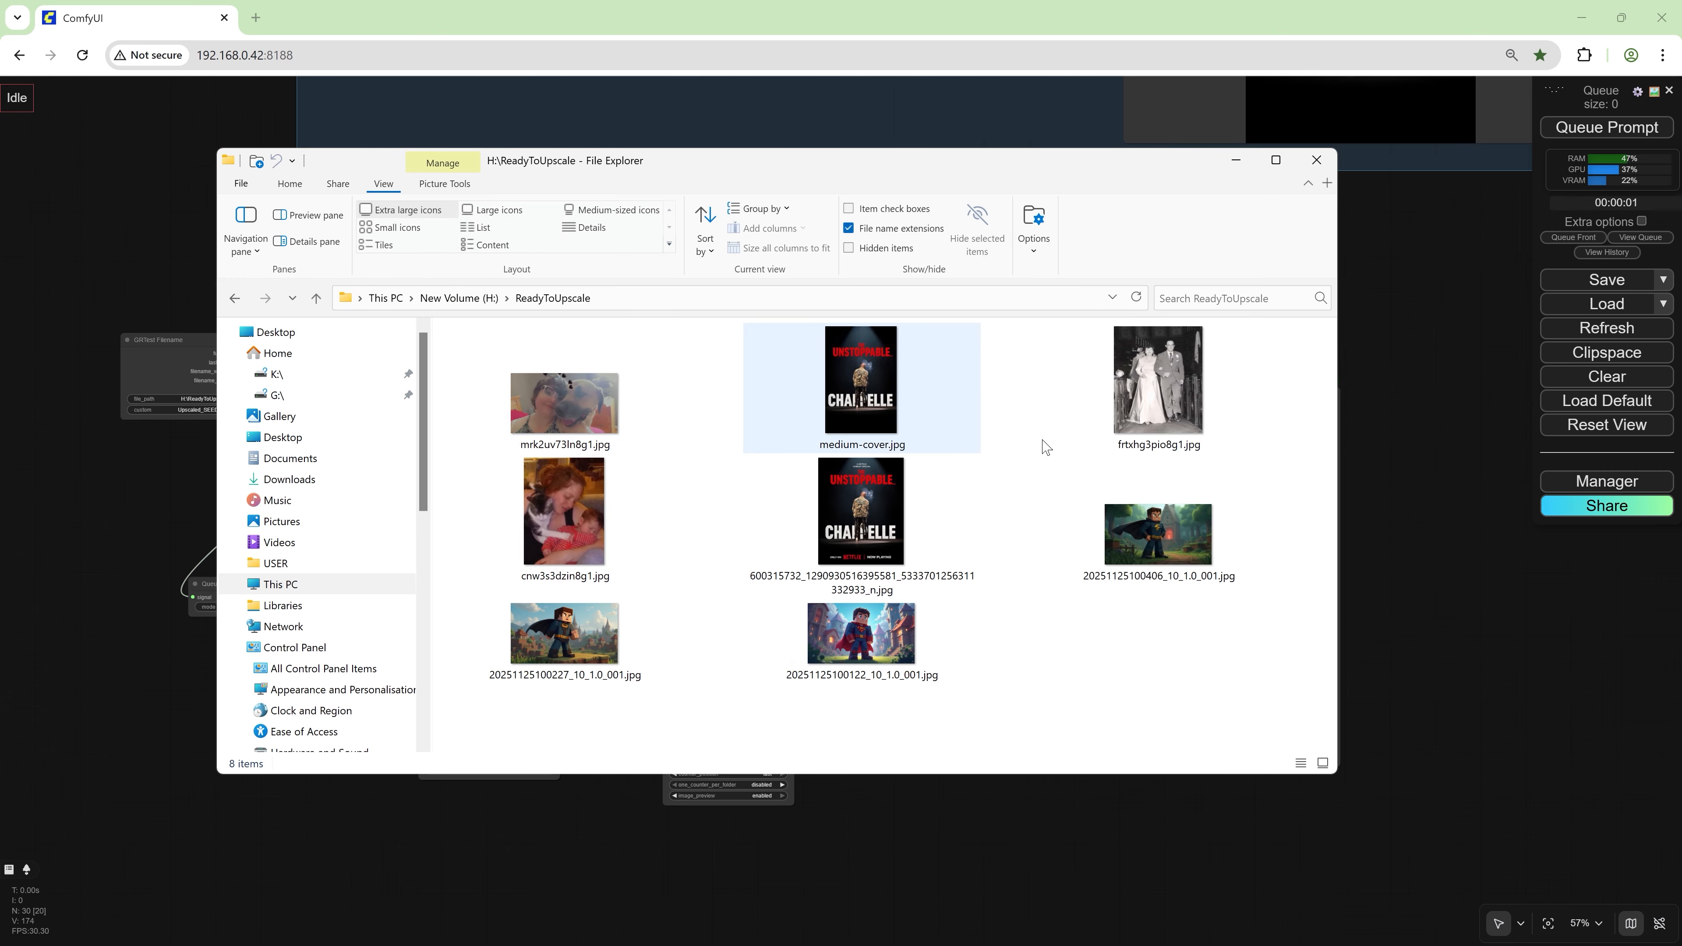
left_click(881, 535)
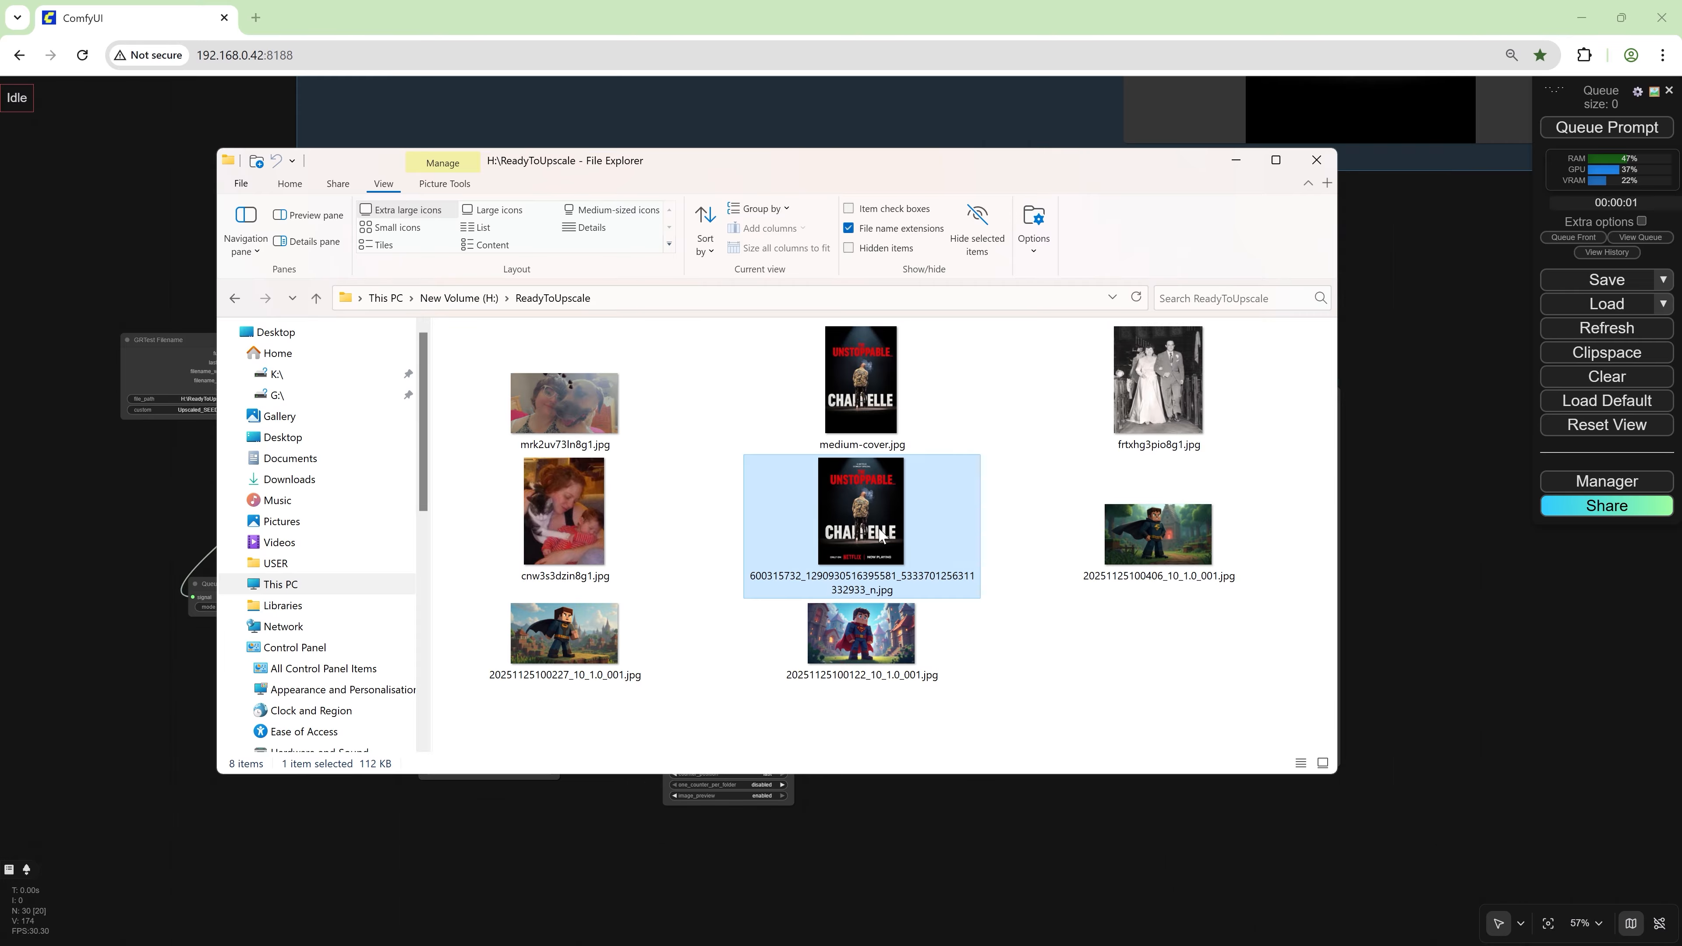
key("Delete")
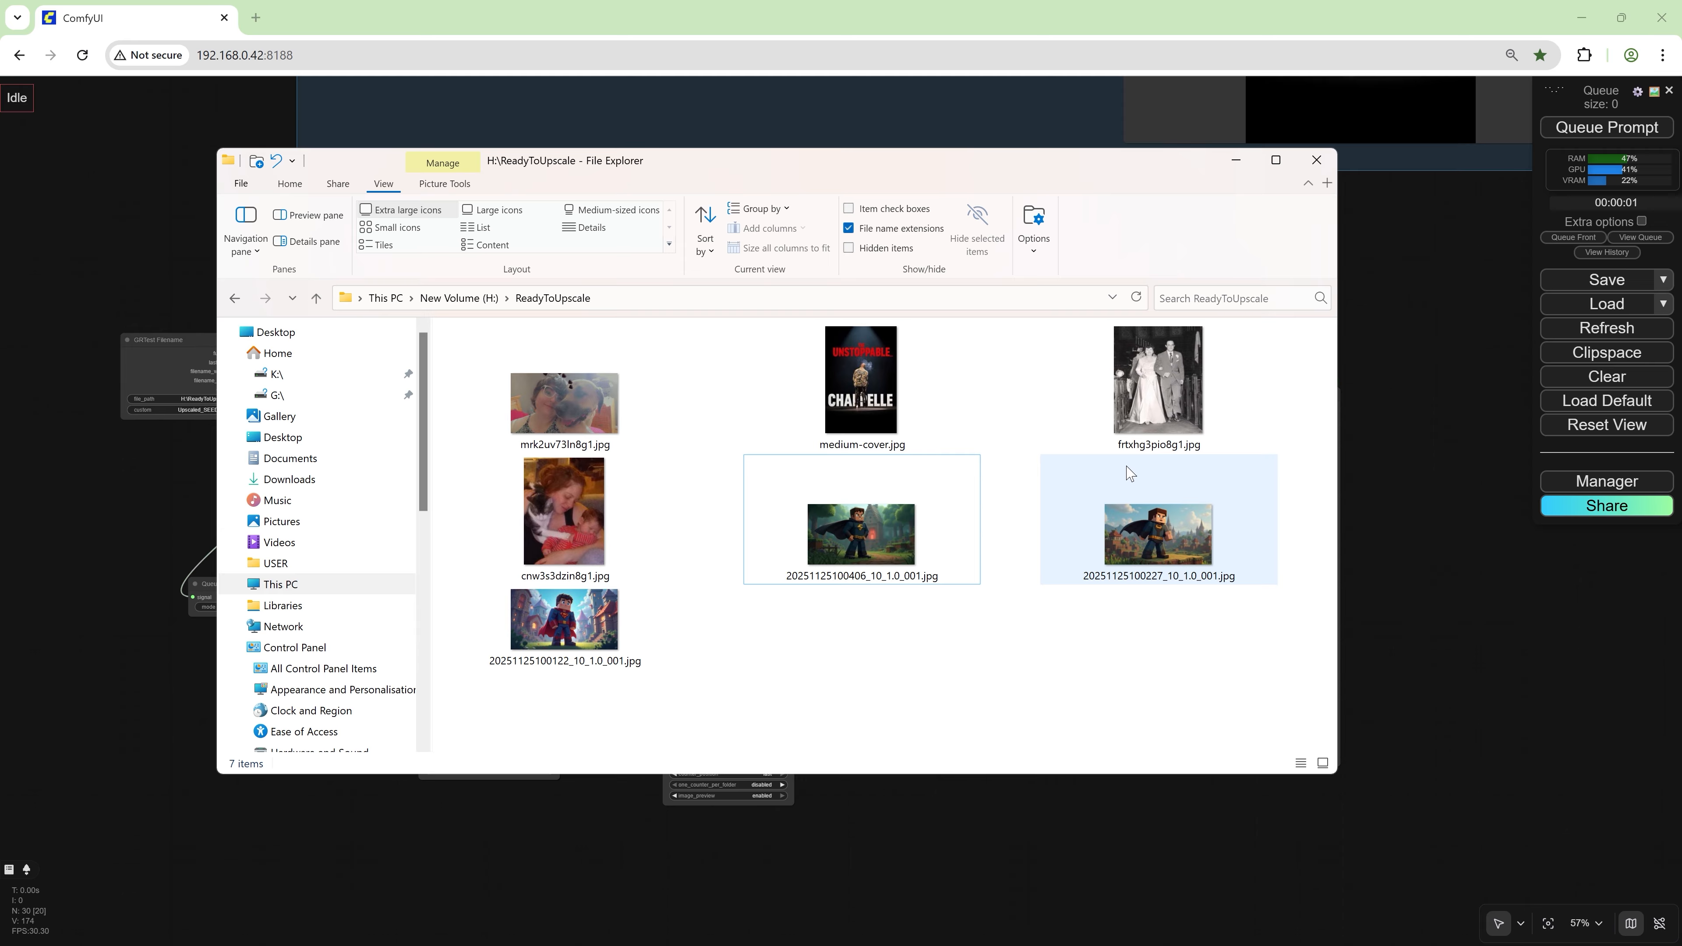
left_click(1369, 566)
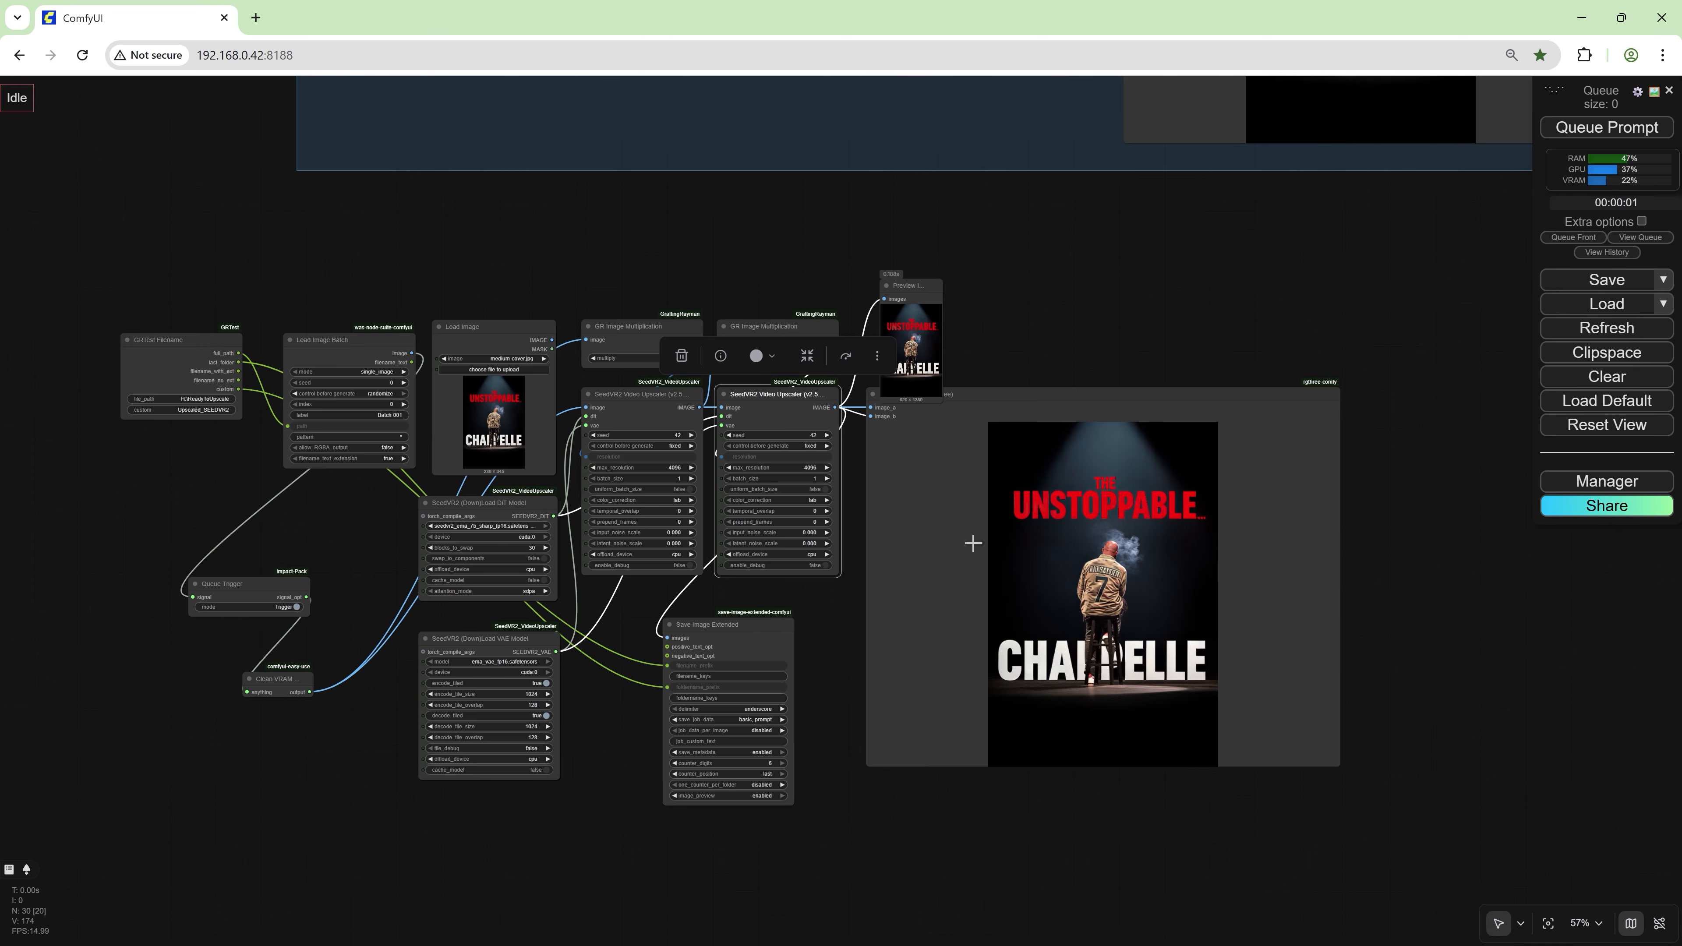
- Run the folder upscaling workflow and delete the pending job from the queue list
left_click(1564, 127)
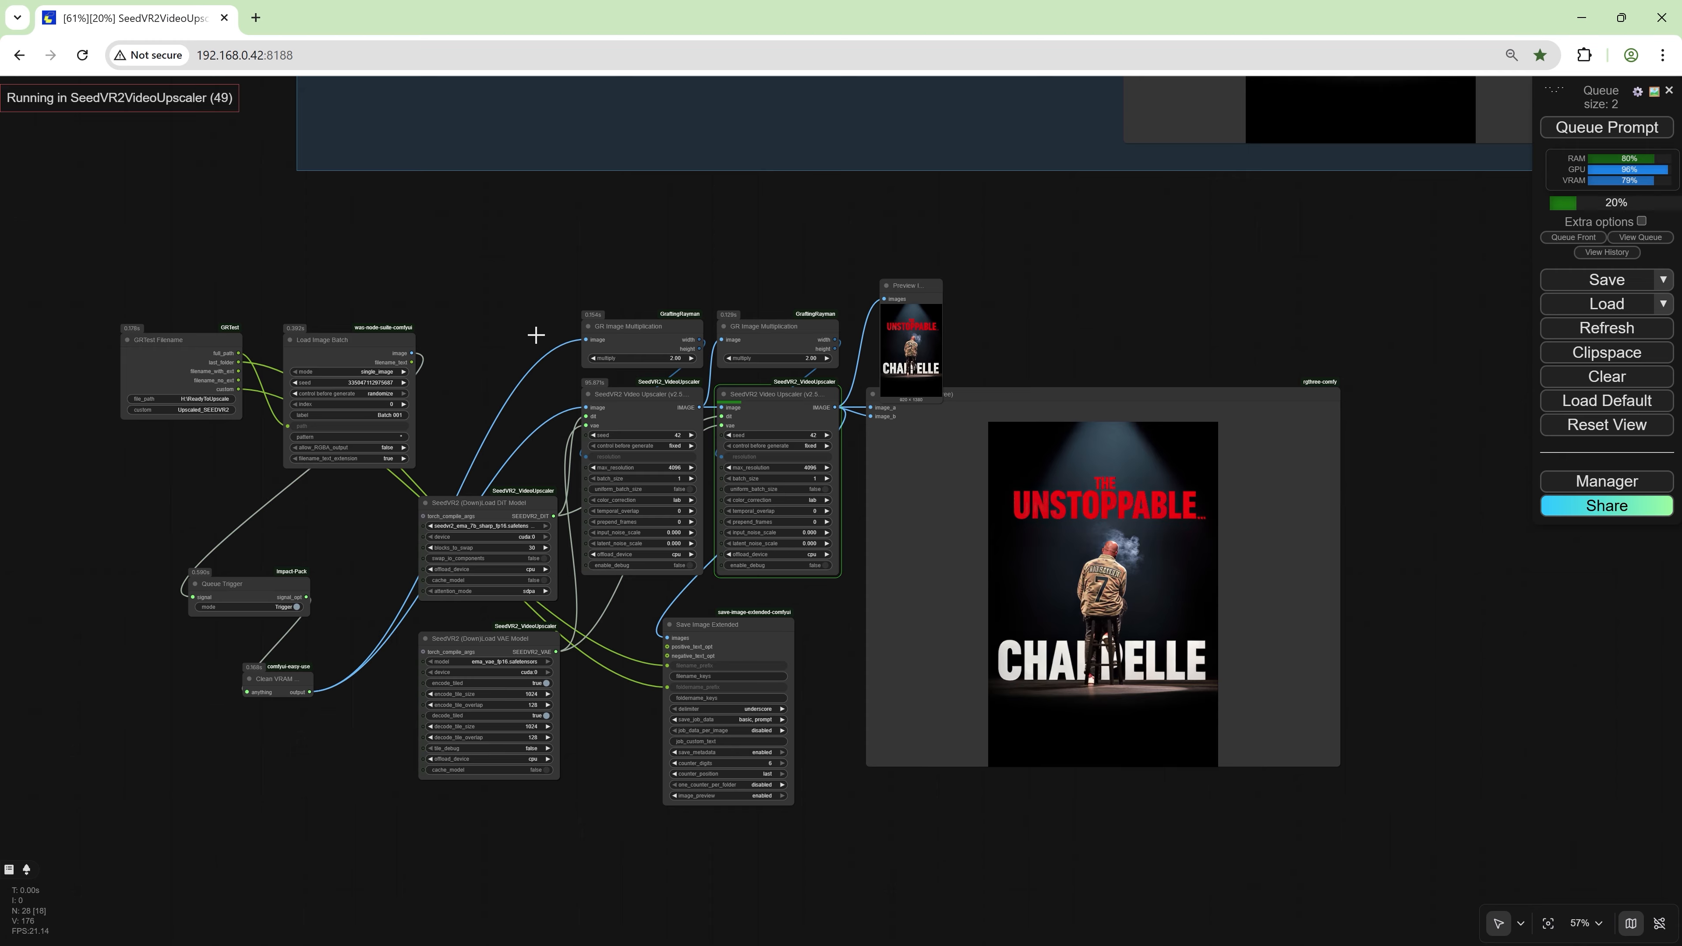
scroll(1084, 375, "up", 8)
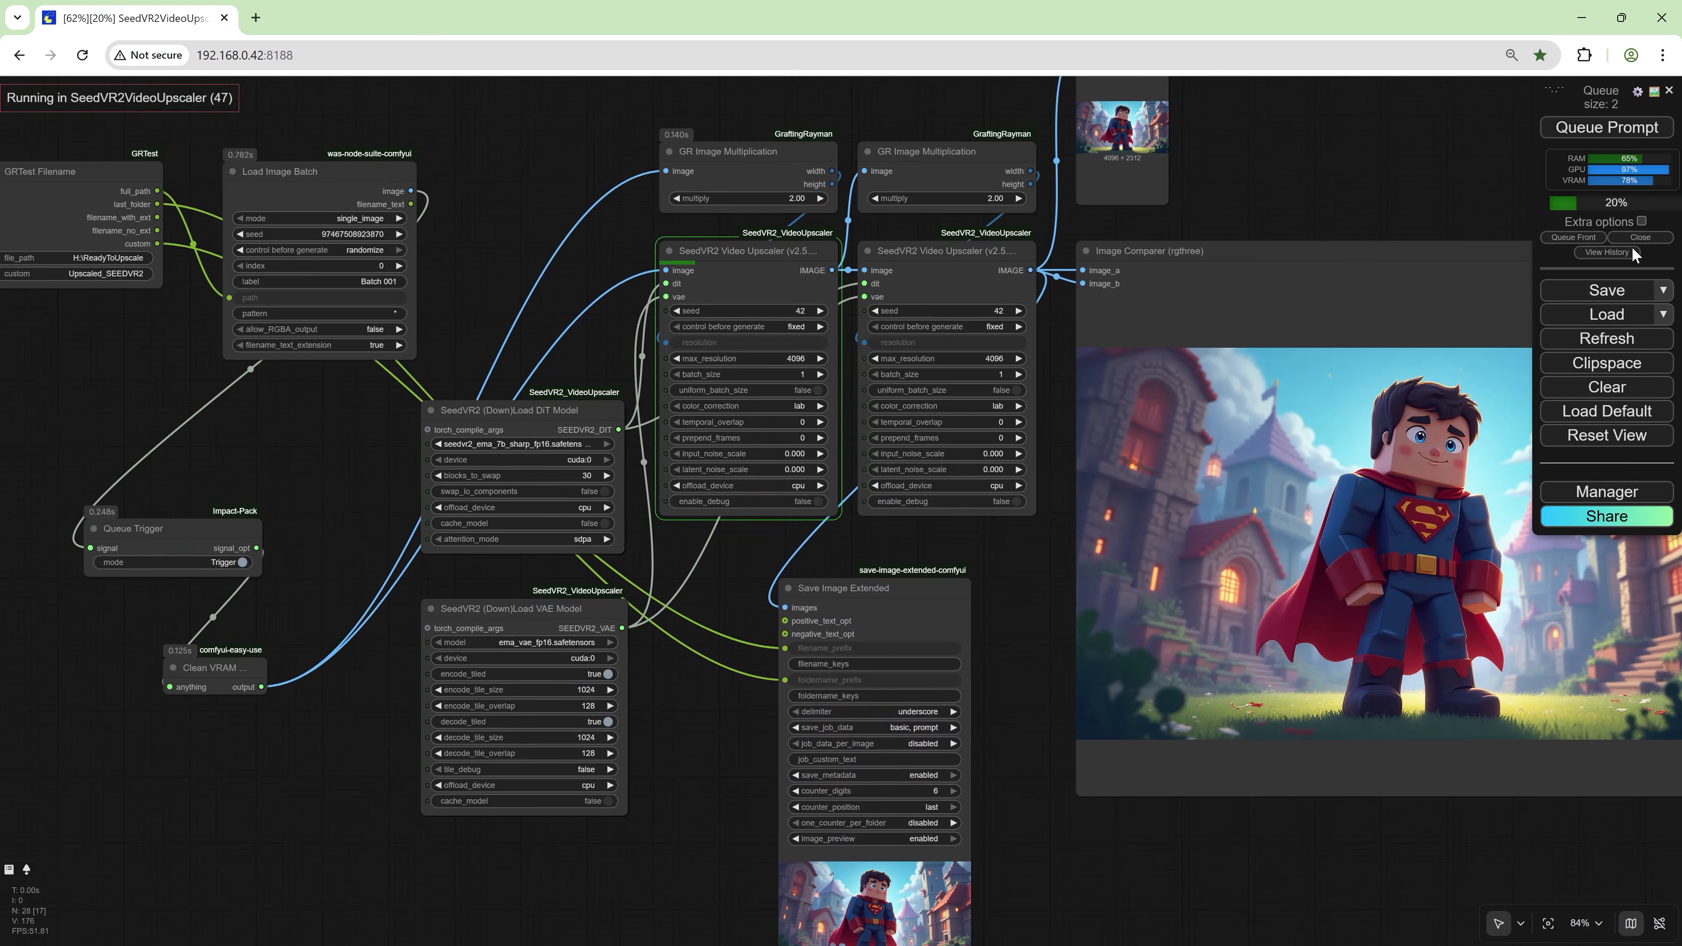
left_click(1640, 237)
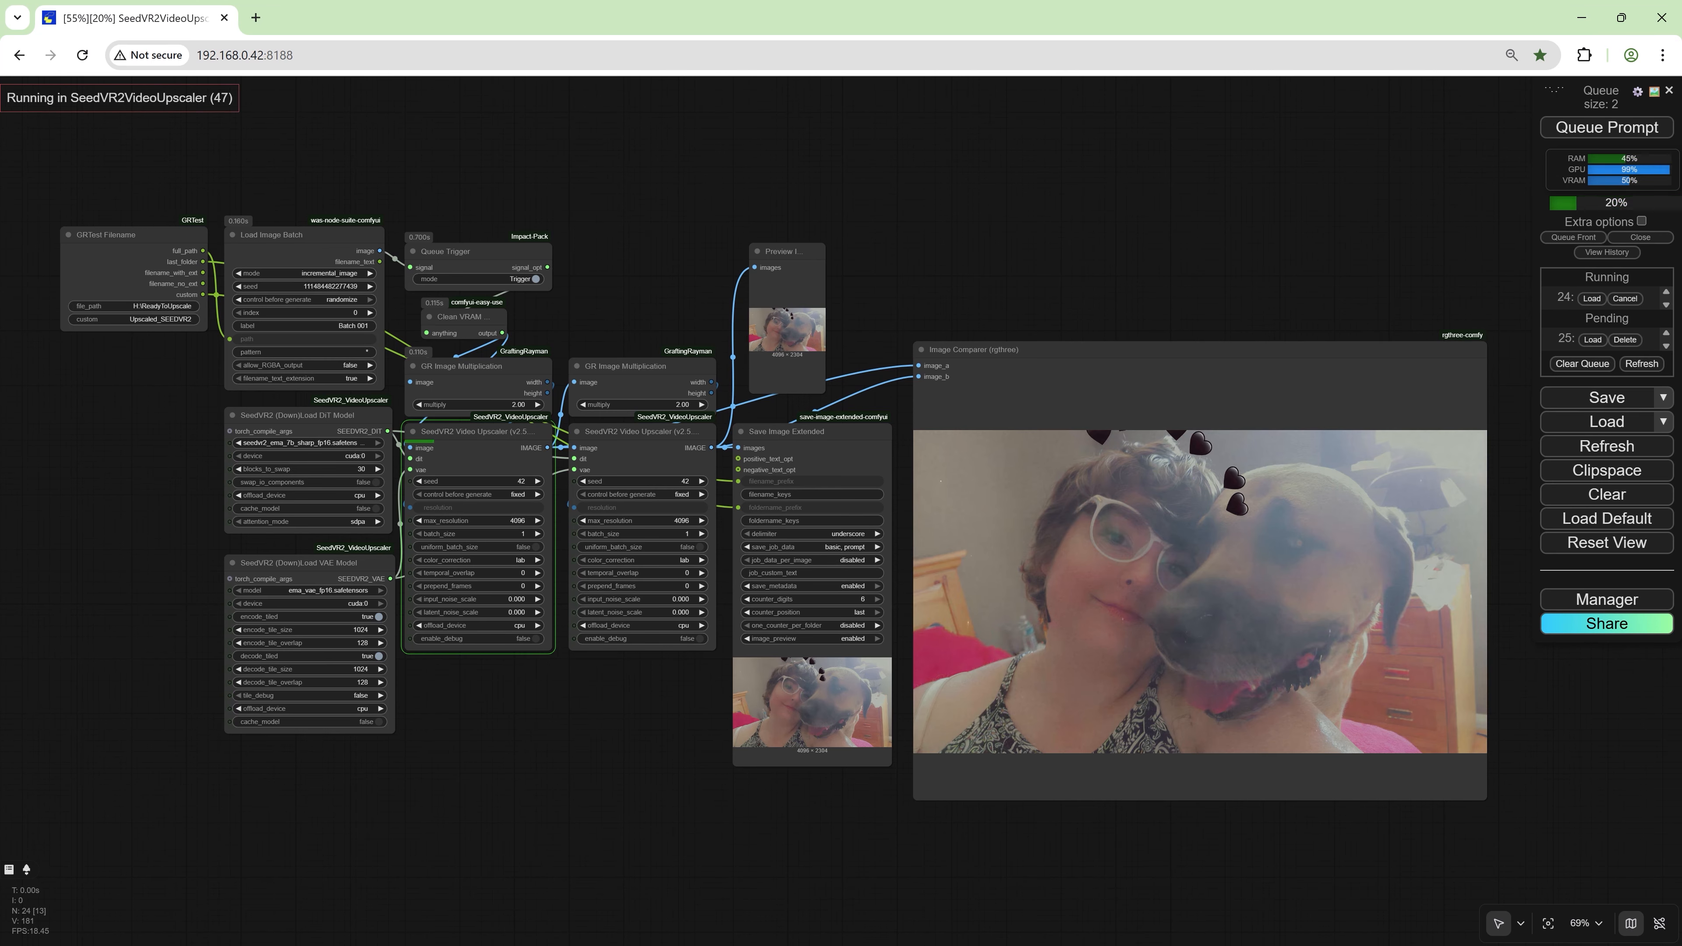
left_click(1622, 339)
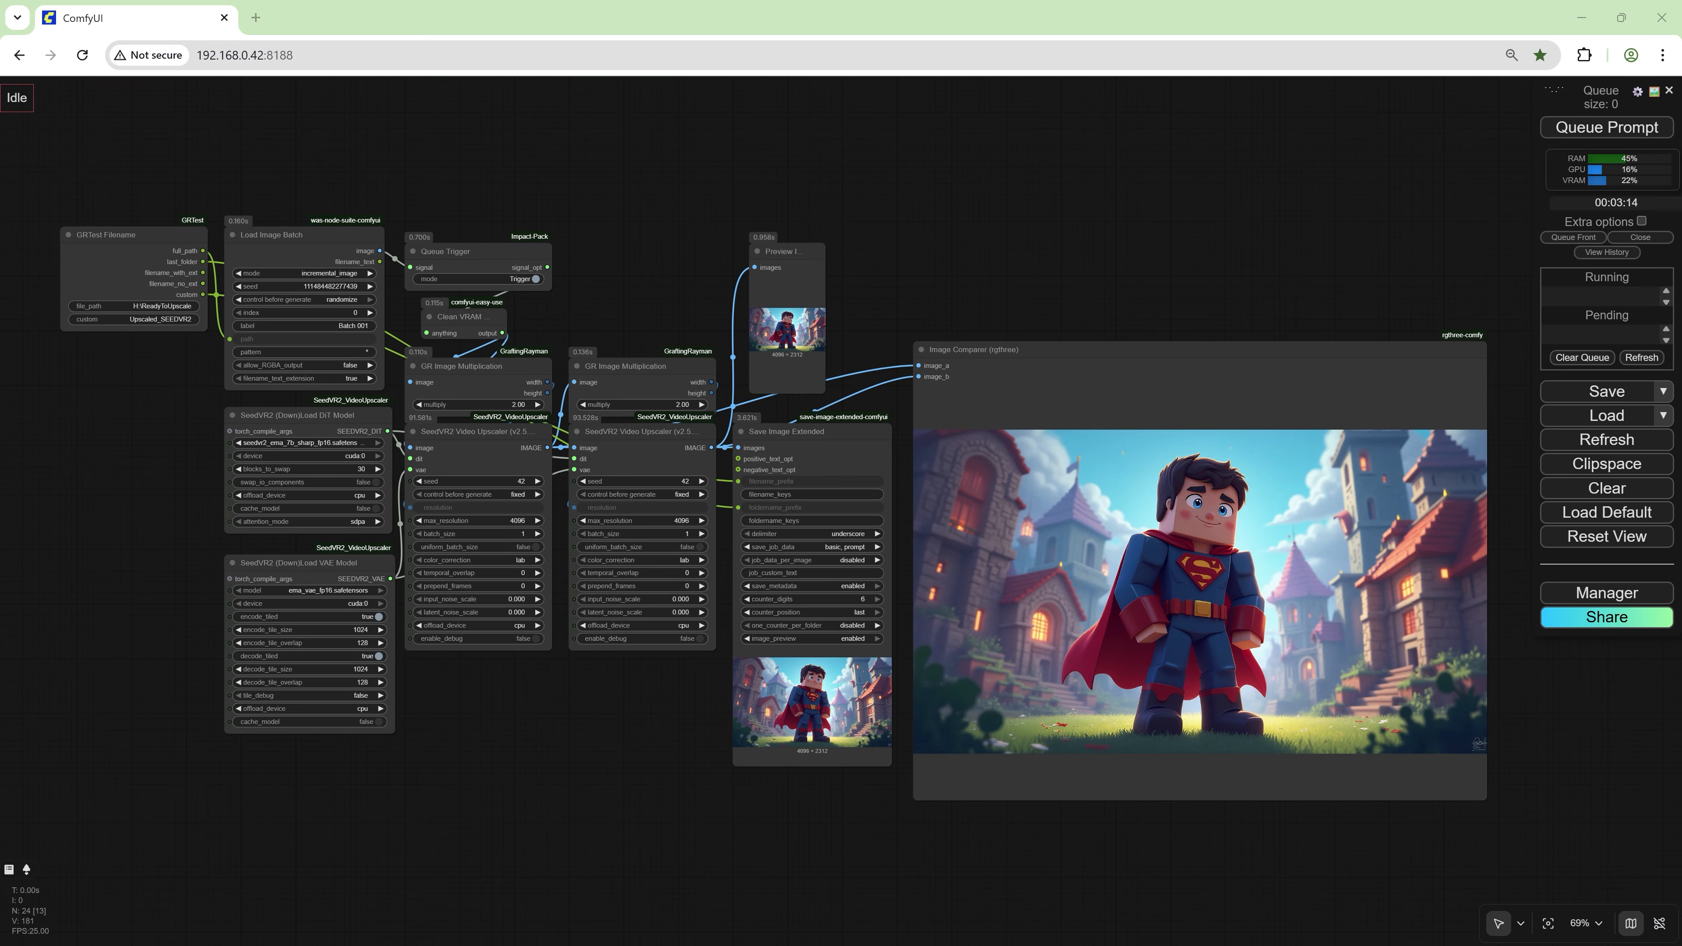
- Examine the saved upscaled images in H:\ComfyUI\output\ReadyToUpscale, then return to the workflow
left_click_drag(1681, 0, 738, 207)
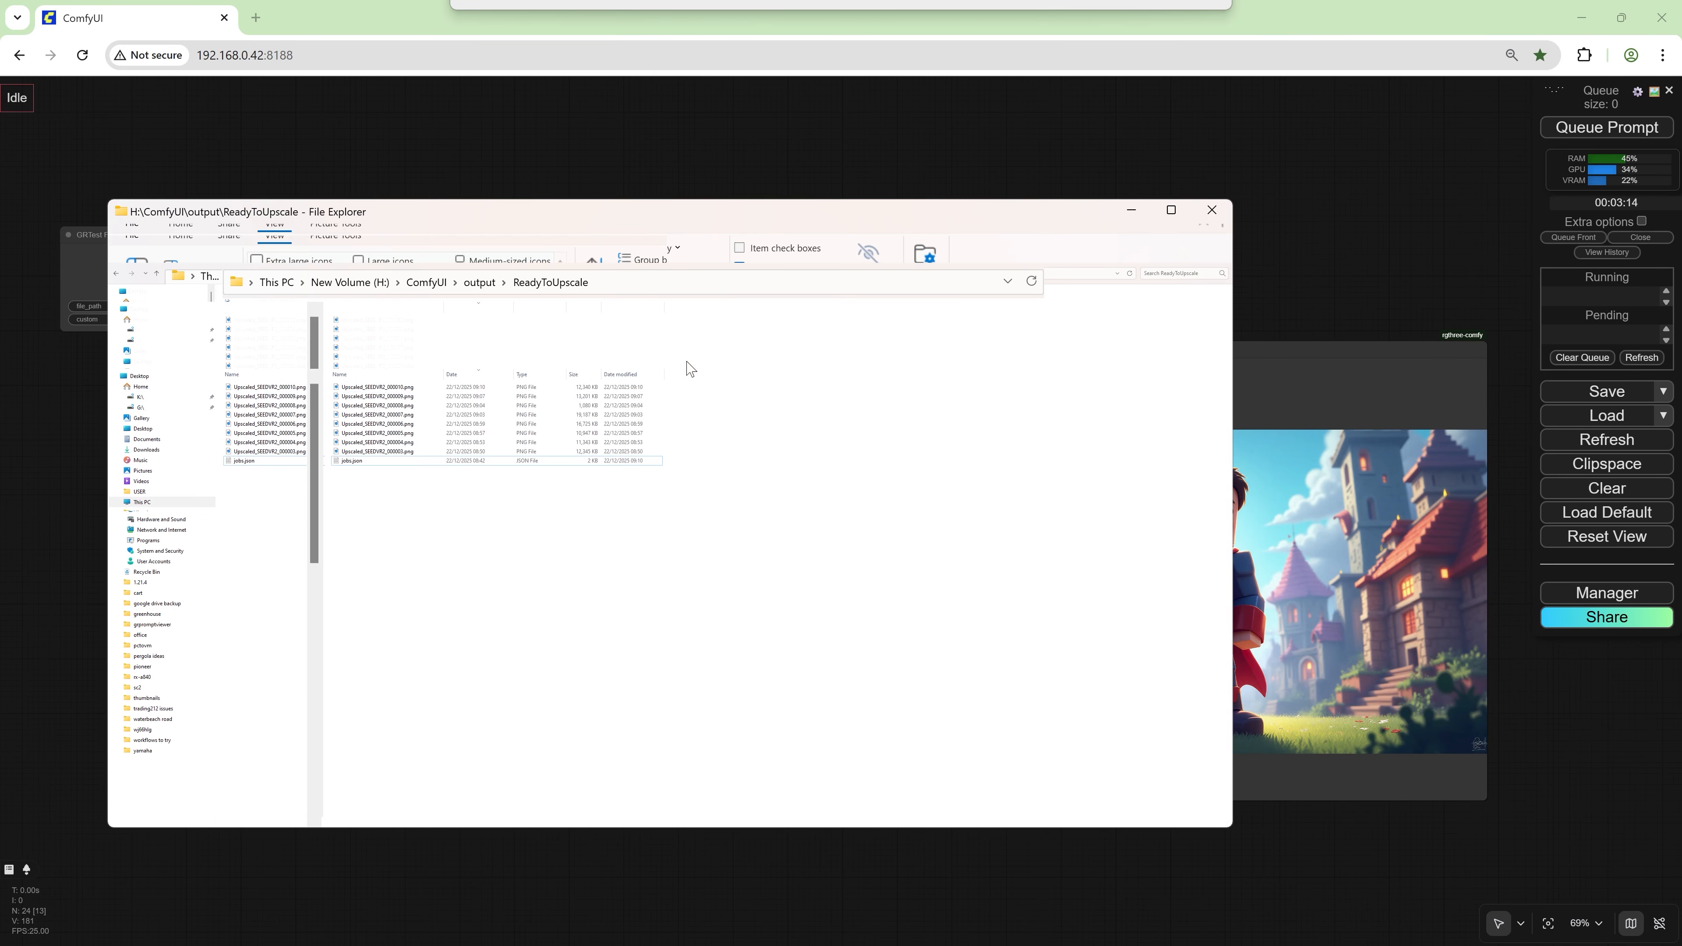
left_click(452, 462)
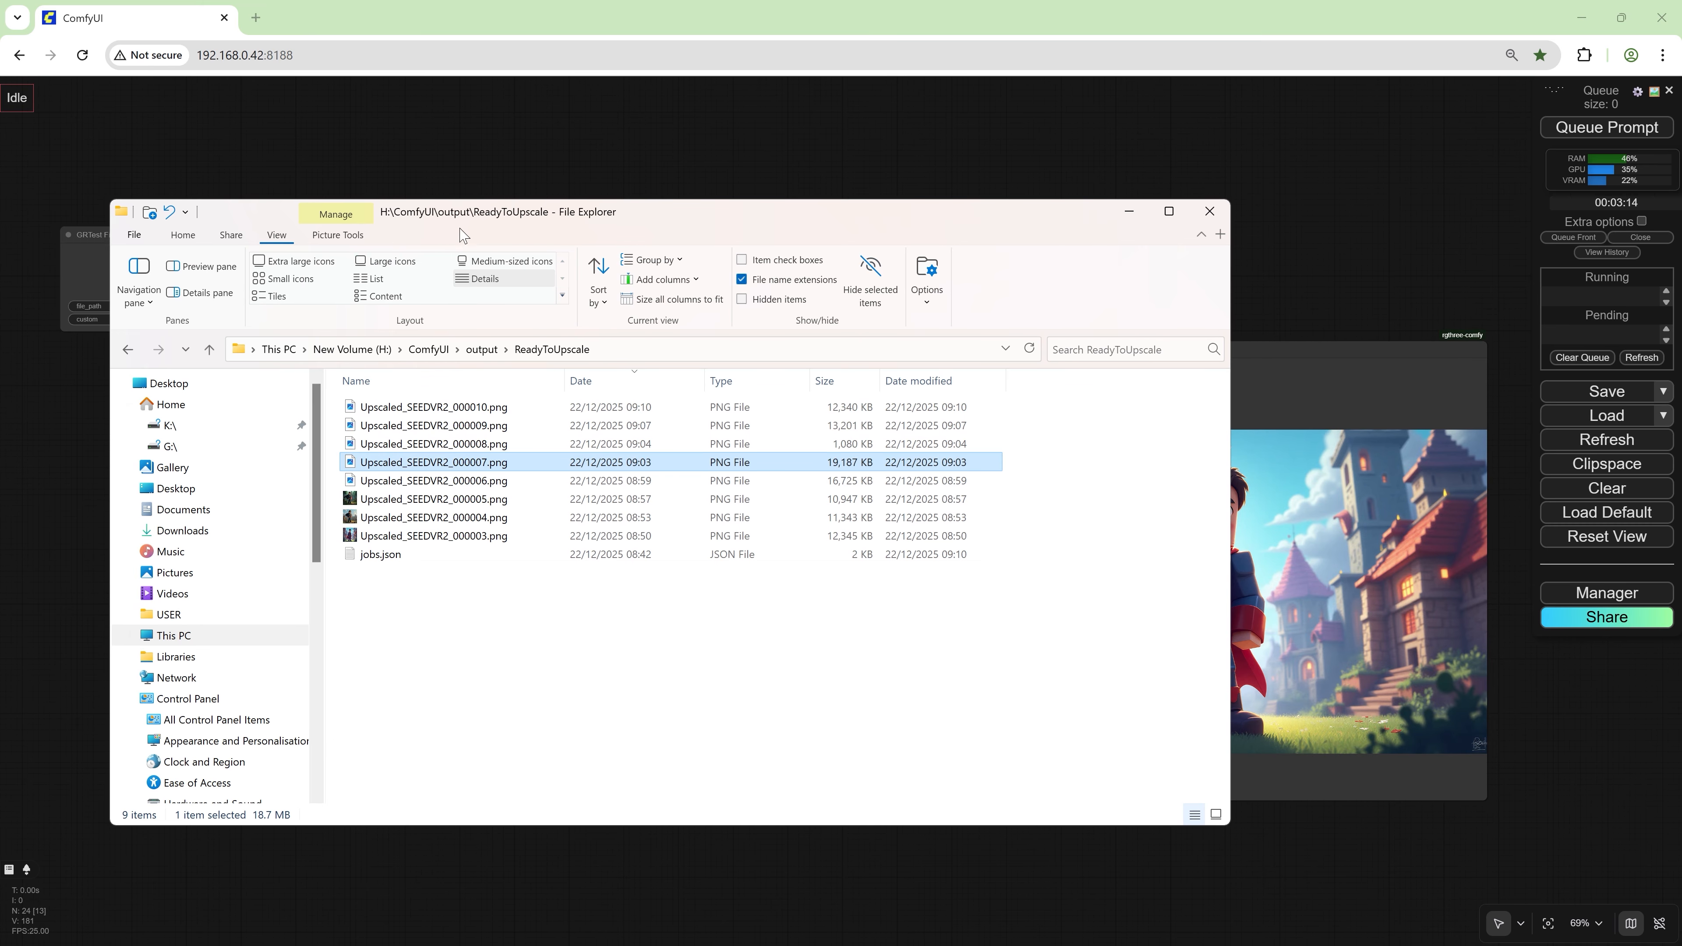
left_click_drag(668, 220, 837, 227)
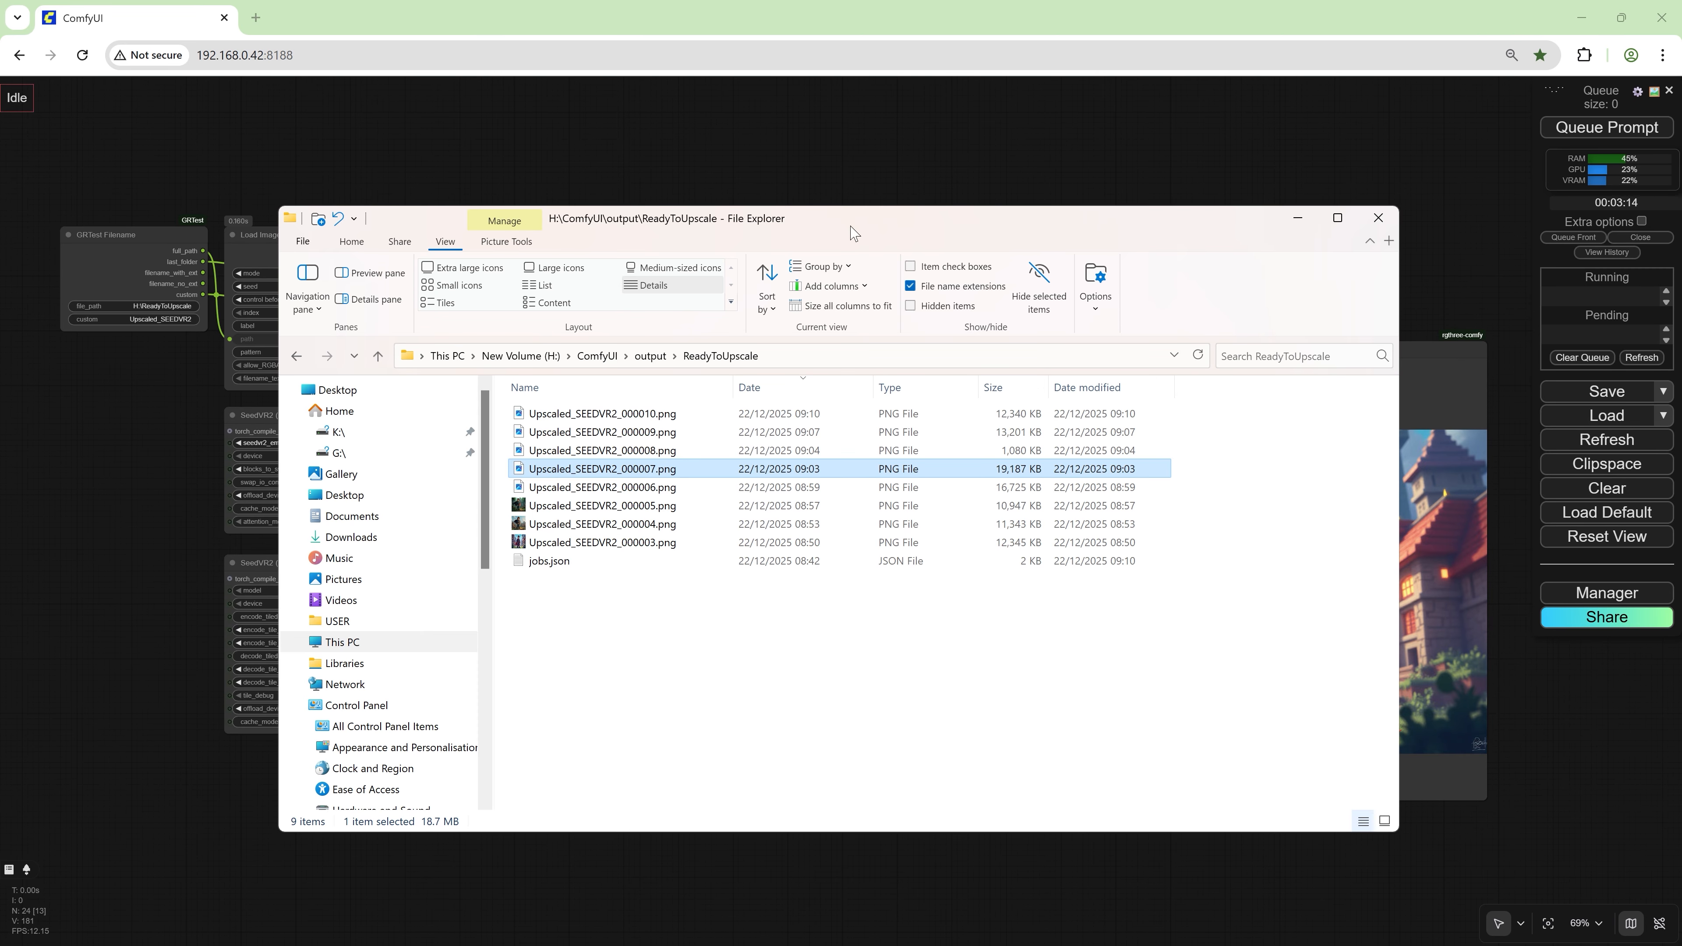
left_click(819, 166)
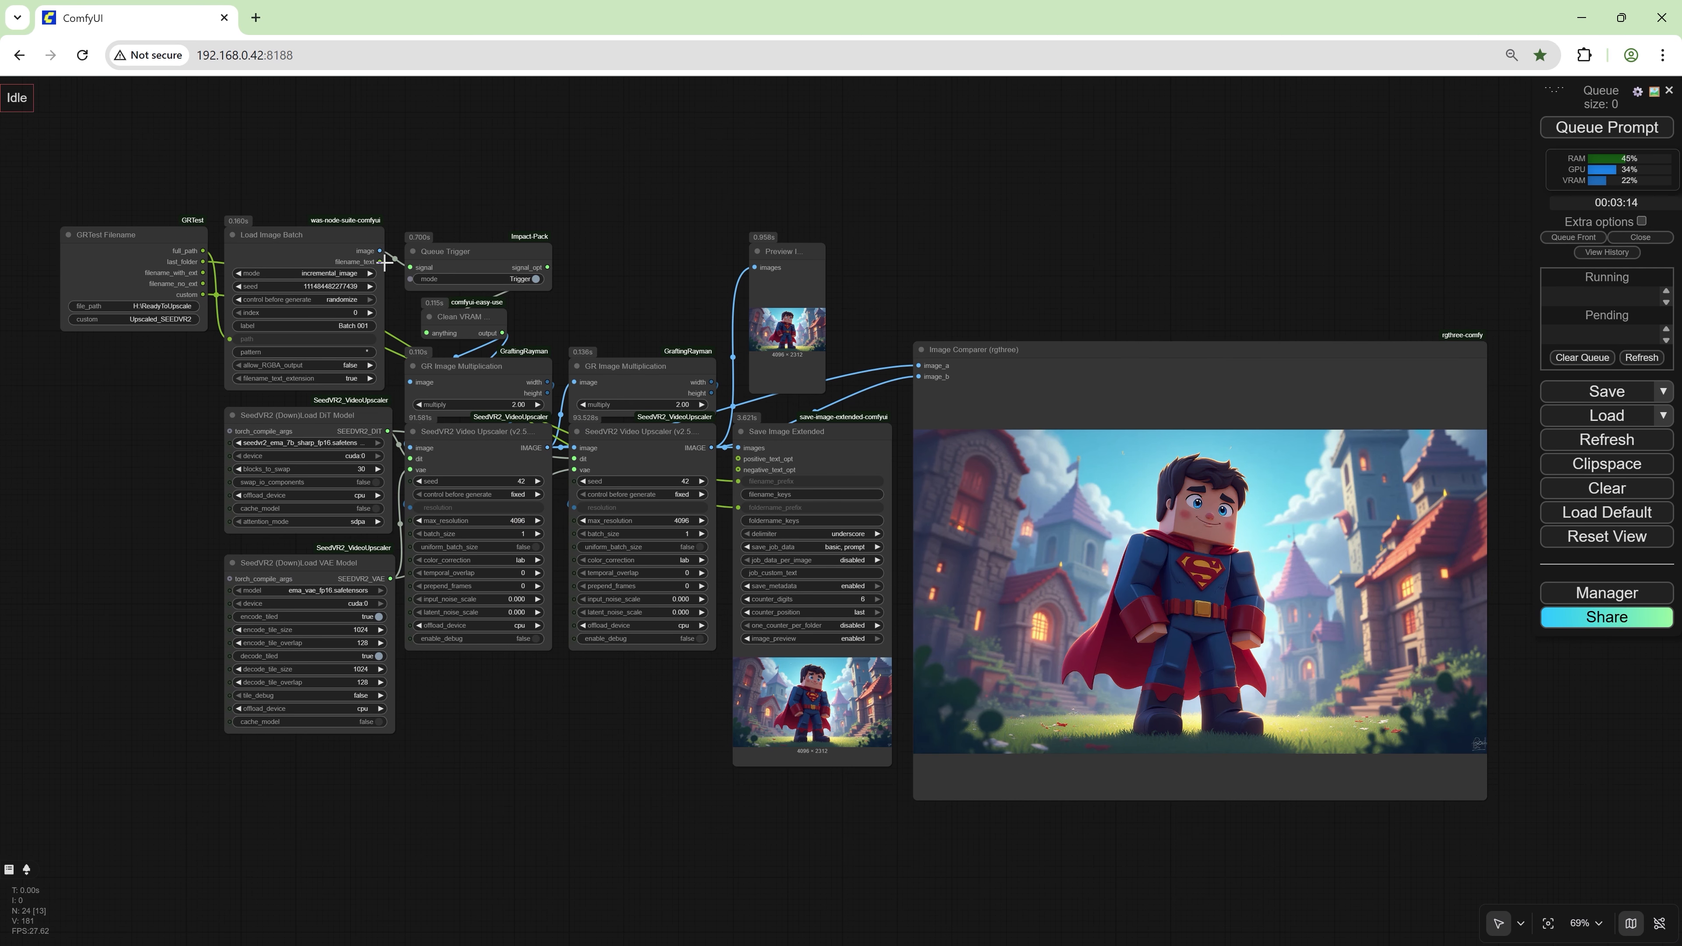
- Connect Load Image Batch's filename_text output to Save Image Extended's filename_keys input and run the workflow
left_click_drag(383, 261, 737, 494)
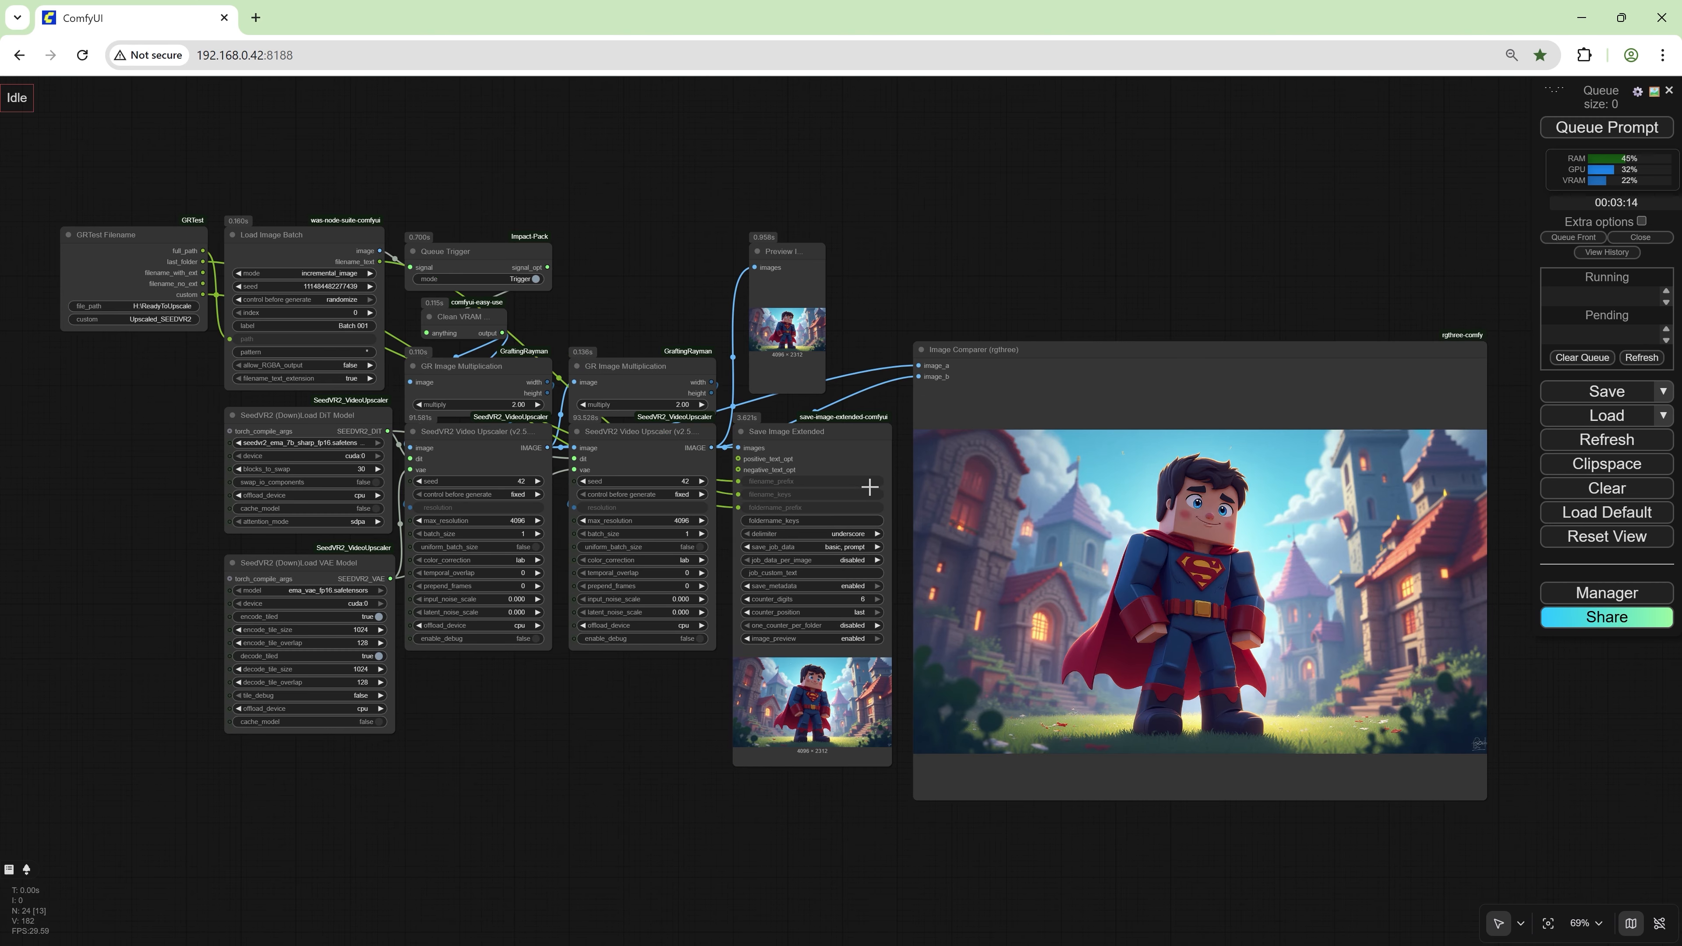
key("ctrl+Return")
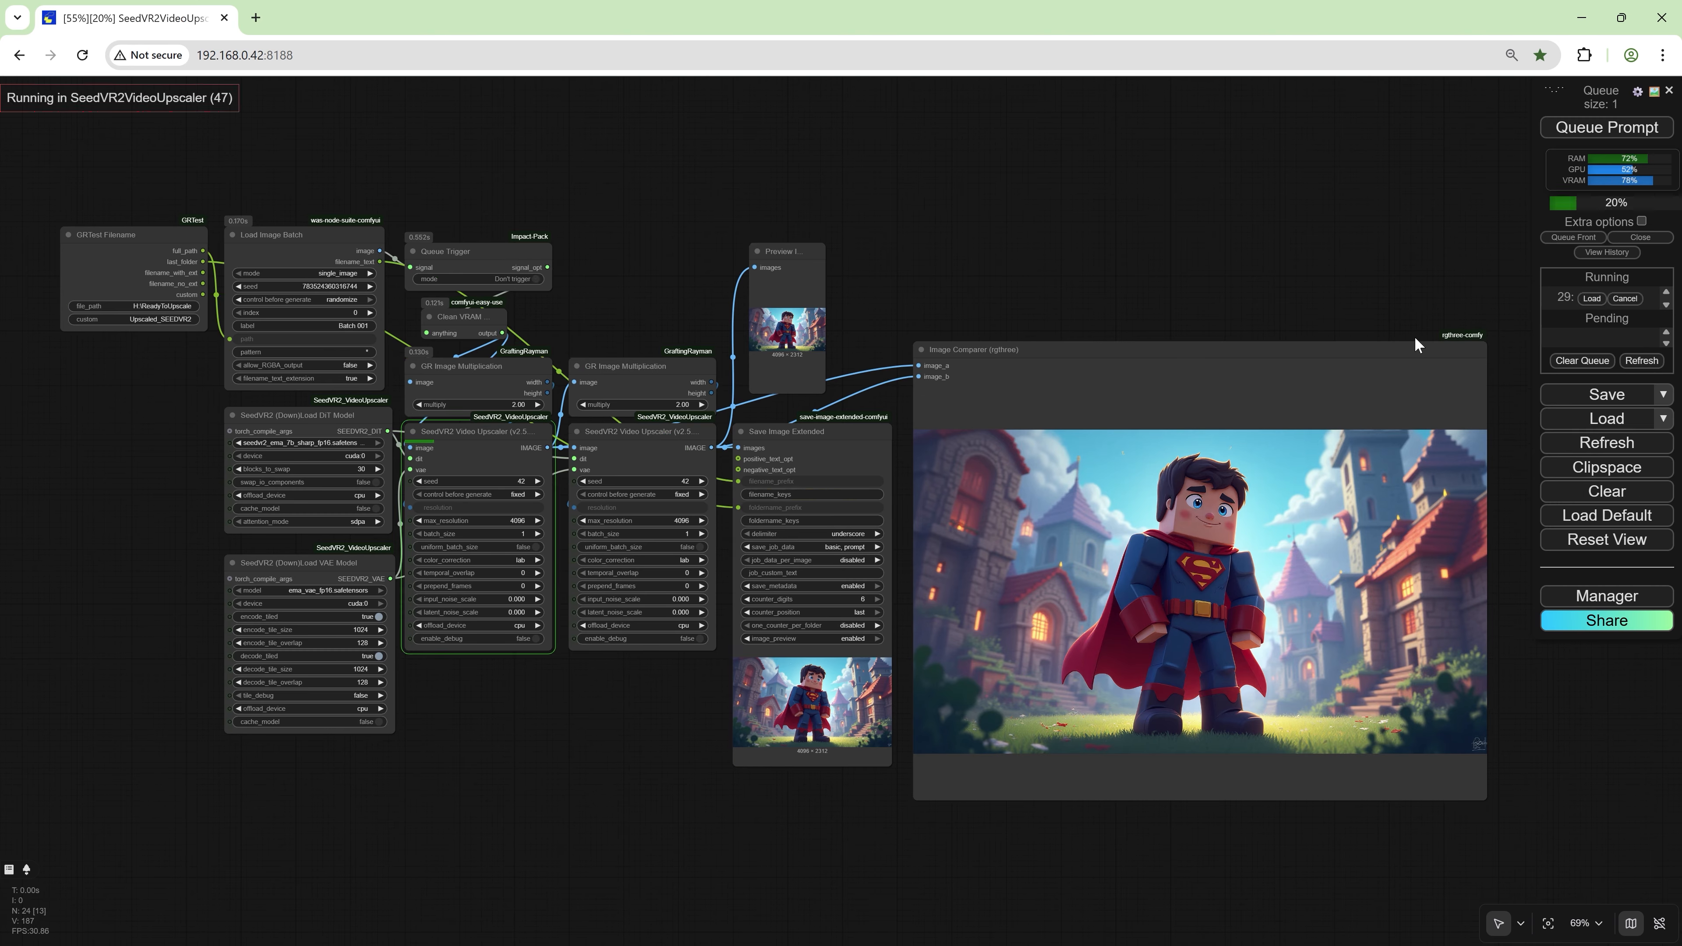